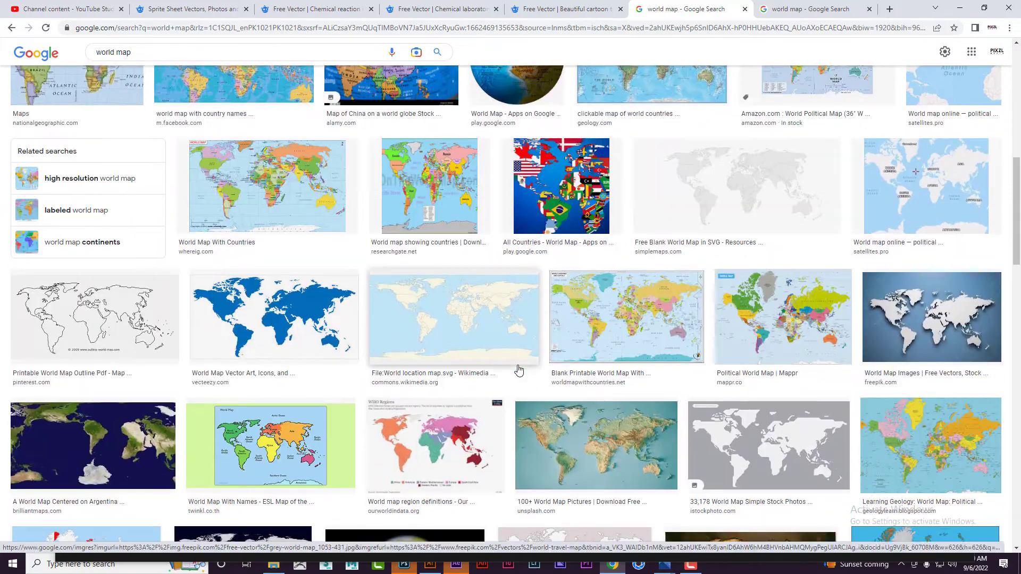
Open the blue Vecteezy world map and the white-on-grey iStock world map from the image results in separate tabs
middle_click(284, 324)
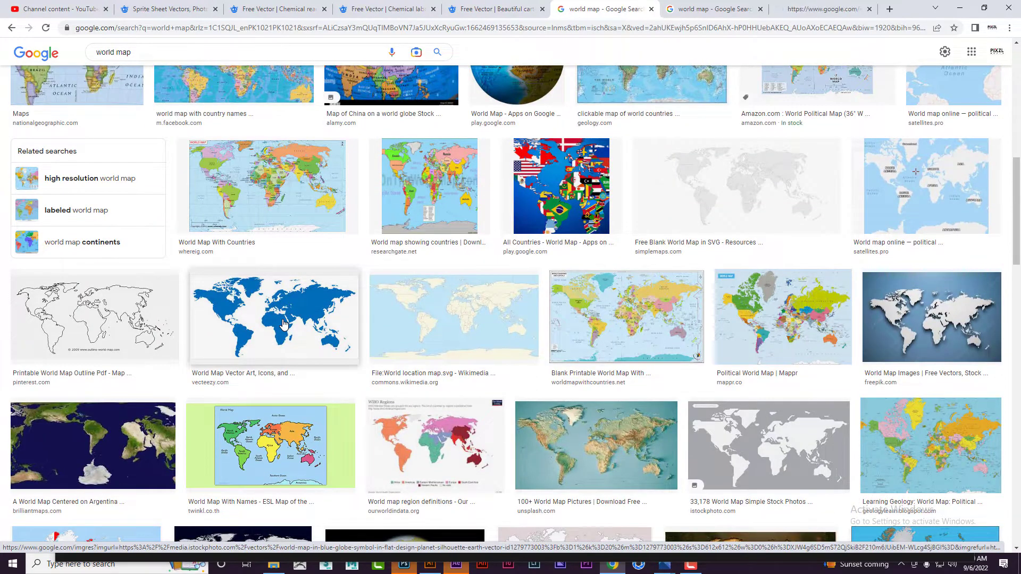
scroll(284, 323, down, 4)
middle_click(753, 246)
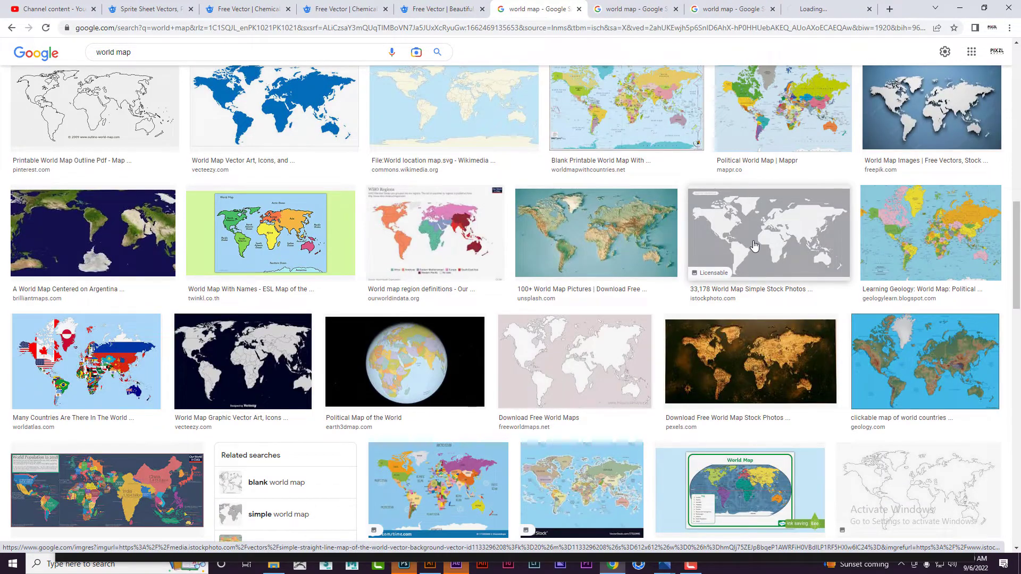
Examine the grey Freepik world map and its related grey and black map images as possible sources
click(632, 8)
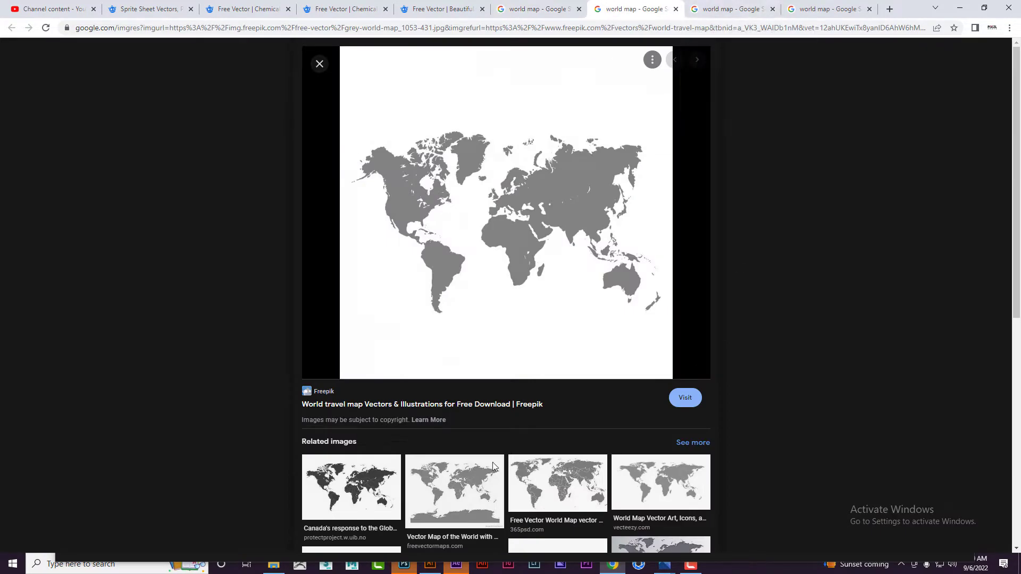
click(456, 504)
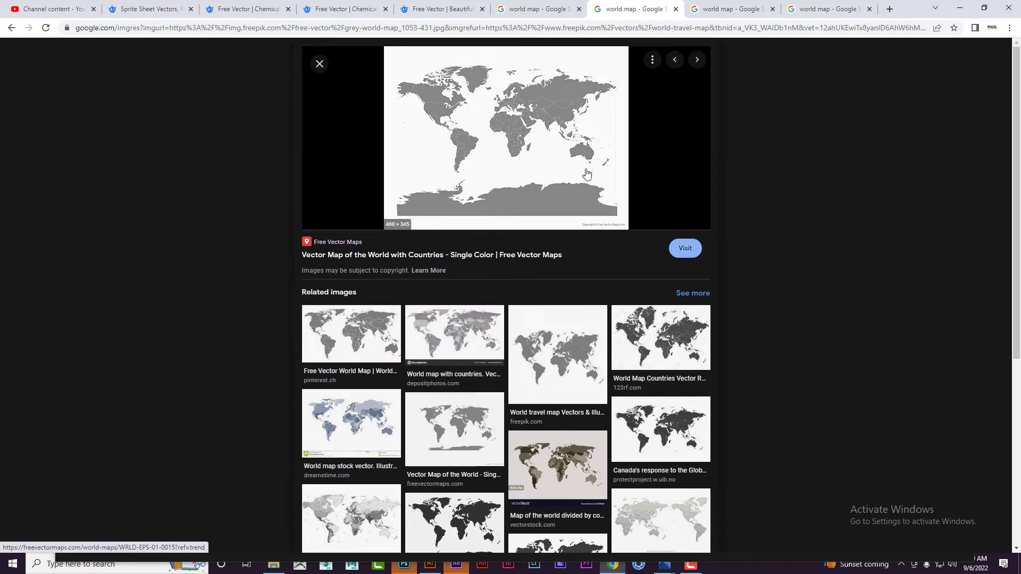
right_click(506, 128)
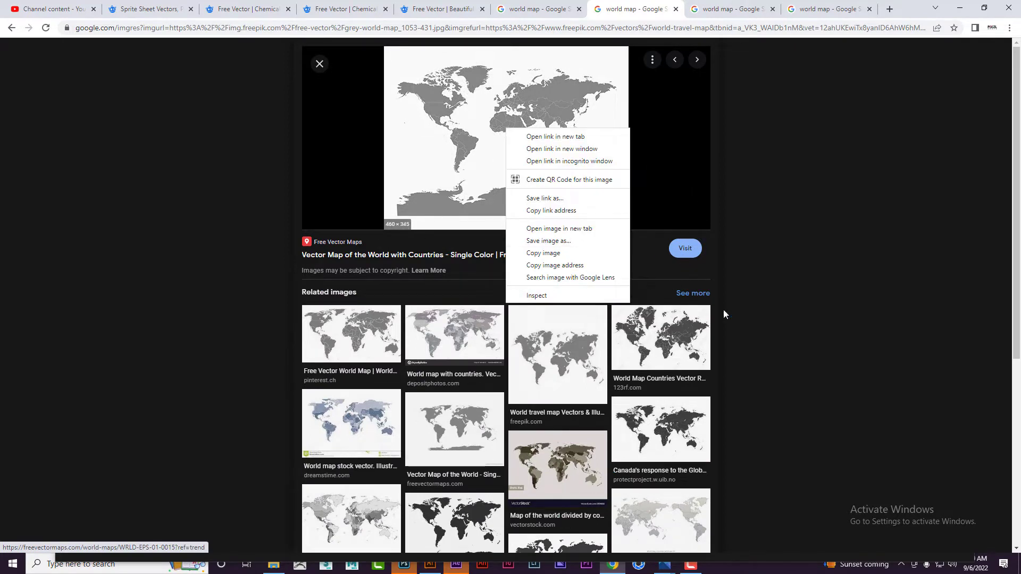
click(836, 334)
scroll(810, 352, down, 5)
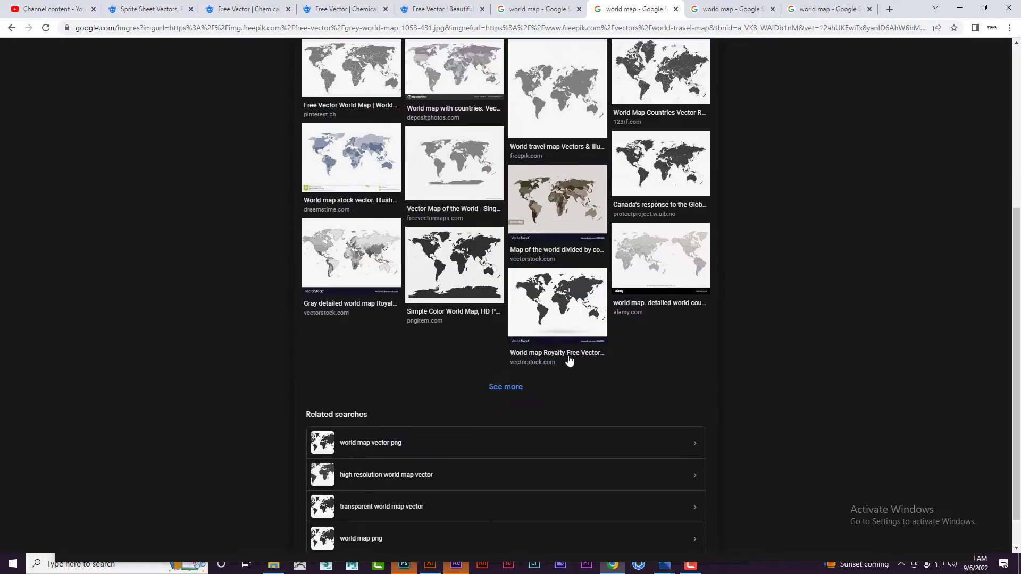
click(459, 263)
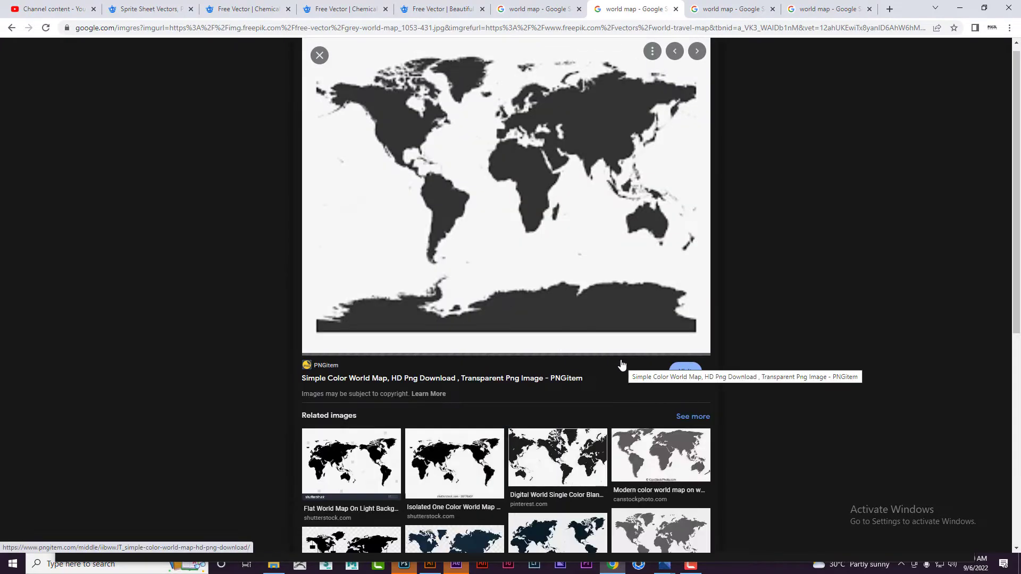
click(385, 465)
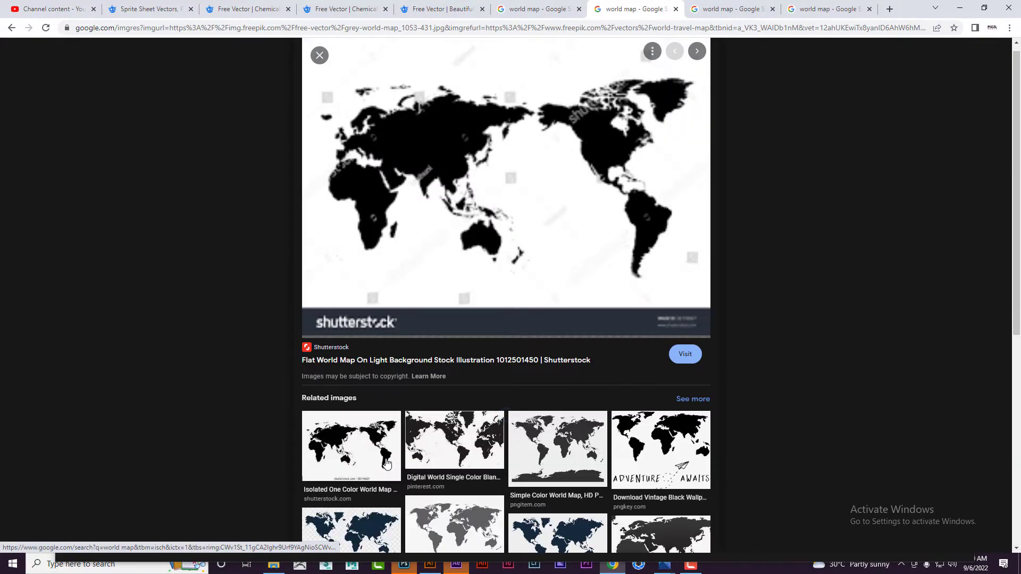
right_click(592, 210)
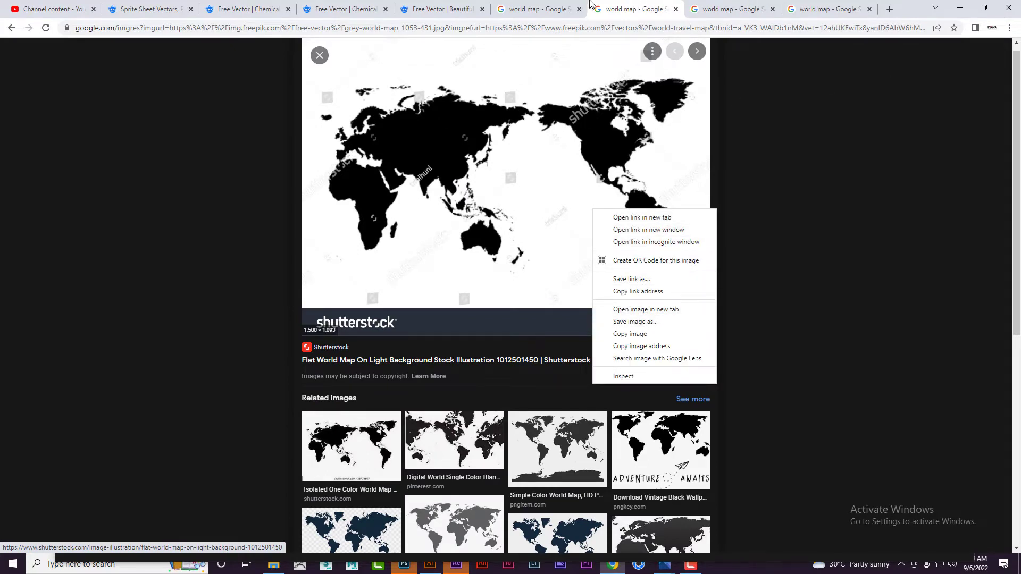
click(737, 4)
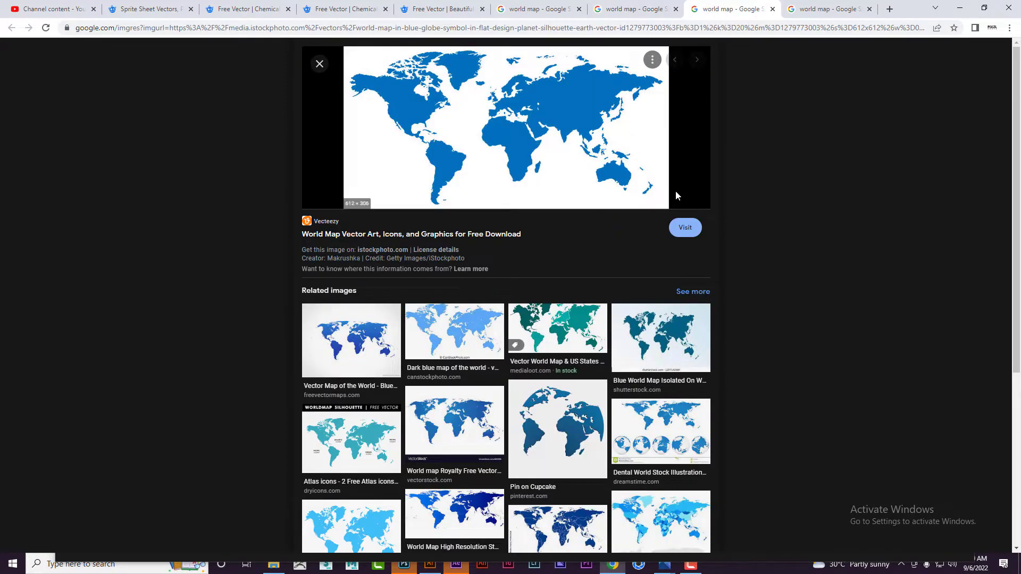
right_click(567, 154)
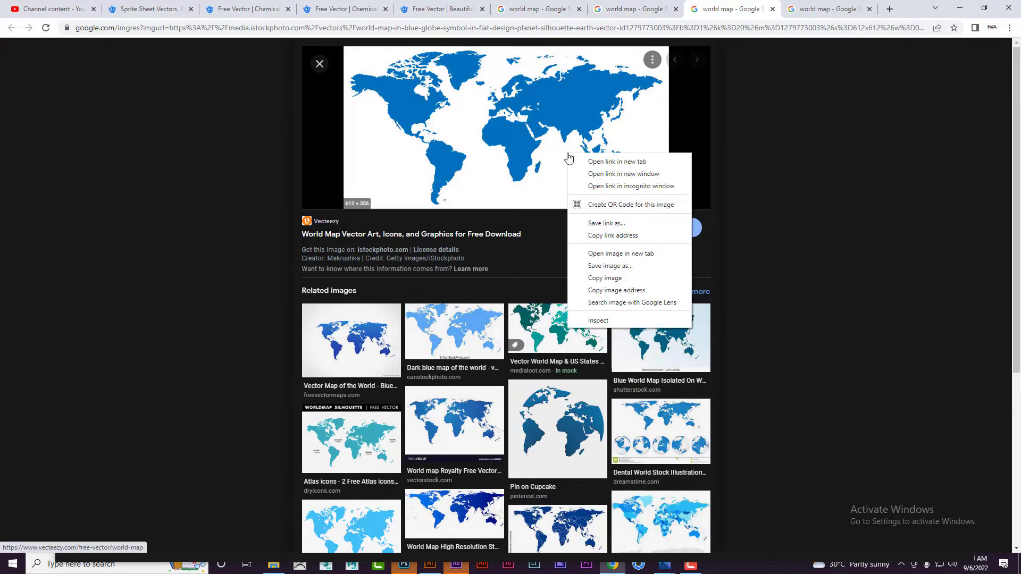
click(619, 254)
key(ctrl+Tab)
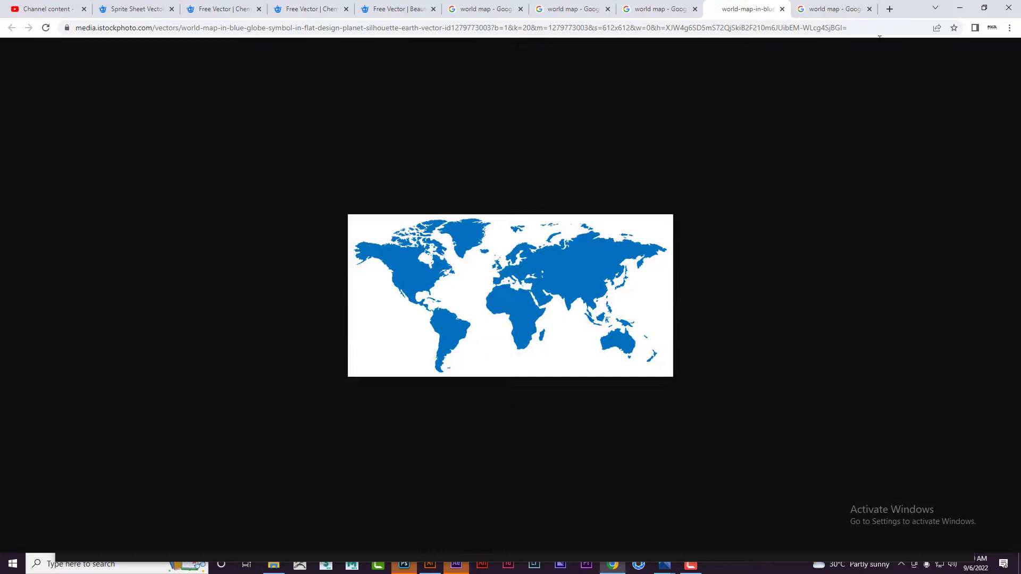
right_click(569, 279)
click(633, 303)
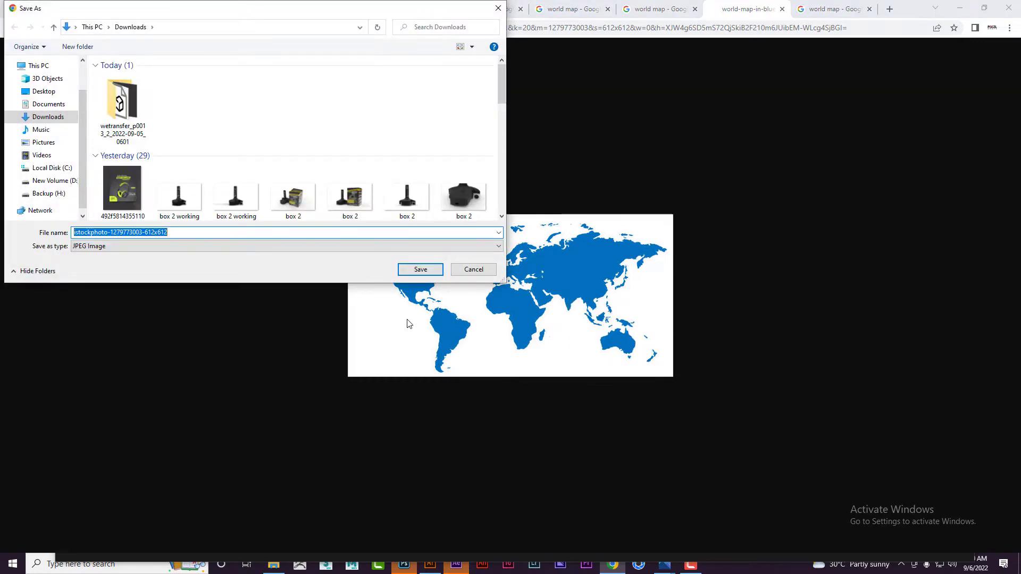
key(Return)
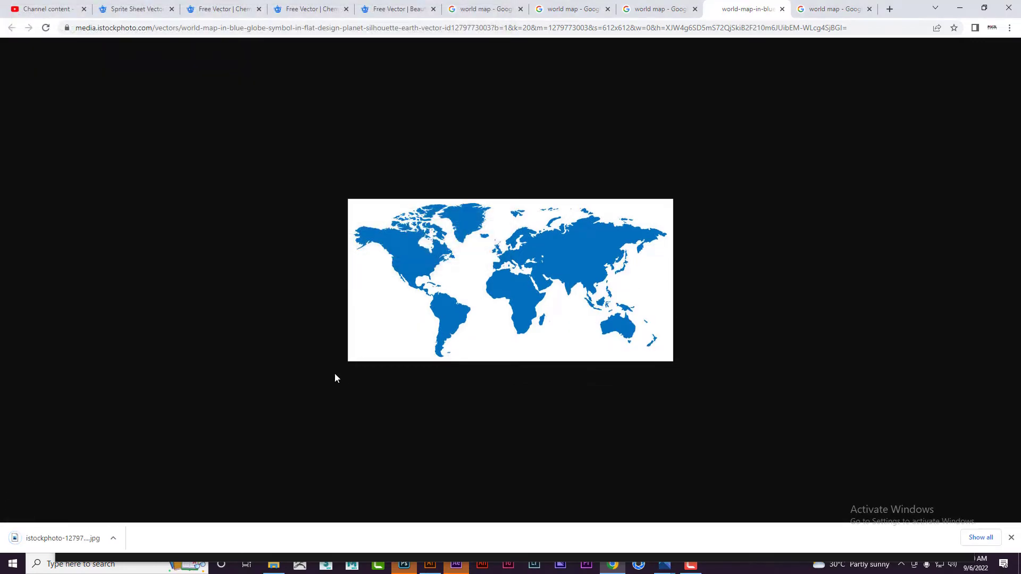
click(402, 568)
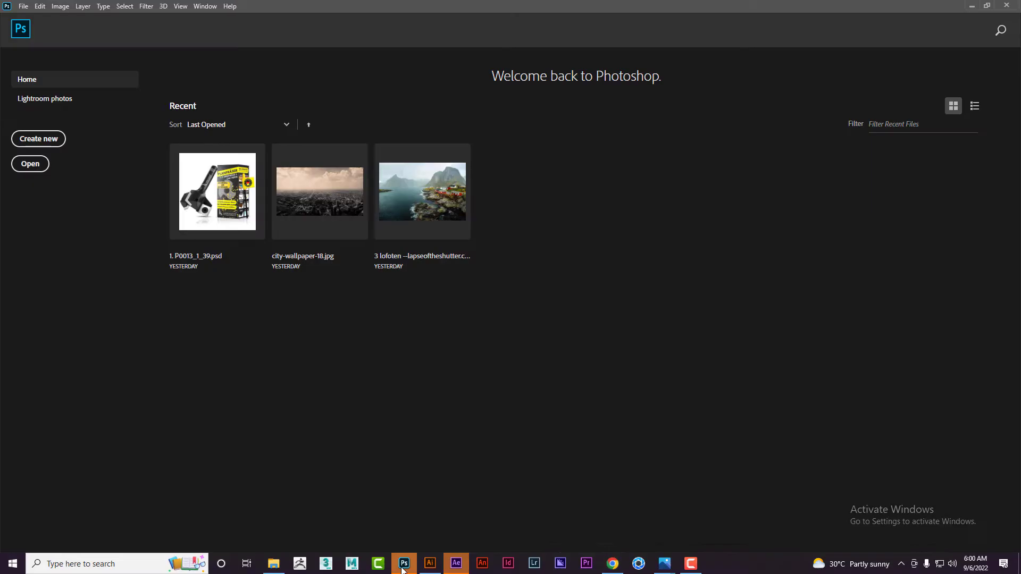
click(40, 139)
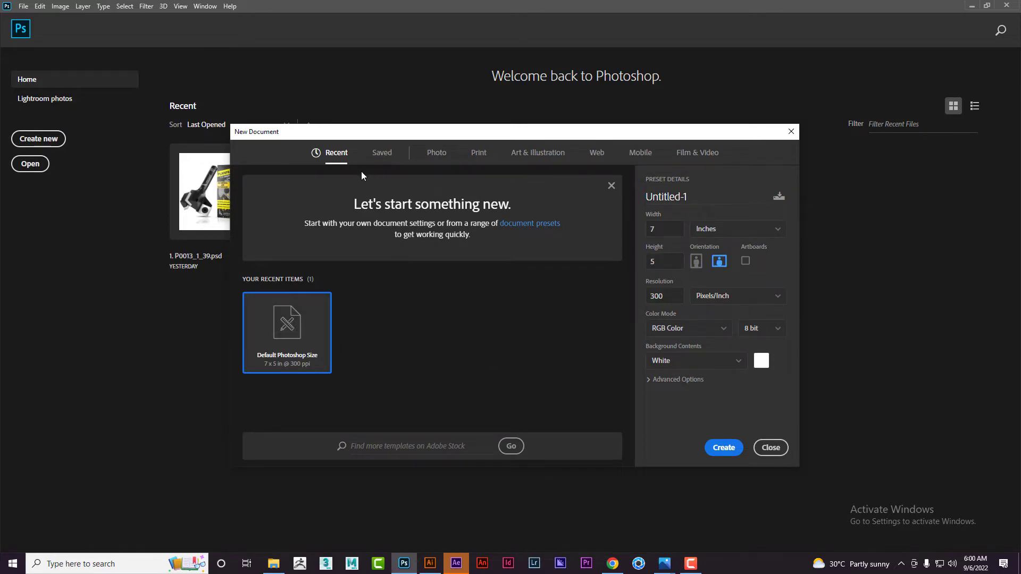
key(Escape)
click(30, 164)
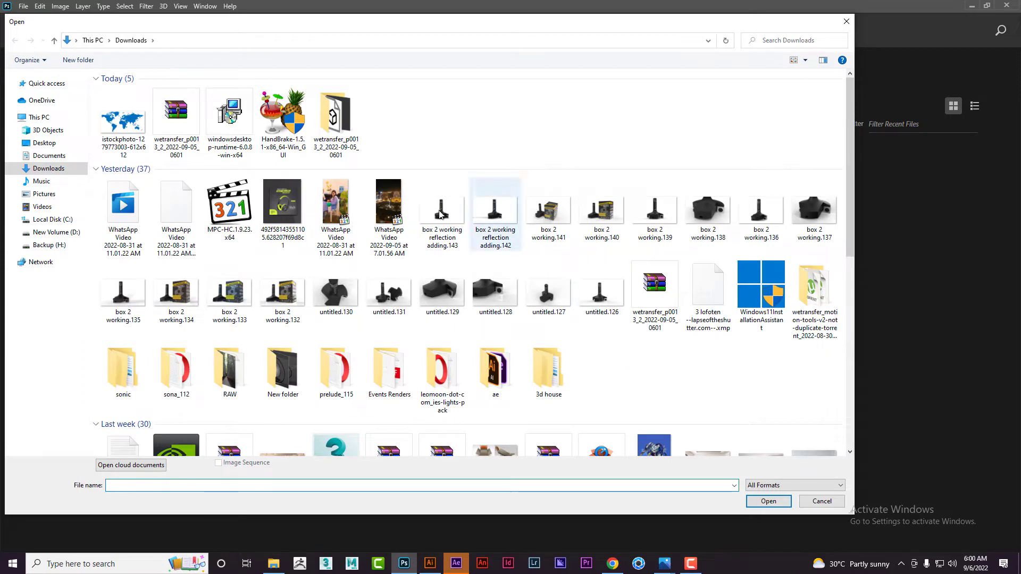
double_click(133, 137)
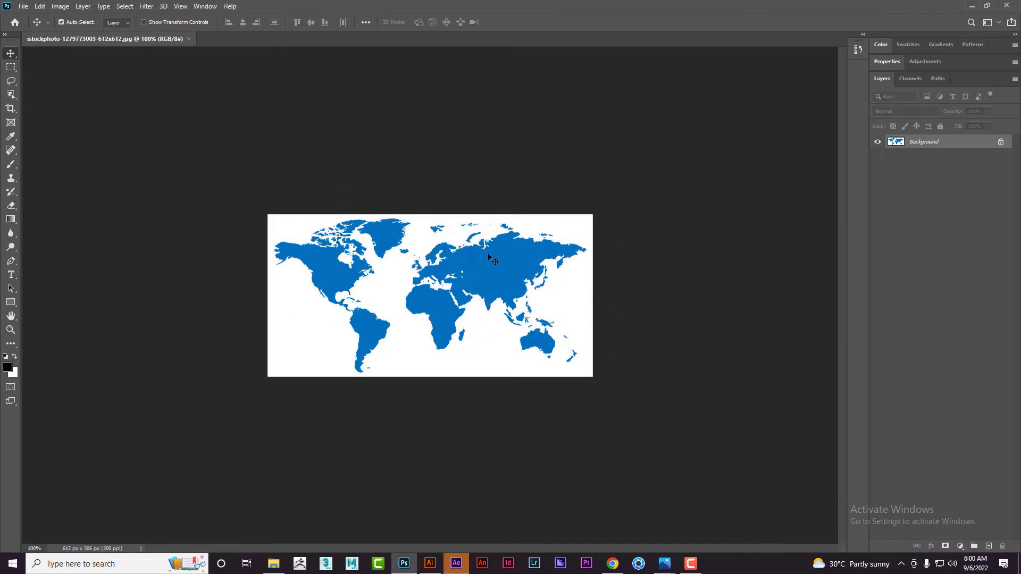
Unlock the map's background layer and delete its white areas, selected with Color Range at a fuzziness of 42
click(1000, 143)
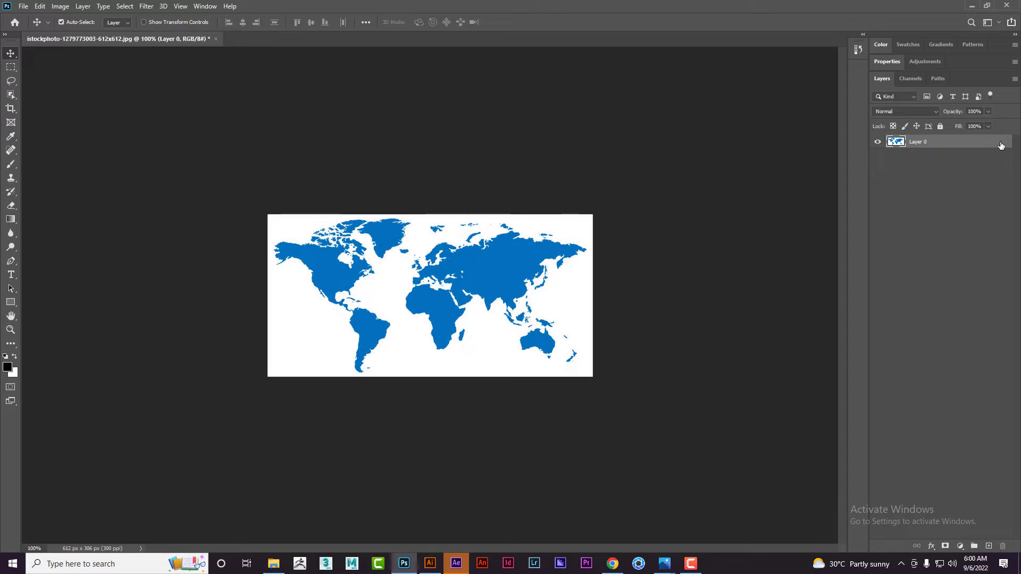
key(w)
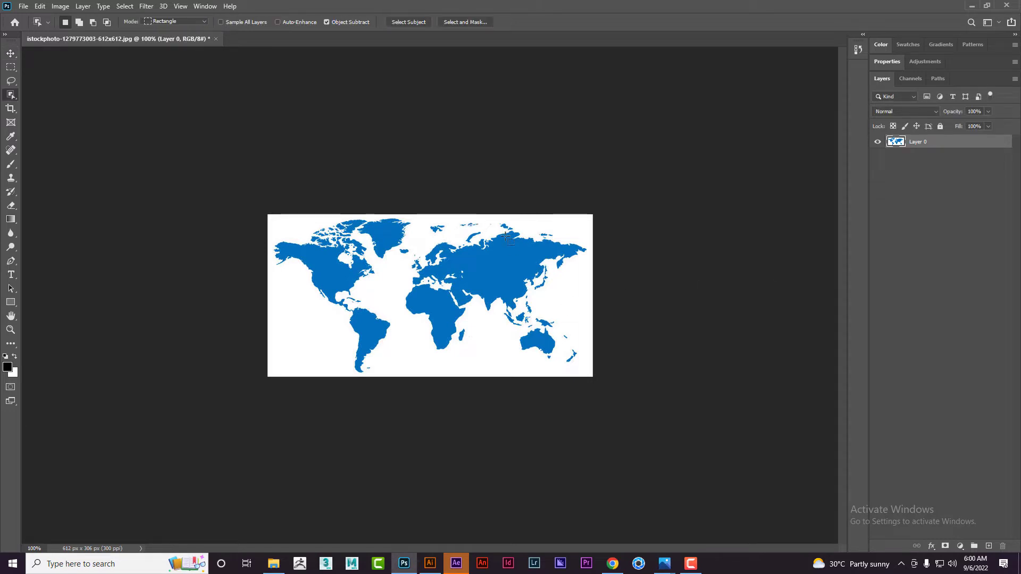
click(124, 6)
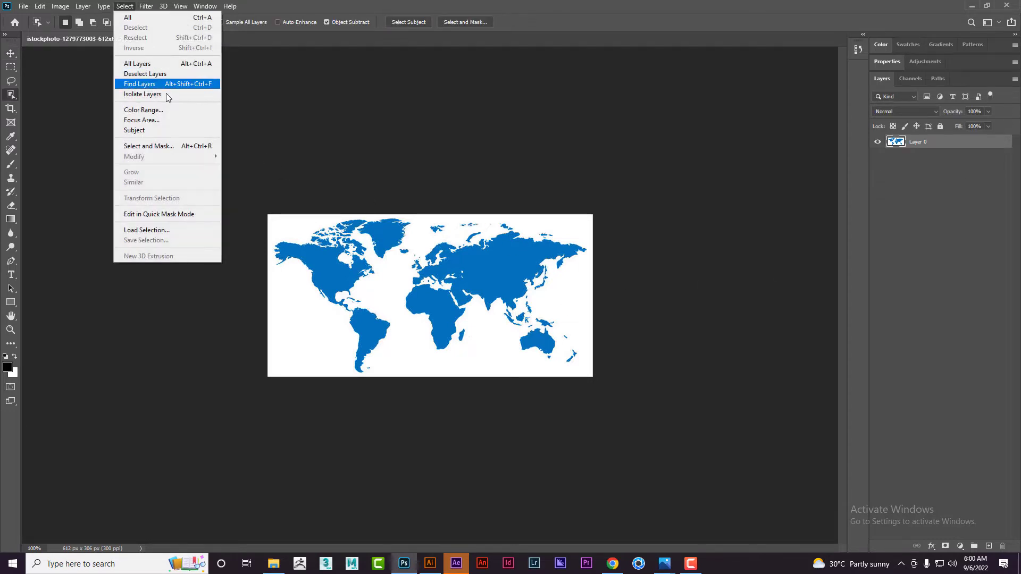
click(173, 109)
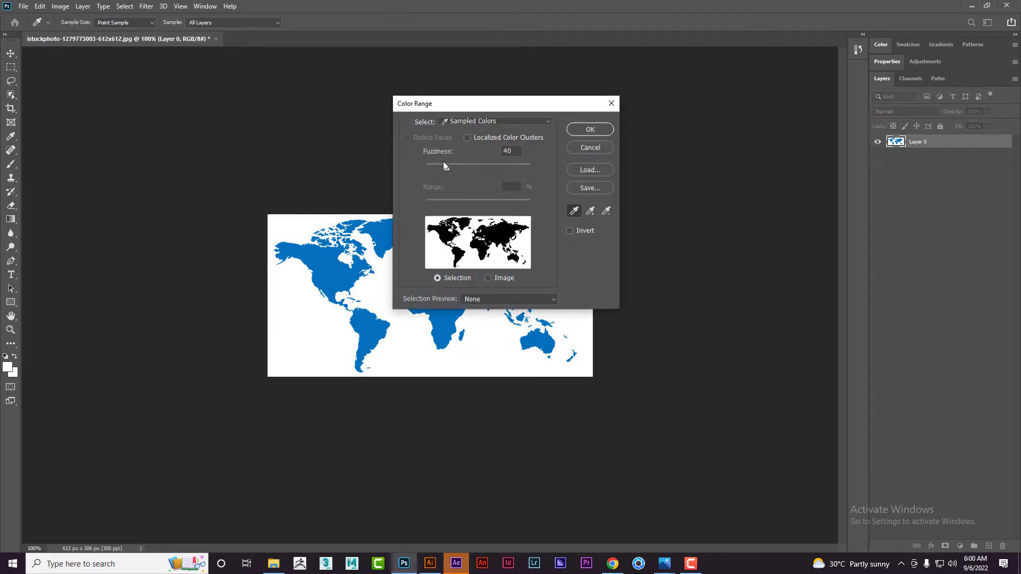
mouse_move(443, 165)
mouse_down()
mouse_move(467, 168)
mouse_move(446, 173)
mouse_up()
drag(447, 168, 446, 169)
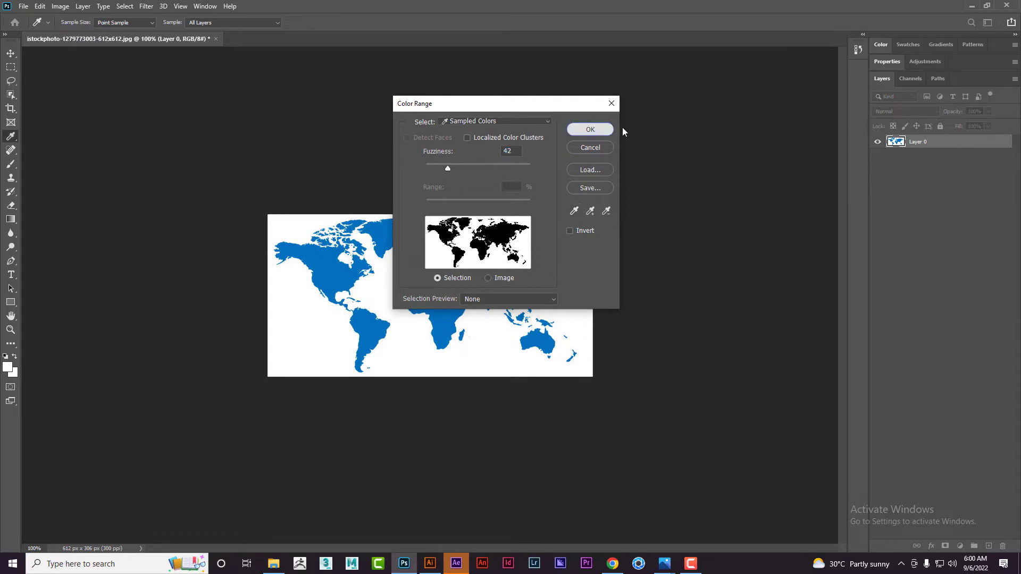
click(609, 129)
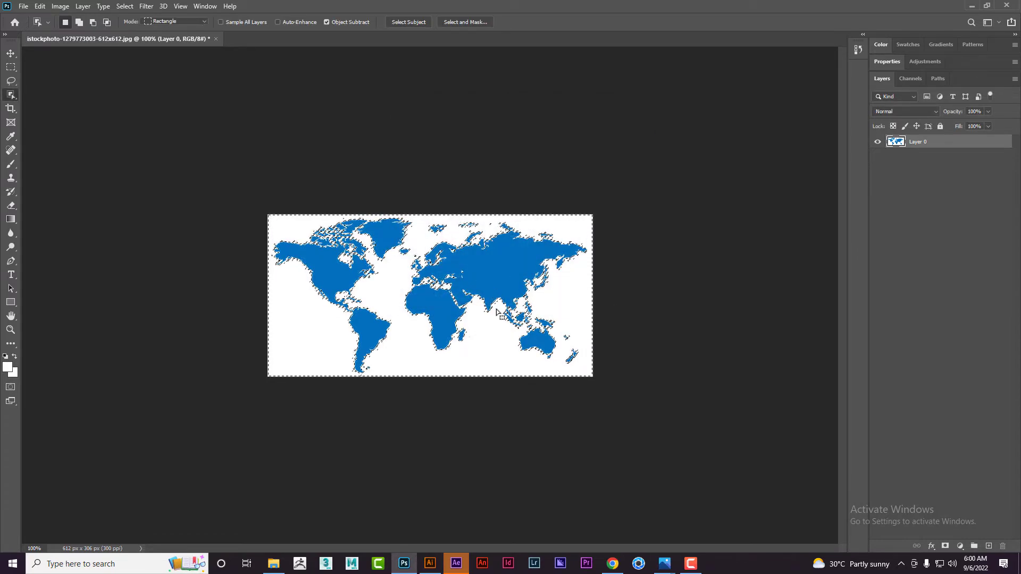
key(Delete)
key(ctrl+d)
Apply a red Color Overlay layer style with colour ed2525 to the world map layer
key(z)
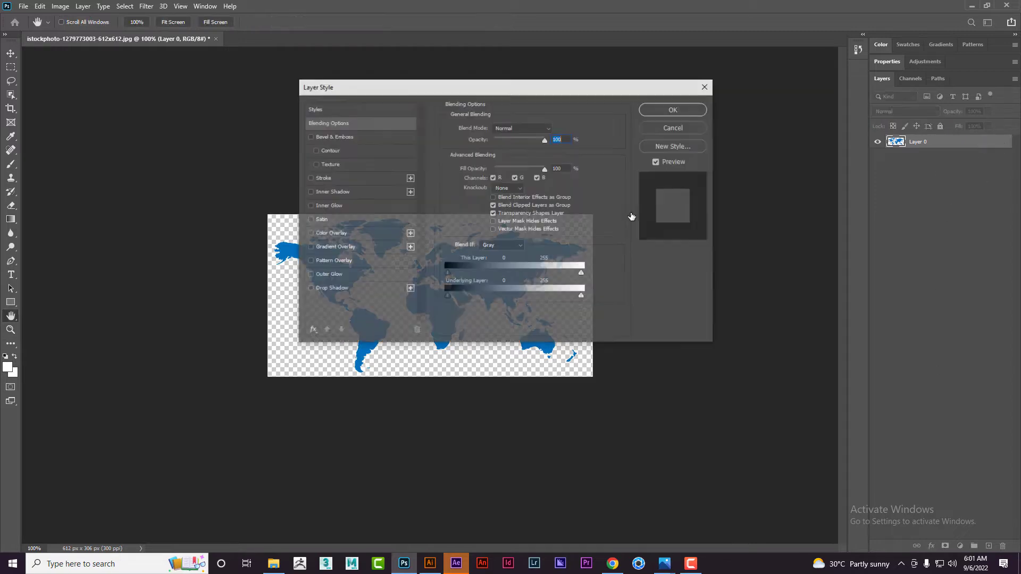
click(347, 233)
click(561, 139)
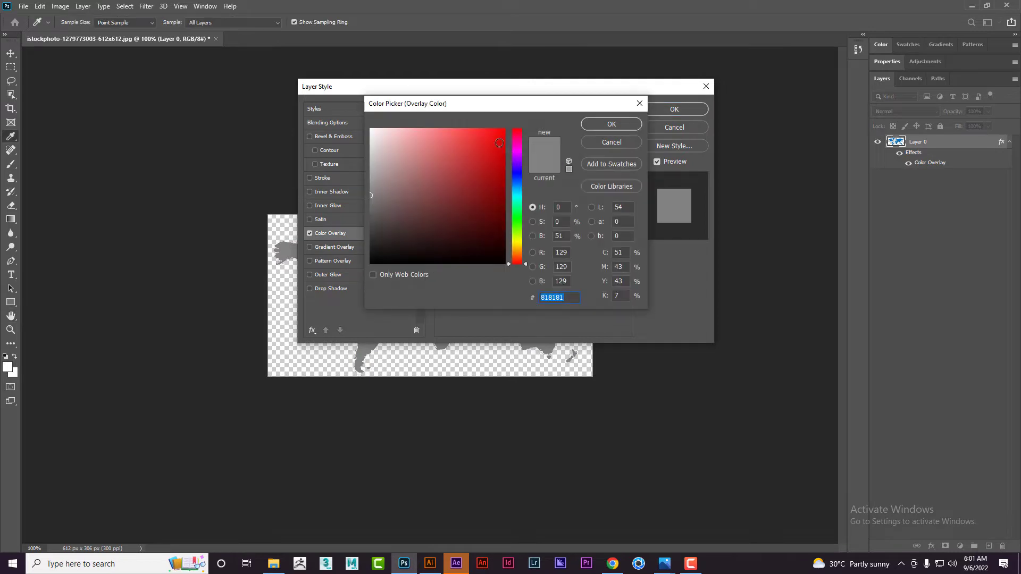
mouse_move(499, 142)
mouse_down()
mouse_move(501, 121)
mouse_move(484, 138)
mouse_up()
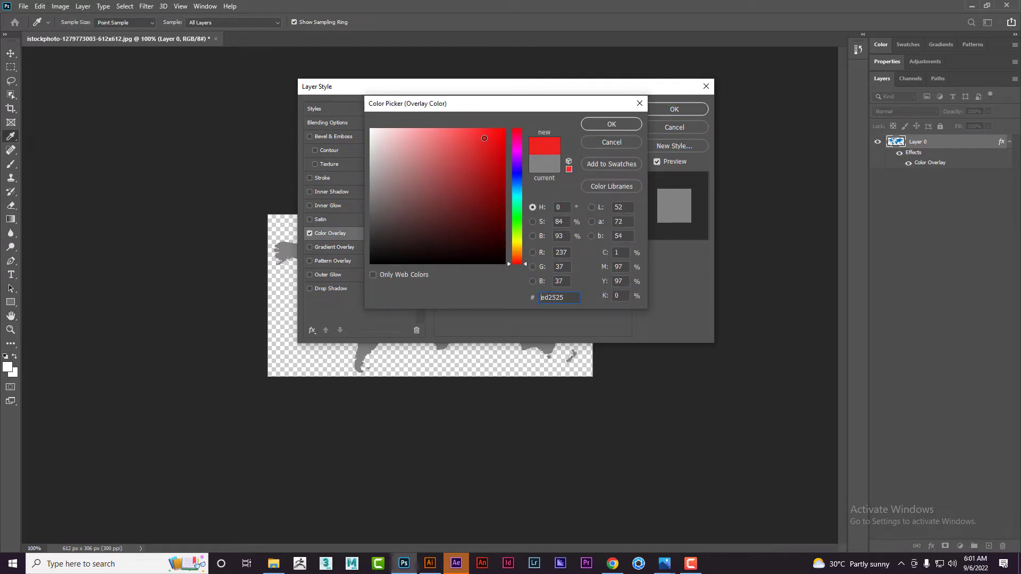
click(635, 131)
key(Return)
key(z)
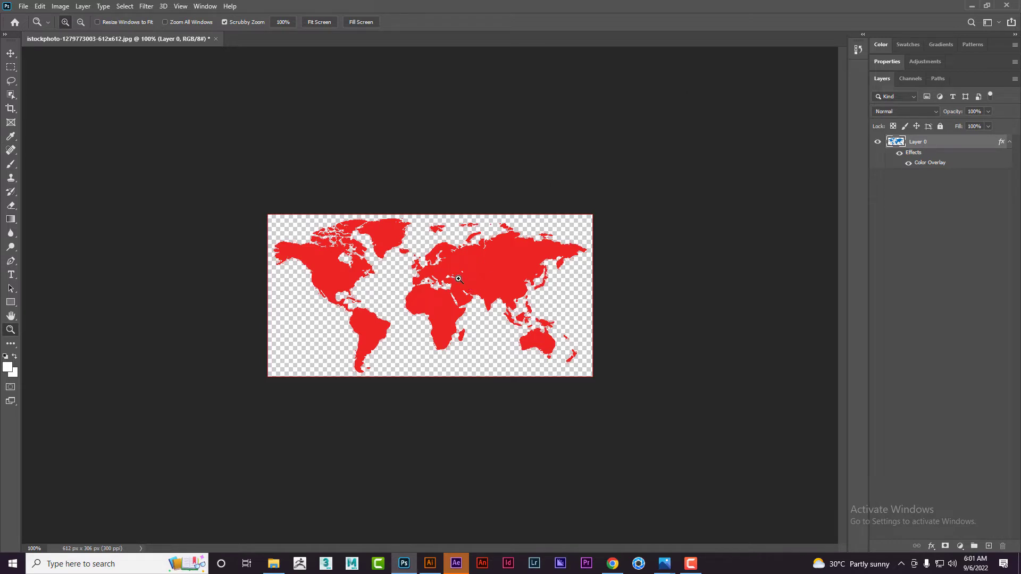
key(v)
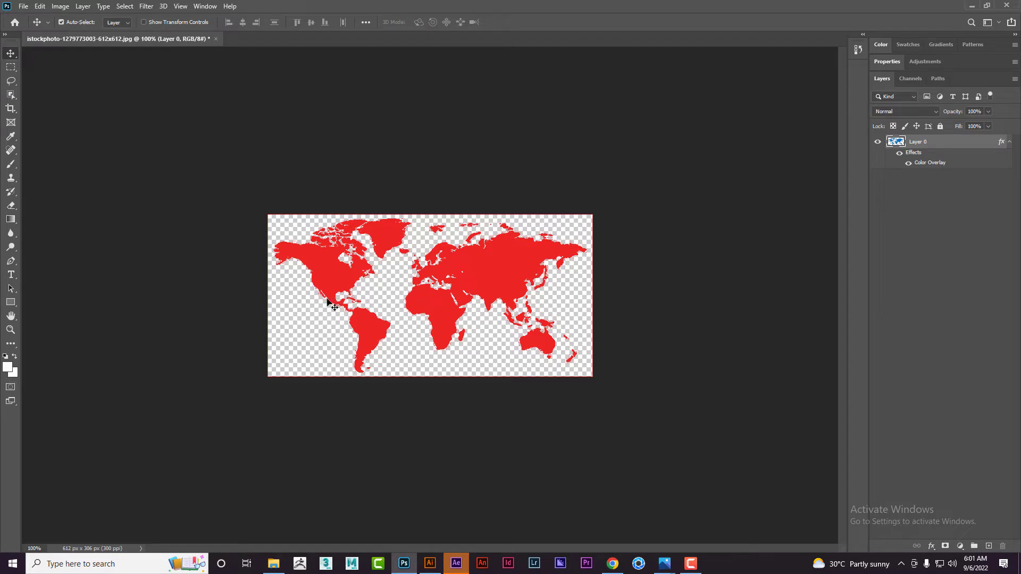
Create a new 2000 x 2000 px document at 300 ppi from the 2000 pixel grid Art & Illustration preset
click(28, 8)
click(32, 17)
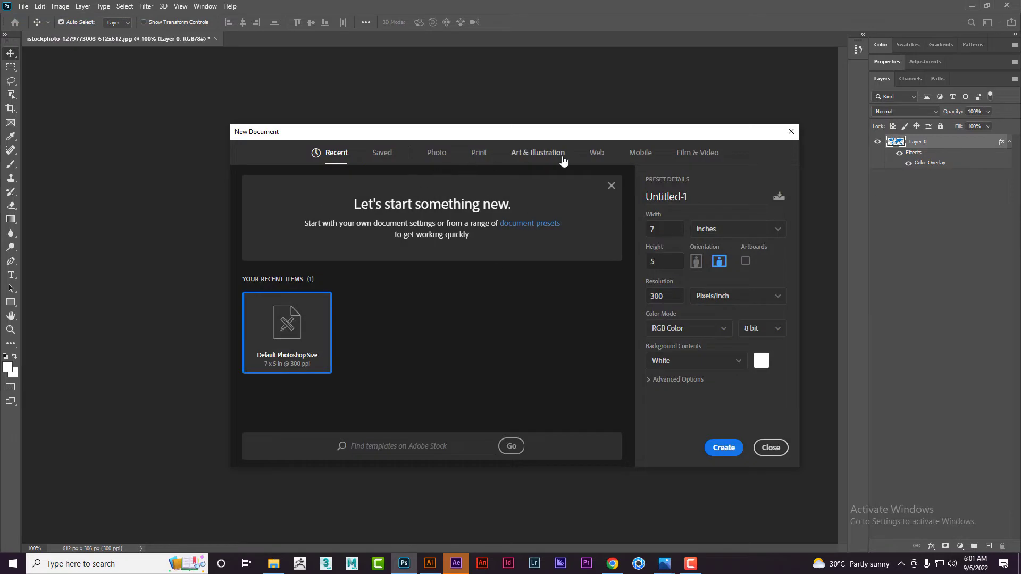
click(532, 159)
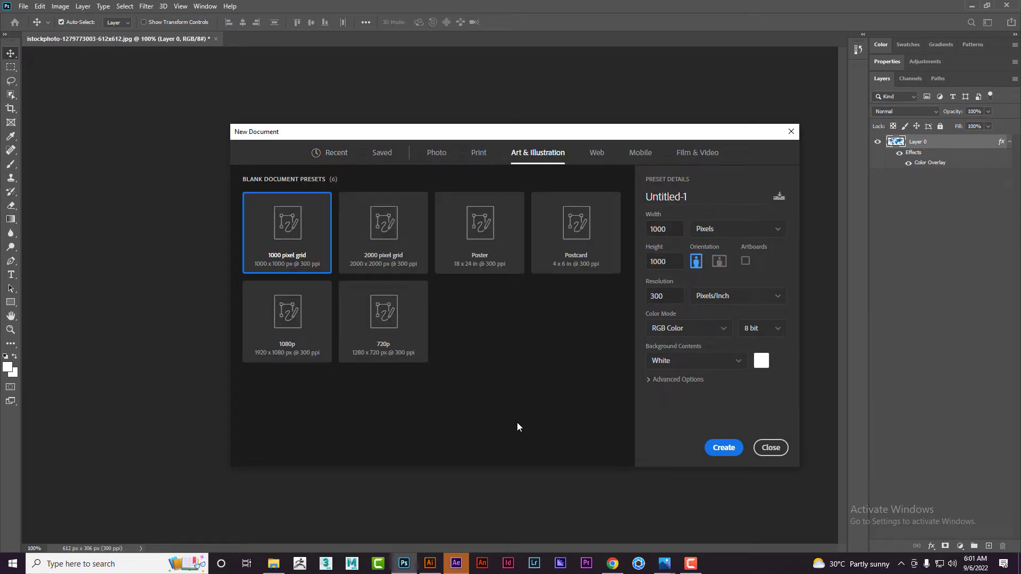
click(396, 267)
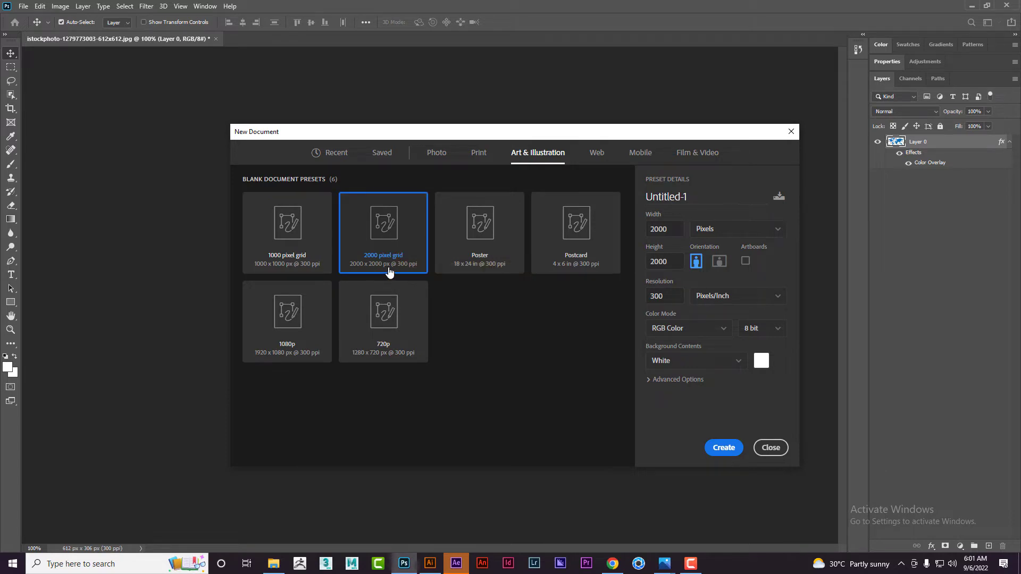
double_click(388, 256)
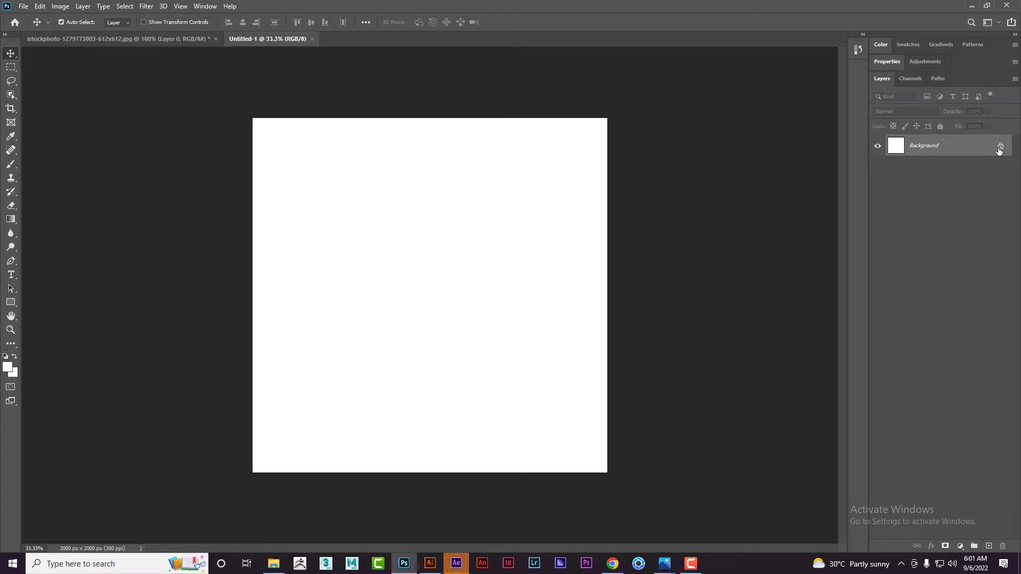
Unlock the new document's background layer and clear its white fill to make the canvas transparent
click(1000, 147)
key(ctrl+a)
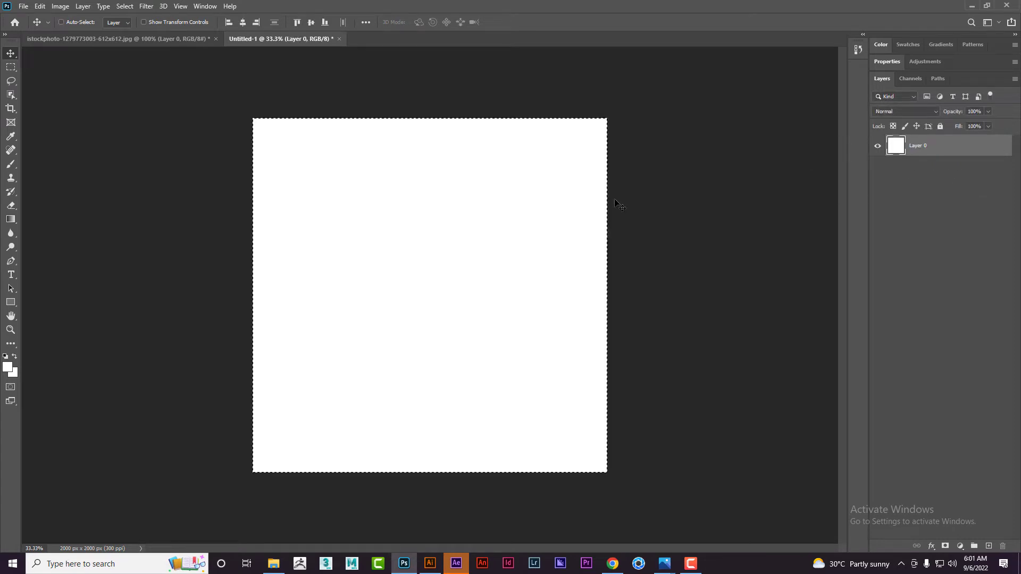
key(Delete)
key(ctrl+d)
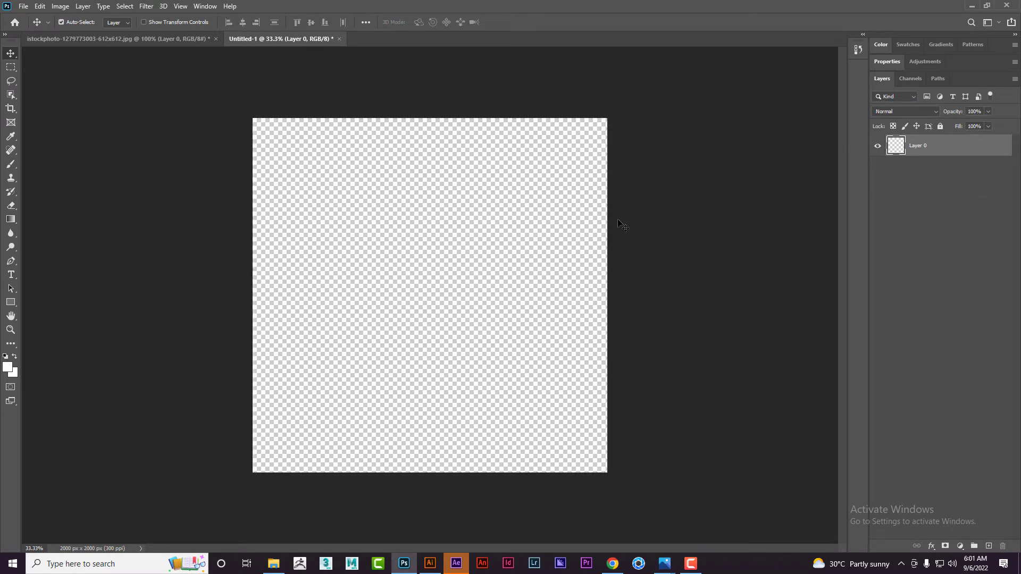
Draw a circle shape about 1836 px in diameter, centred on the transparent canvas with the Ellipse tool
click(11, 302)
click(62, 322)
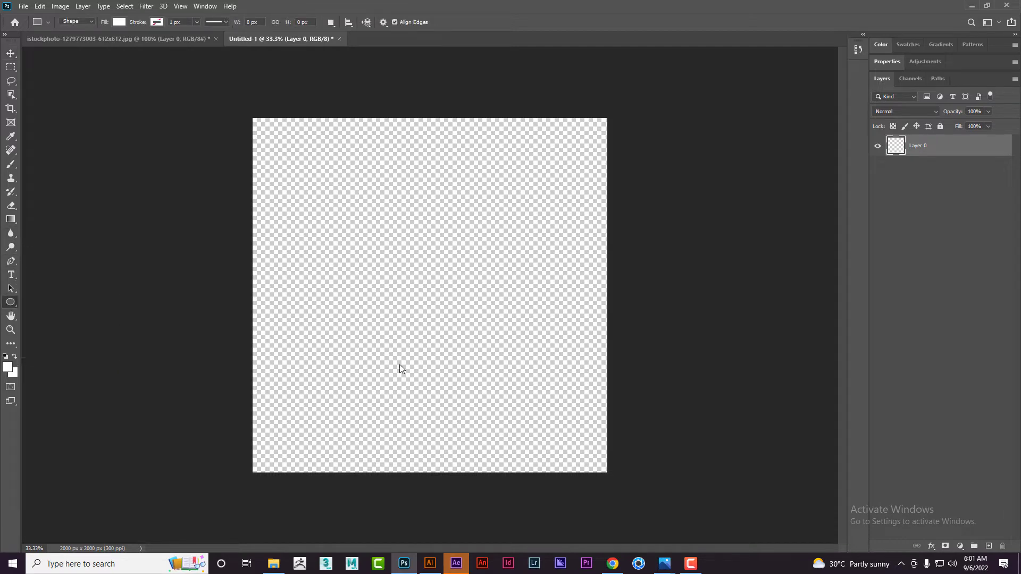
drag(427, 283, 605, 456)
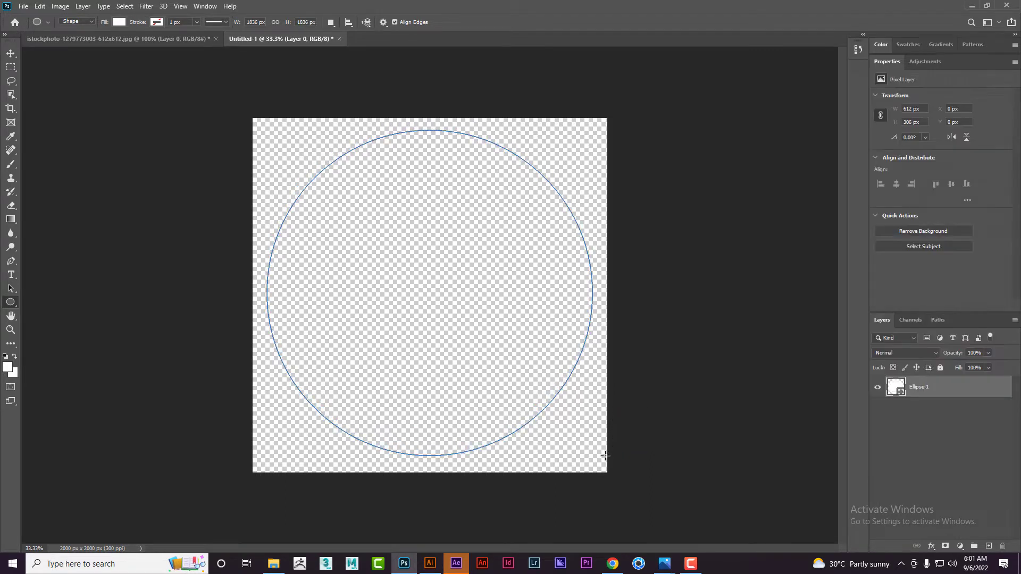
Fill the circle shape with near-black colour 1d1b1b and deselect its layer
double_click(898, 392)
click(382, 247)
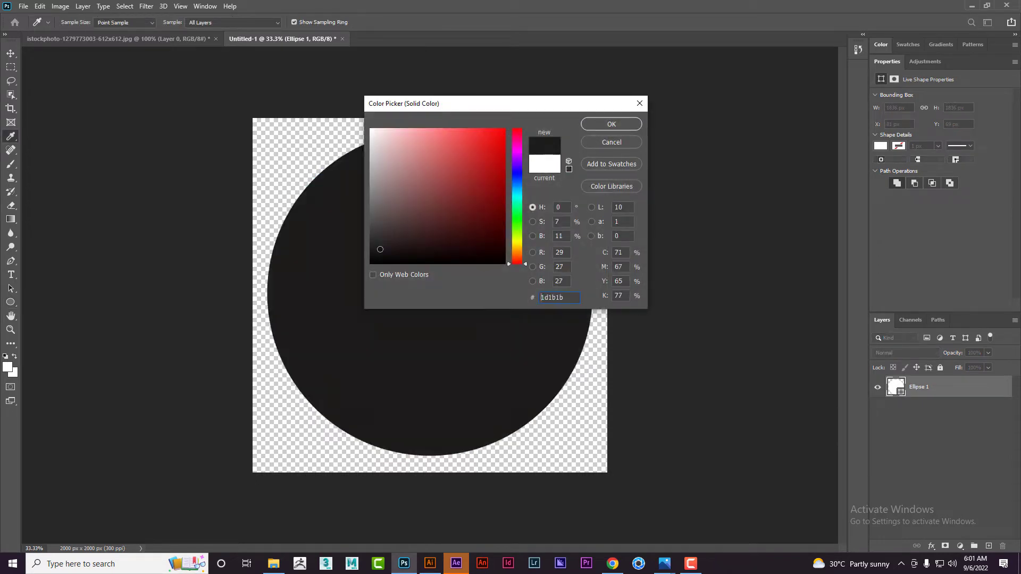
click(617, 127)
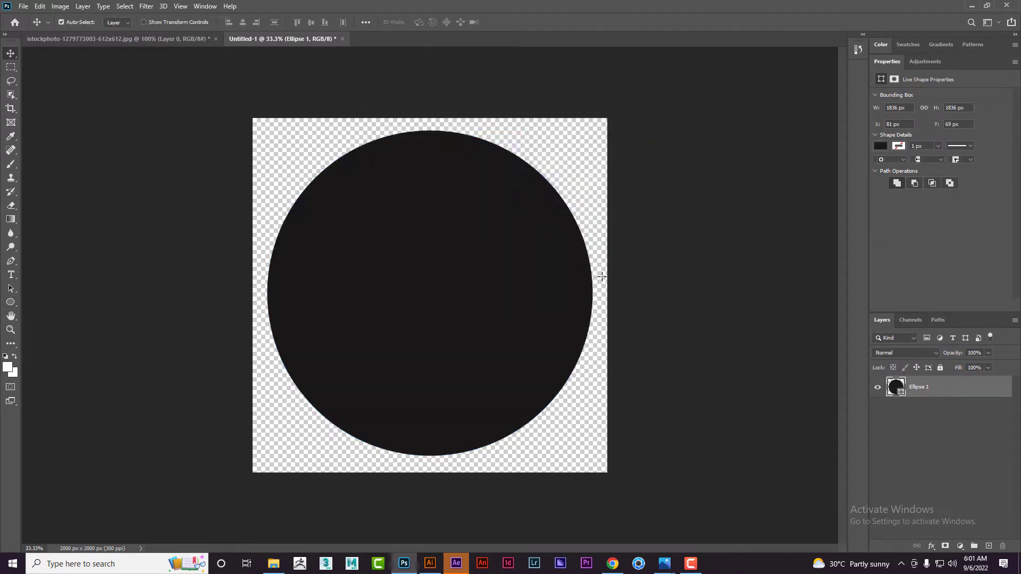
key(v)
click(708, 282)
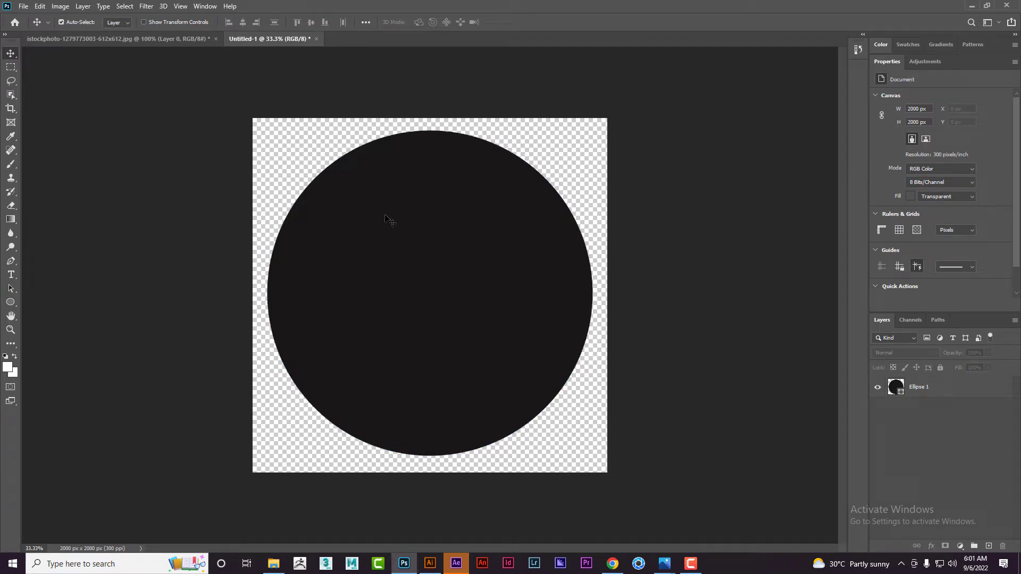
Define the black circle on the transparent canvas as a pattern named c
click(40, 6)
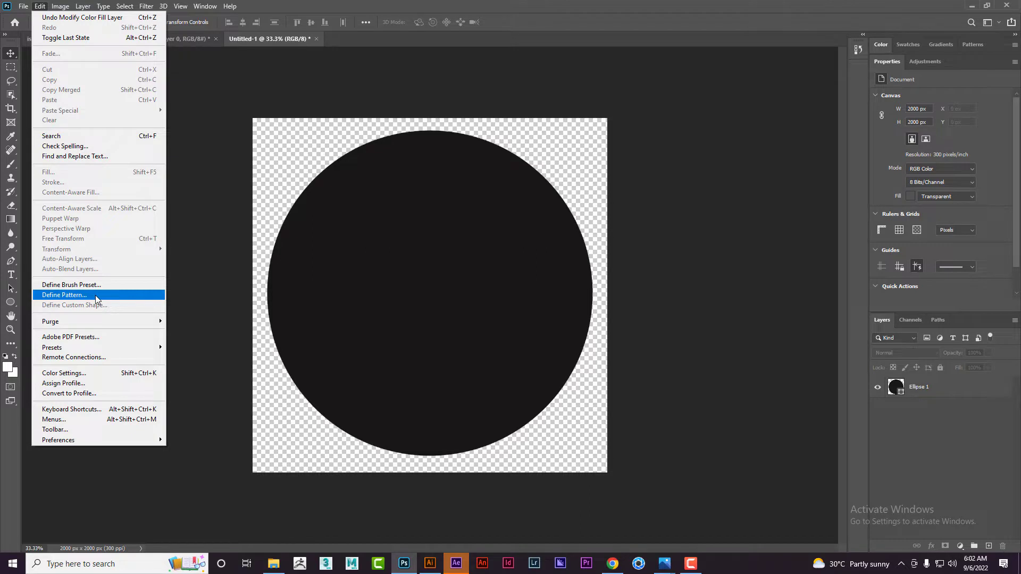
click(94, 295)
text(c)
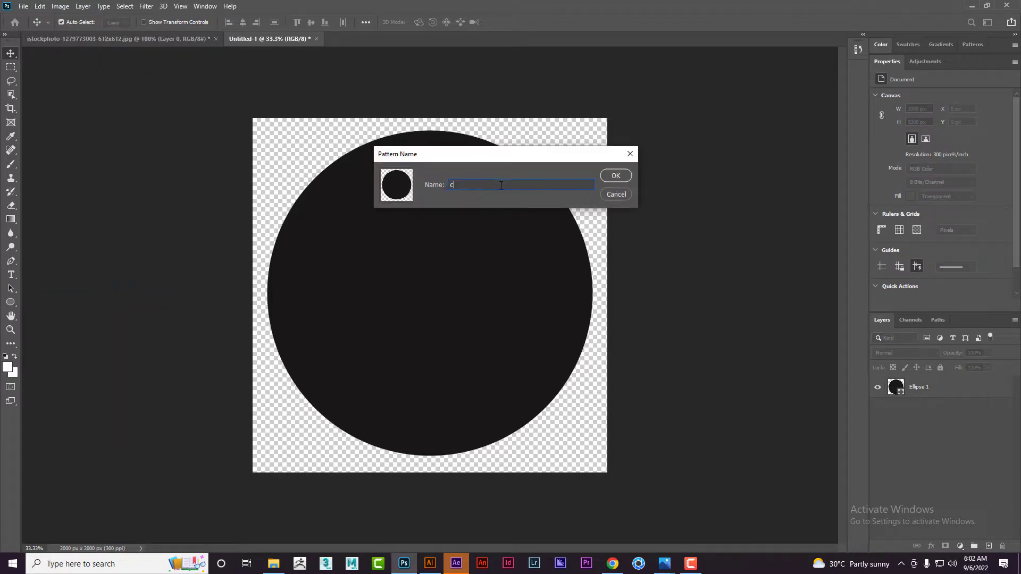
click(623, 177)
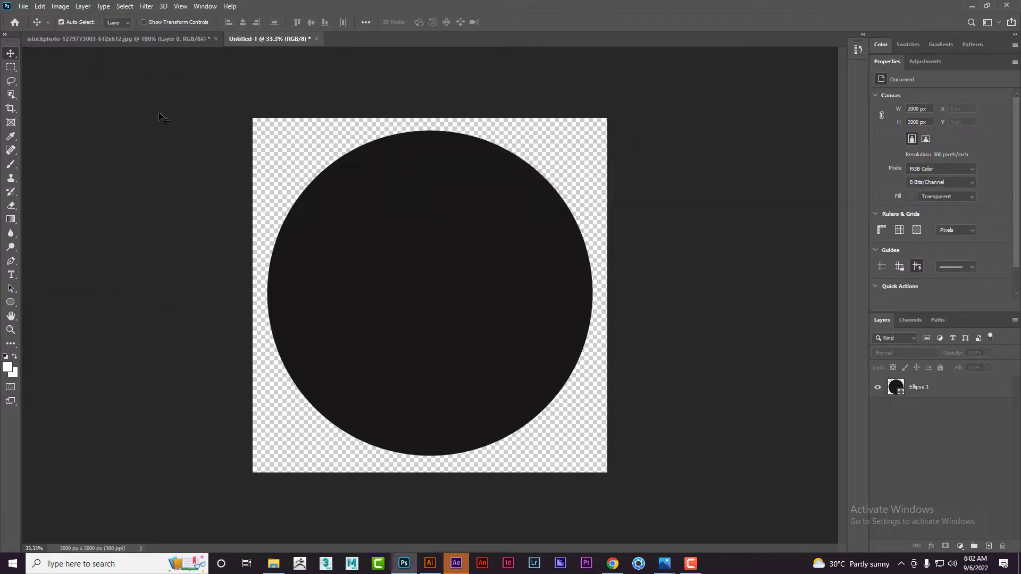
click(153, 38)
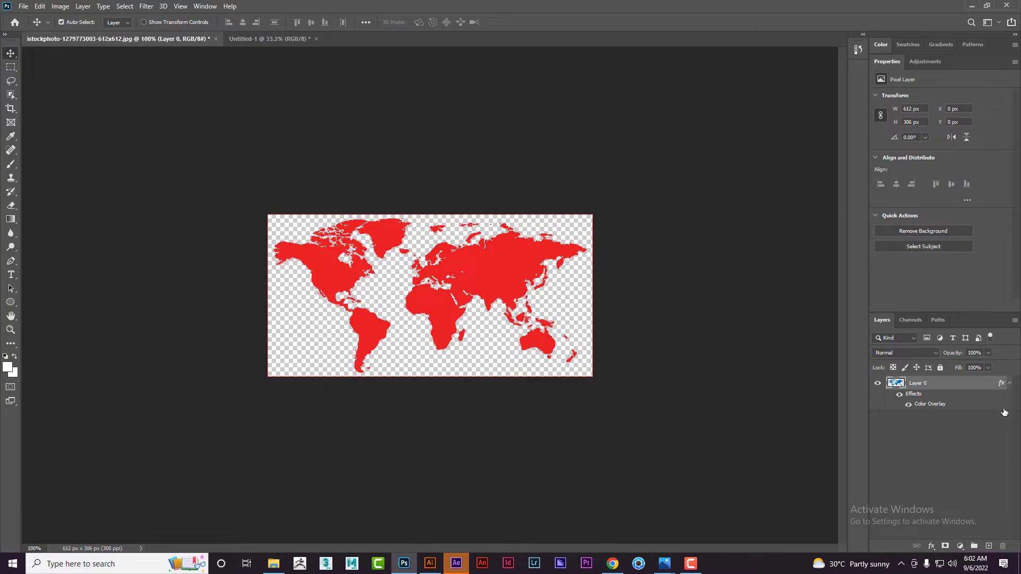
double_click(965, 383)
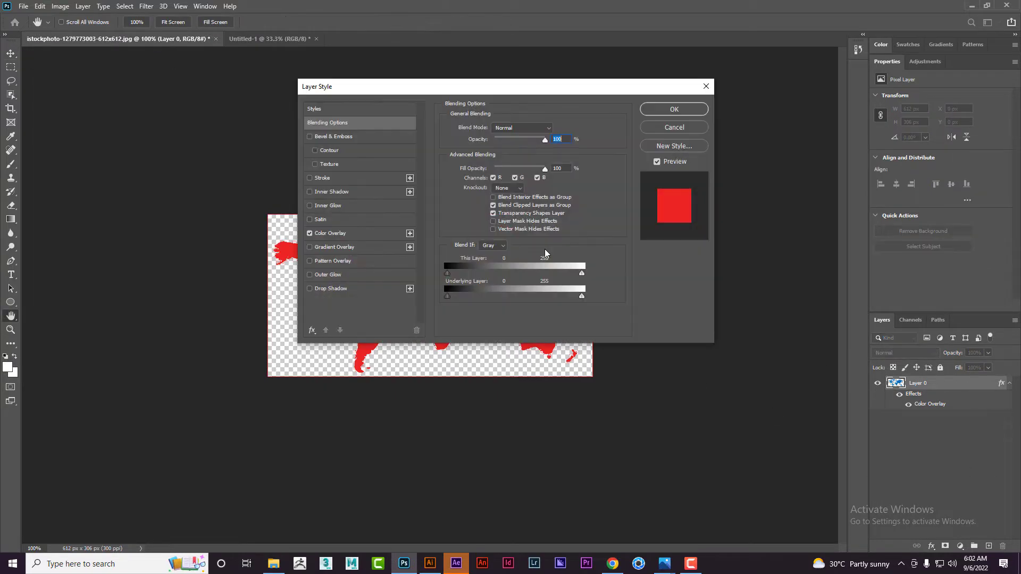
drag(401, 90, 575, 23)
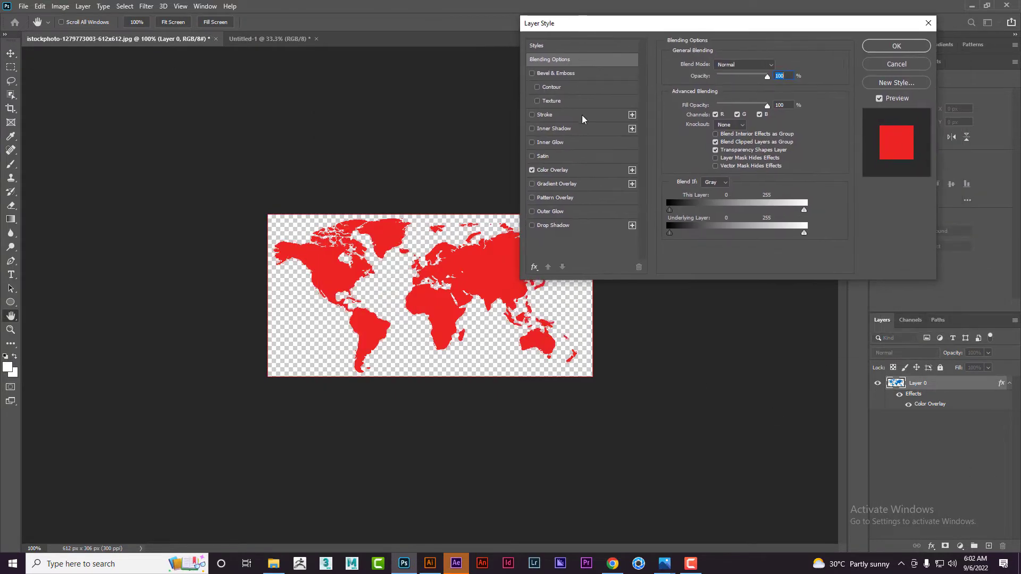
click(555, 198)
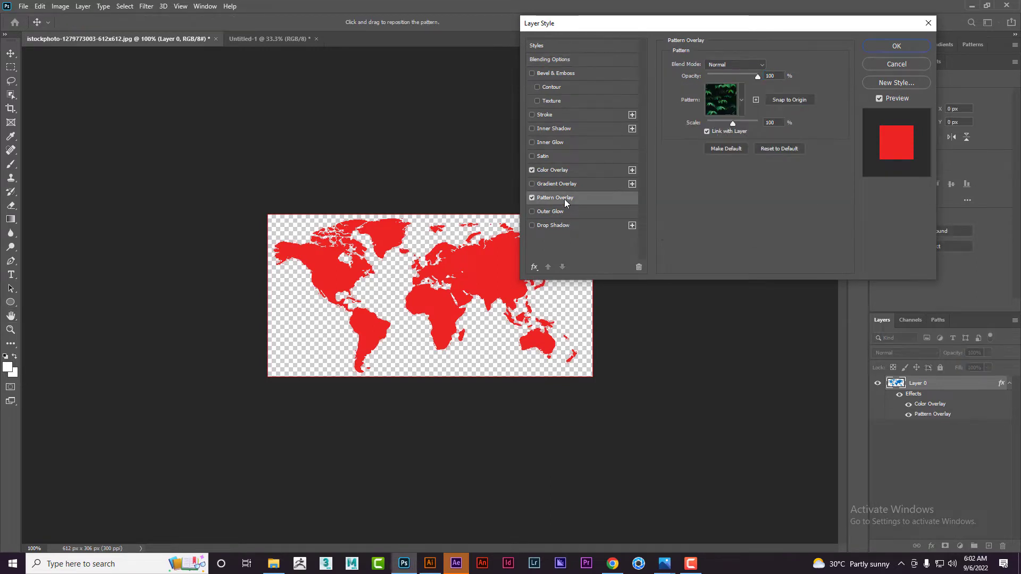
click(532, 170)
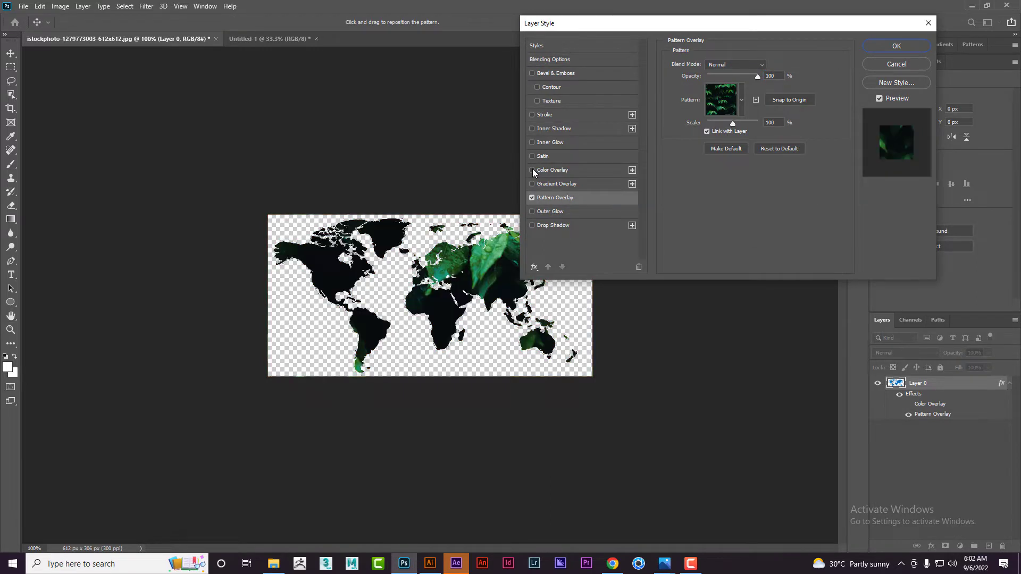
mouse_move(734, 124)
mouse_down()
mouse_move(720, 126)
mouse_move(743, 113)
mouse_up()
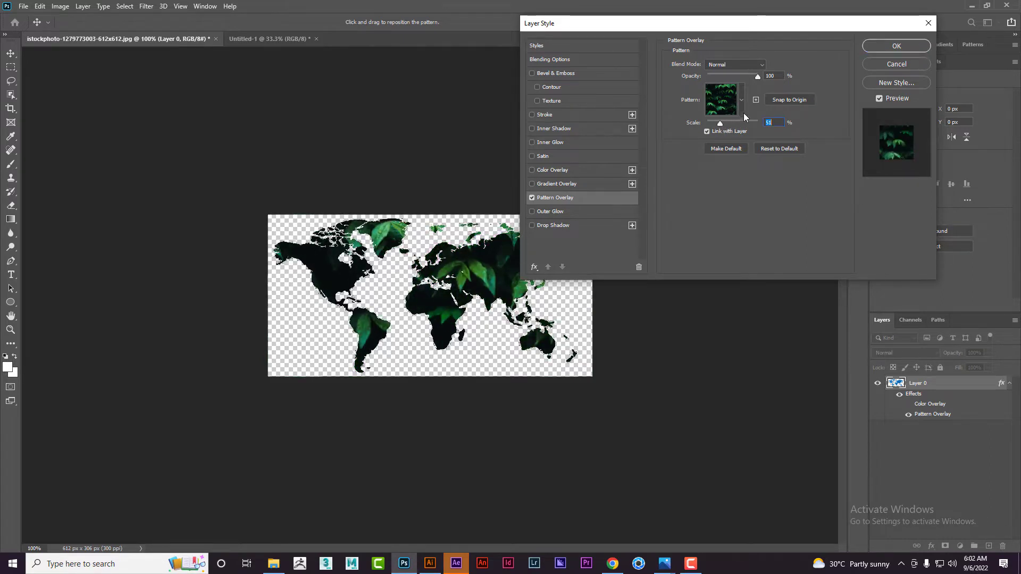
click(741, 104)
click(669, 178)
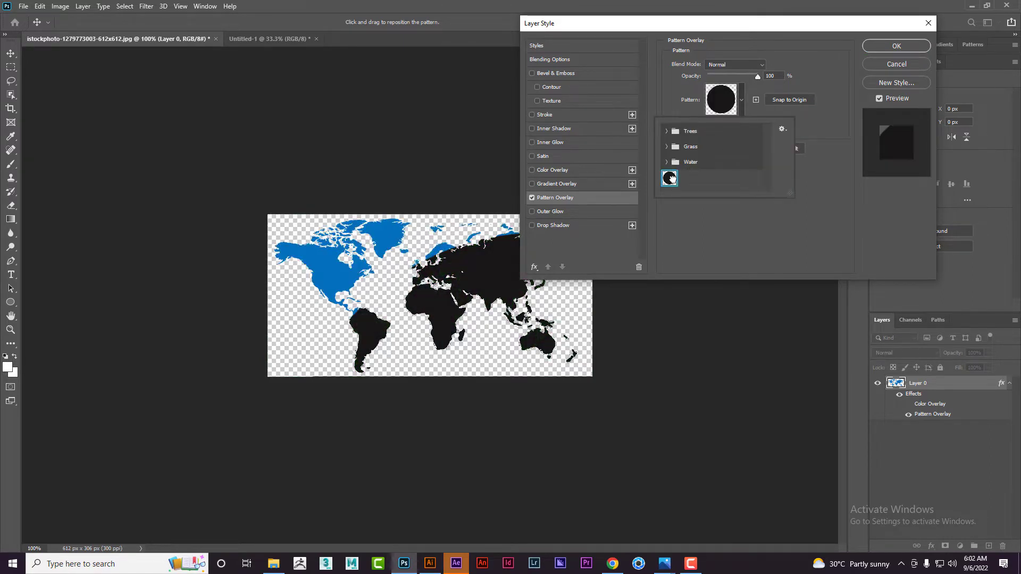
click(757, 91)
drag(733, 126, 707, 128)
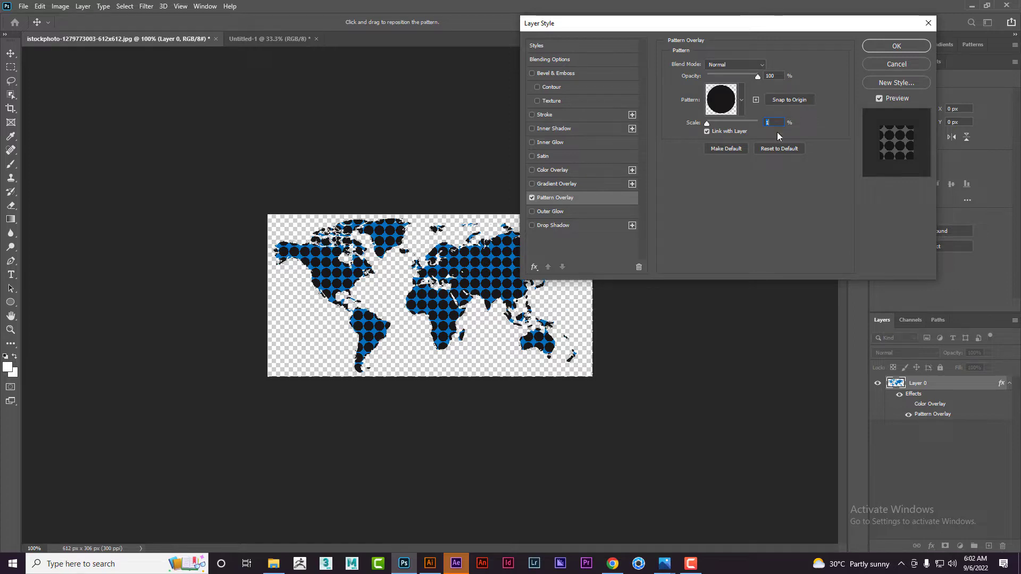
click(896, 64)
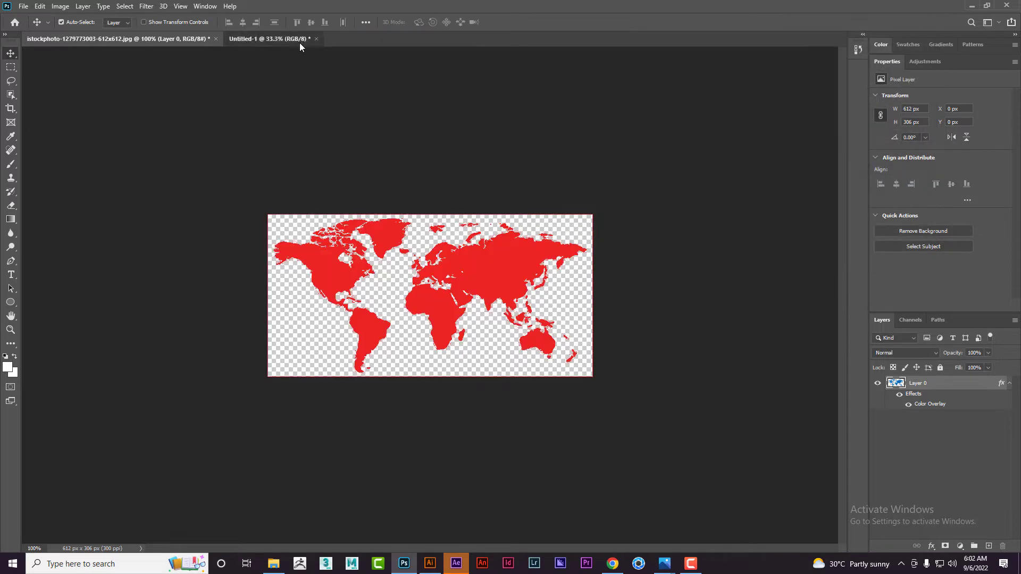
Reduce the circle document's canvas size to 1000 x 1000 pixels, anchored at the centre, accepting the clipping
click(298, 40)
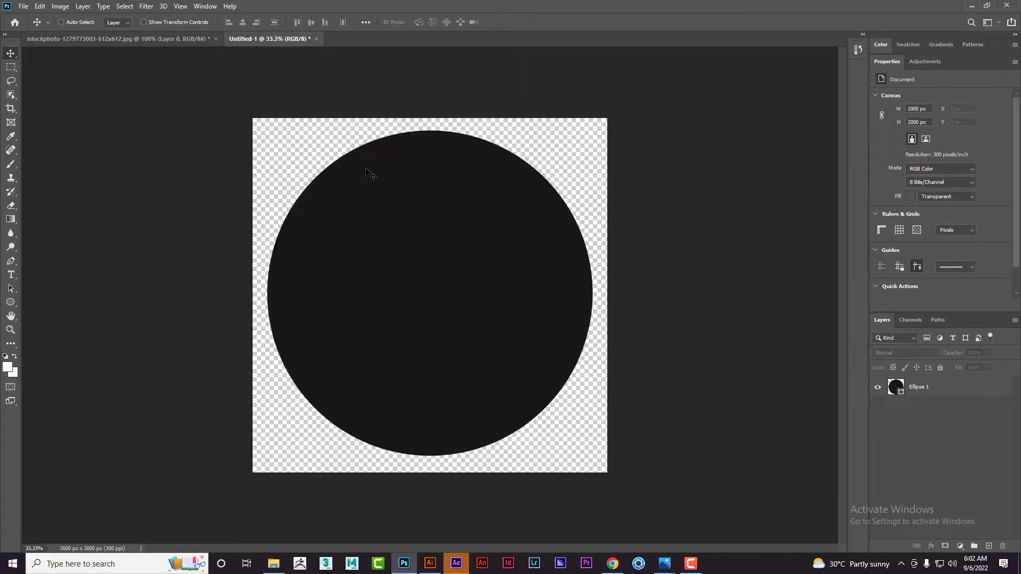
key(ctrl+alt+c)
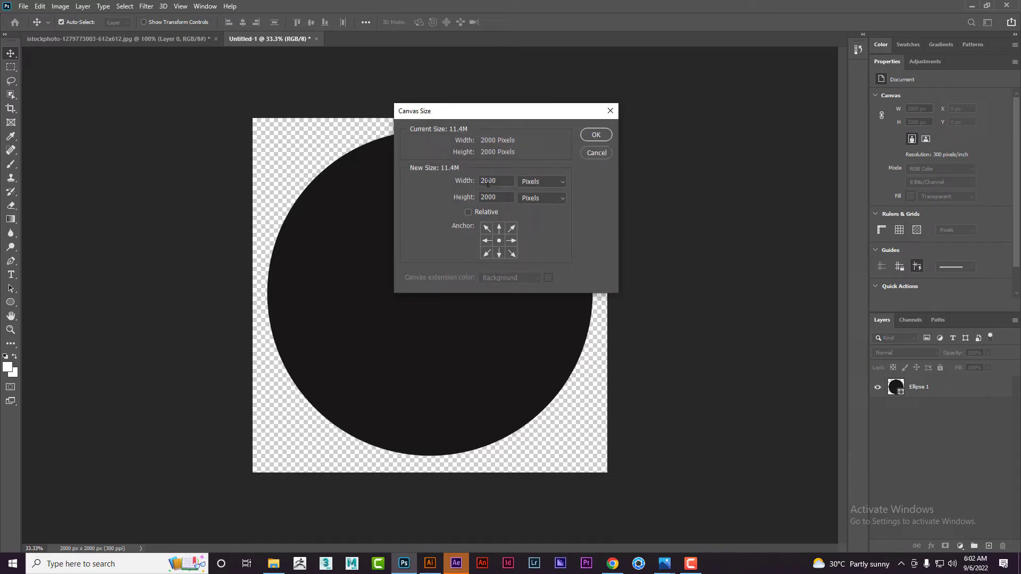
double_click(487, 183)
text(1000)
key(Tab)
key(Tab)
text(1)
double_click(512, 197)
text(1000)
click(593, 134)
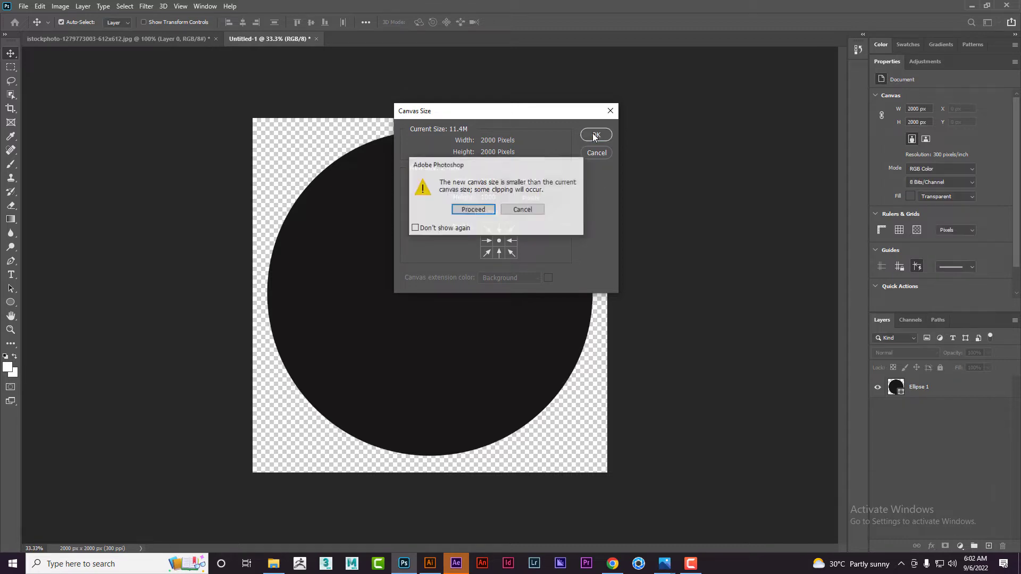
click(482, 209)
Scale the circle down to about 944 px in diameter and centre it within the smaller canvas
click(951, 388)
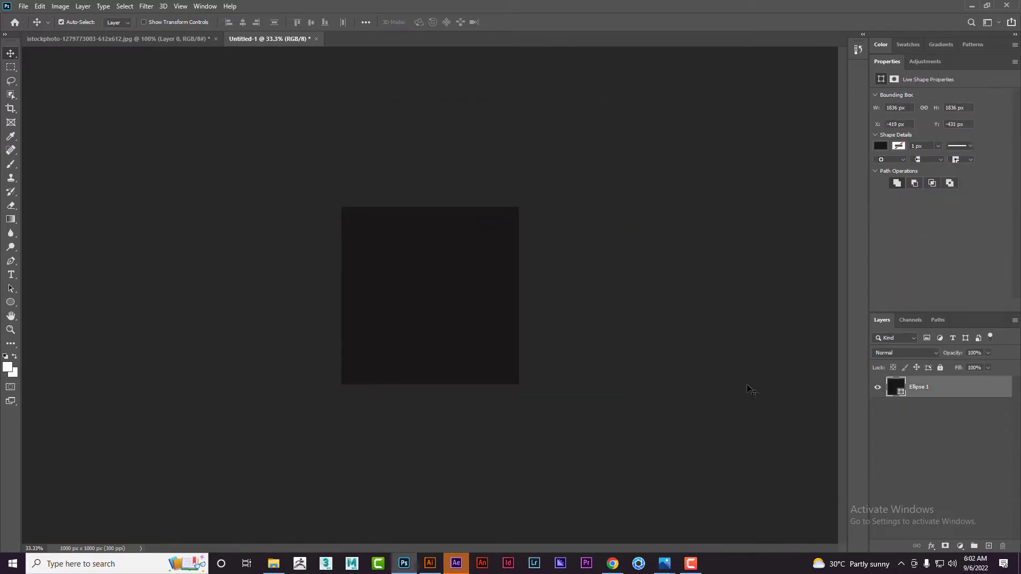
key(ctrl+t)
drag(596, 460, 509, 389)
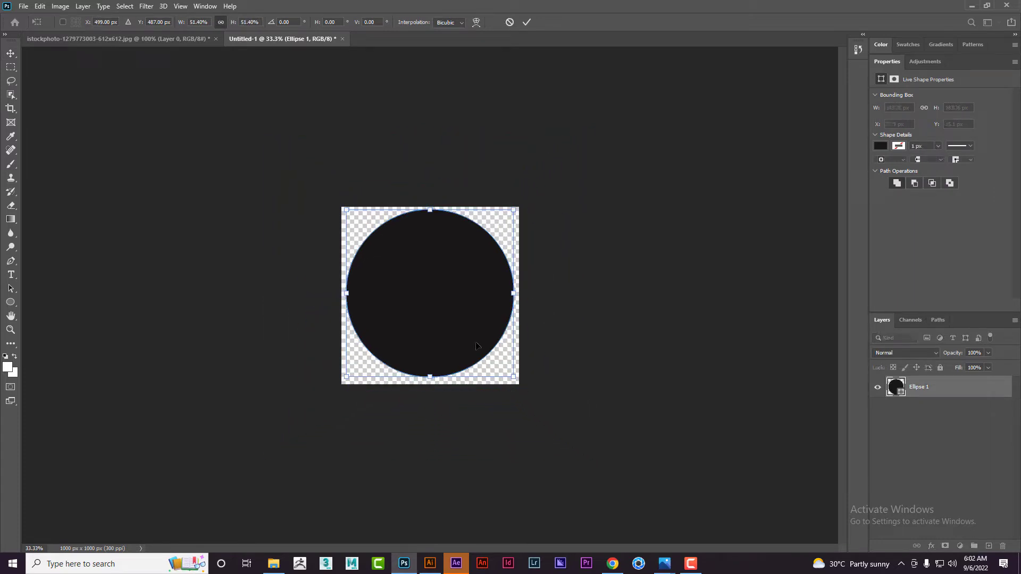
drag(476, 346, 477, 349)
key(Return)
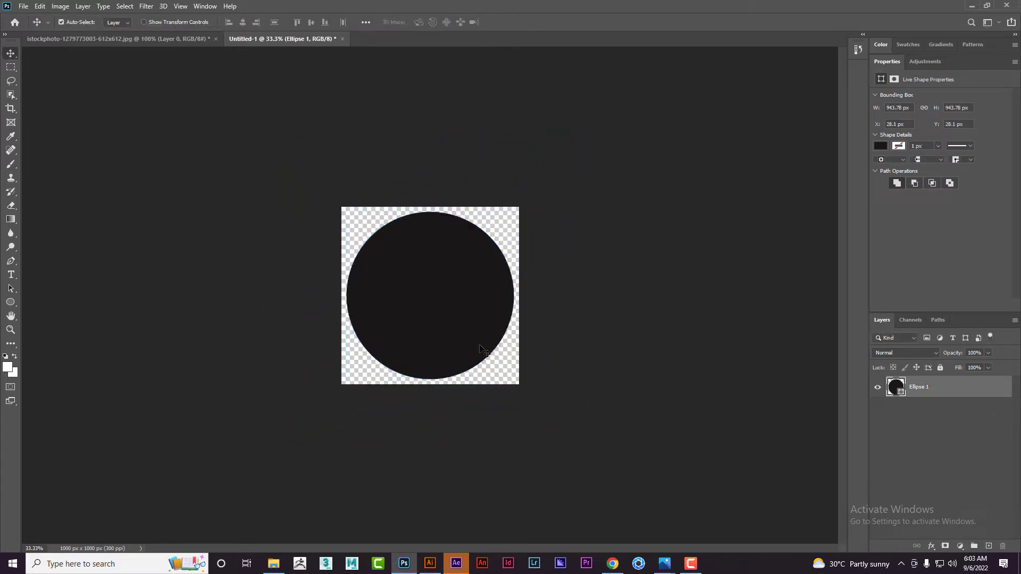
Define the resized circle as a new pattern named cc
click(40, 6)
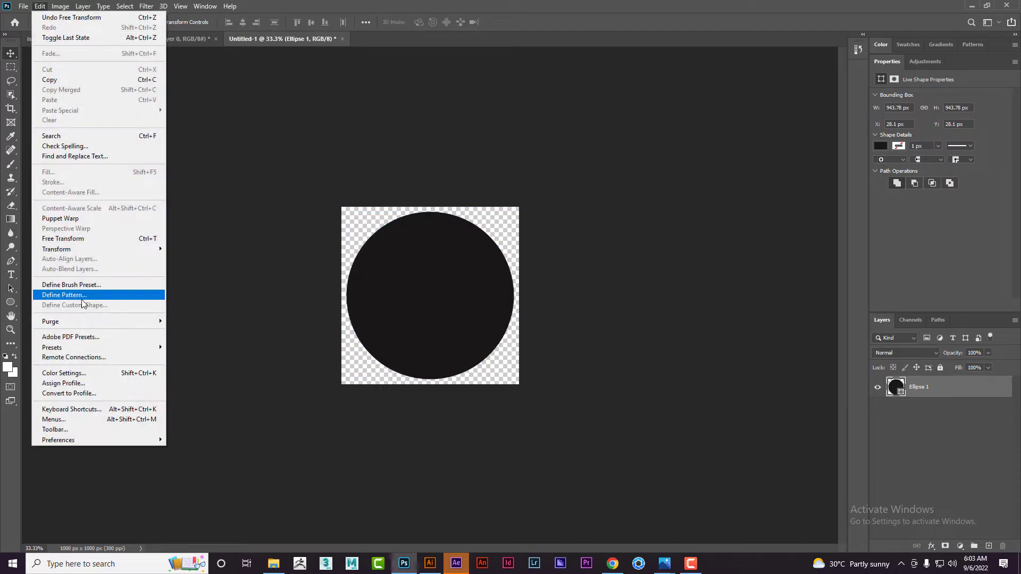
click(64, 294)
click(613, 175)
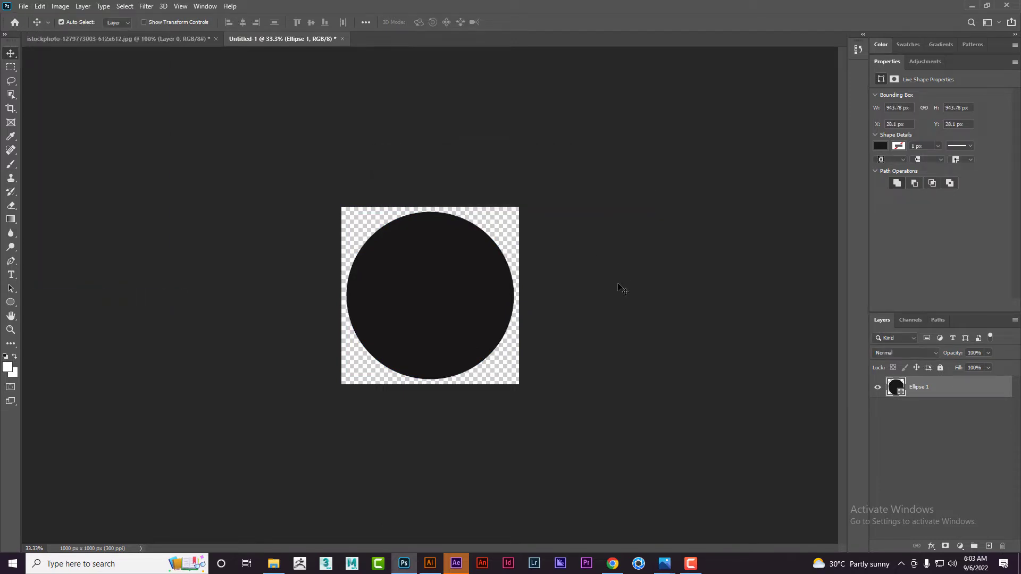
In the world map's layer style, turn off Color Overlay and add a Pattern Overlay using the 1000 by 1000 pixel pattern cc
click(152, 41)
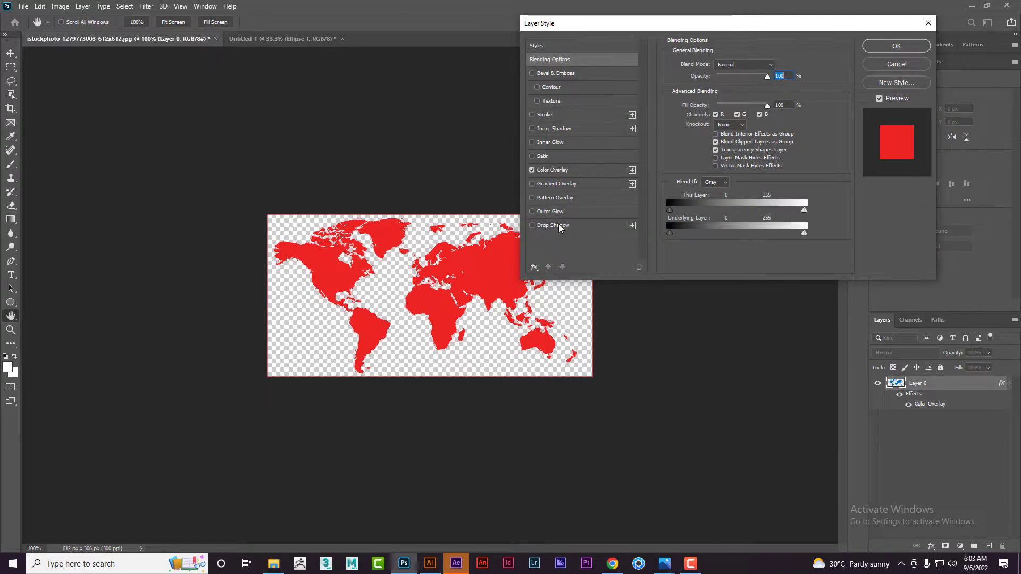
click(559, 228)
click(532, 226)
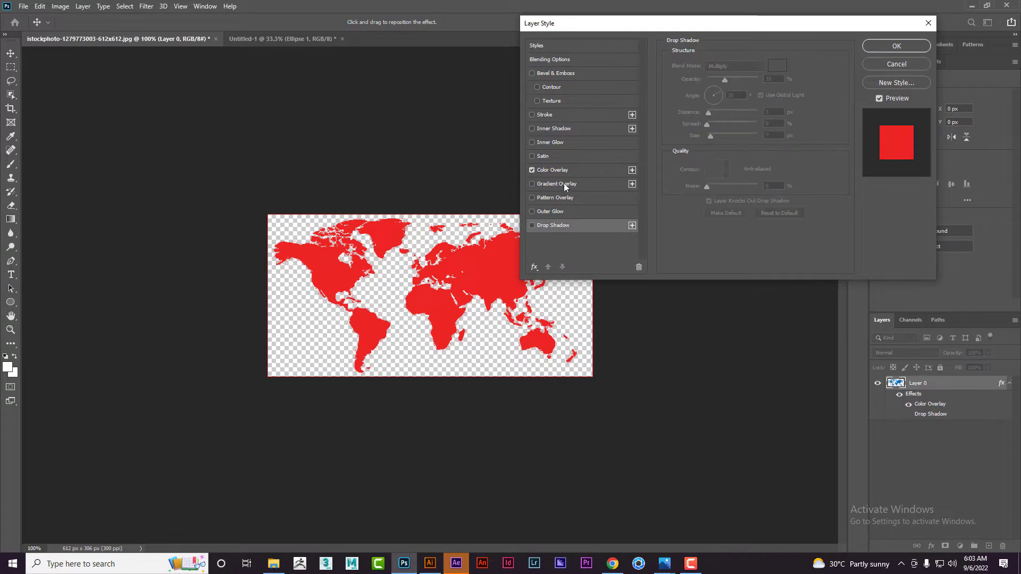
click(571, 198)
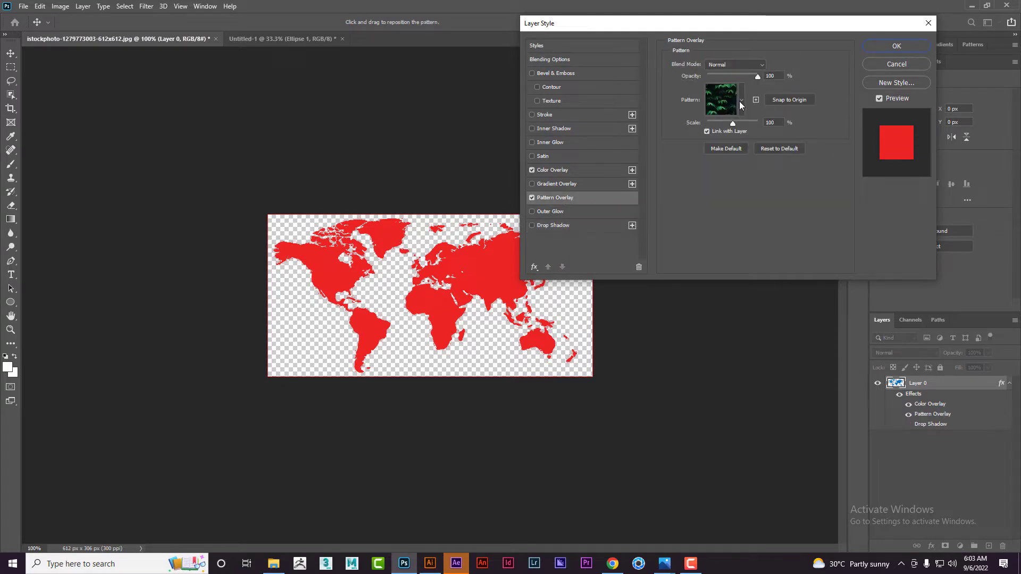
click(531, 170)
click(740, 102)
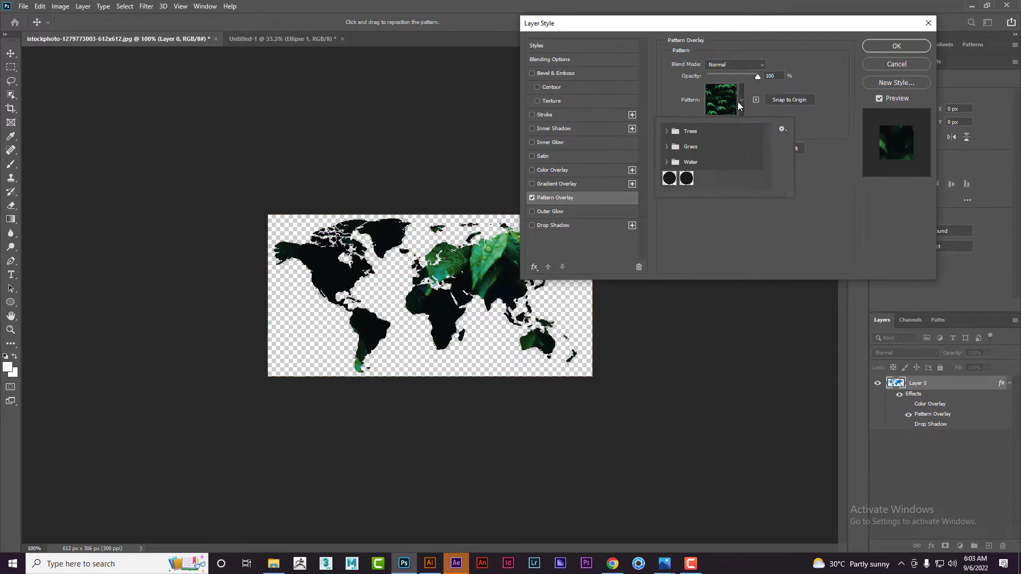
click(686, 179)
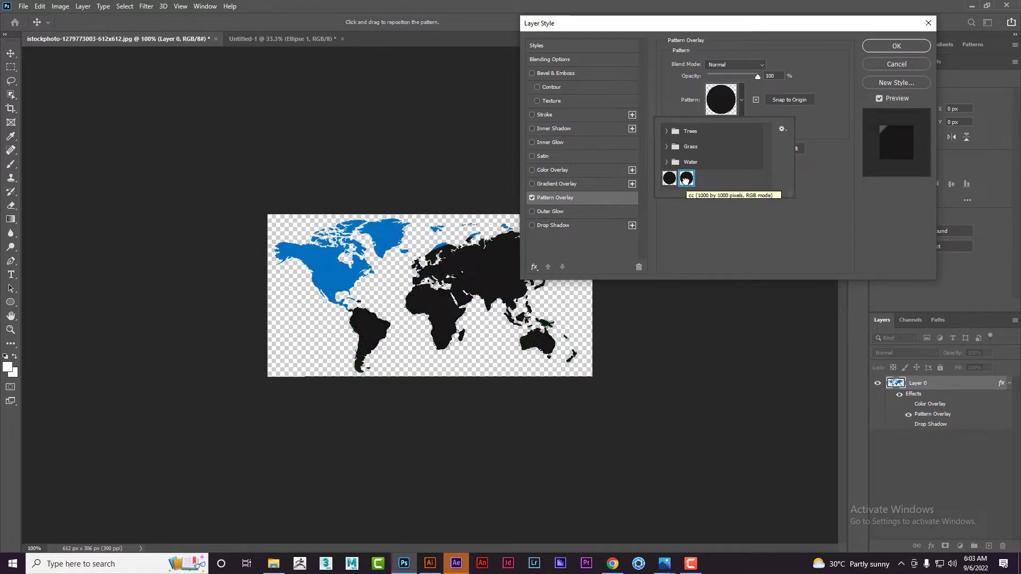
click(810, 69)
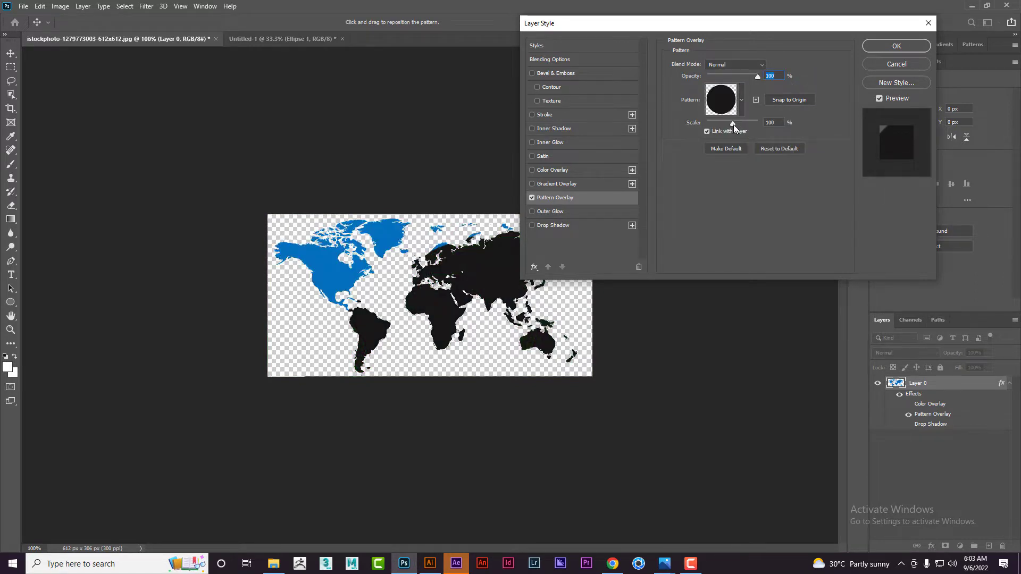
Set the Pattern Overlay scale to 1% and apply the layer style with Color Overlay switched off
drag(733, 125, 707, 132)
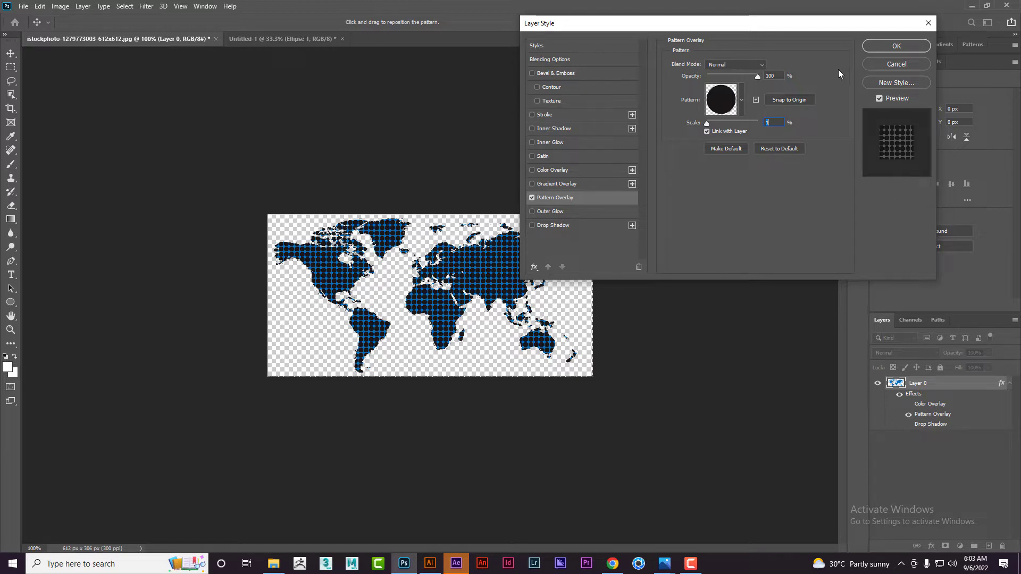
click(544, 171)
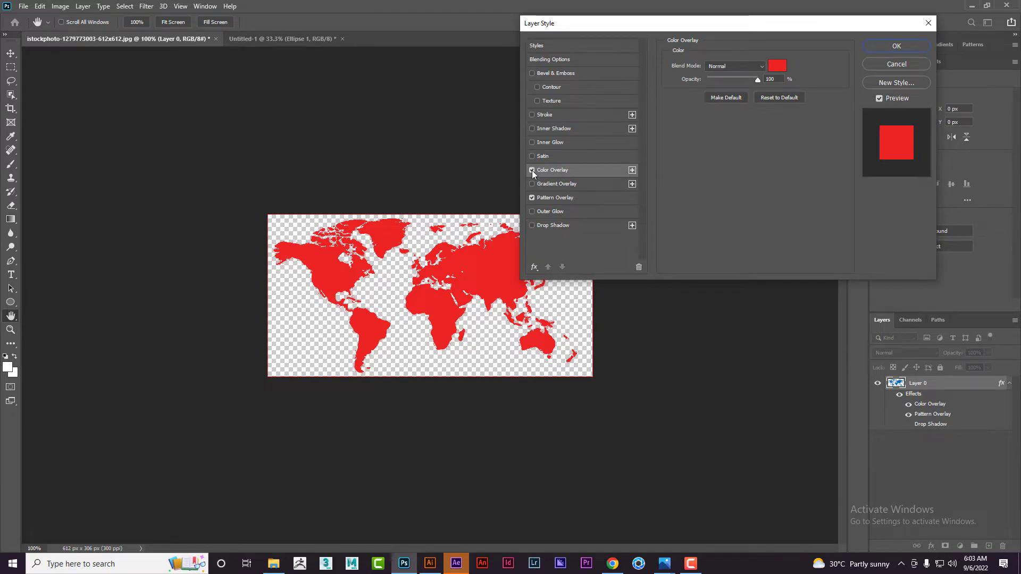
click(531, 170)
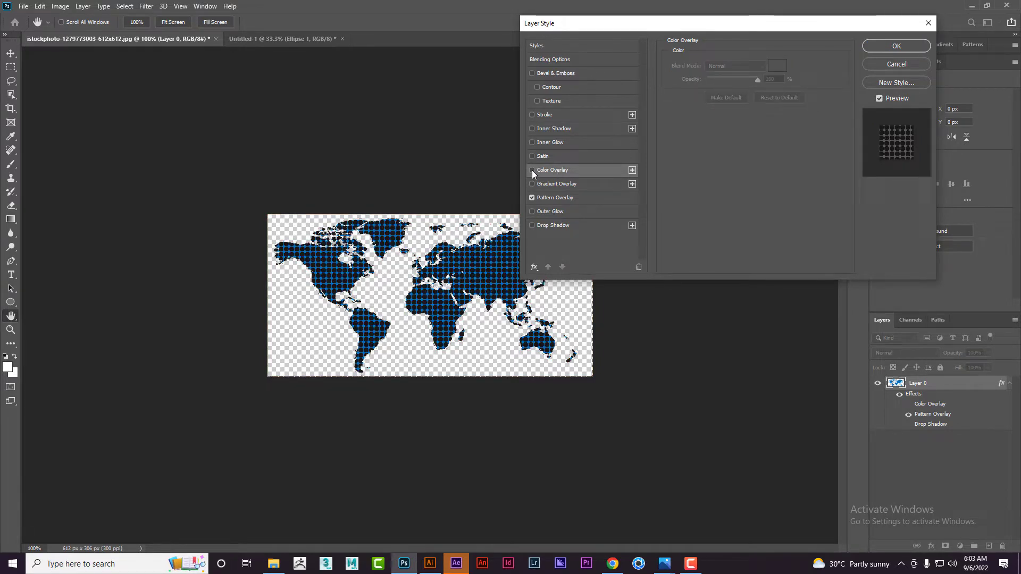
click(897, 48)
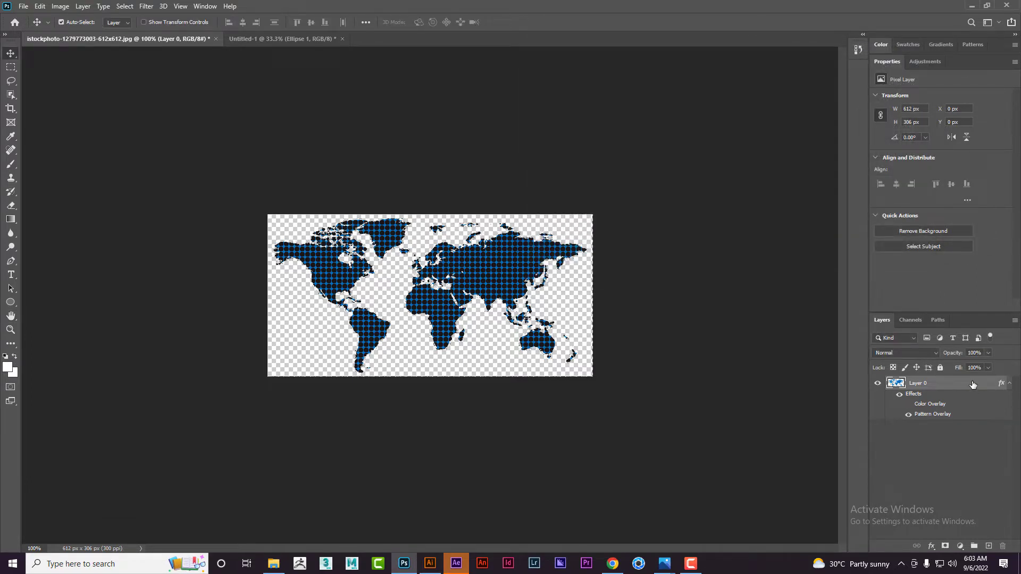
Duplicate the patterned map layer, hide the original, and rasterize the copy's layer style
drag(972, 384, 986, 546)
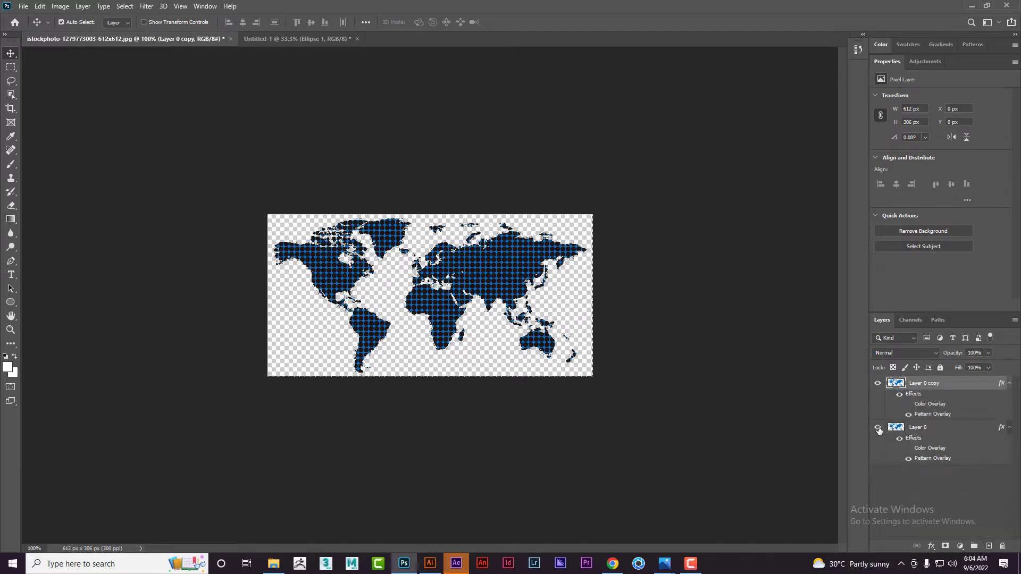
right_click(983, 387)
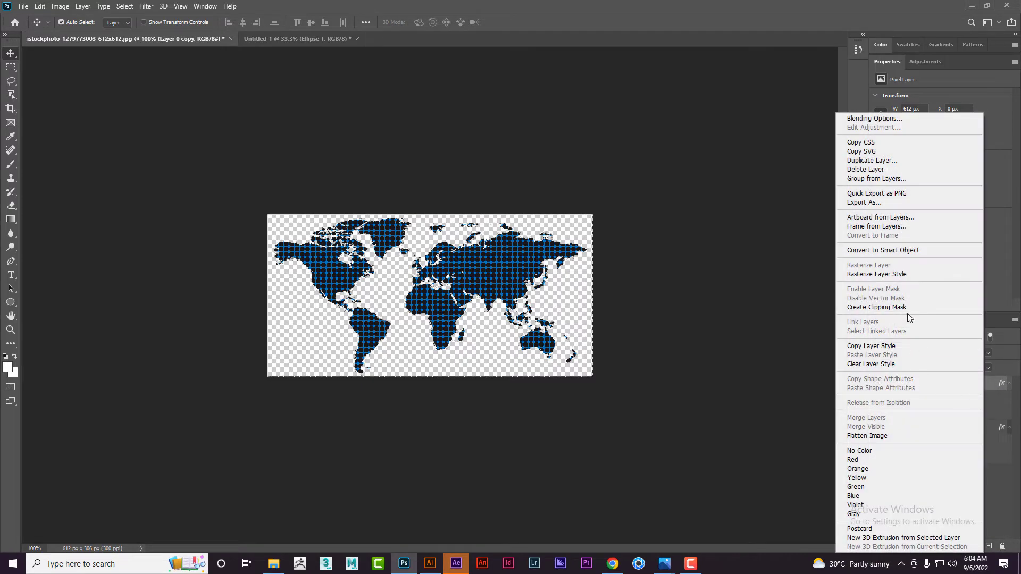
click(908, 273)
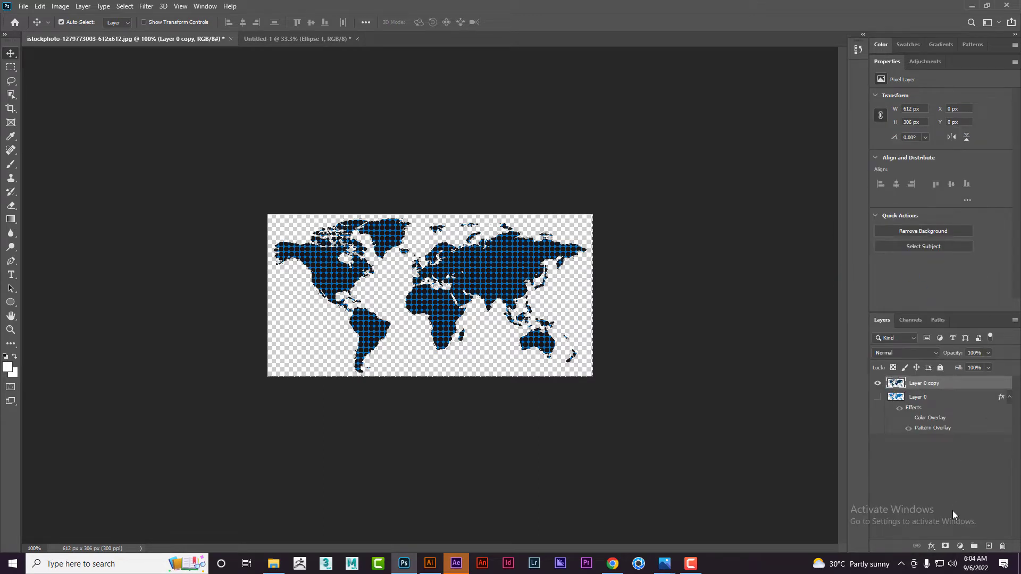
click(125, 7)
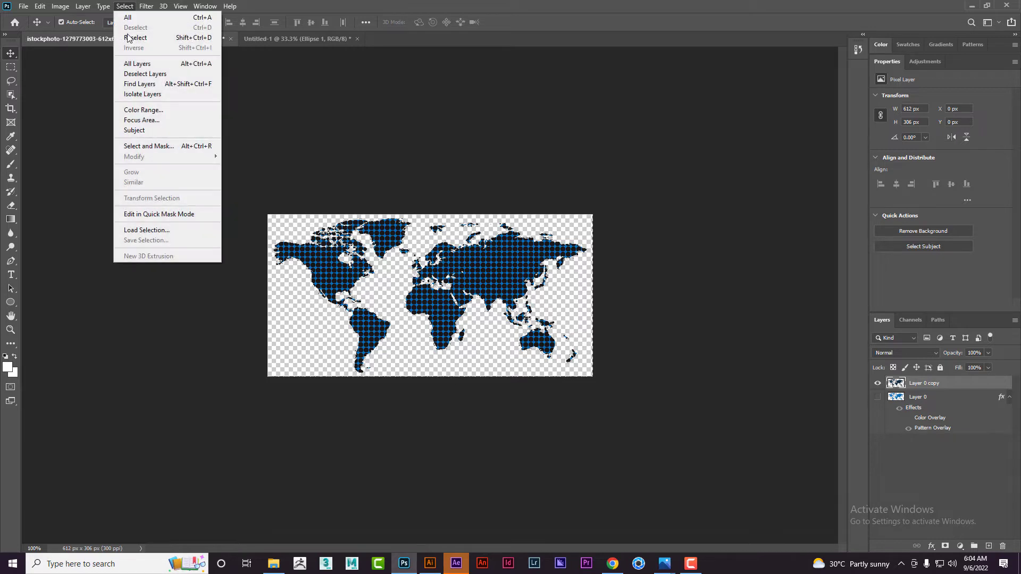
click(134, 111)
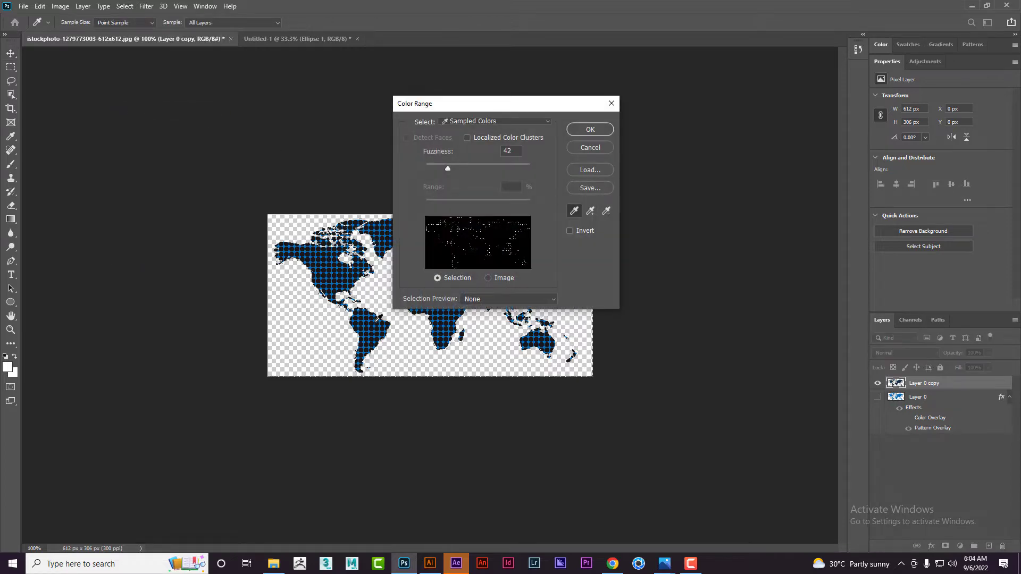
click(376, 319)
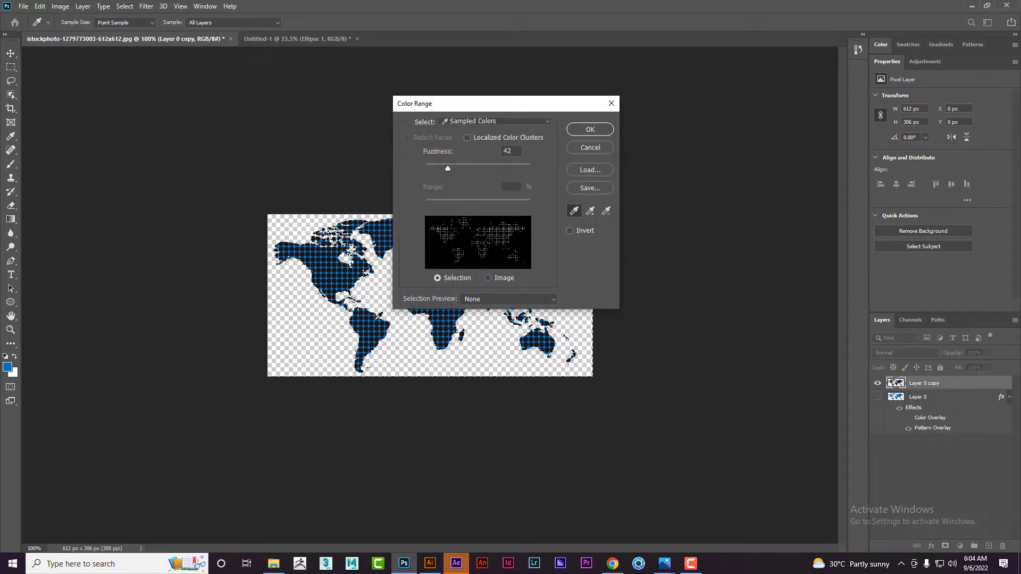
click(591, 150)
Select the blue gaps between the dots using Color Range with fuzziness 69, delete them from the copy, and deselect
key(z)
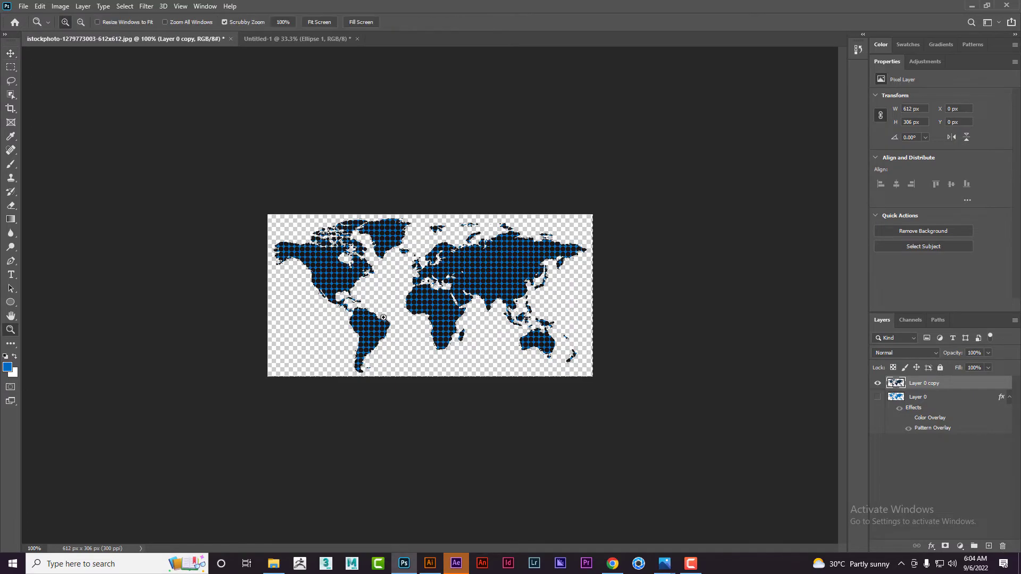
drag(388, 326, 437, 344)
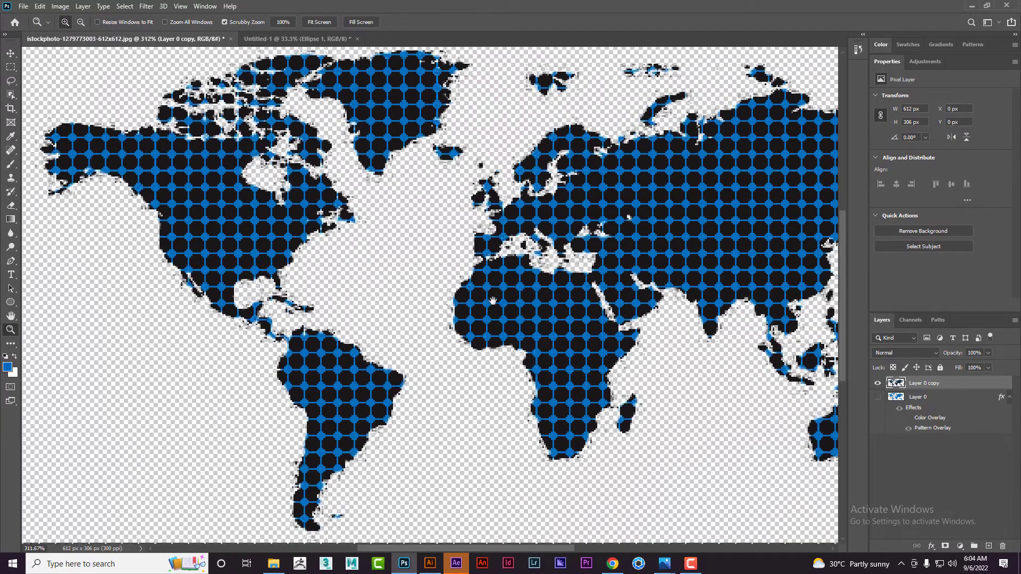
drag(470, 277, 479, 280)
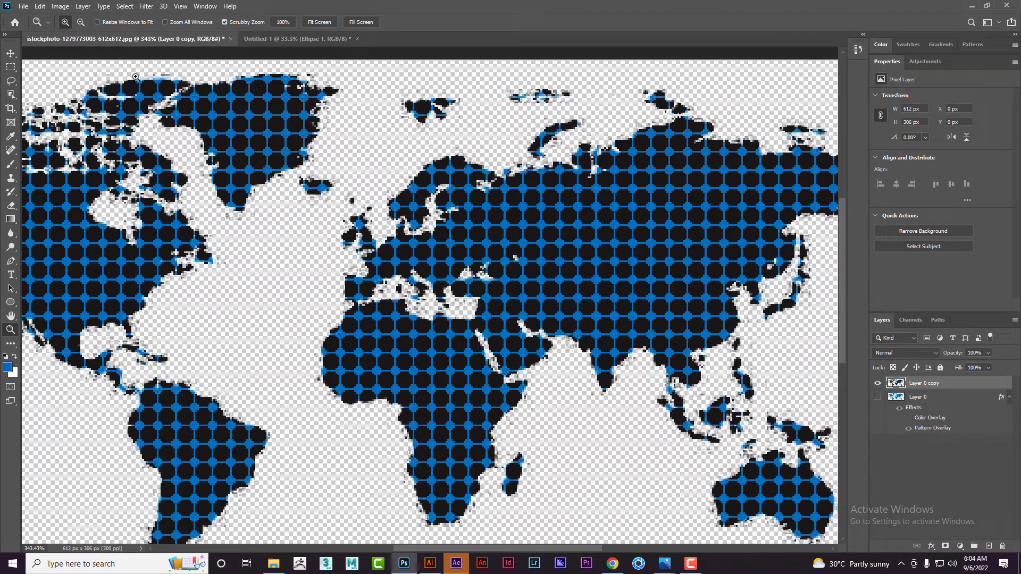
click(124, 6)
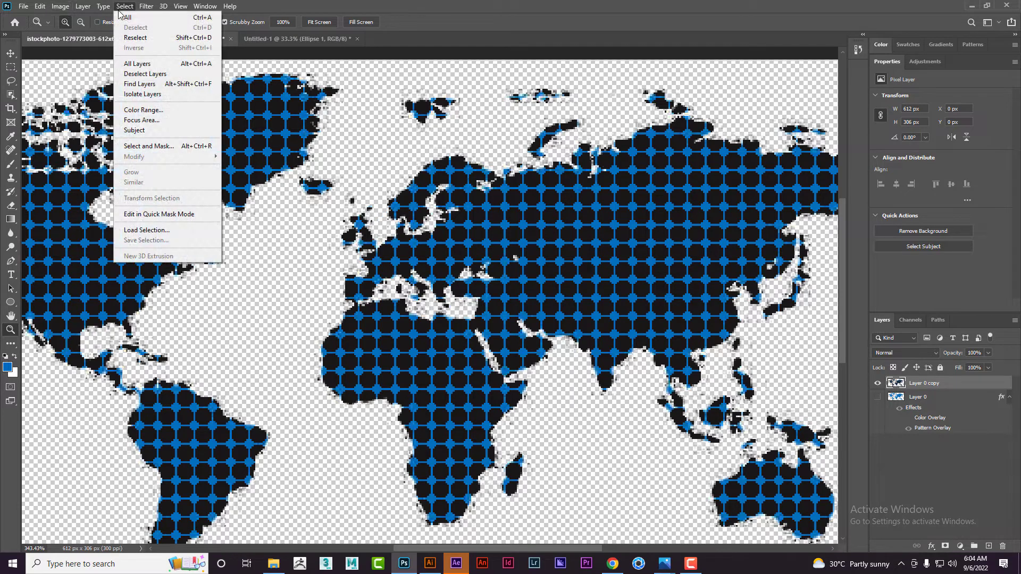
click(146, 110)
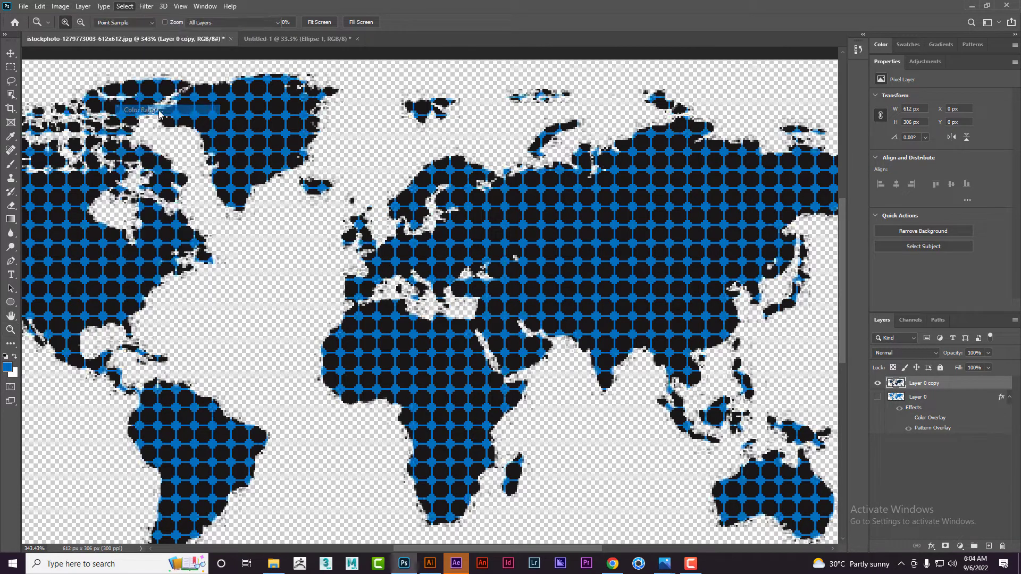
click(232, 112)
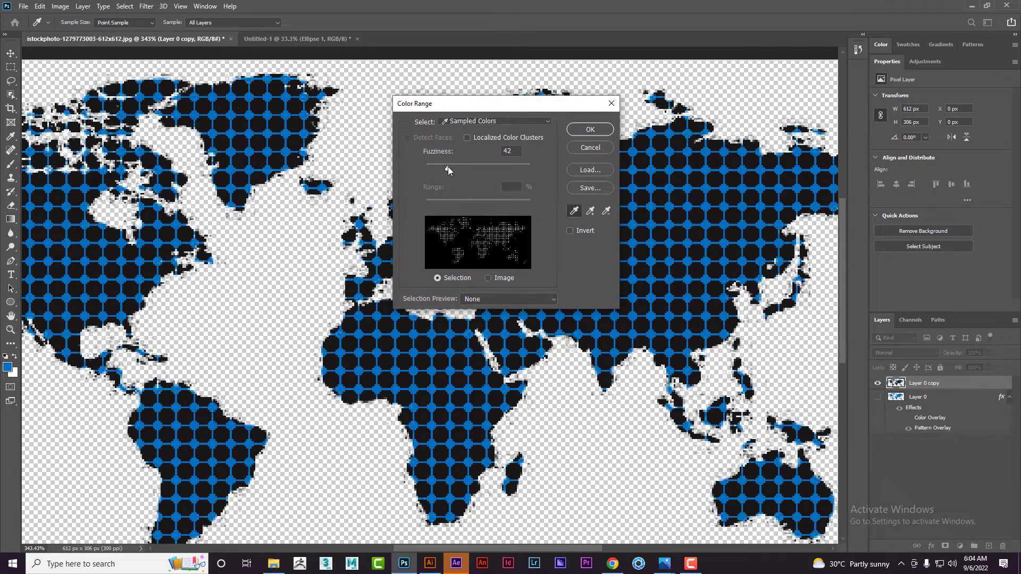
drag(448, 167, 462, 166)
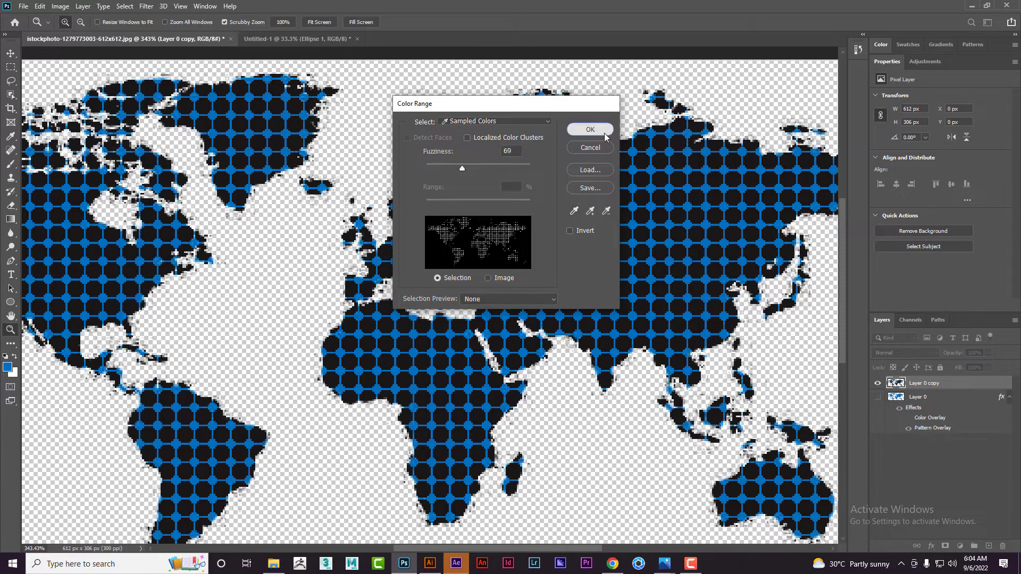
click(604, 137)
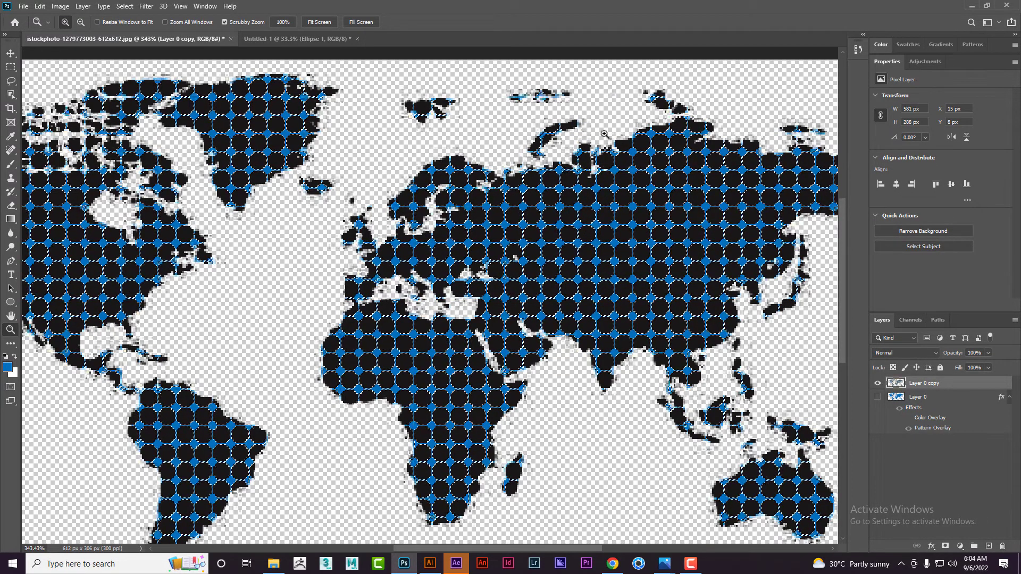
key(Delete)
key(ctrl+d)
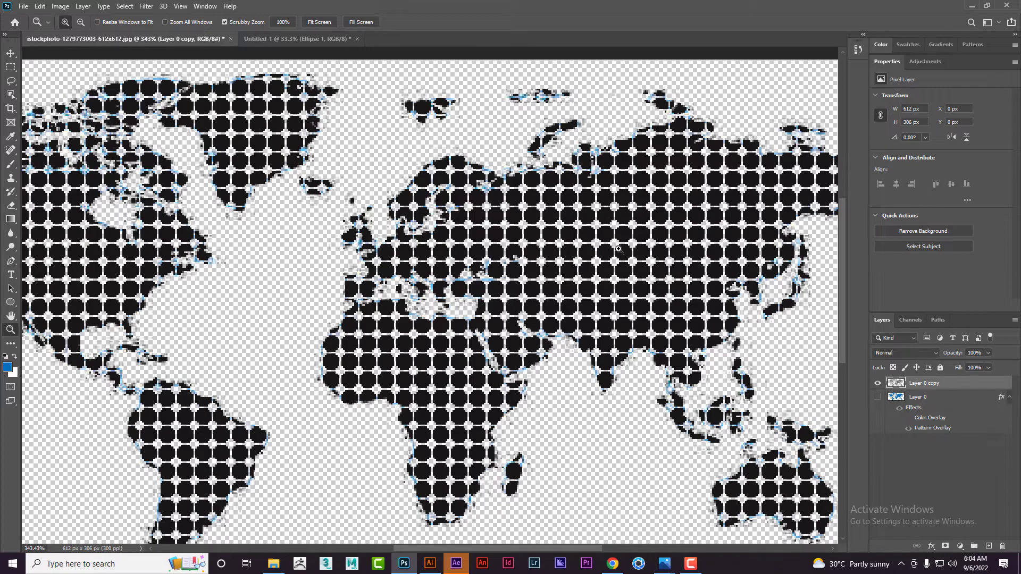
Add a Color Overlay in dark grey 272727 to the dotted map copy and apply the layer style
double_click(996, 385)
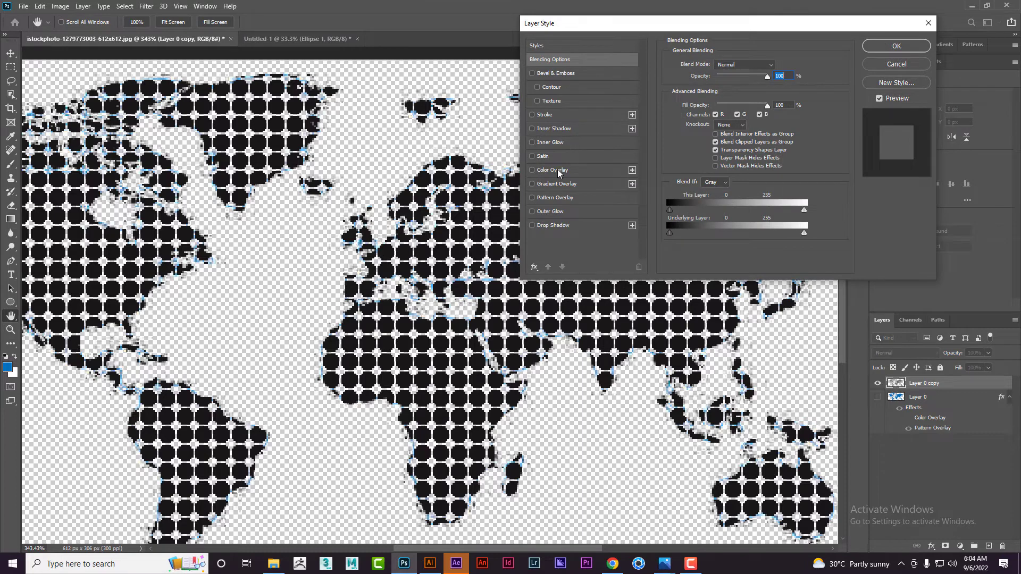
click(557, 169)
click(778, 67)
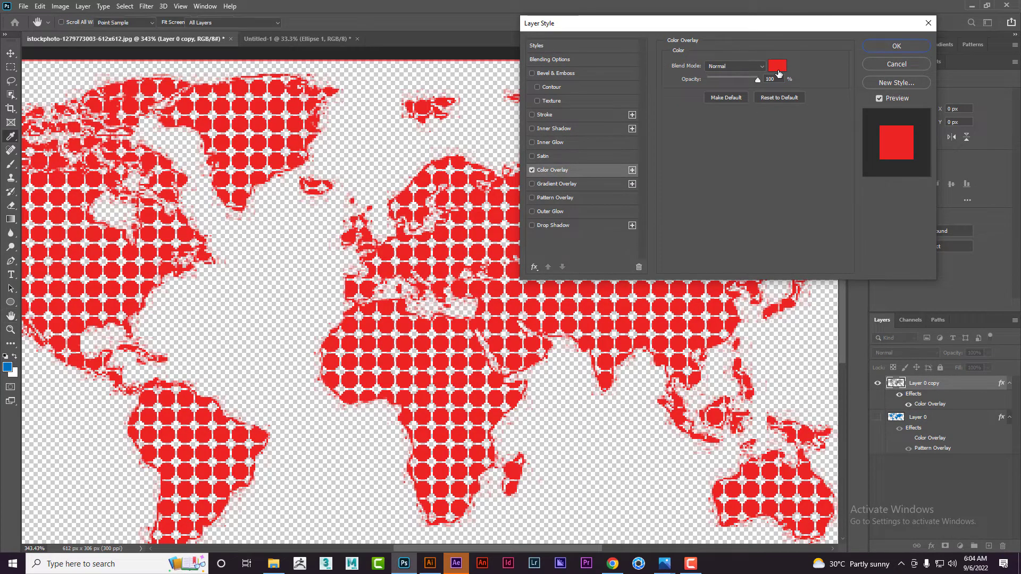
text(272727)
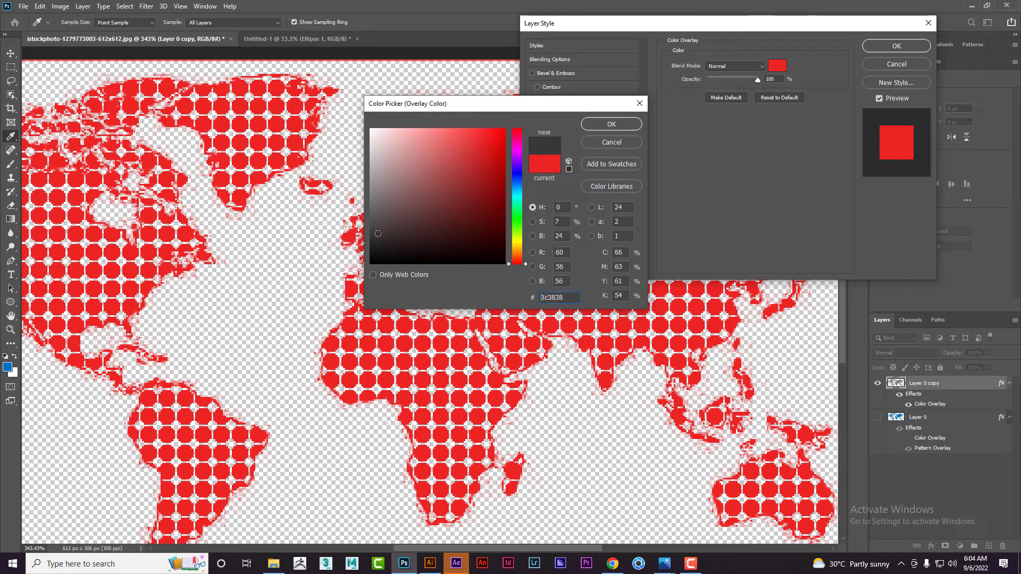
click(616, 125)
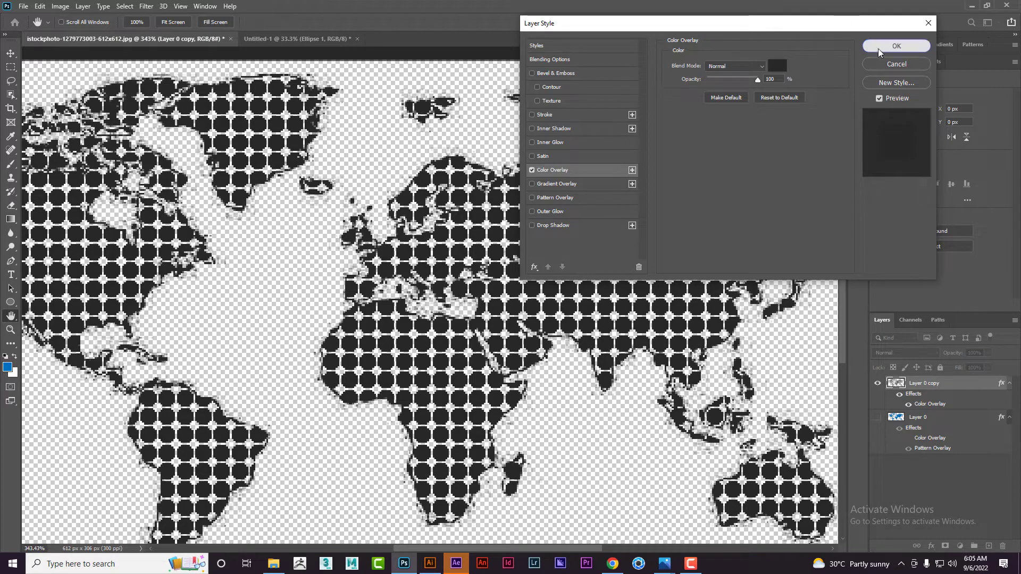
click(895, 46)
Hide the dotted copy, show the original map layer, and switch its effect from Pattern Overlay to Color Overlay
drag(600, 242, 572, 275)
key(v)
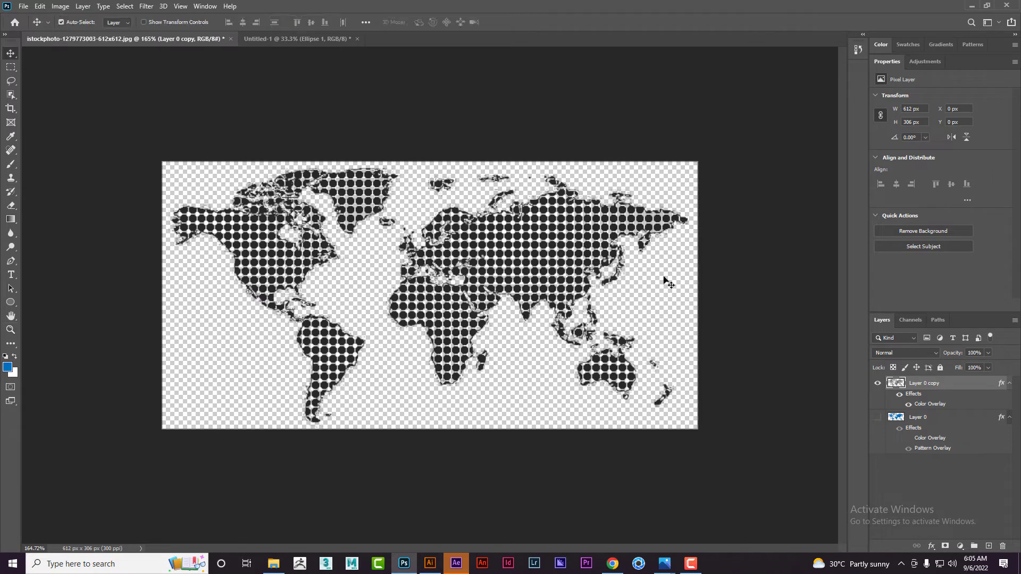
click(878, 383)
click(877, 417)
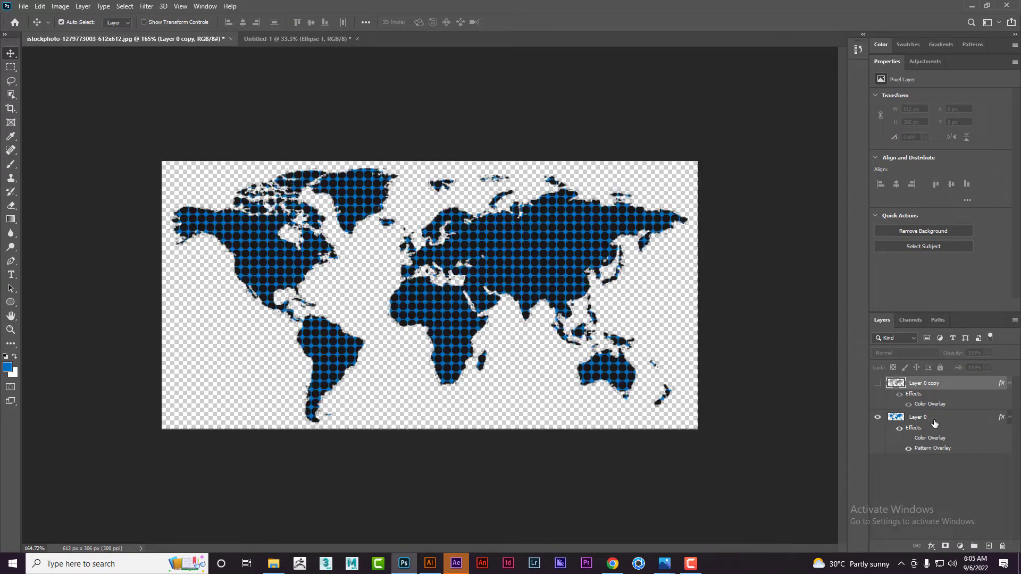
click(948, 430)
click(908, 438)
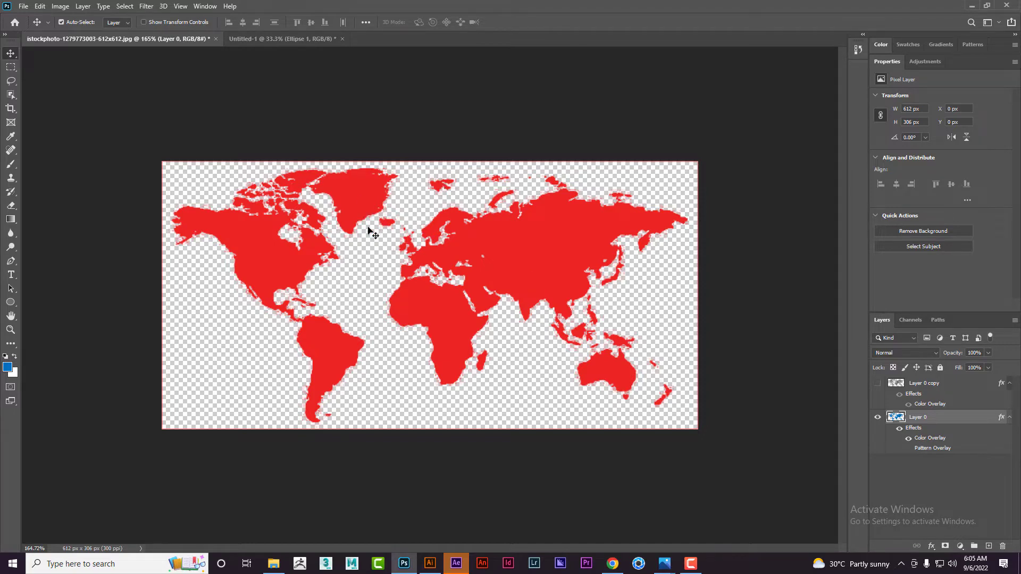
Try rasterizing the original map's layer style, inspect the canvas corner, and undo the rasterizing
right_click(987, 421)
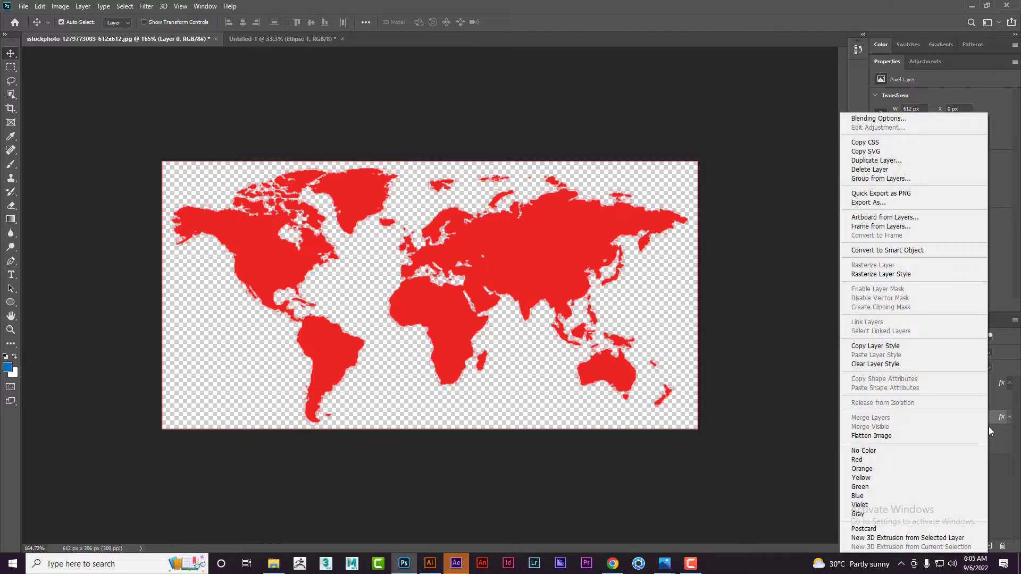
click(902, 275)
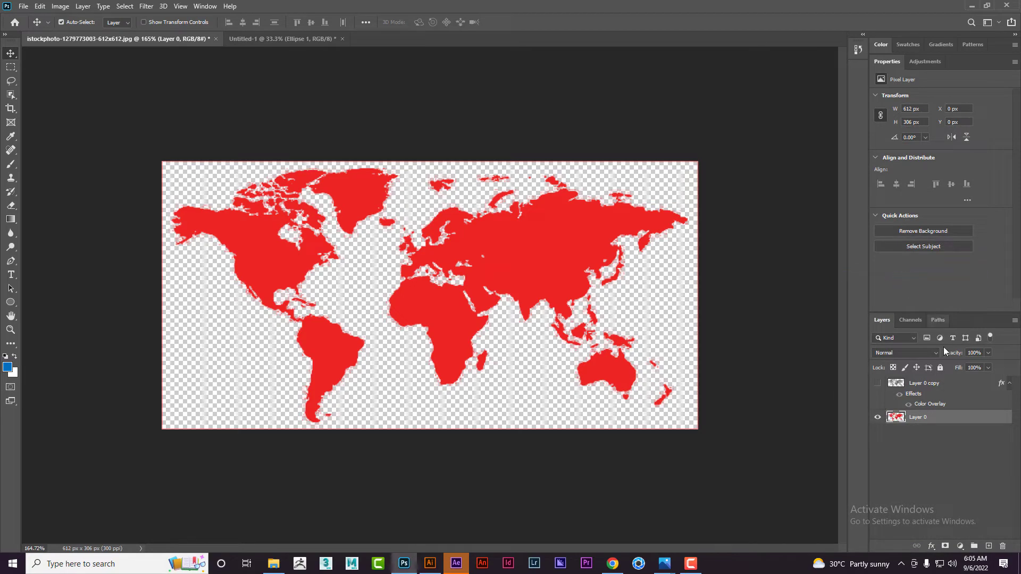
key(z)
drag(705, 172, 739, 162)
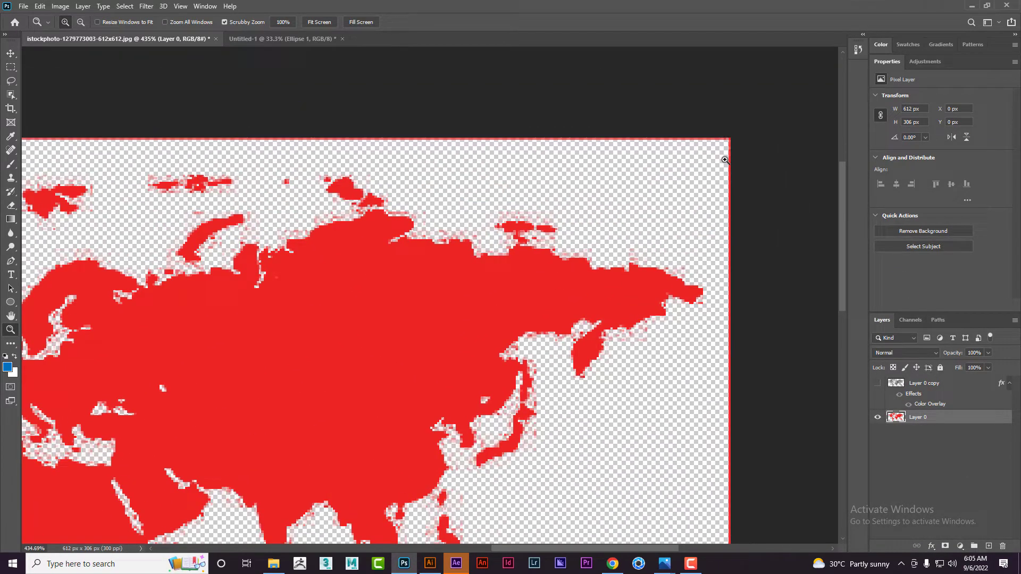
key(ctrl+z)
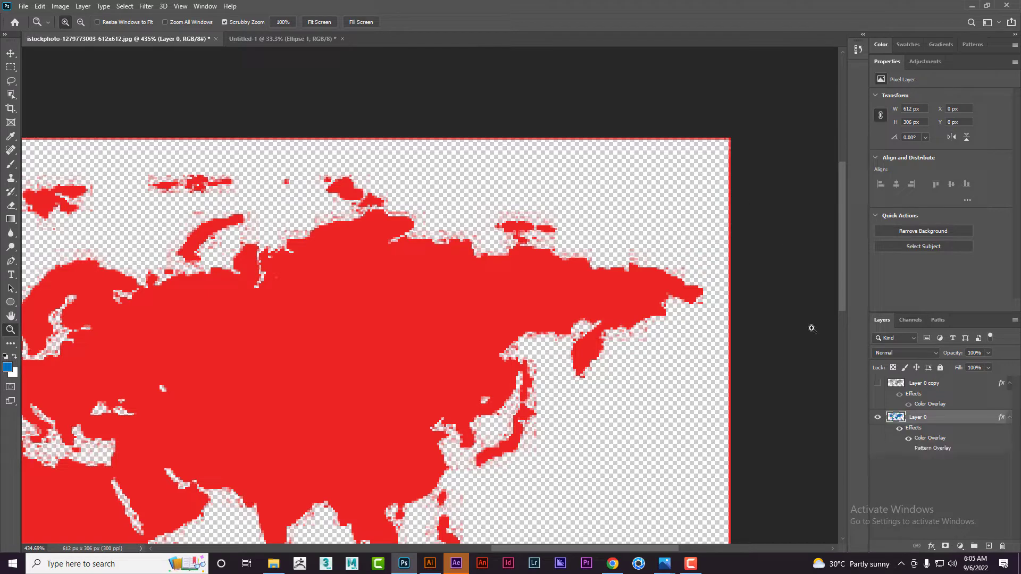
Marquee-select an area of about 606 by 300 px just inside the original map's red border and invert the selection
drag(287, 196, 320, 194)
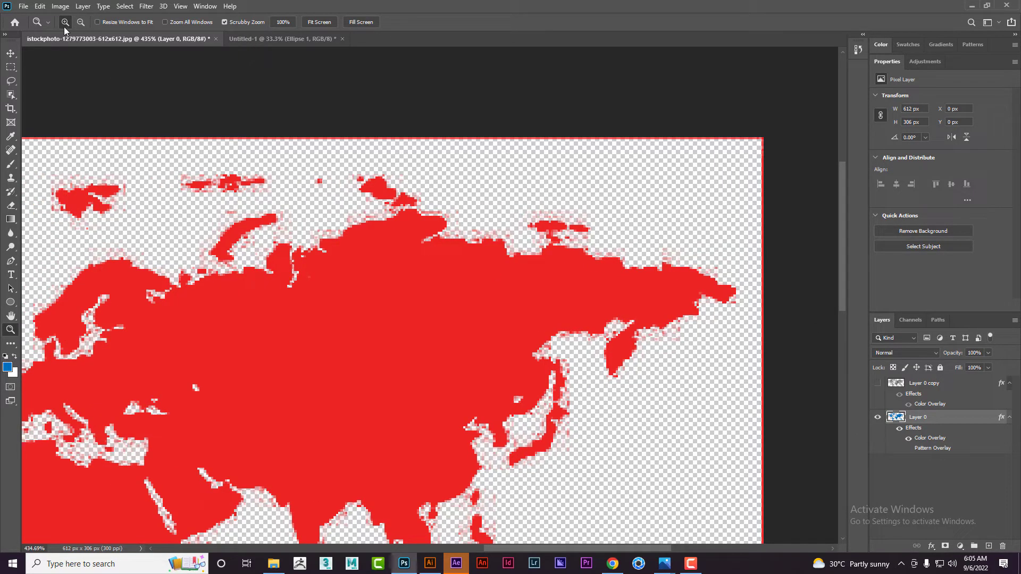
click(10, 67)
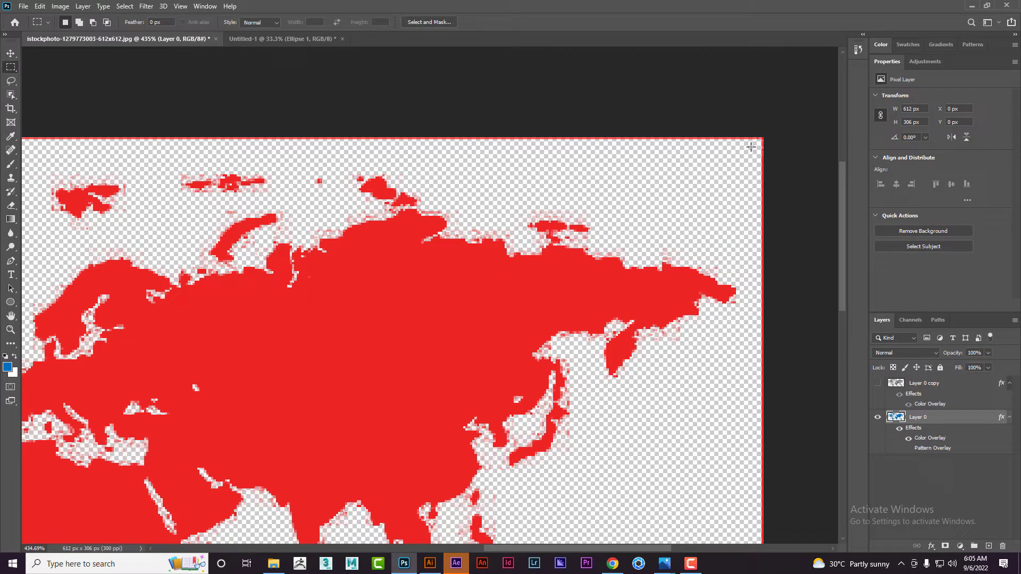
drag(756, 146, 227, 308)
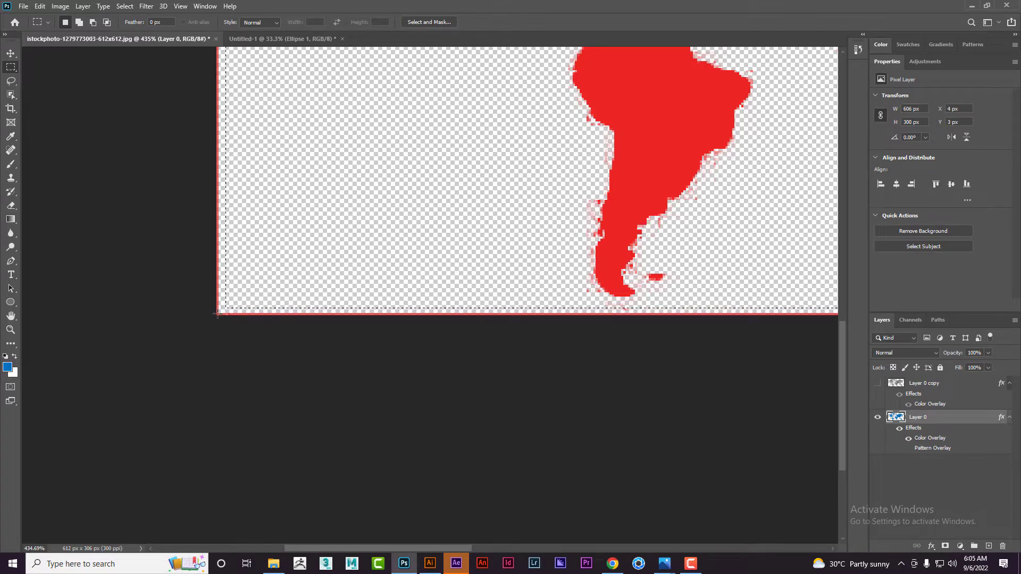
right_click(296, 256)
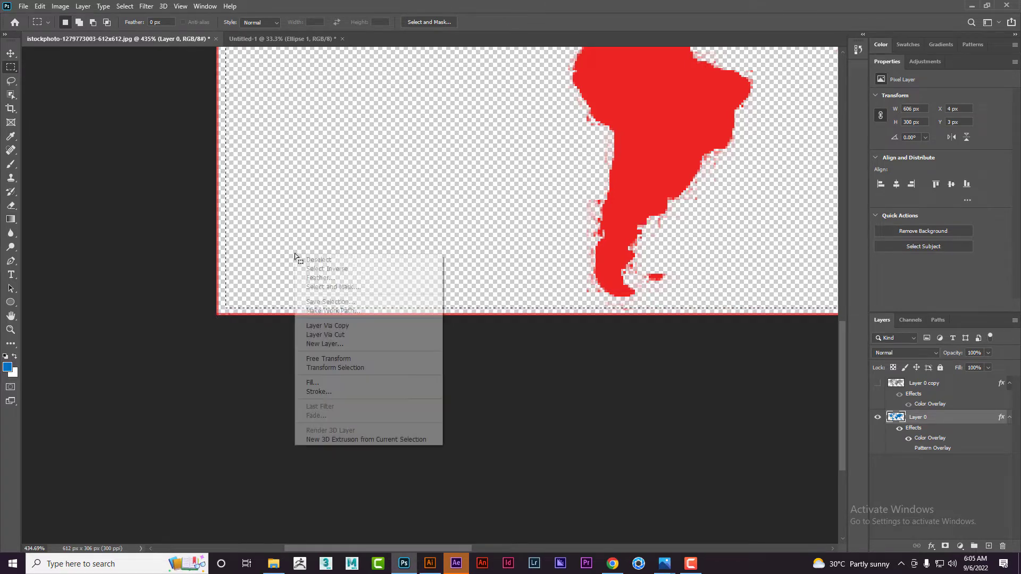
click(326, 270)
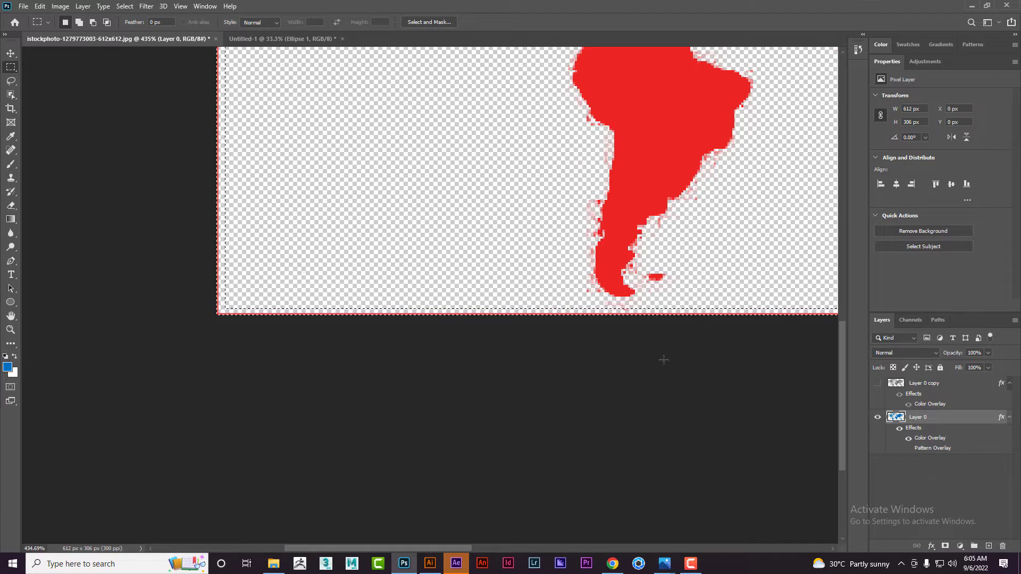
Add a layer mask to the original map from the border selection and invert the mask to hide the red border
click(945, 546)
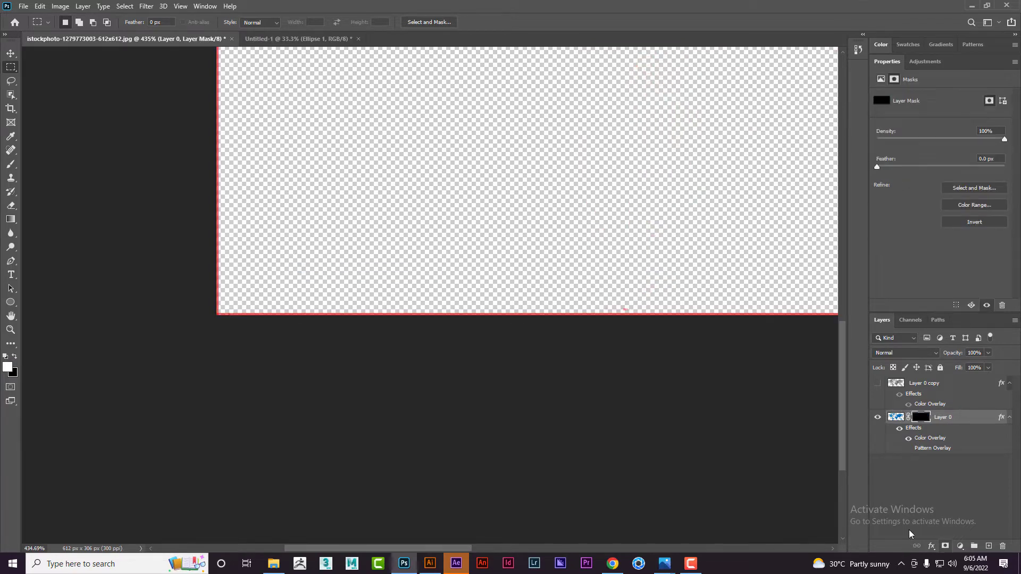
scroll(560, 388, down, 2)
scroll(579, 364, down, 2)
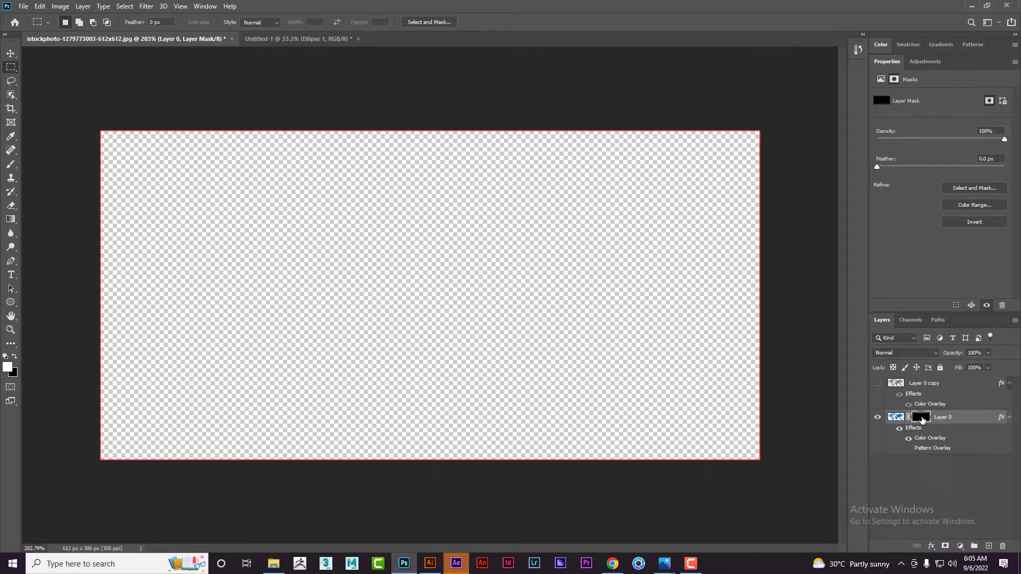
key(ctrl+i)
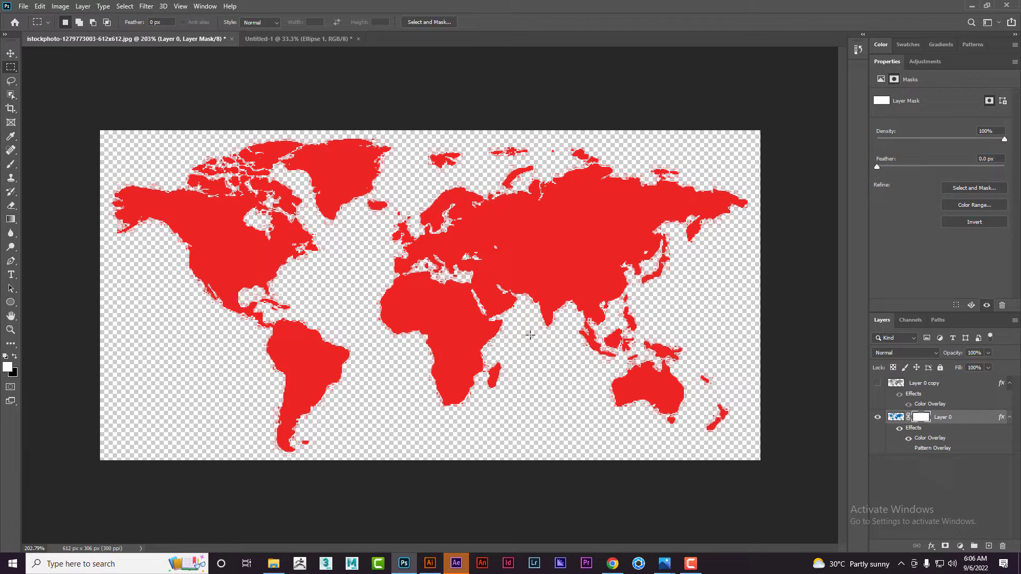
key(v)
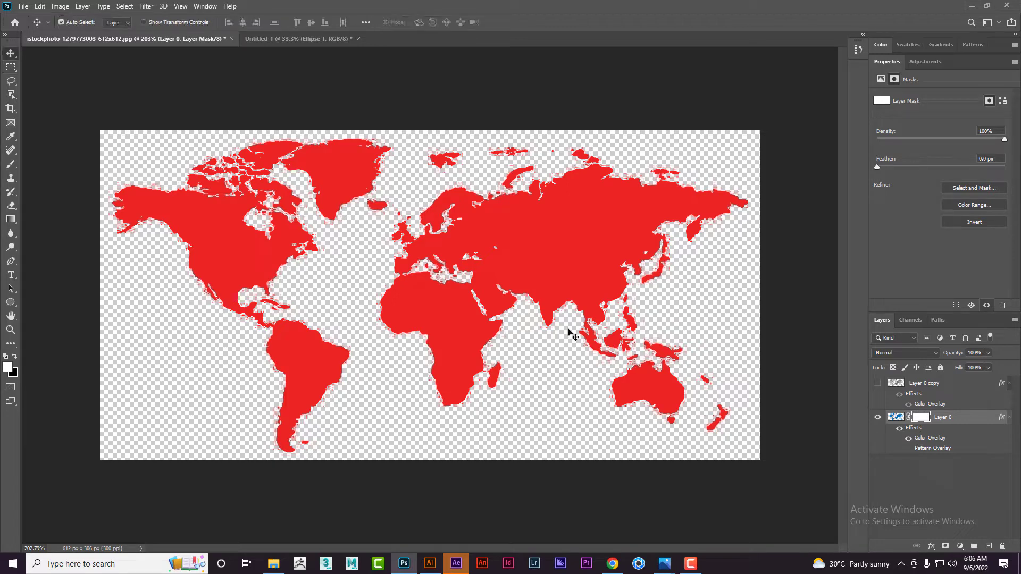
Start saving the red map on the computer, create a folder named G in Downloads, and open it
key(ctrl+s)
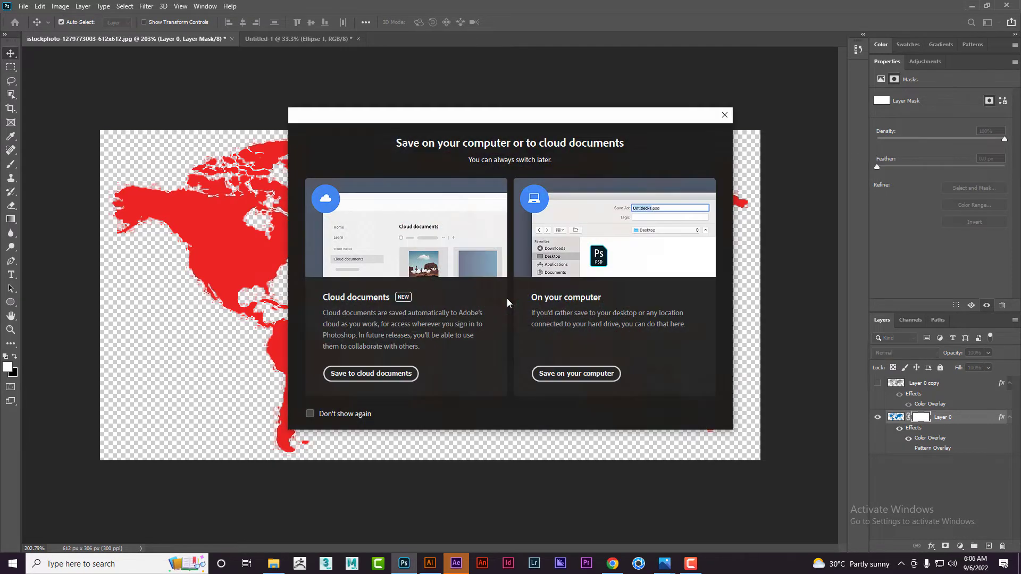
click(586, 373)
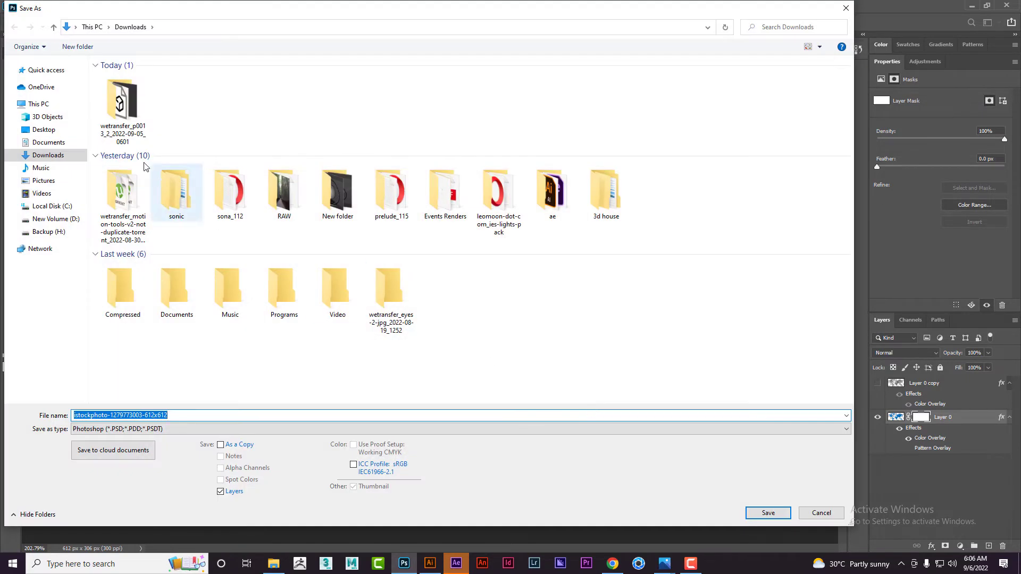
right_click(252, 97)
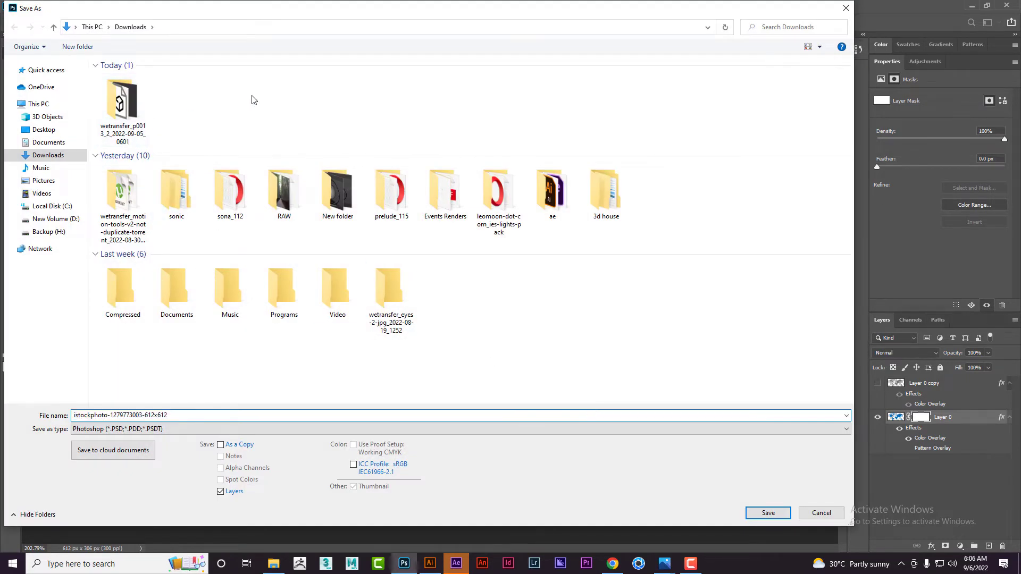
mouse_move(337, 213)
click(404, 201)
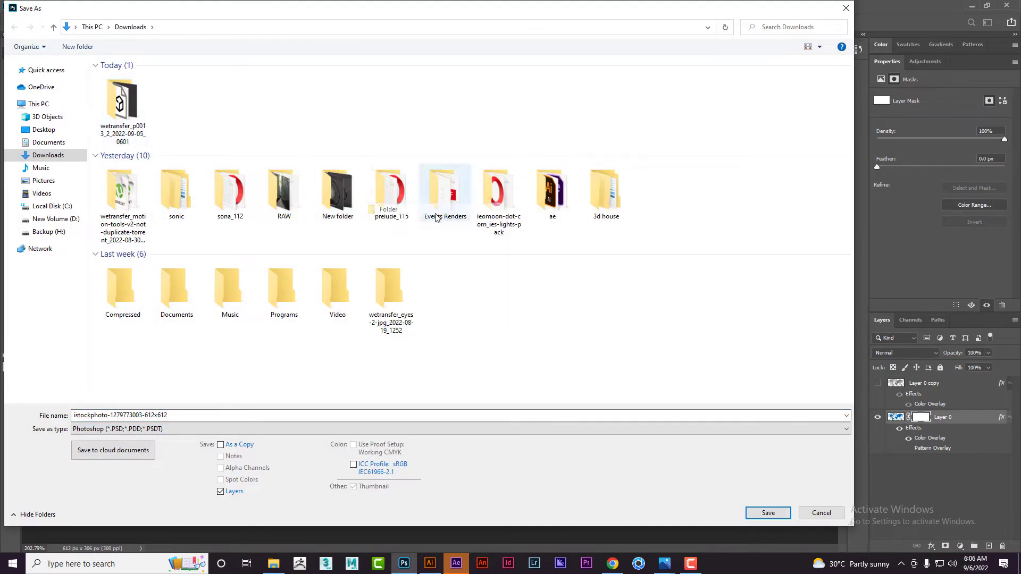
text(G)
key(Return)
double_click(177, 100)
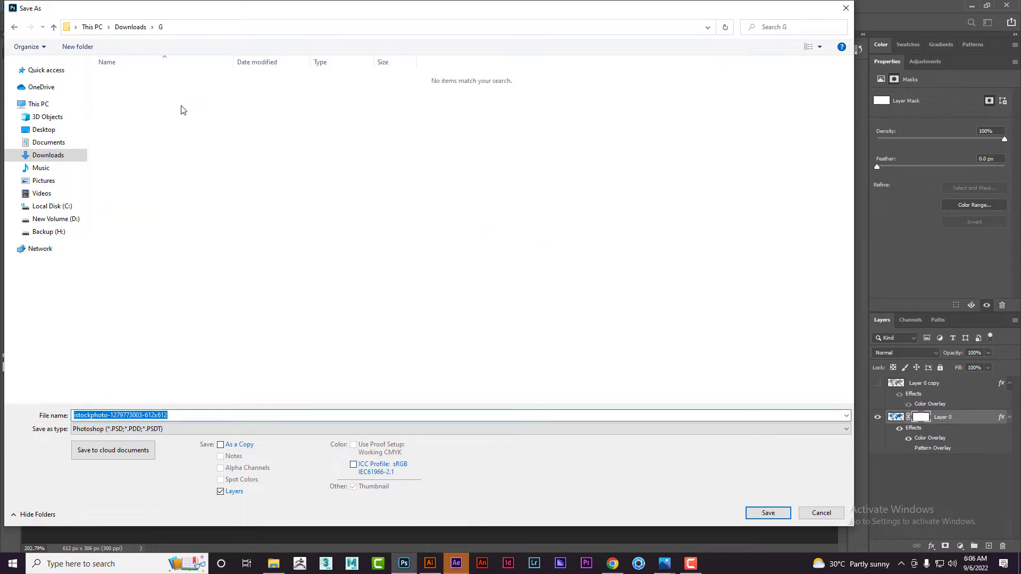
Save the red map as a PNG file named red in the G folder, accepting the PNG options
text(map)
key(Tab)
key(j)
key(alt+Down)
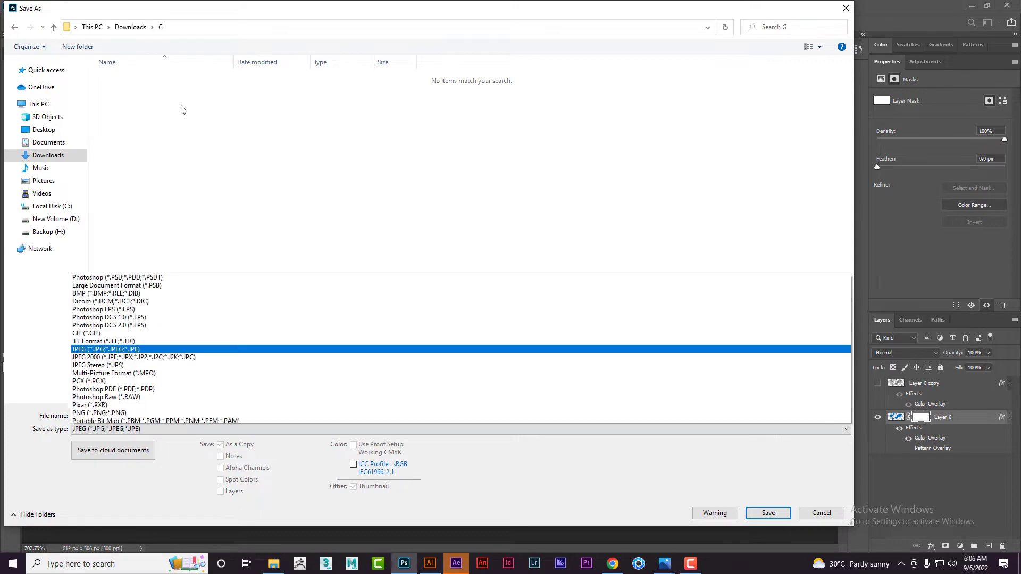
key(Down)
key(Down)
key(Down)
key(Down)
key(Down)
key(Down)
key(Down)
key(Down)
key(Return)
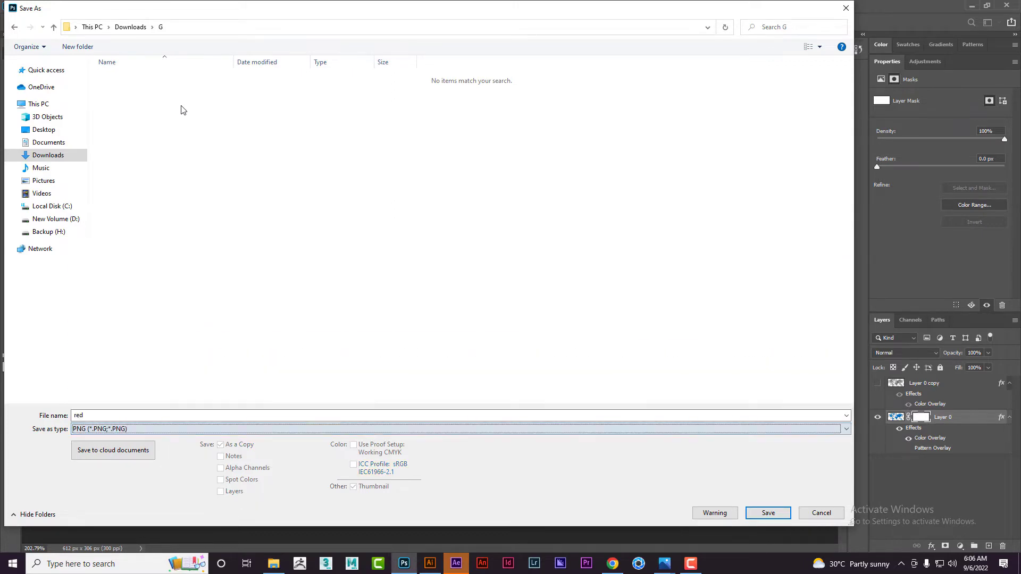
key(Return)
key(Return)
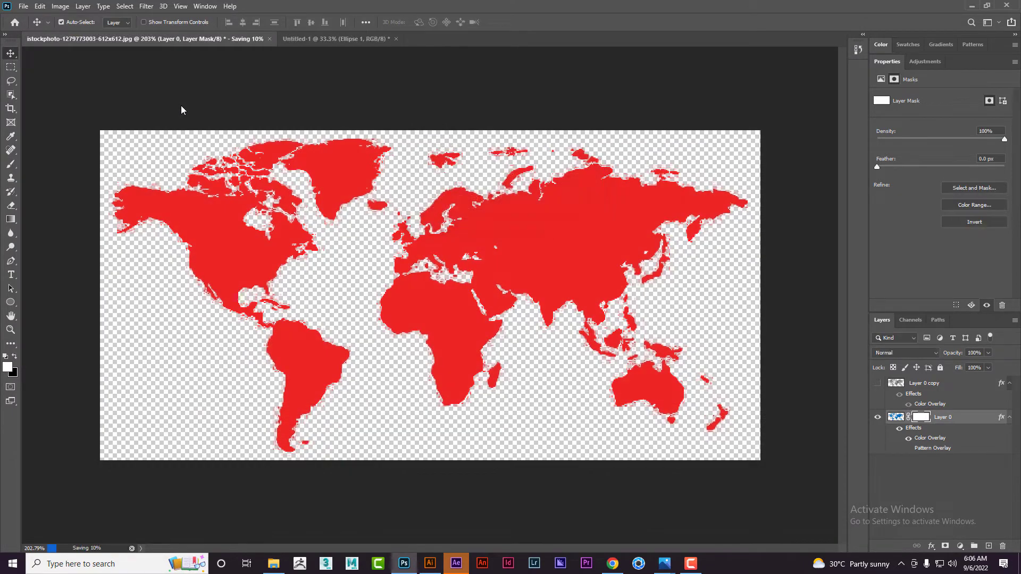
Hide the original map layer, show the dotted copy, and start saving a separate file in the G folder
click(878, 418)
click(877, 383)
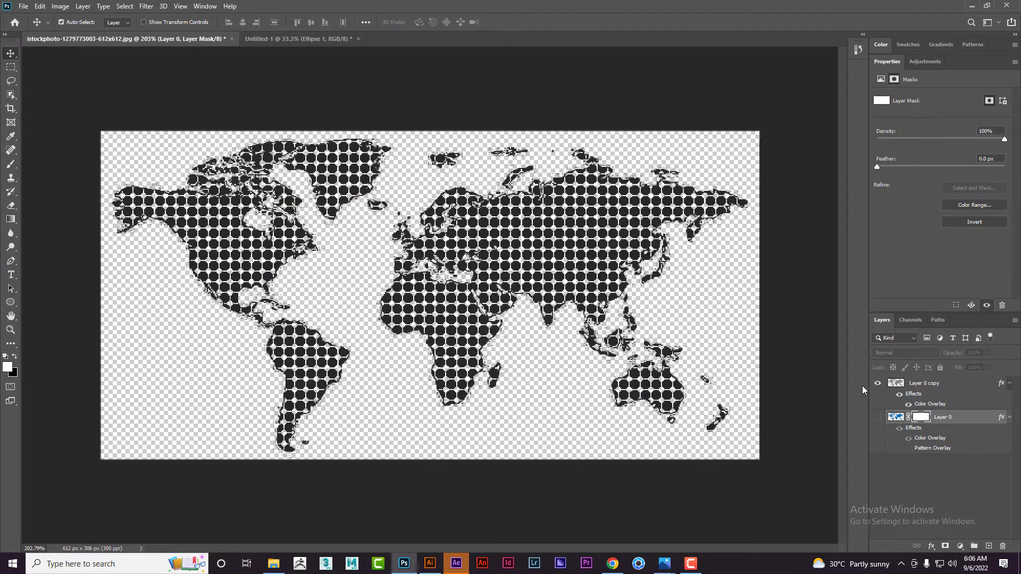
key(ctrl+shift+s)
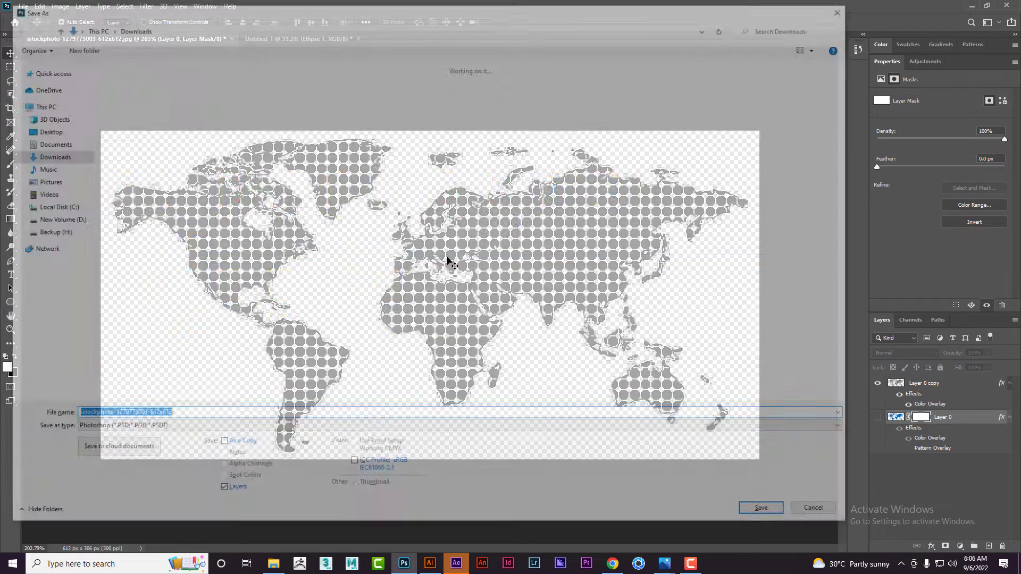
text(G)
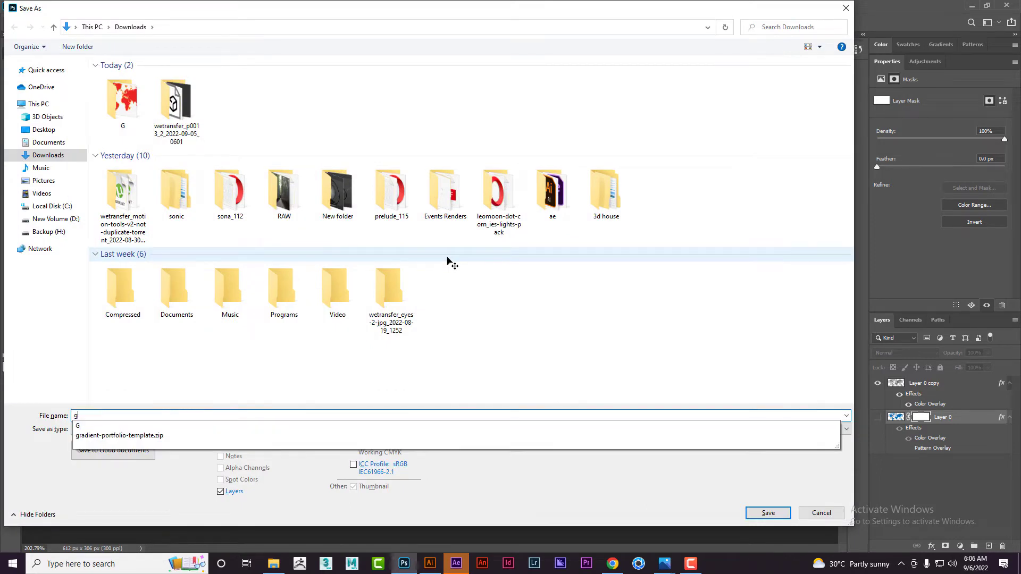
key(Return)
Save the dotted map as a PNG file named d, keeping the large file size option
text(d)
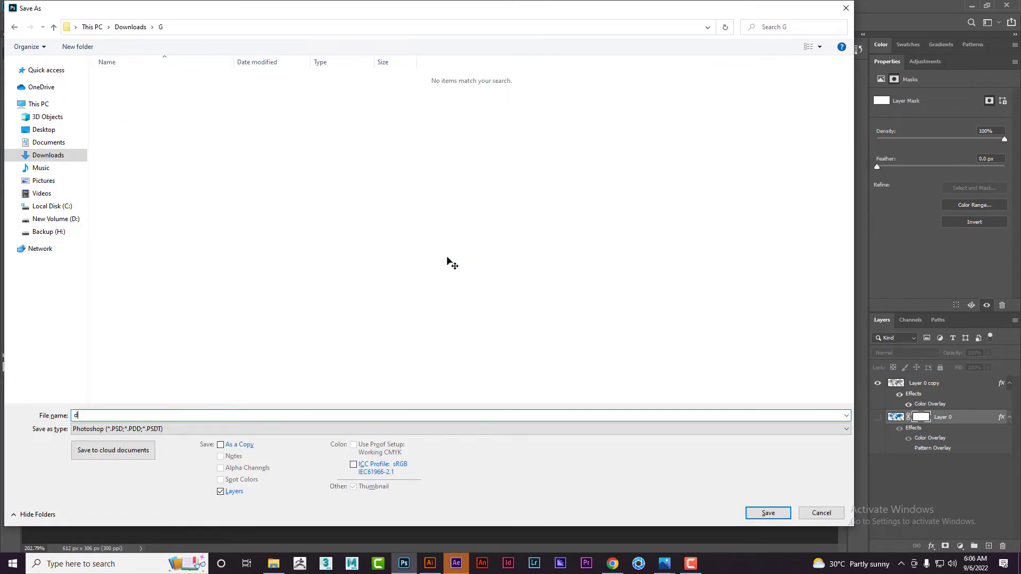
key(Tab)
key(Down)
key(Down)
key(Down)
key(Down)
key(Down)
key(Down)
key(Down)
key(Down)
key(Down)
key(Down)
key(Down)
key(Down)
key(Down)
key(Down)
key(Down)
key(Down)
key(Down)
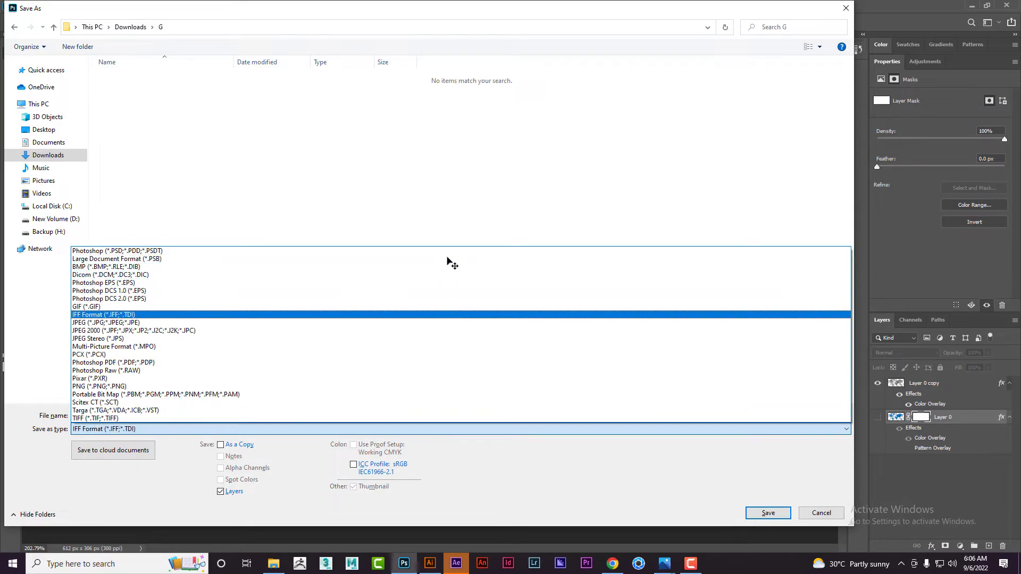
key(Return)
key(Return)
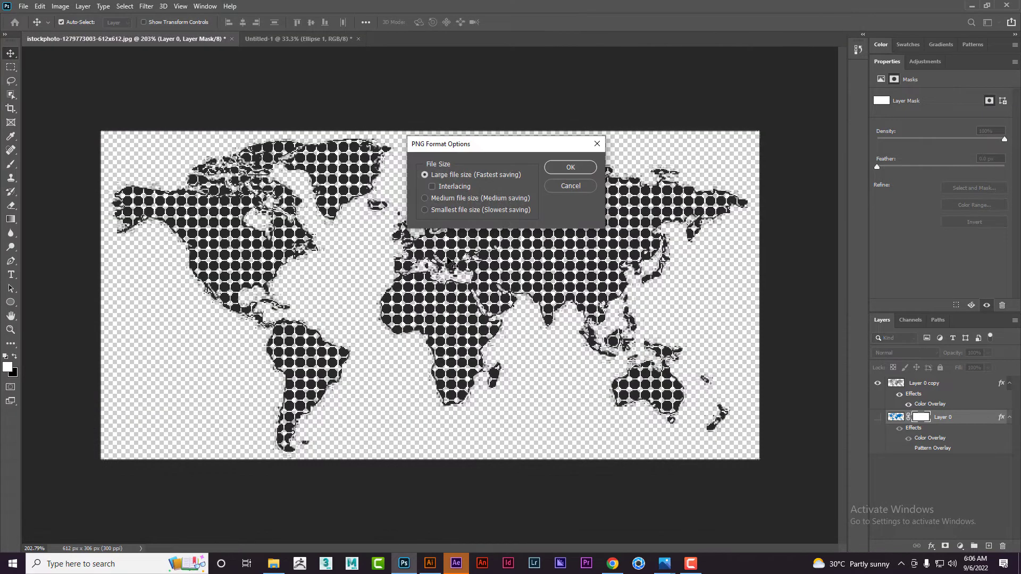
key(Return)
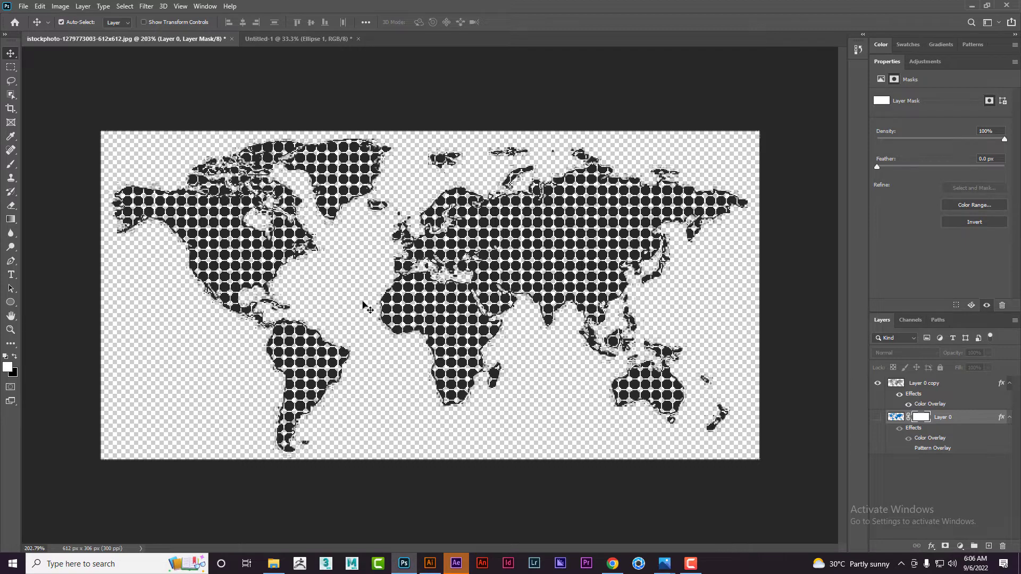
Switch to File Explorer, open the G folder in Downloads, and check the enlarged thumbnails of both exported maps
click(273, 563)
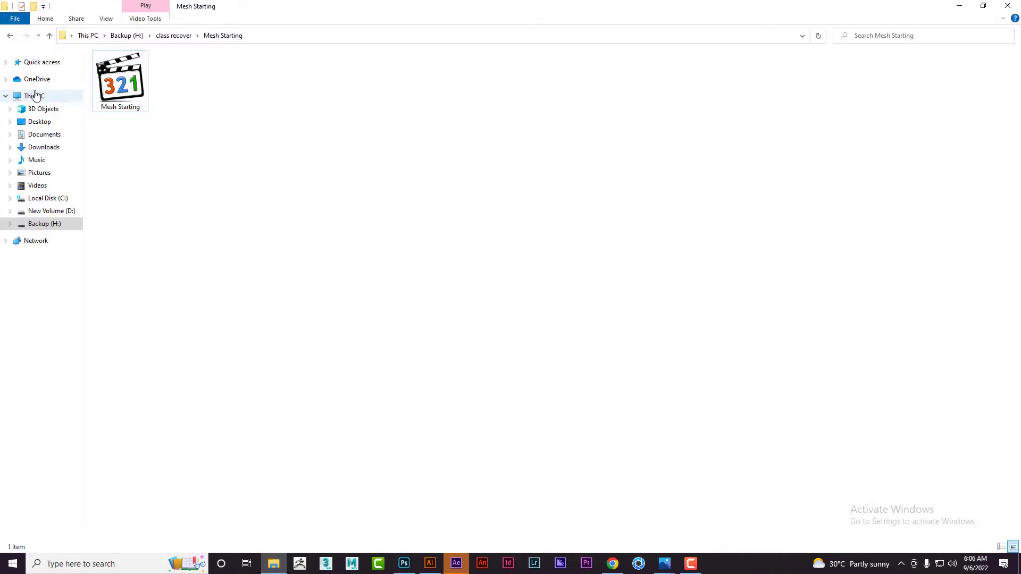
click(44, 148)
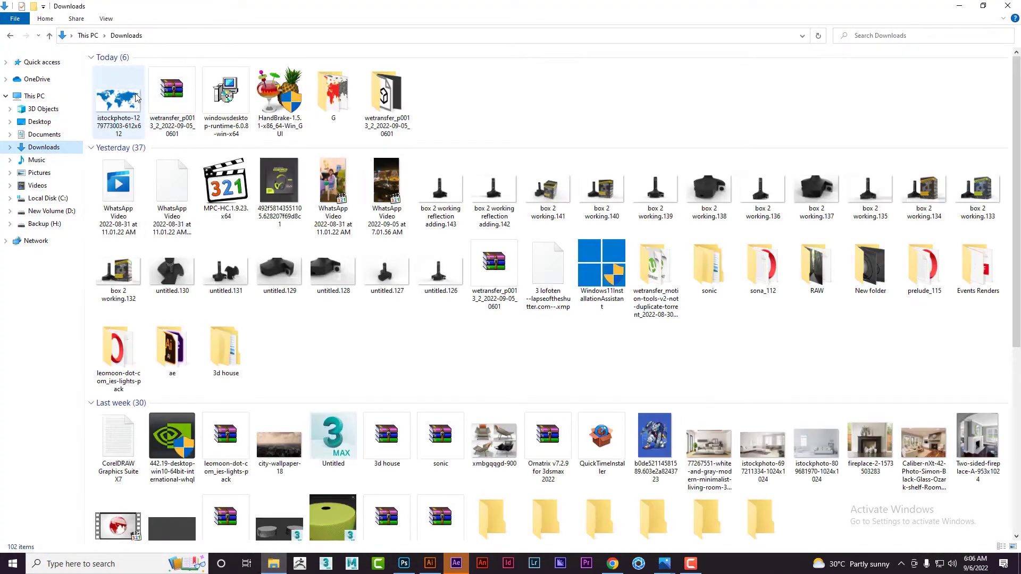
double_click(334, 100)
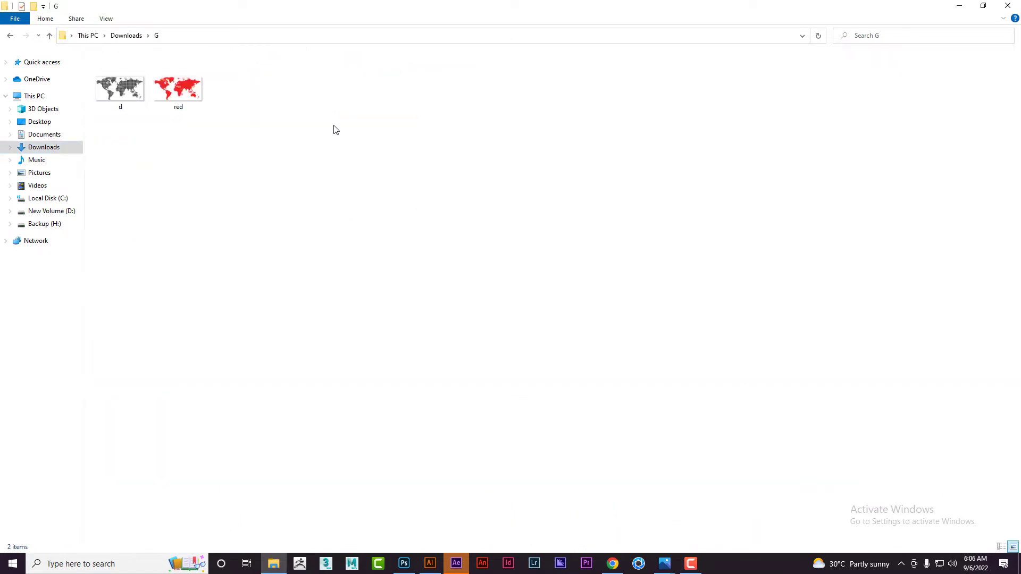
scroll(259, 291, up, 2)
click(202, 107)
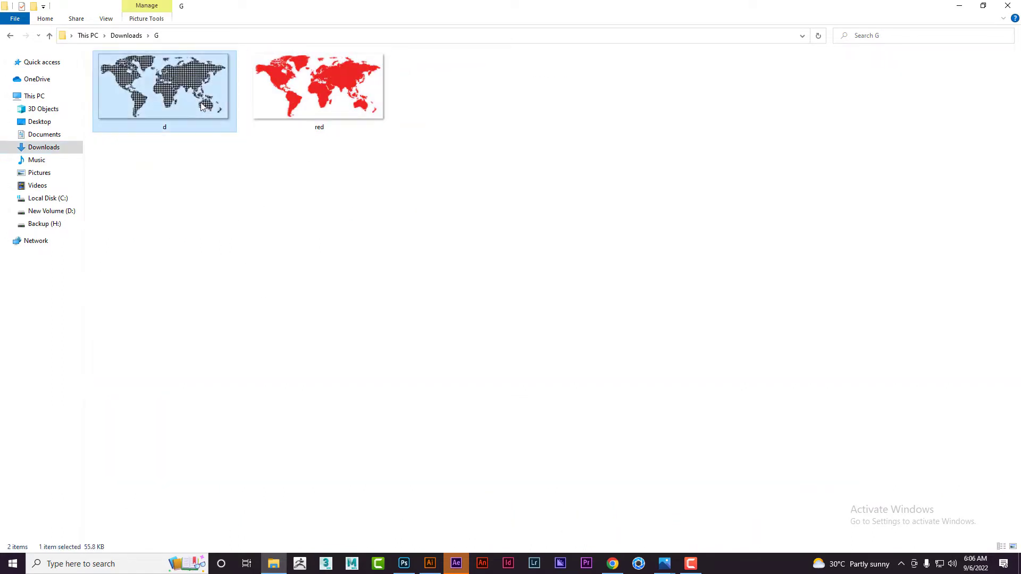
click(444, 285)
Switch to After Effects, start a new project, and give a new composition the HDV/HDTV 720 25 preset
click(463, 564)
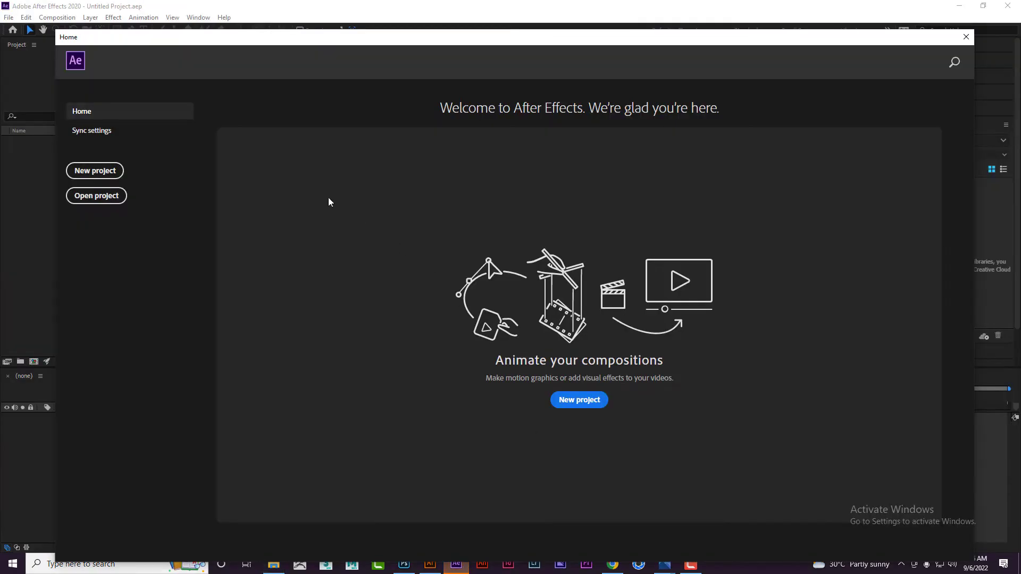
click(95, 169)
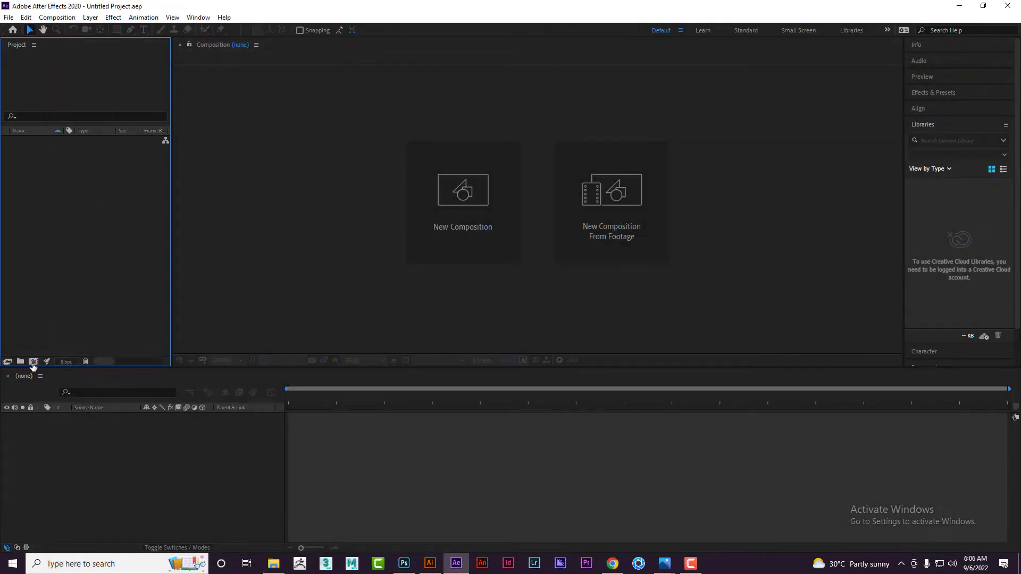
click(33, 362)
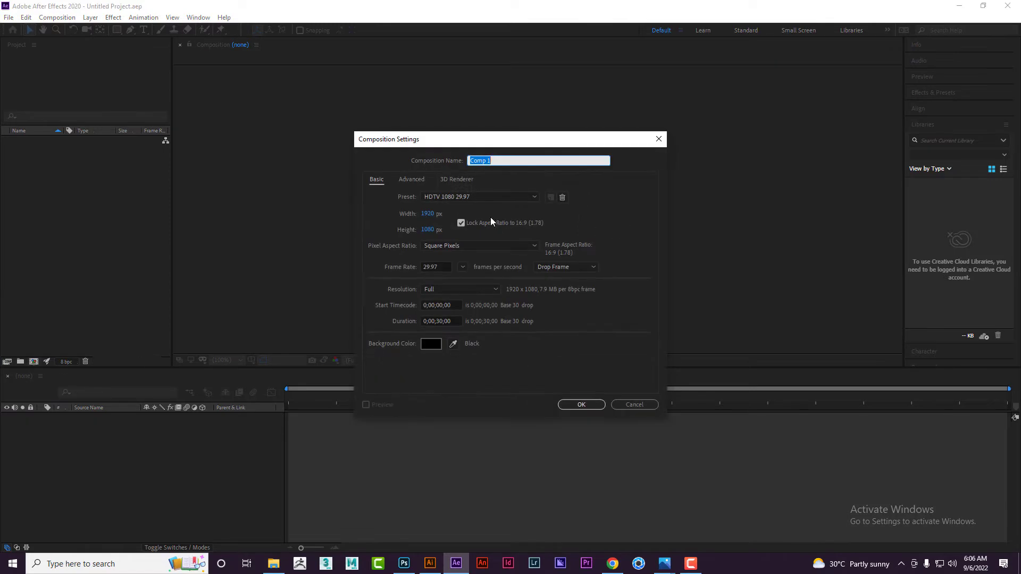
click(493, 195)
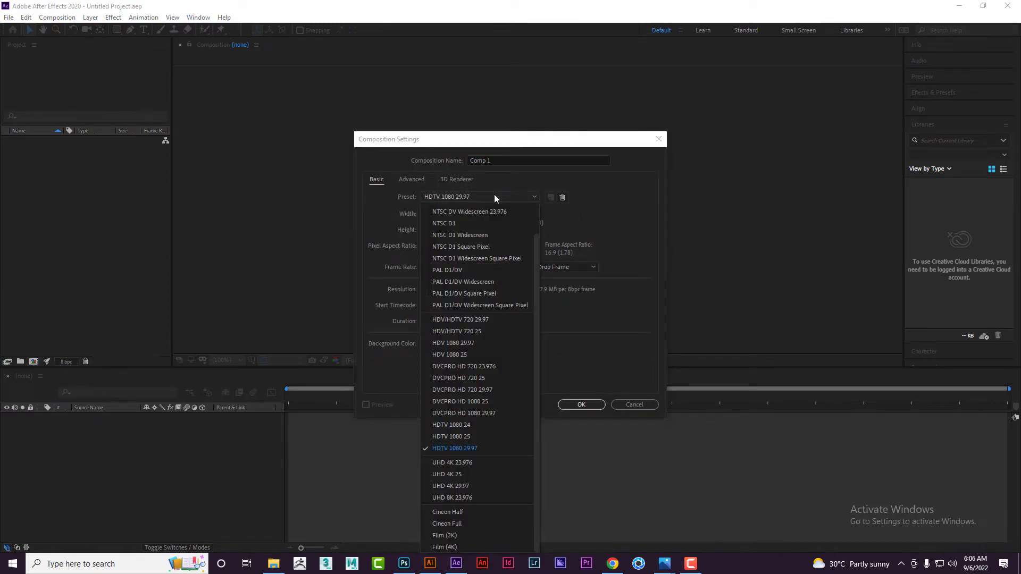
click(499, 331)
Keep square pixels, set the frame rate to 24 fps, and create the composition
click(458, 244)
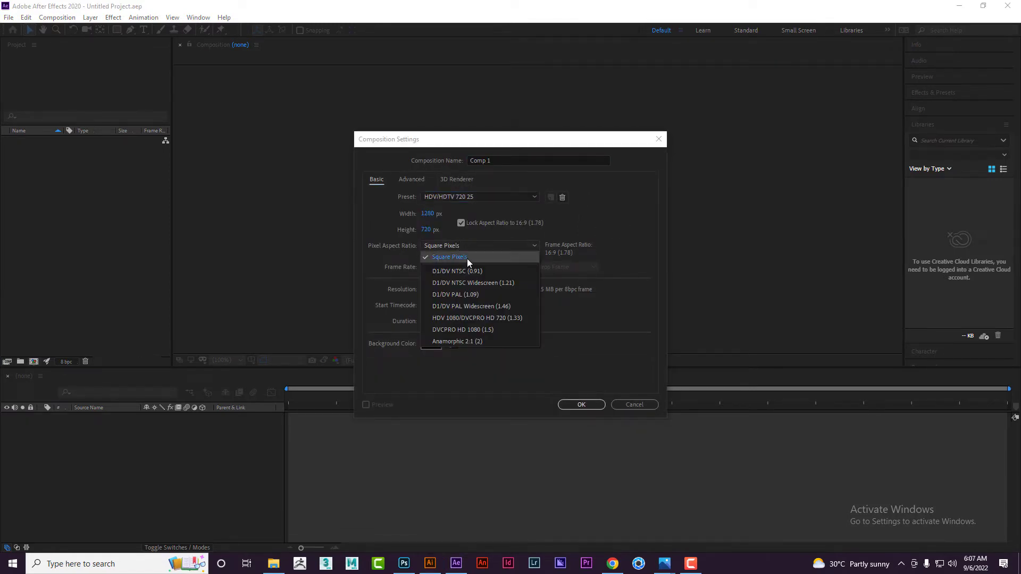
click(467, 258)
click(465, 268)
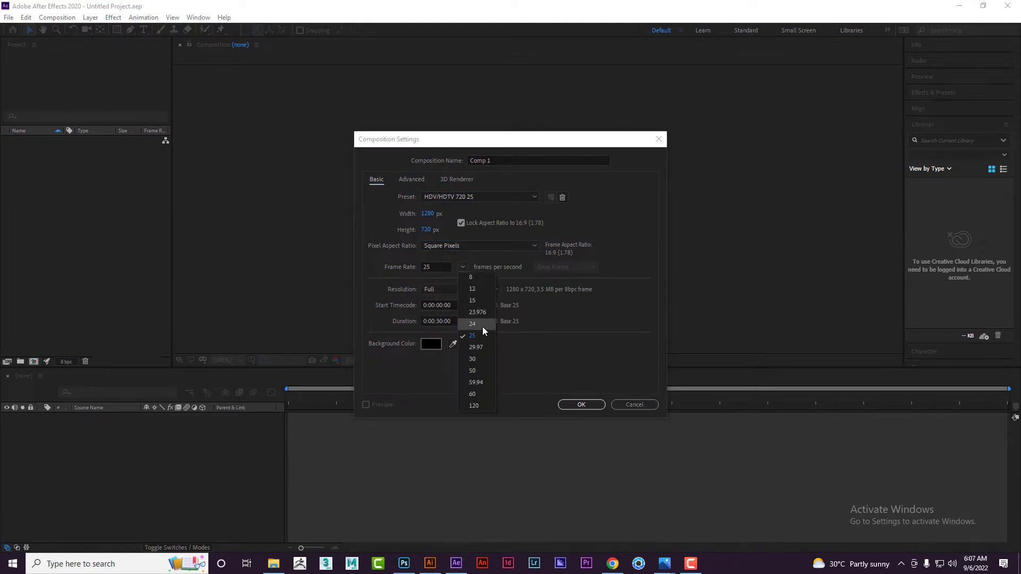
click(483, 326)
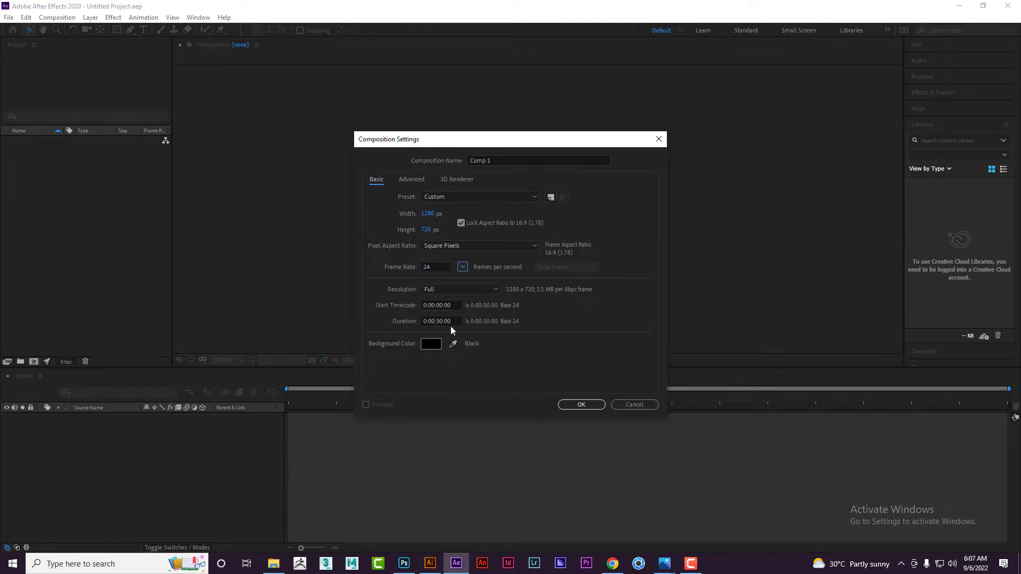
click(581, 404)
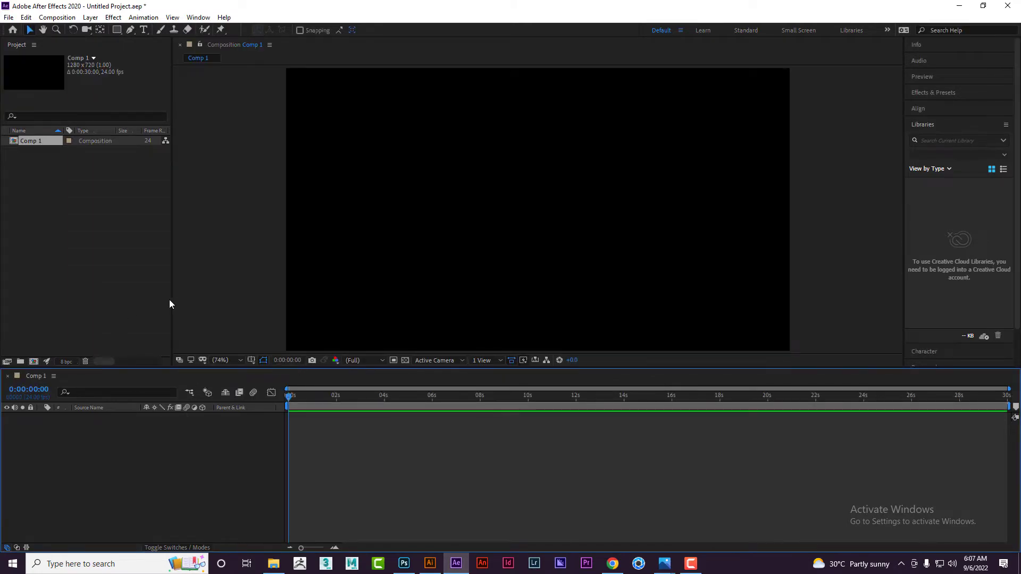
Import d.png and red.png from the G folder in File Explorer into the After Effects project
key(alt+Tab)
drag(314, 184, 224, 116)
drag(163, 79, 115, 219)
key(alt+Tab)
click(52, 178)
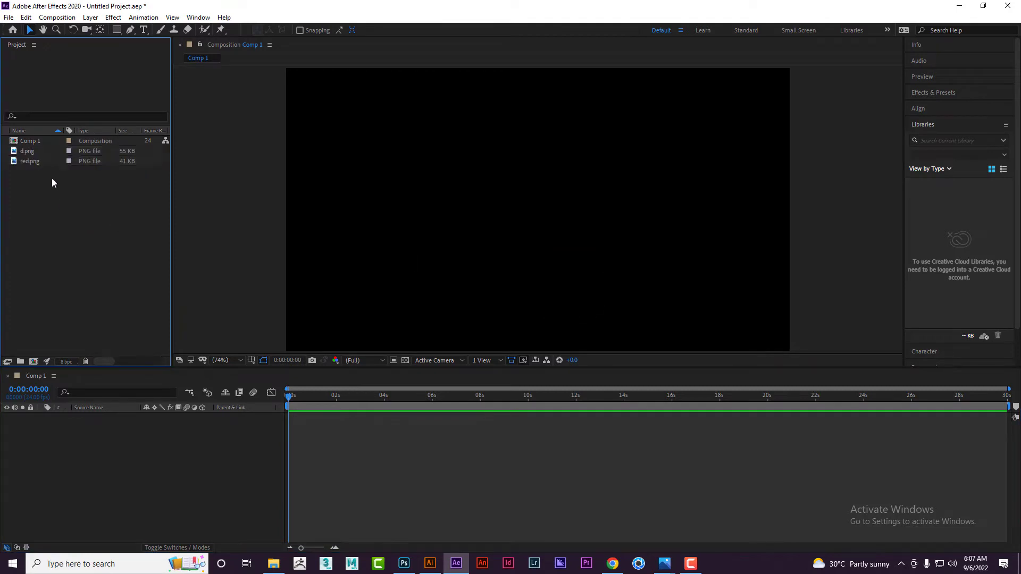
Add red.png as a layer to the Comp 1 timeline
click(28, 152)
click(33, 161)
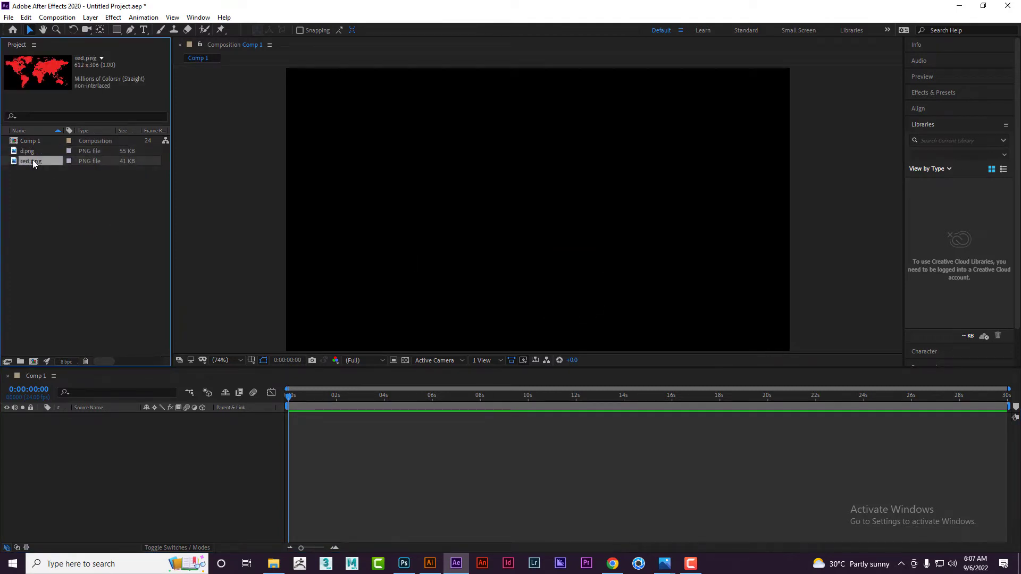
drag(35, 162, 118, 419)
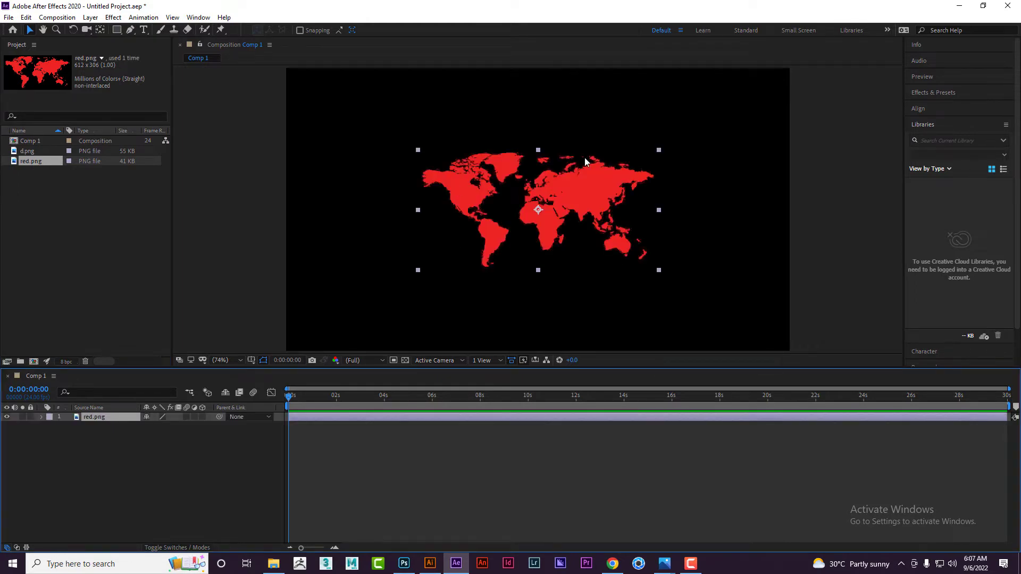
Search the effects for sphere and apply CC Sphere to the red map layer
click(952, 93)
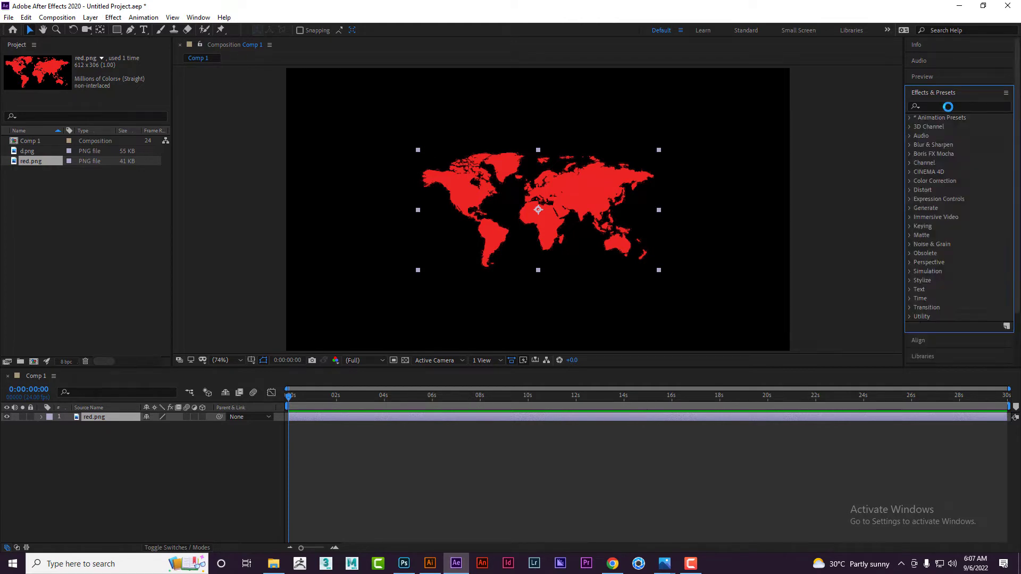
click(947, 106)
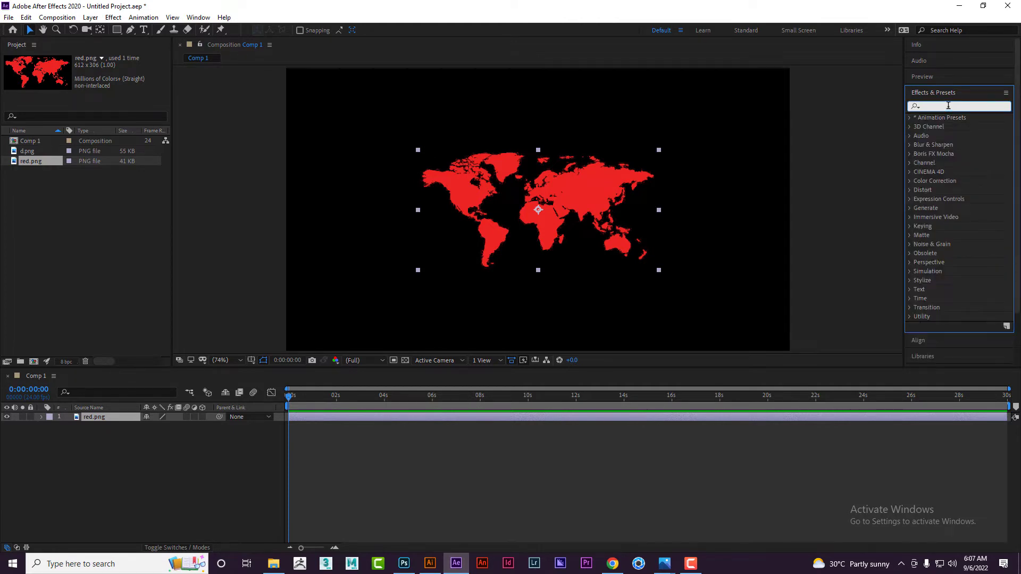
text(sphere)
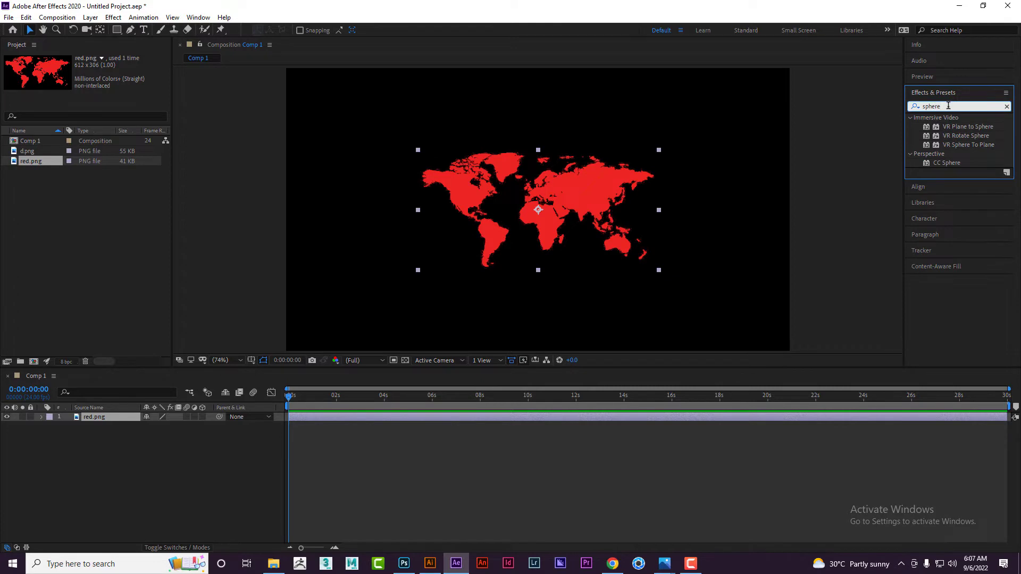
click(956, 164)
drag(956, 166, 615, 223)
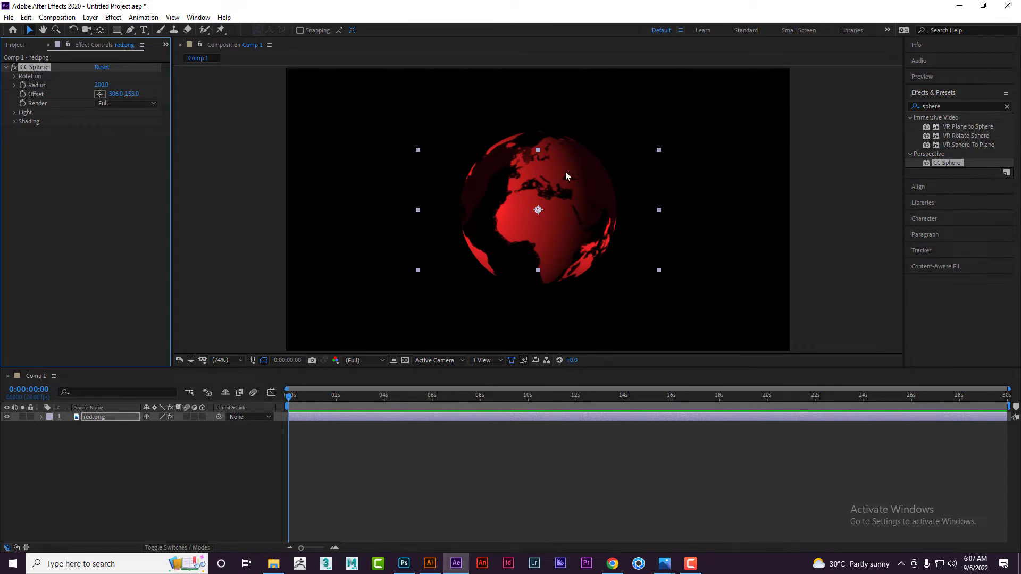
Create a dark gray solid at composition size and place it beneath the red.png layer
right_click(196, 465)
mouse_move(277, 350)
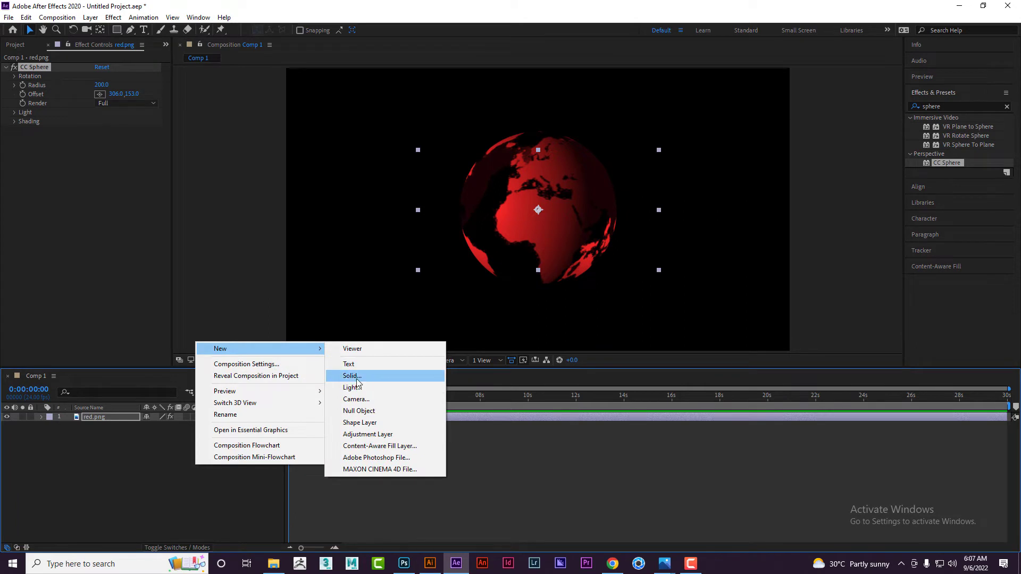
click(351, 376)
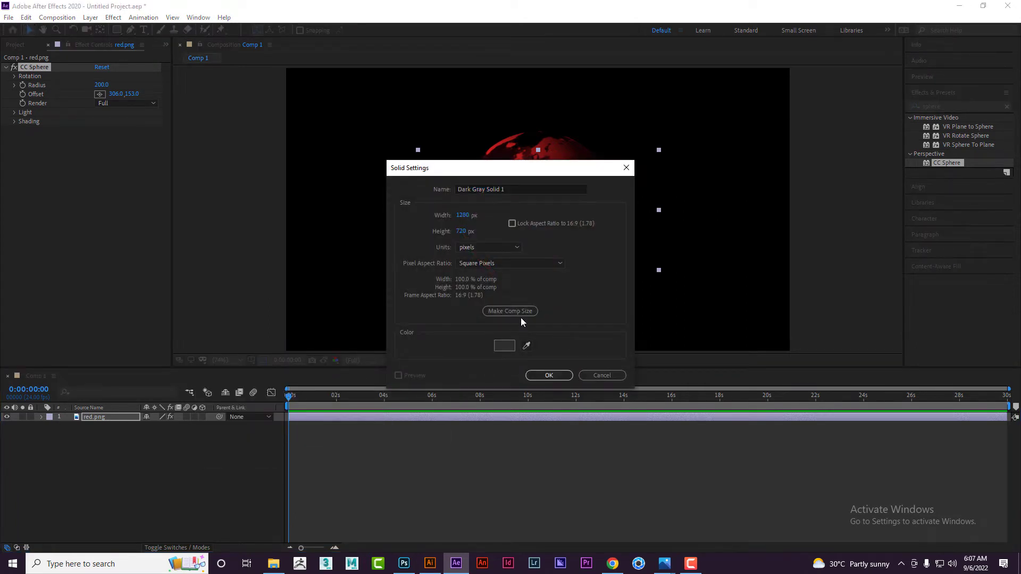
click(521, 314)
click(549, 375)
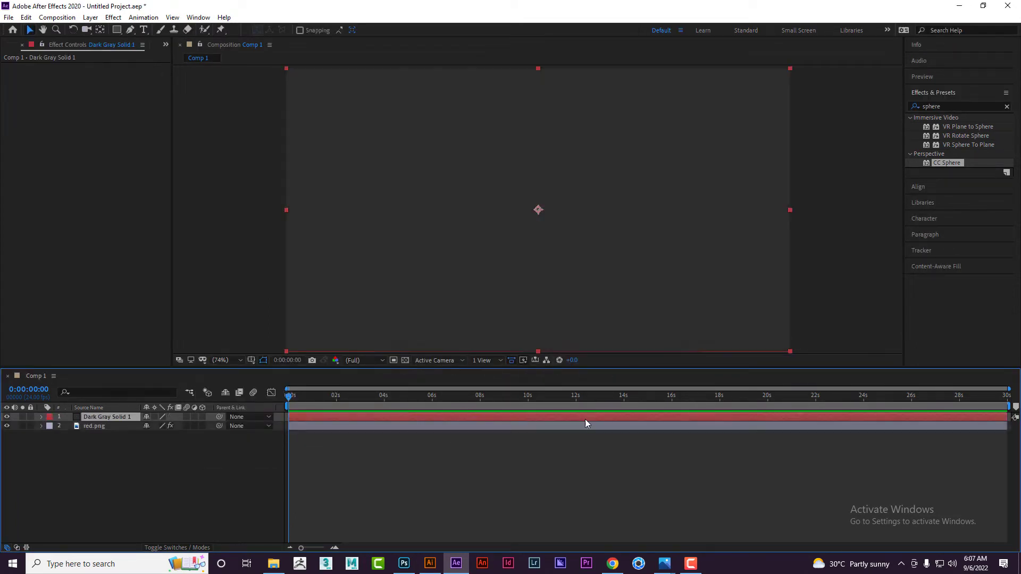
drag(127, 420, 134, 439)
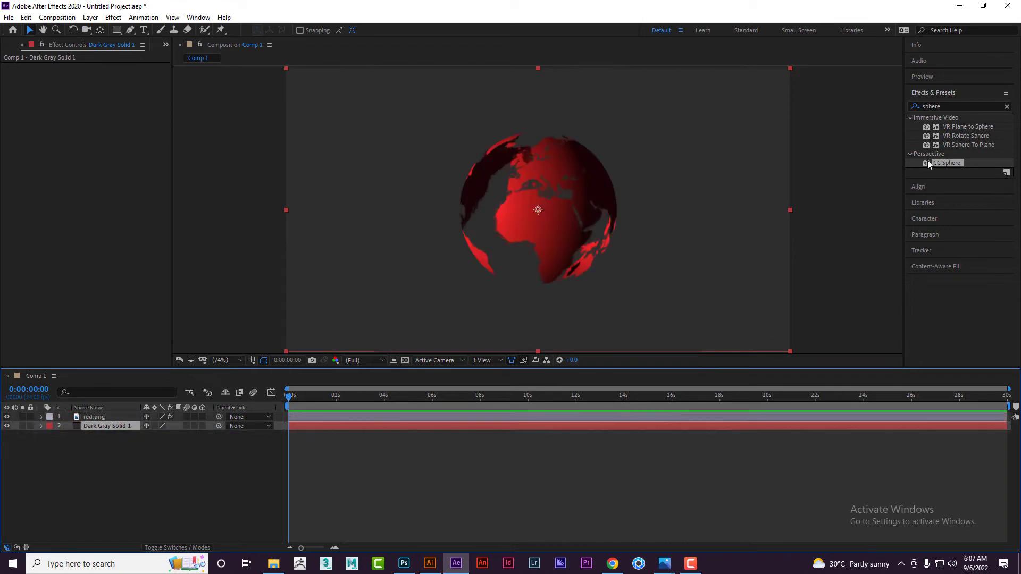
Search the effects for ramp, apply Gradient Ramp to the dark gray solid, and set its shape to Radial Ramp
click(963, 107)
text(ramp)
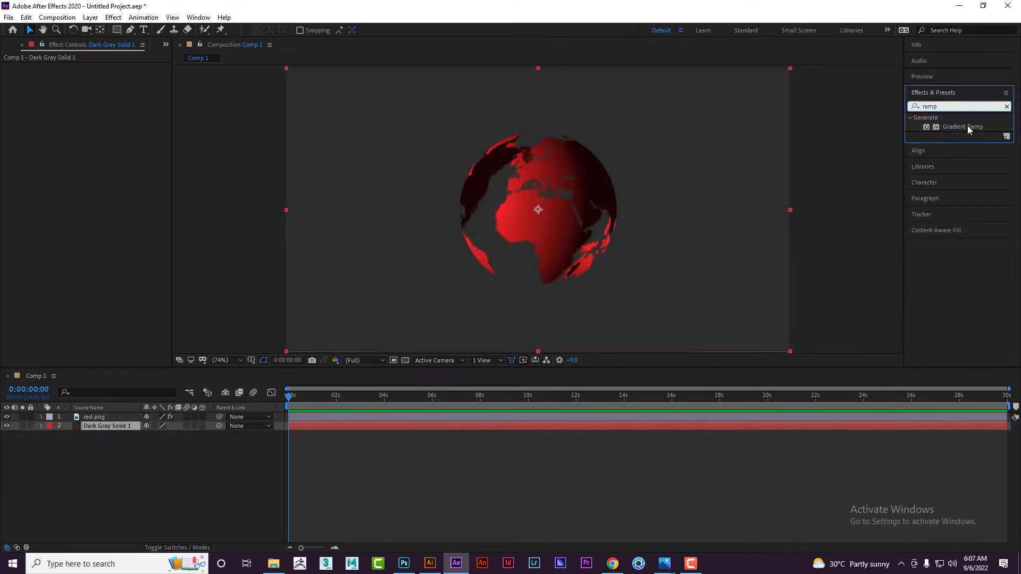
drag(963, 126, 768, 109)
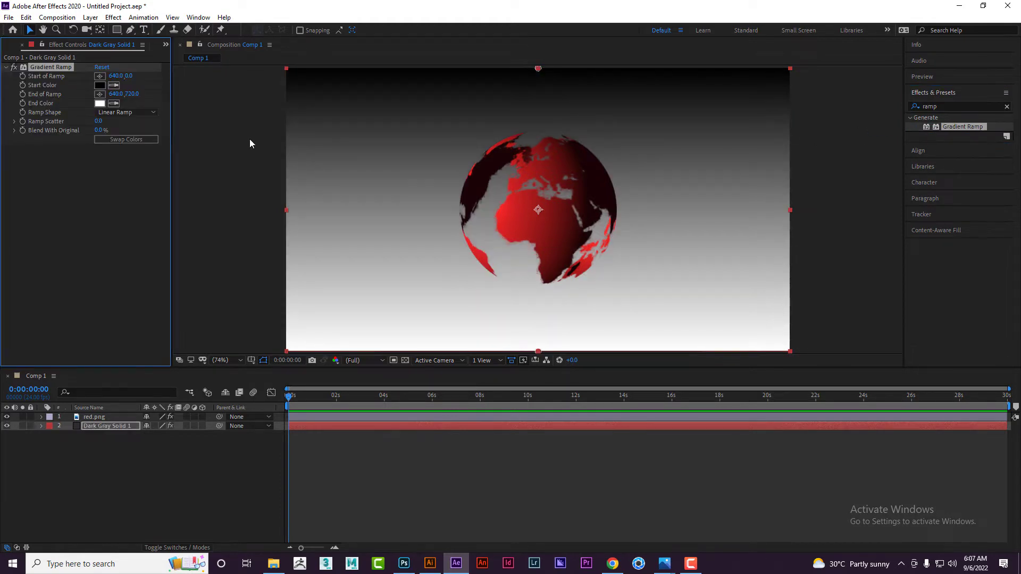
click(128, 112)
click(130, 136)
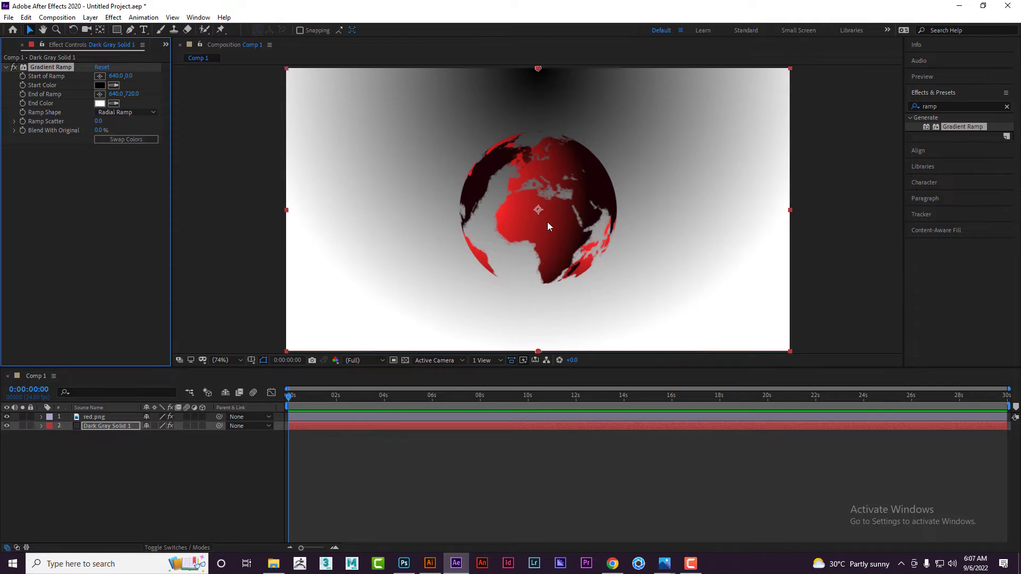
Swap the gradient colors and position the ramp start at about 616, -122 and its end at about 1796, 1492
scroll(547, 222, down, 2)
drag(538, 114, 334, 43)
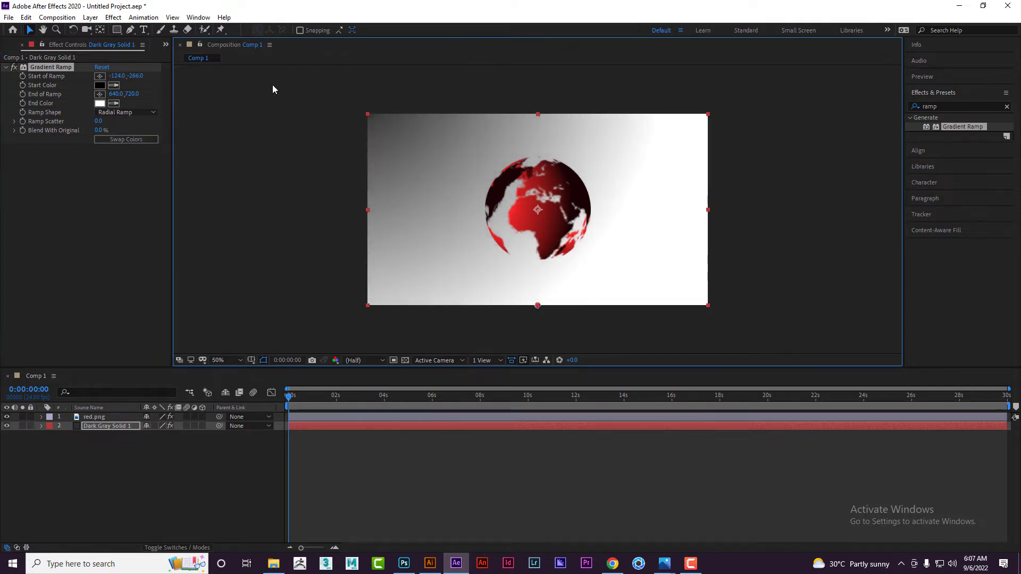
click(126, 140)
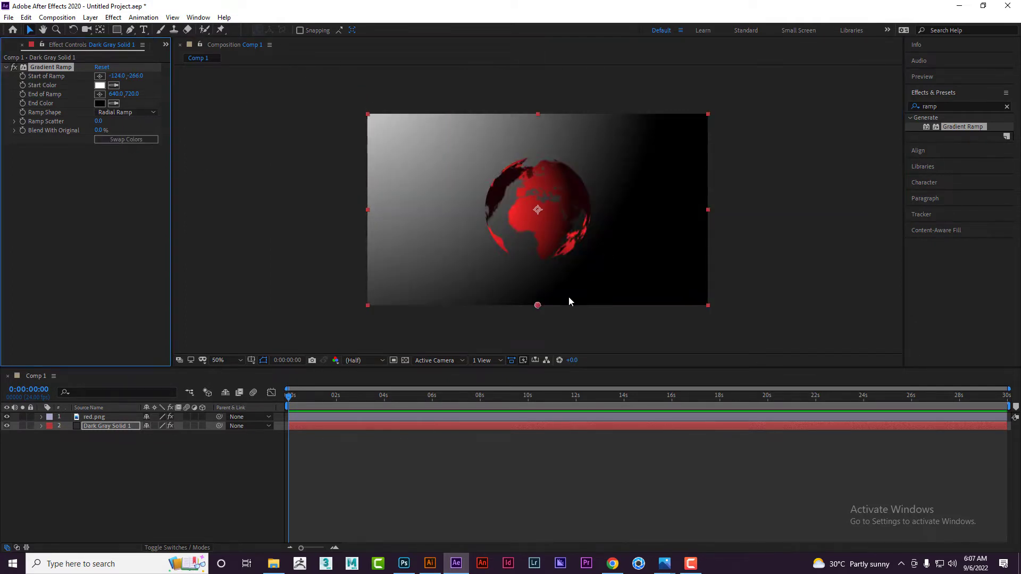
scroll(569, 301, down, 2)
drag(525, 230, 679, 333)
drag(424, 99, 522, 118)
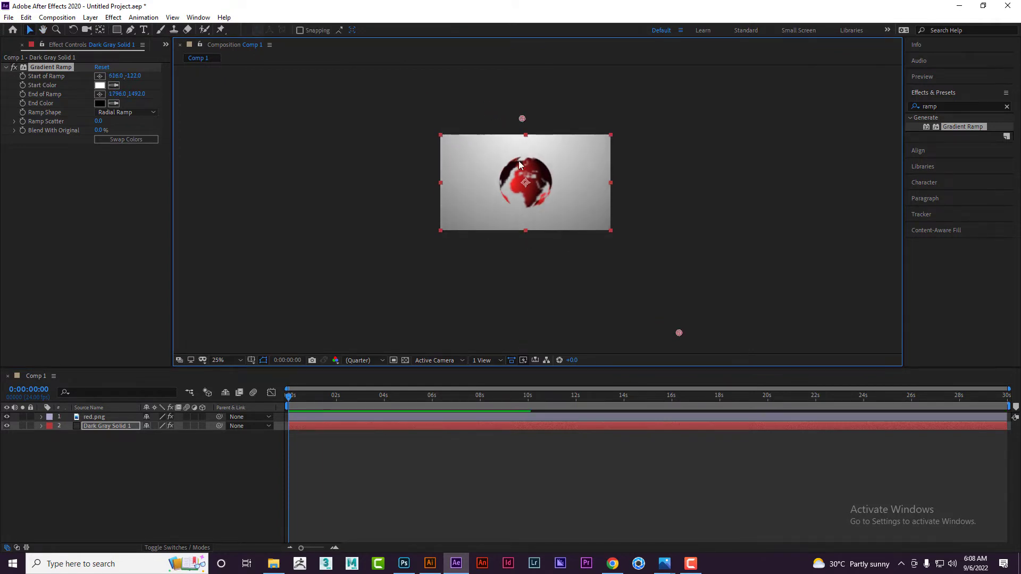
scroll(522, 184, up, 2)
scroll(535, 221, up, 2)
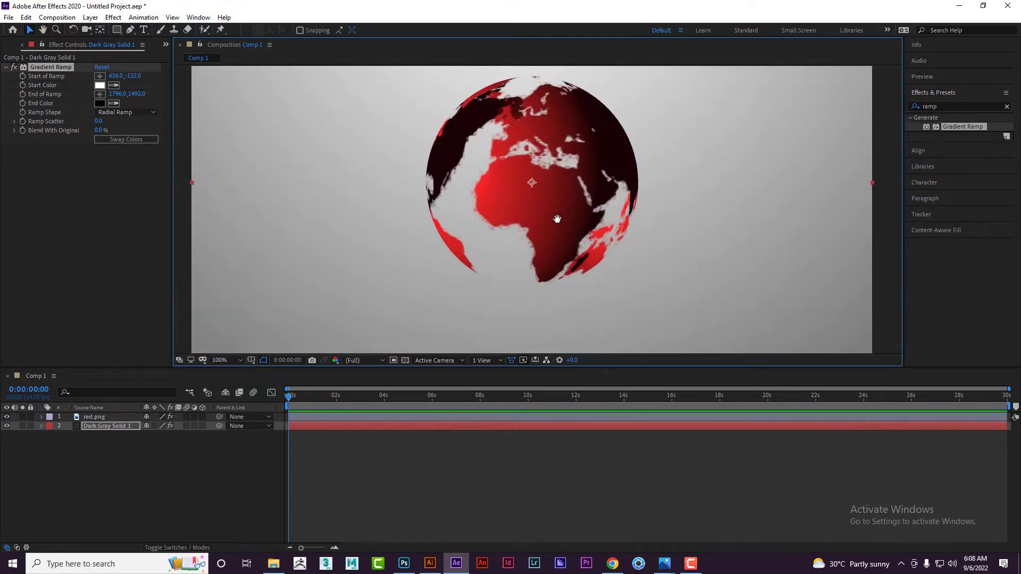
drag(582, 225, 582, 241)
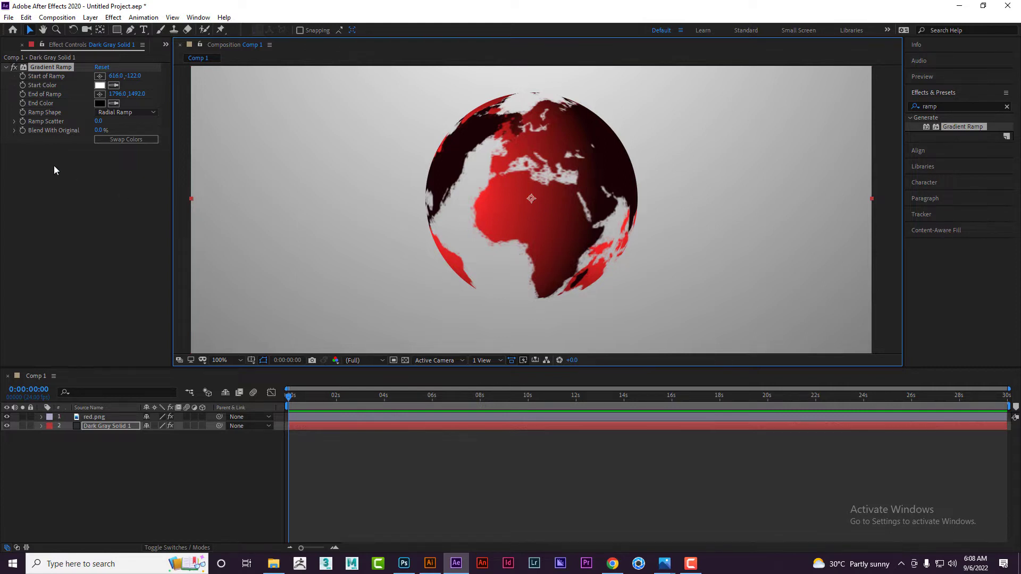
On the red.png layer, try the Outside and Inside render modes of CC Sphere and return to Full
click(106, 418)
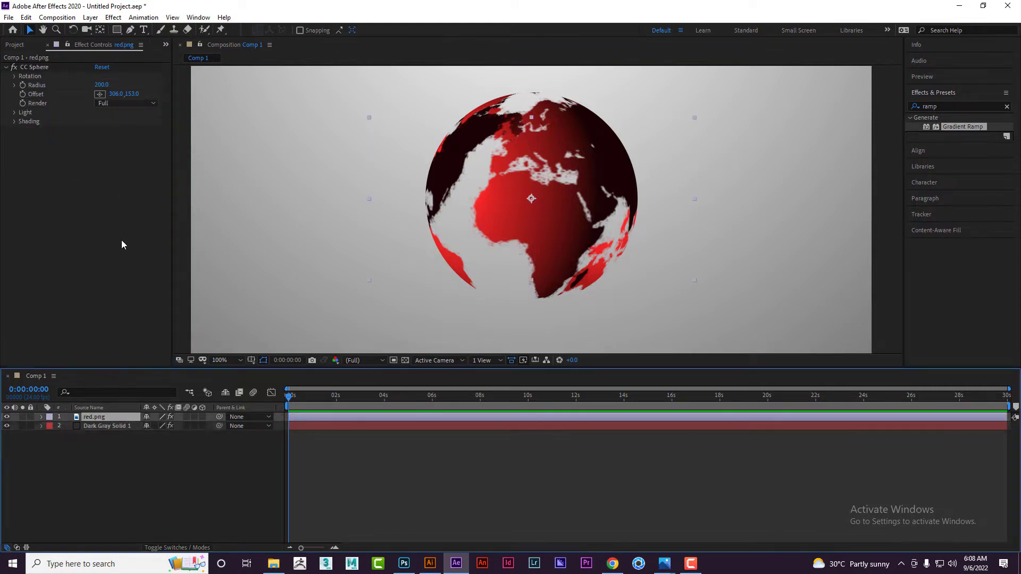
click(127, 104)
click(126, 127)
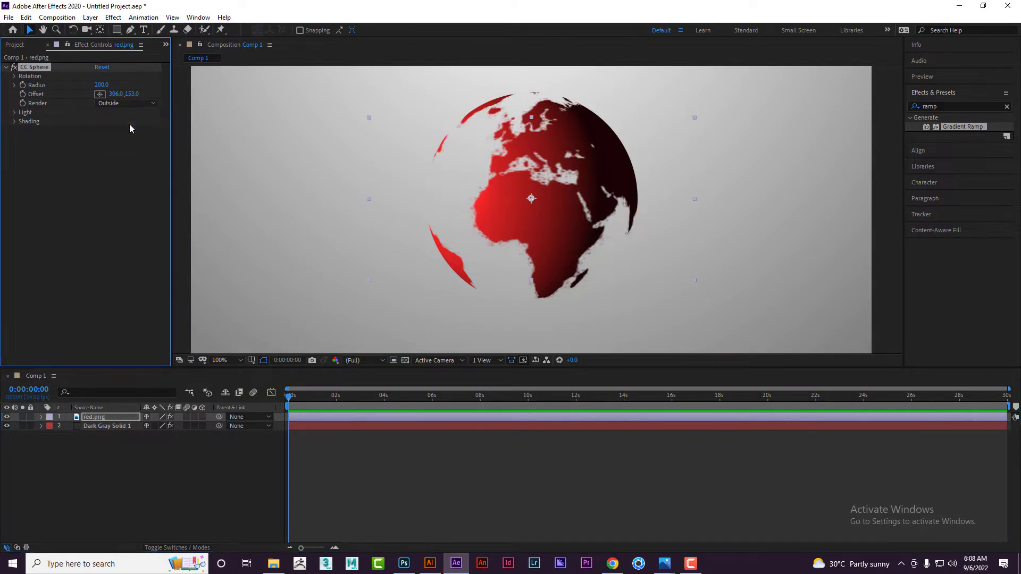
click(130, 104)
click(127, 138)
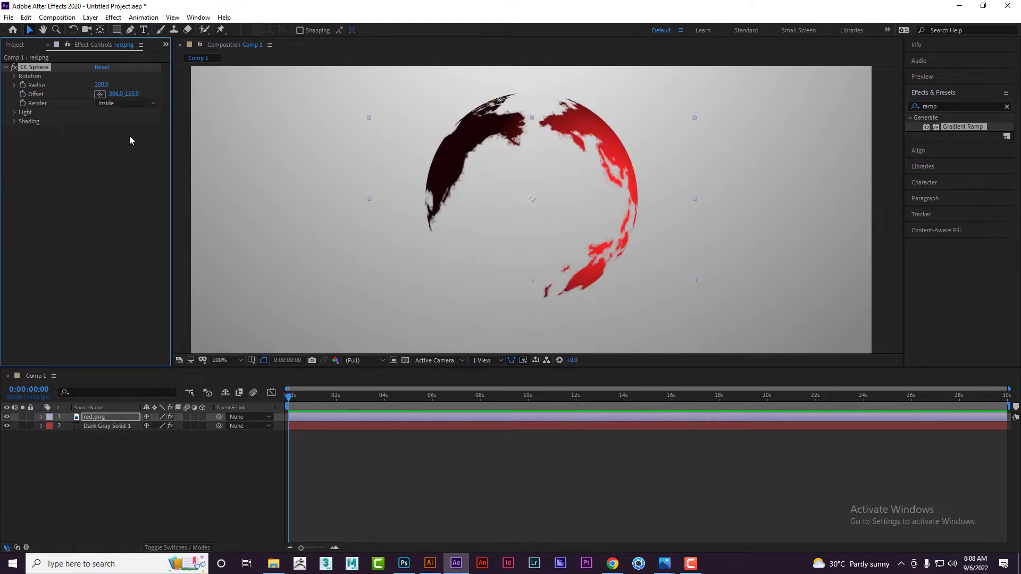
click(129, 104)
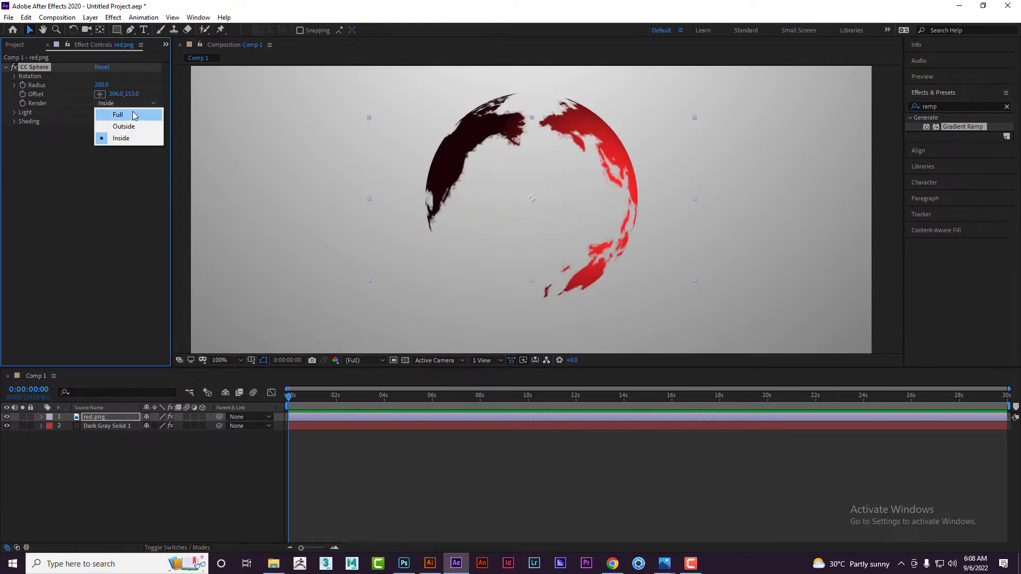
click(134, 116)
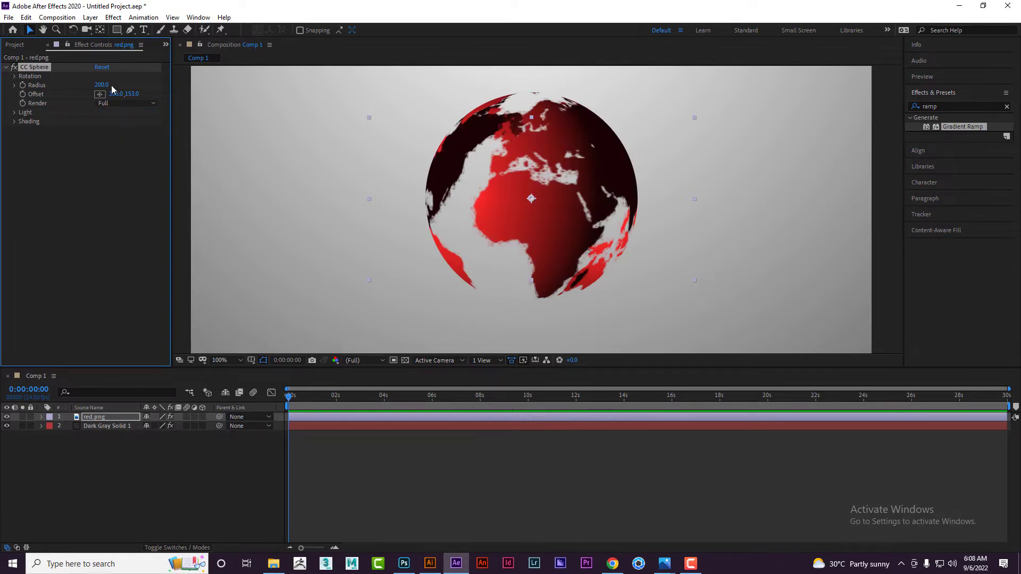
Enlarge the CC Sphere radius to 366 and set the composition preview resolution to Full
drag(112, 86, 534, 210)
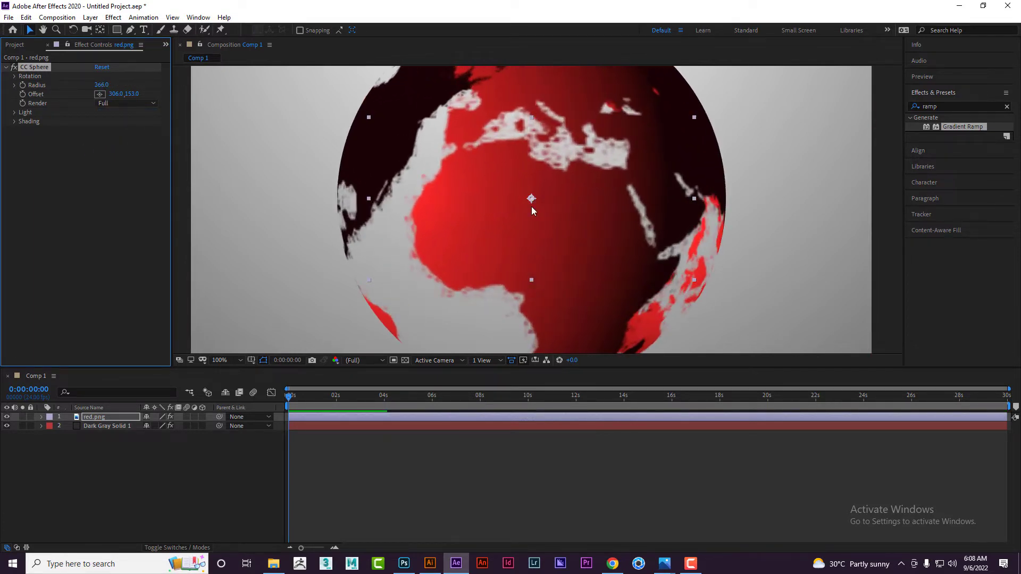
scroll(534, 211, down, 1)
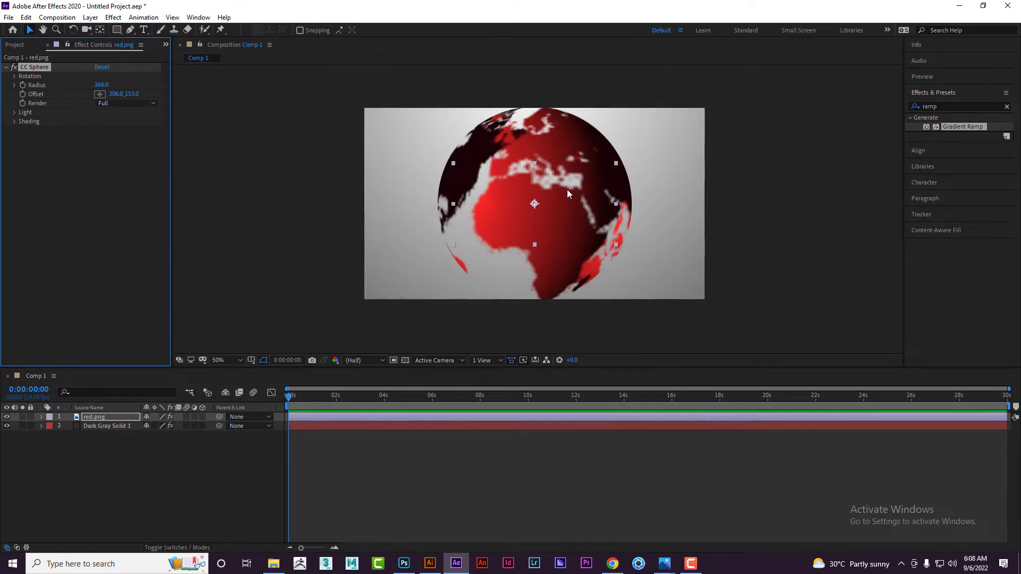
click(363, 360)
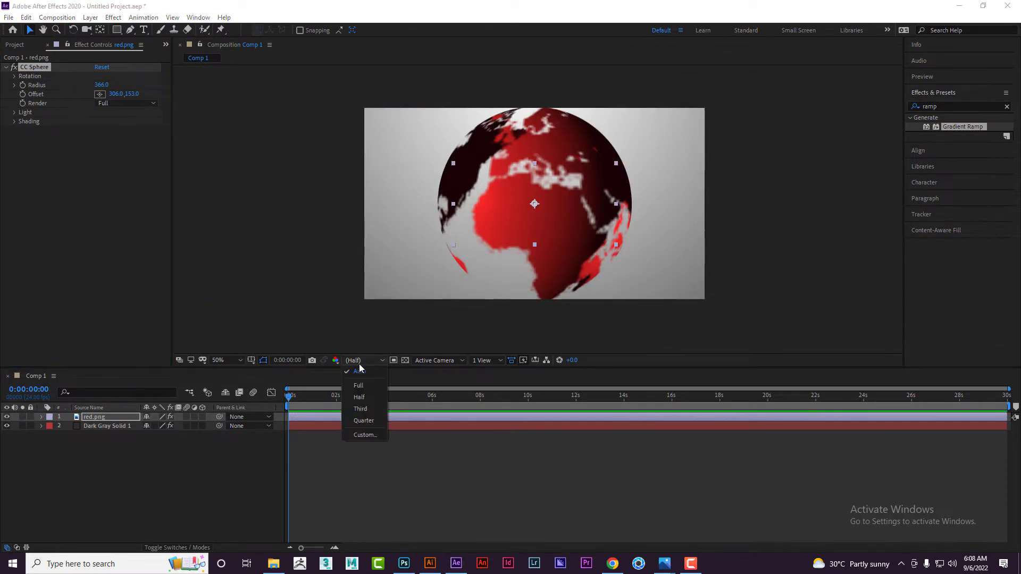
click(366, 385)
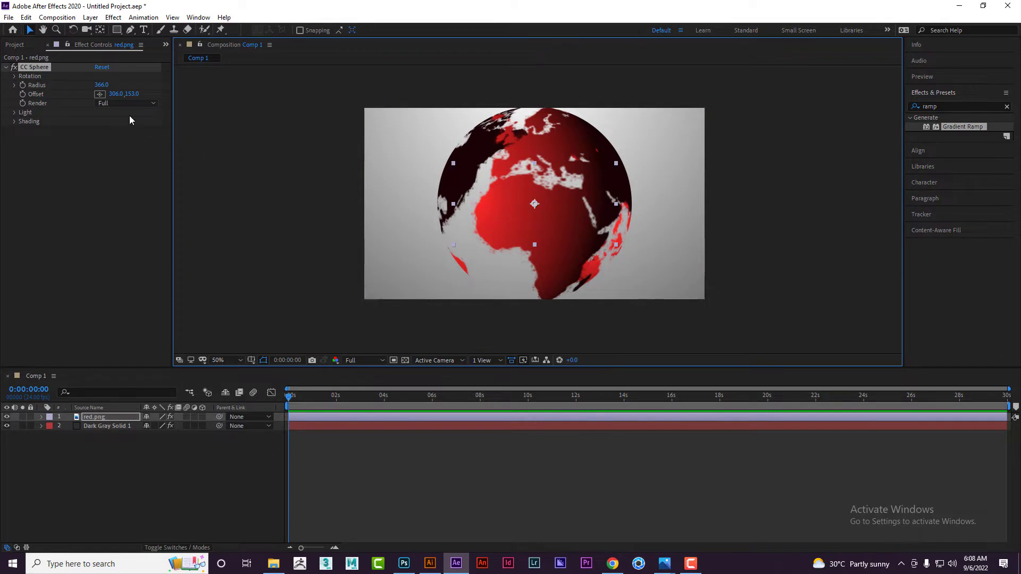
Reduce the CC Sphere radius to 276 and raise its light intensity to 126
drag(101, 85, 58, 89)
click(100, 191)
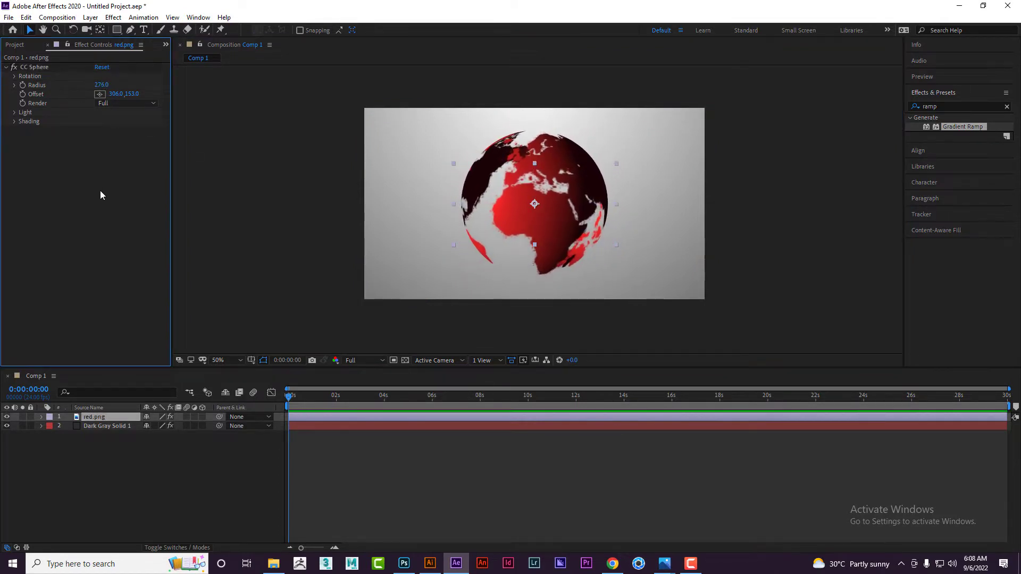
click(15, 113)
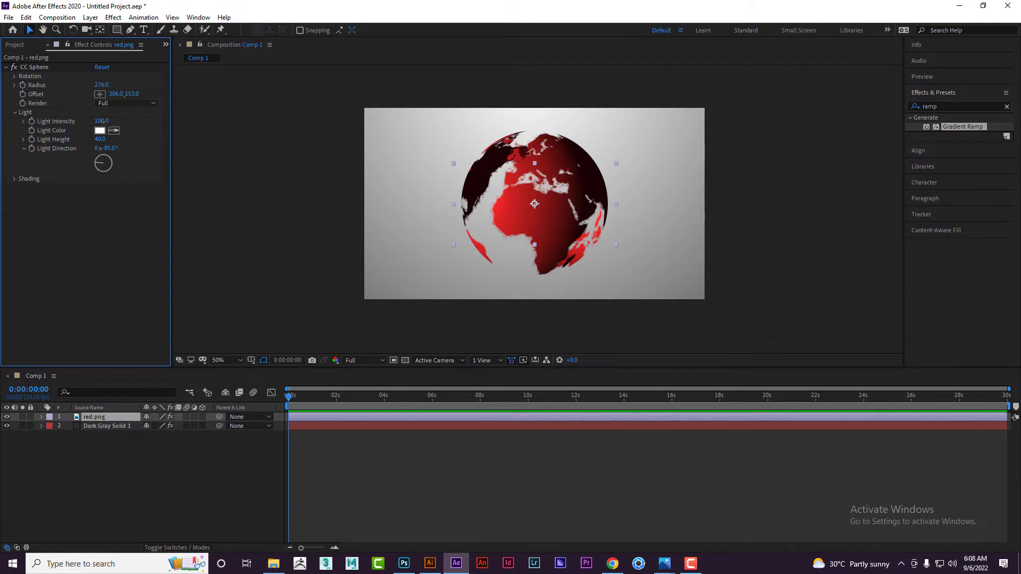
drag(102, 121, 116, 122)
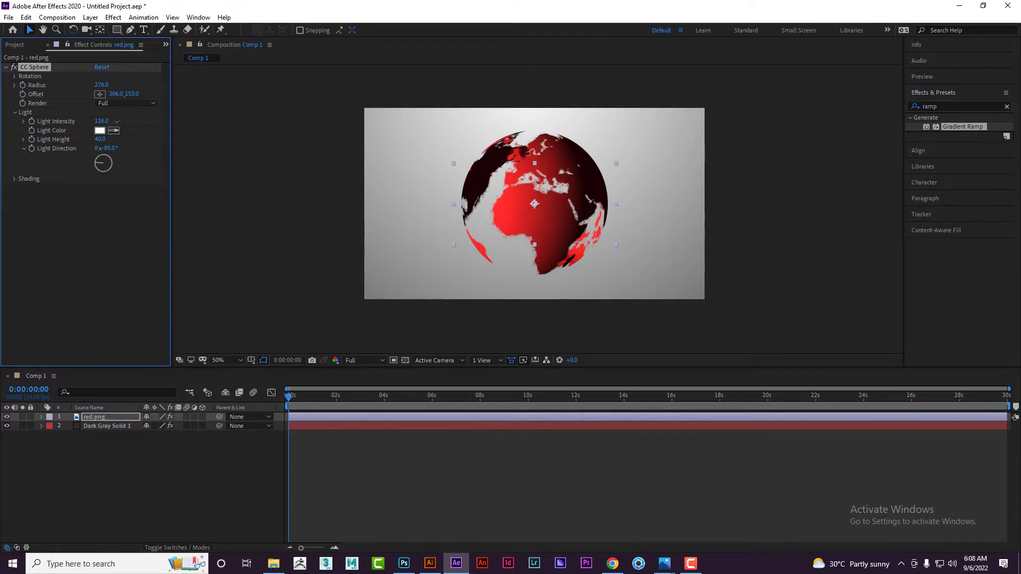
Try the green light color 4BF211 with a higher light intensity on the globe, and undo both changes
click(100, 130)
click(535, 276)
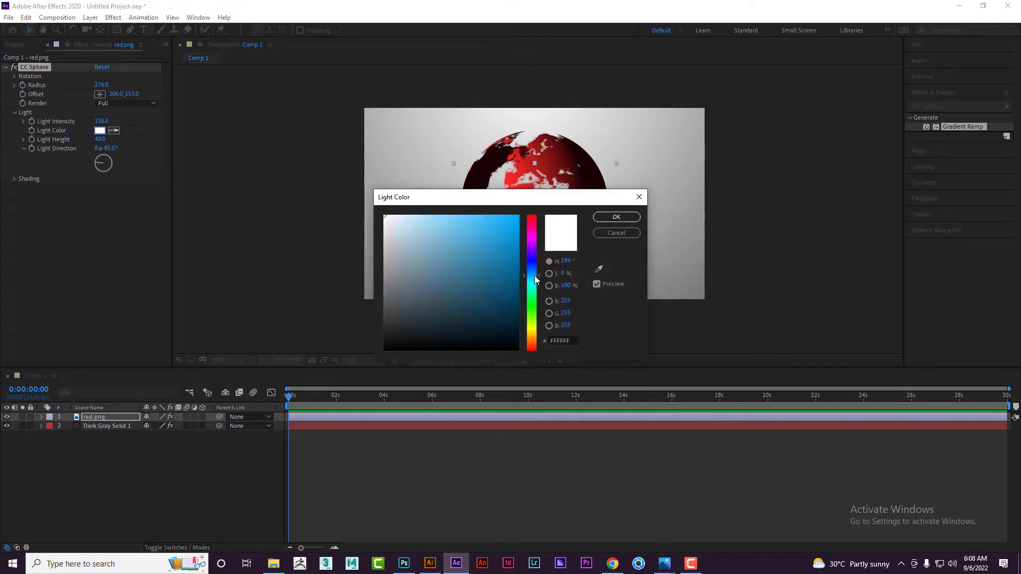
drag(536, 202, 288, 254)
click(247, 274)
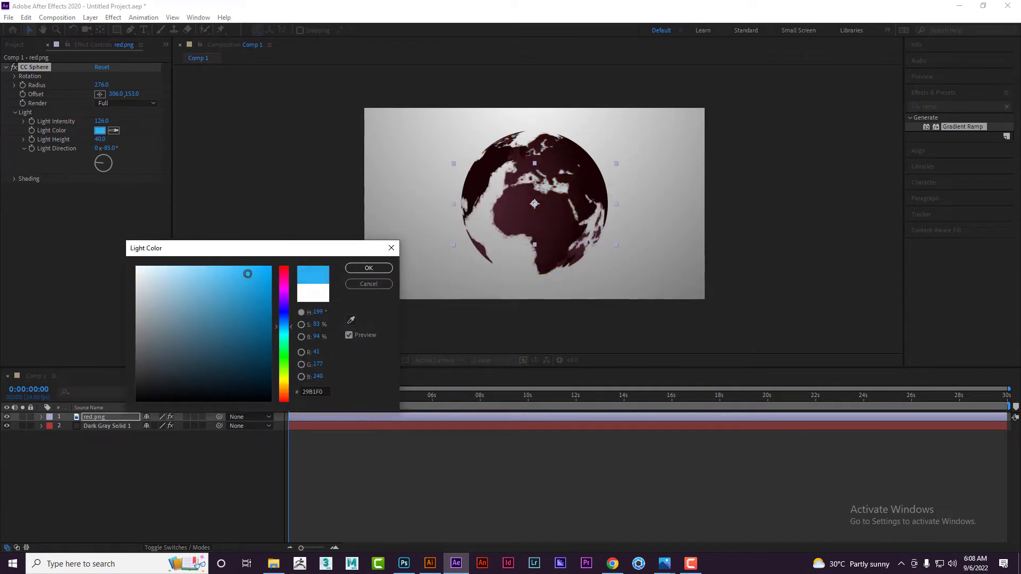
drag(290, 327, 289, 367)
click(261, 273)
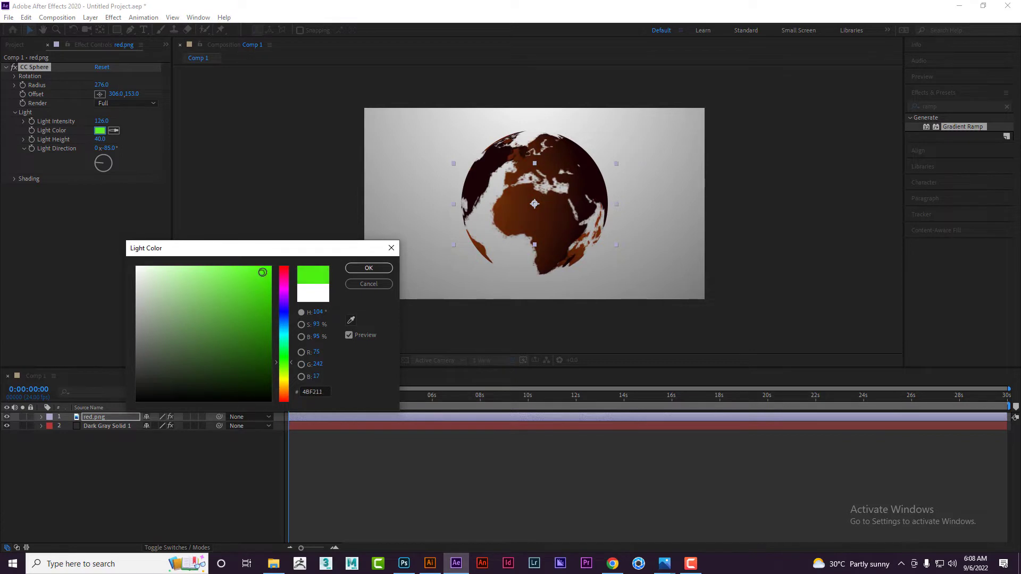
click(369, 268)
drag(101, 121, 256, 171)
key(ctrl+z)
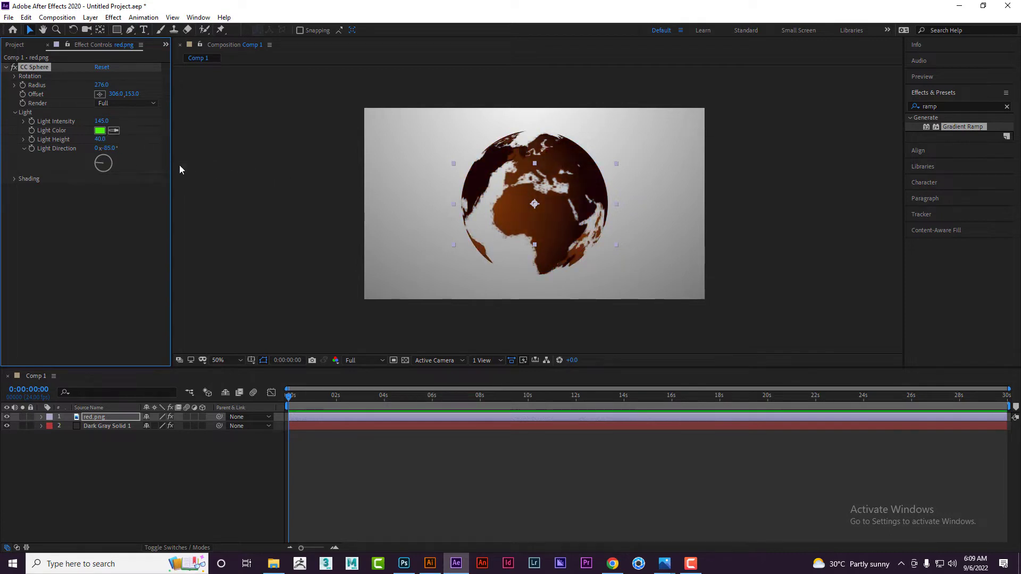
key(ctrl+z)
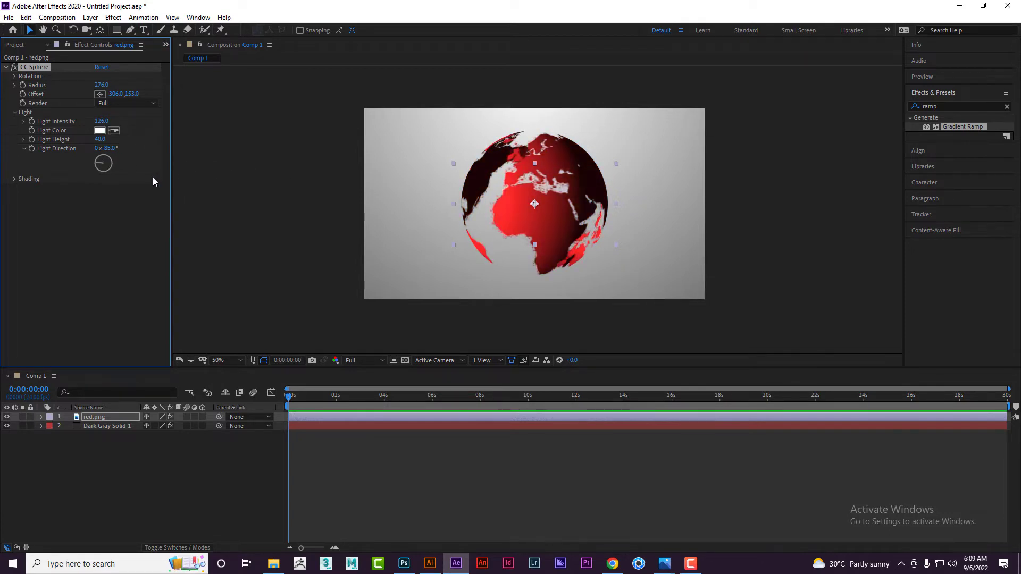
In the CC Sphere shading settings, set Ambient to 36 and Specular to 100
click(14, 180)
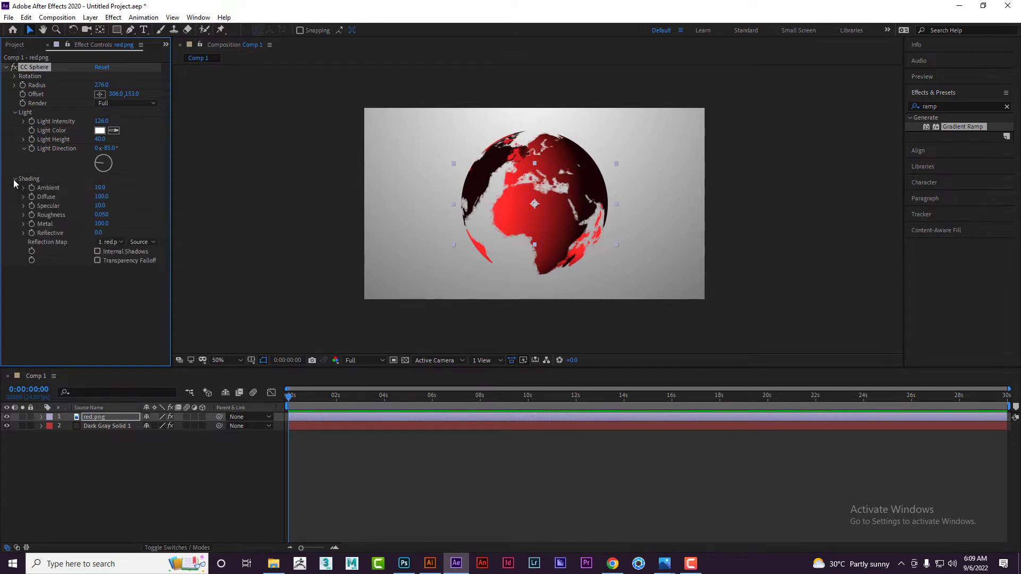
drag(102, 190, 116, 188)
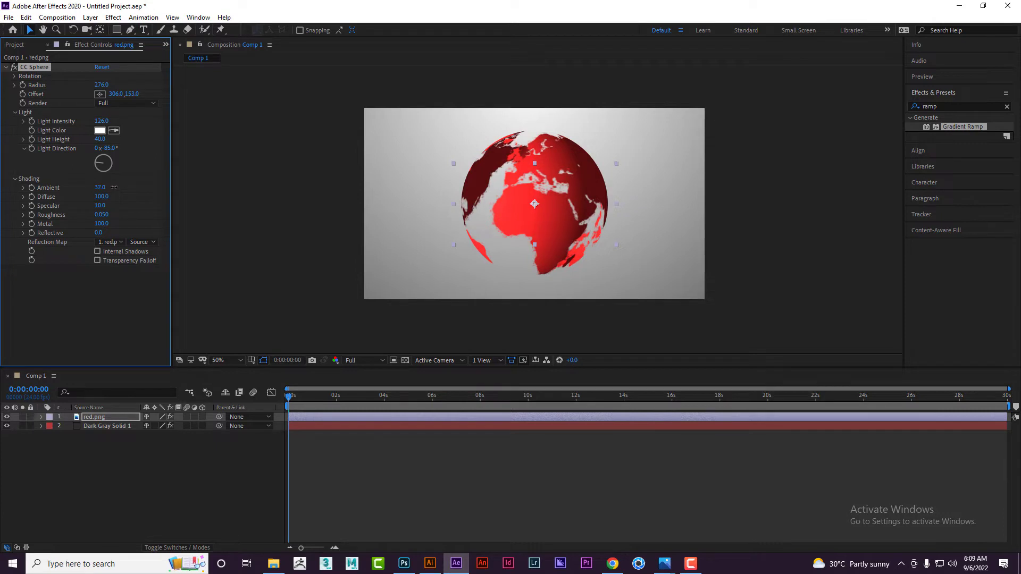
mouse_move(108, 199)
mouse_down()
mouse_move(81, 198)
mouse_move(133, 202)
mouse_up()
drag(102, 207, 152, 203)
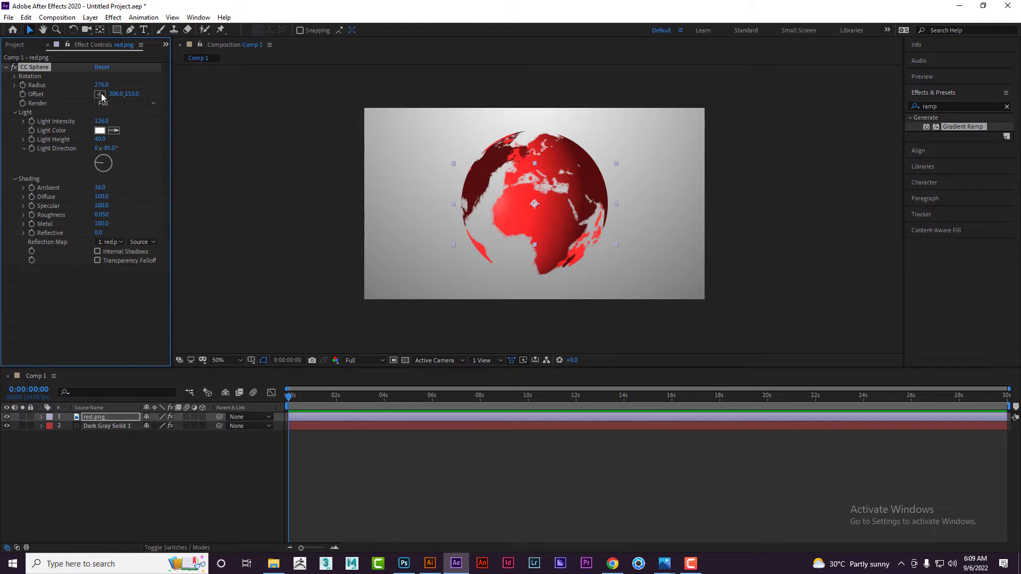
Rotate the sphere to 134° around Y and set its light direction to 70°
click(14, 76)
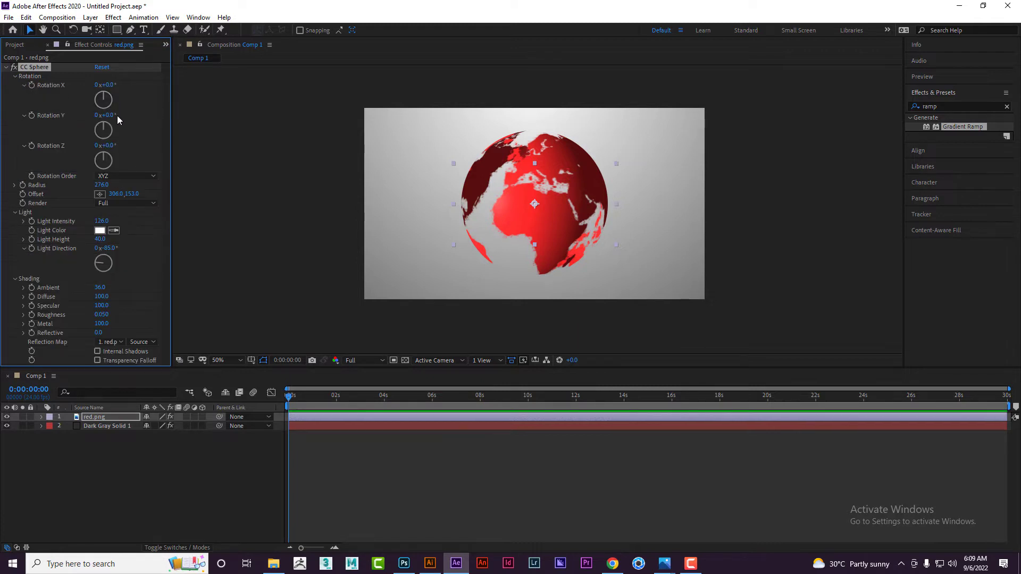
drag(112, 115, 189, 122)
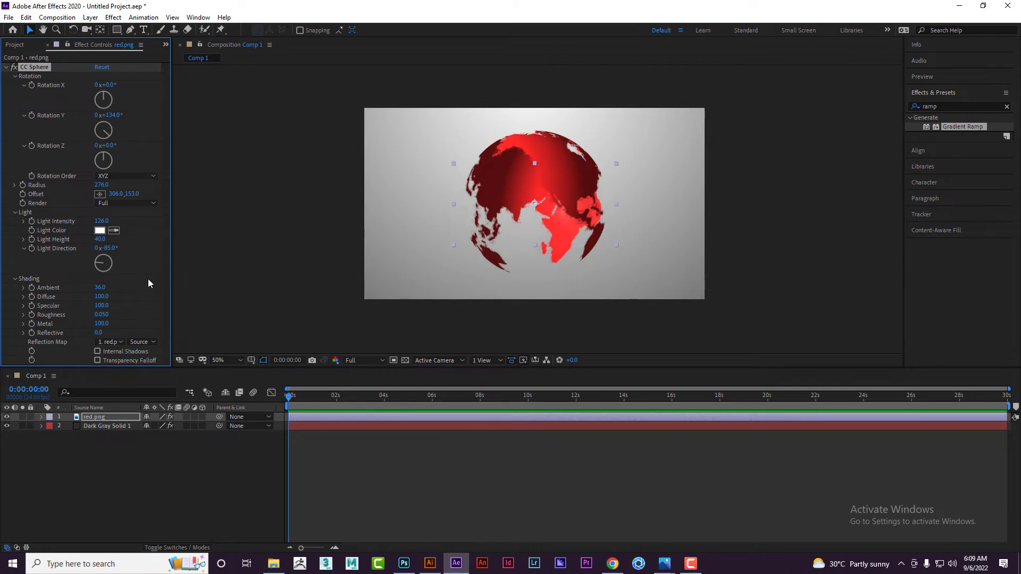
mouse_move(117, 248)
mouse_down()
mouse_move(308, 266)
mouse_move(215, 270)
mouse_up()
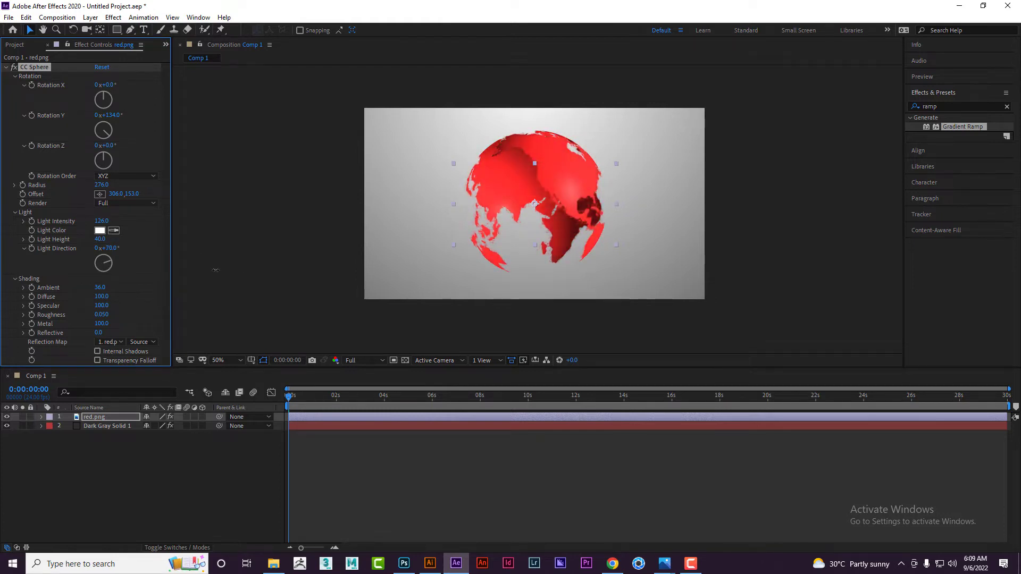
Copy the CC Sphere effect from the red.png layer
click(149, 273)
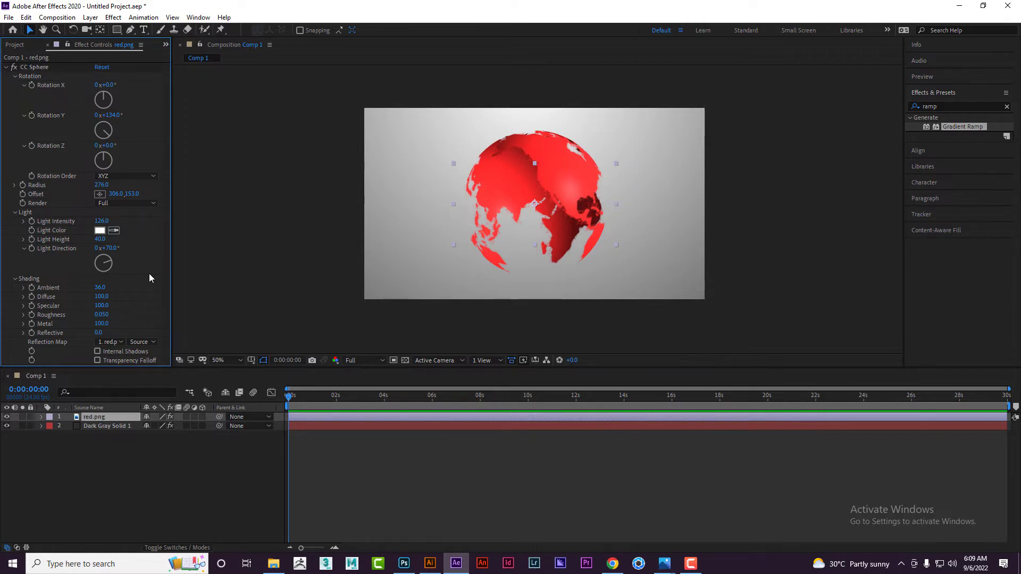
click(6, 67)
click(34, 67)
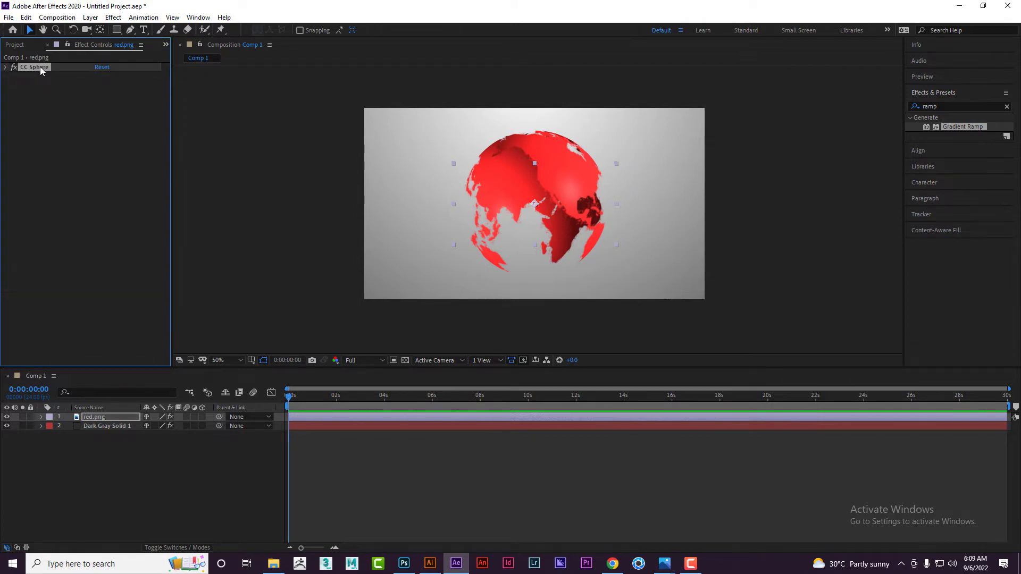
right_click(41, 68)
click(66, 101)
Add d.png to the composition above red.png and paste the copied CC Sphere effect onto it
click(17, 47)
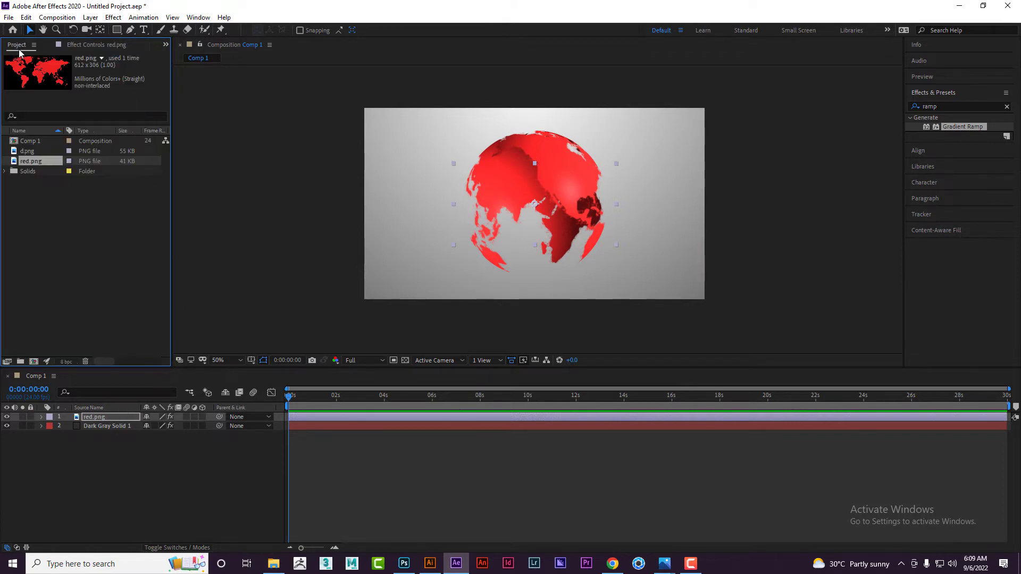
click(42, 155)
drag(43, 158, 126, 420)
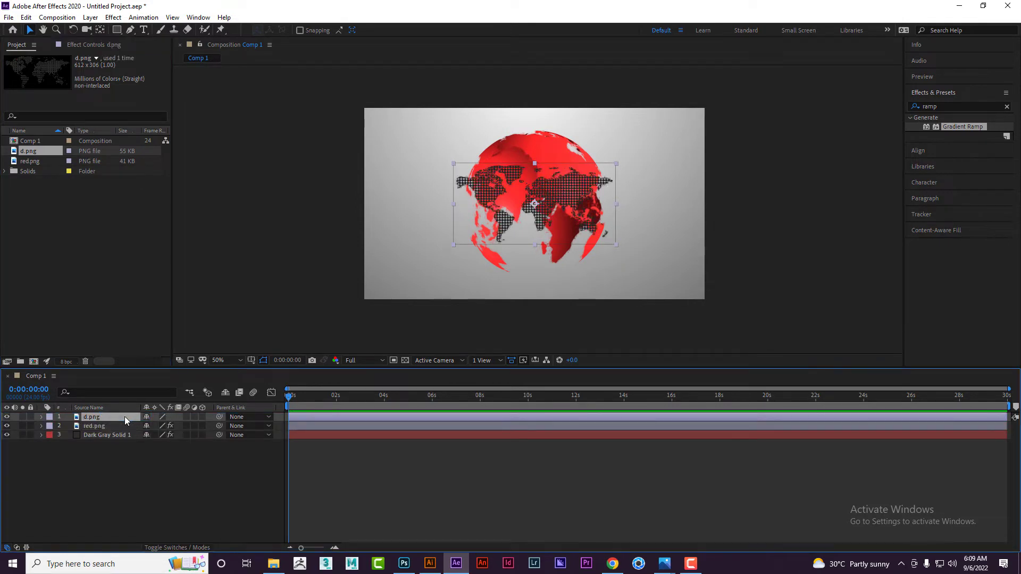
right_click(125, 416)
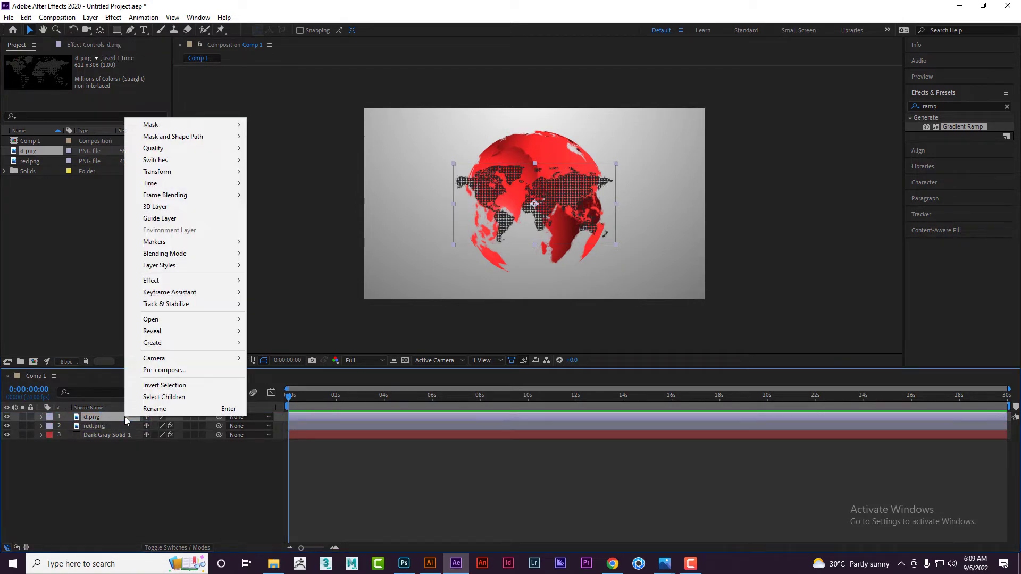
click(104, 45)
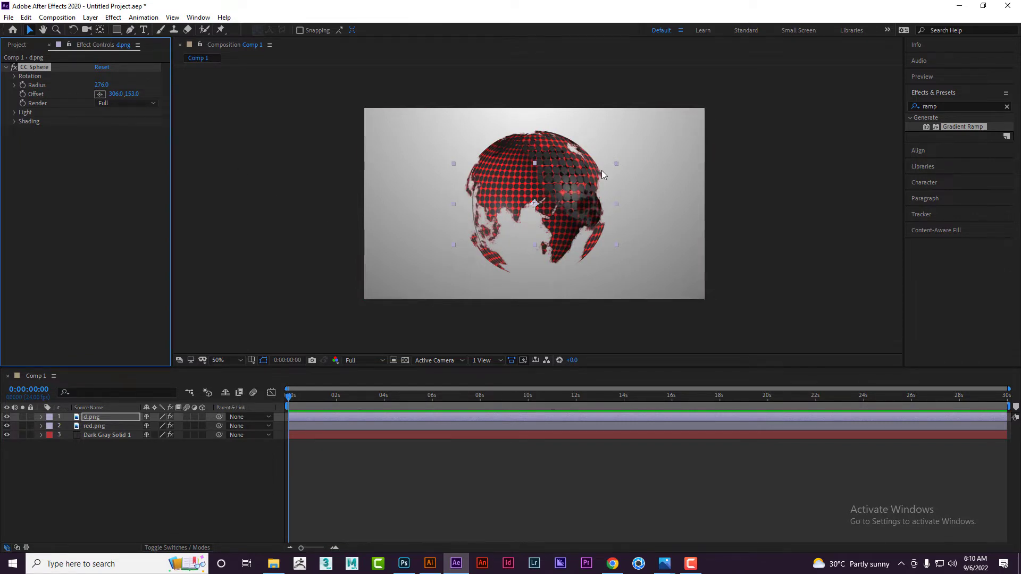
Reduce the d.png sphere's radius to 249 and move its layer below red.png
key(slash)
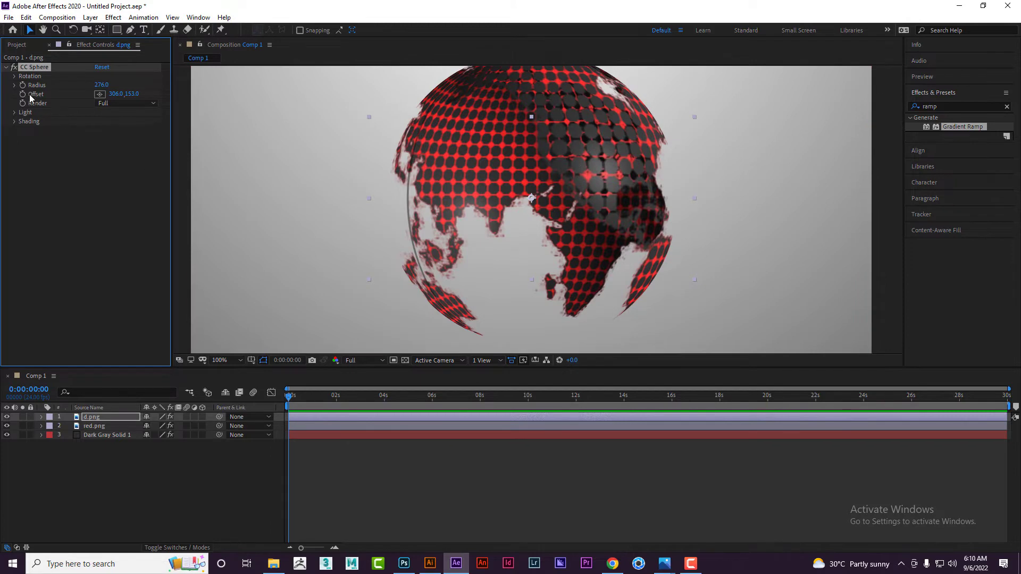
click(15, 85)
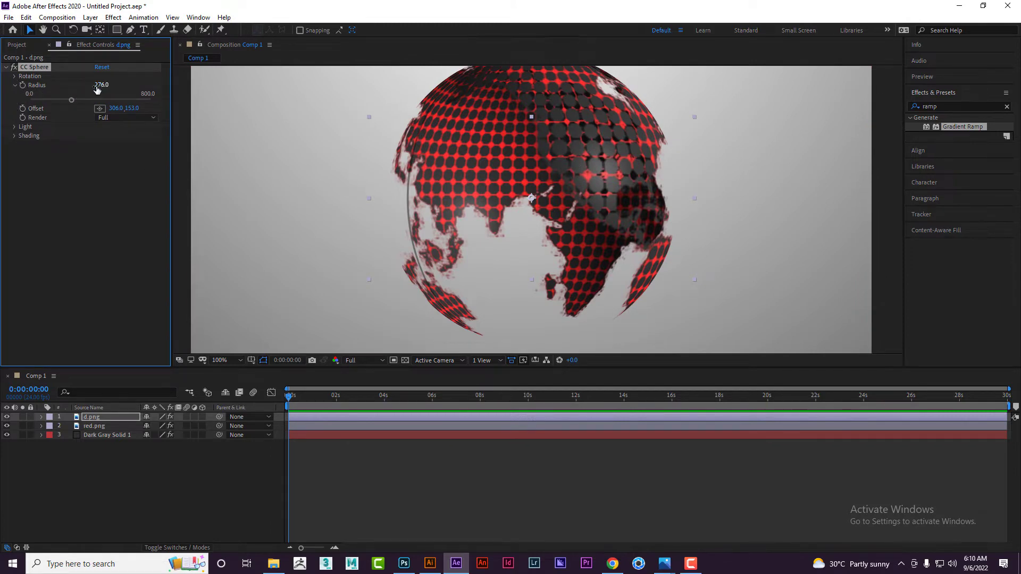
drag(101, 85, 82, 86)
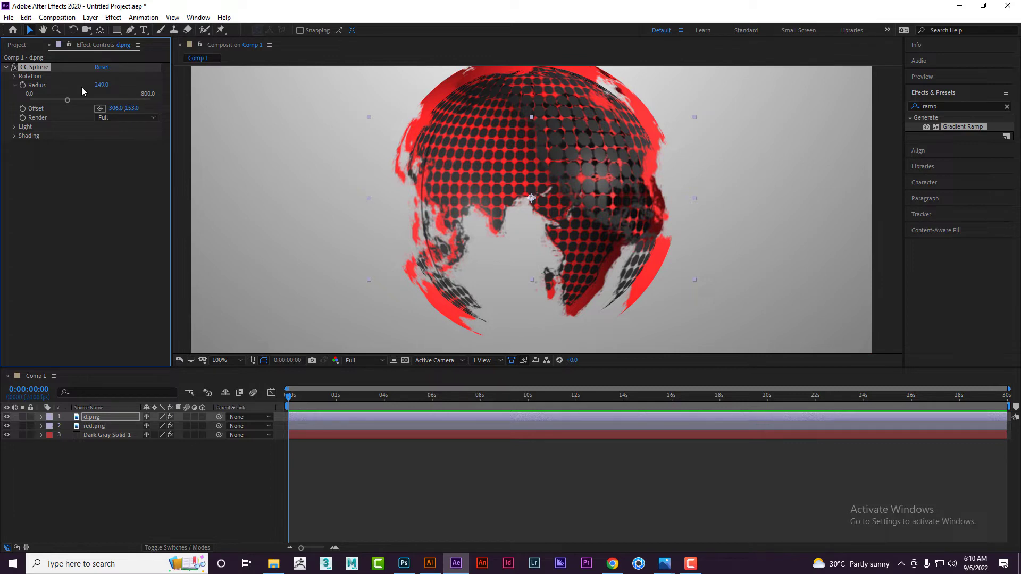
drag(110, 420, 110, 431)
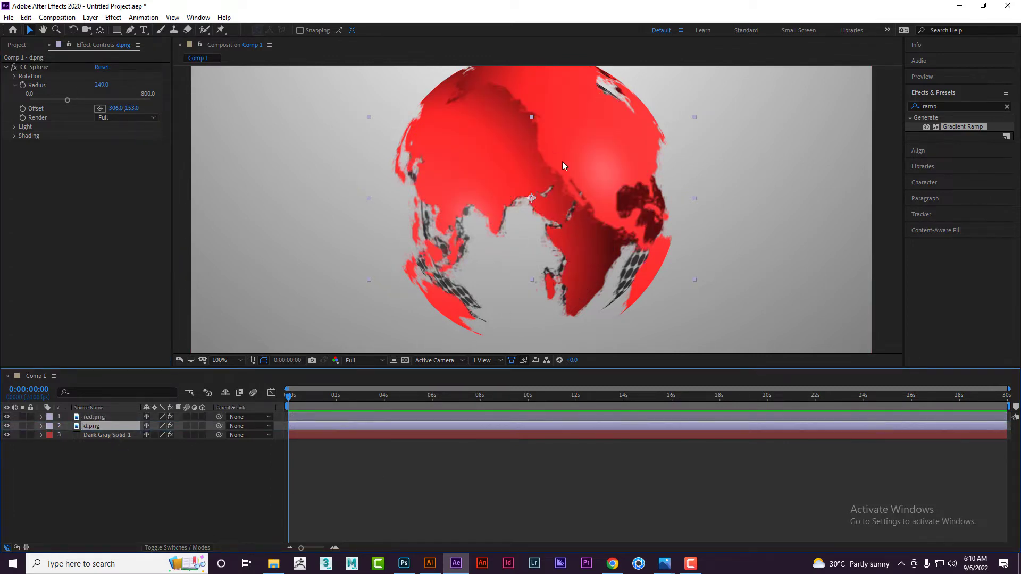
Set the CC Sphere render mode of the red.png layer to Outside
click(101, 416)
click(5, 67)
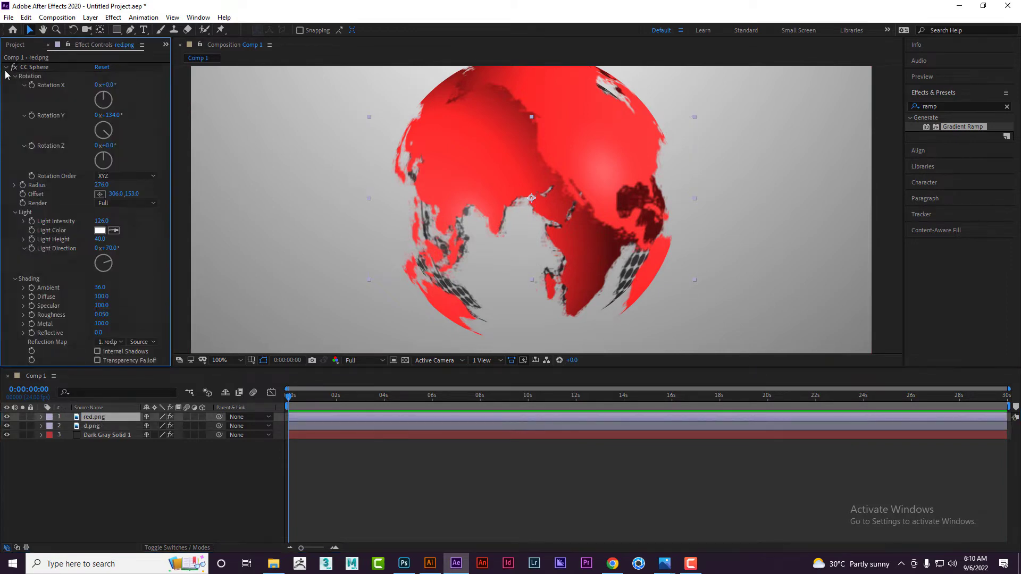
click(14, 77)
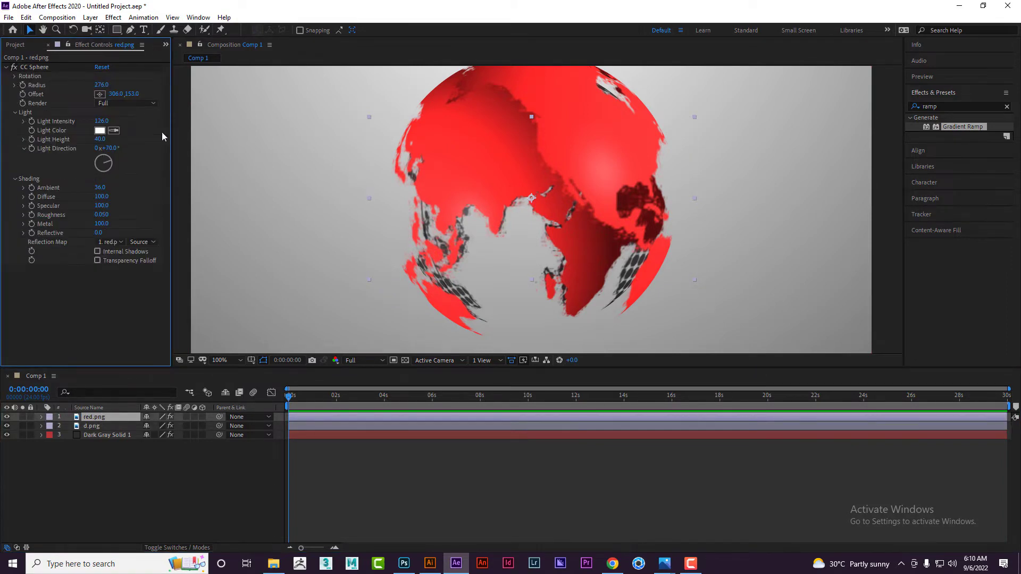
click(127, 104)
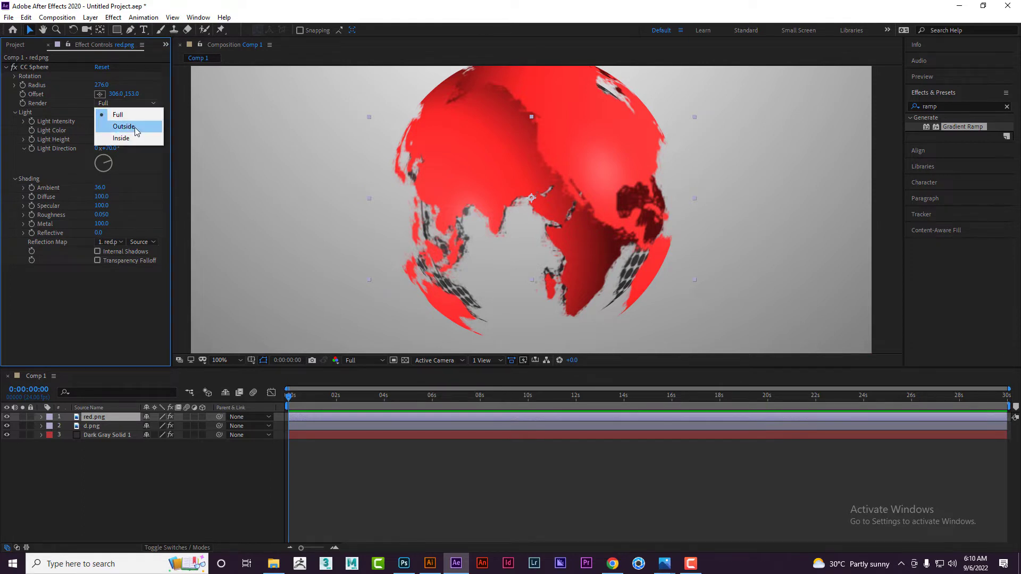
click(135, 128)
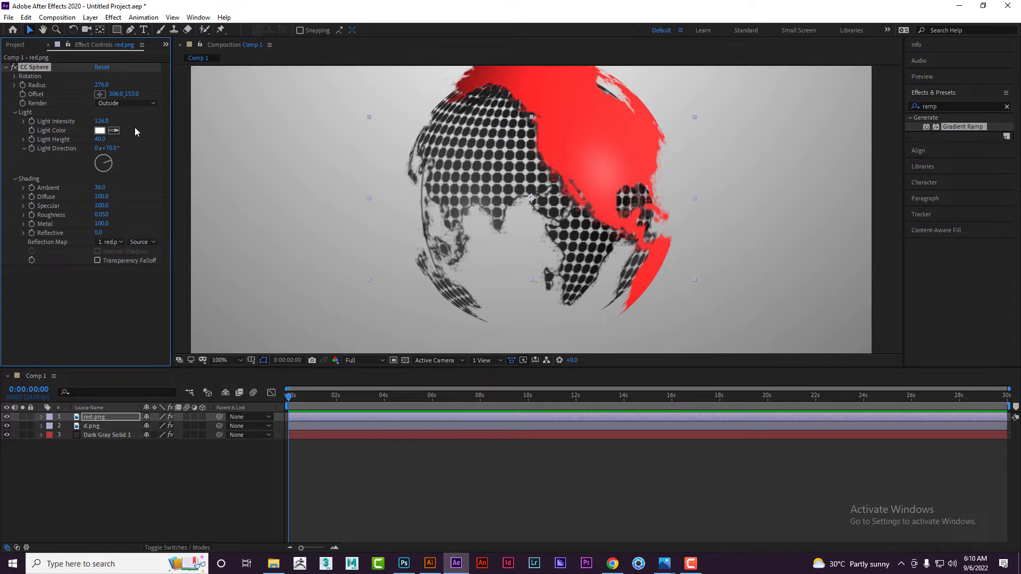
Duplicate the red.png layer, place the copy below d.png and set its CC Sphere render mode to Inside
click(112, 417)
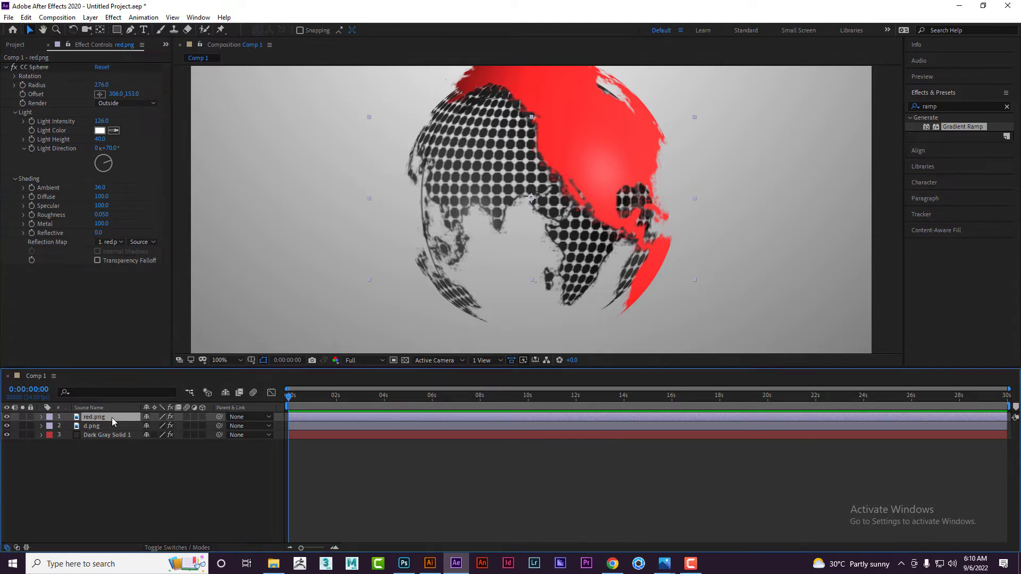
key(ctrl+d)
drag(110, 418, 102, 441)
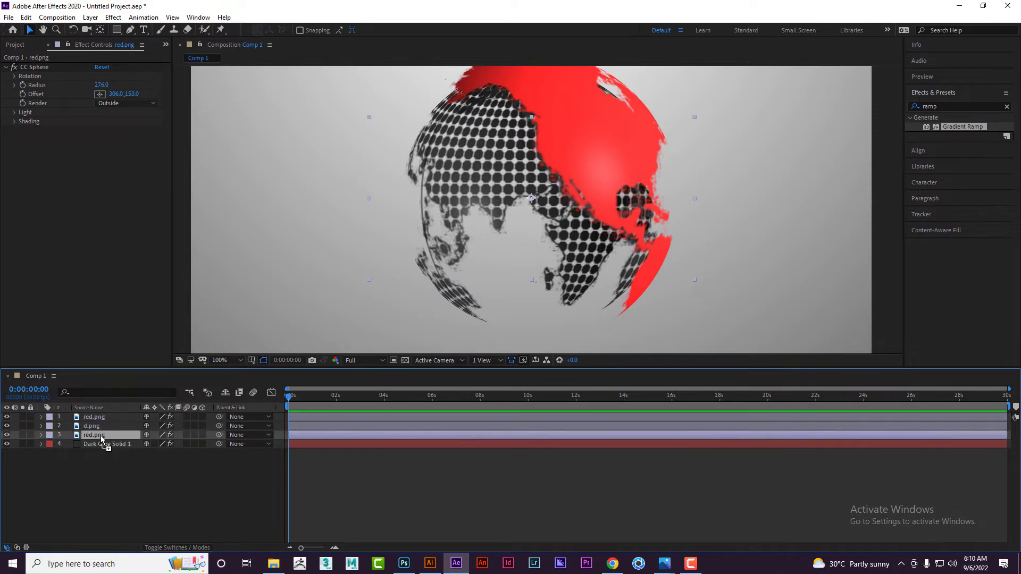
click(124, 104)
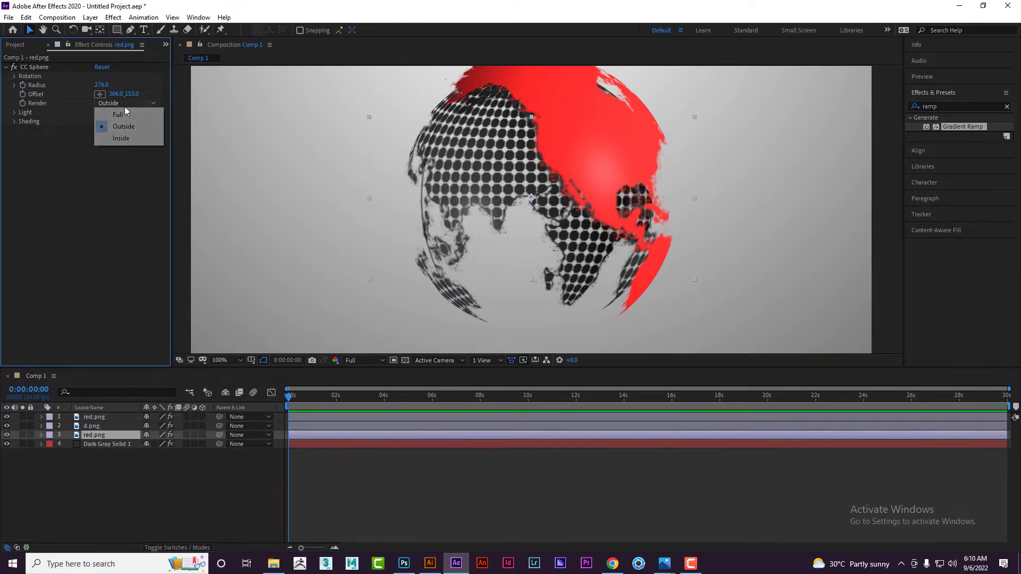
click(130, 140)
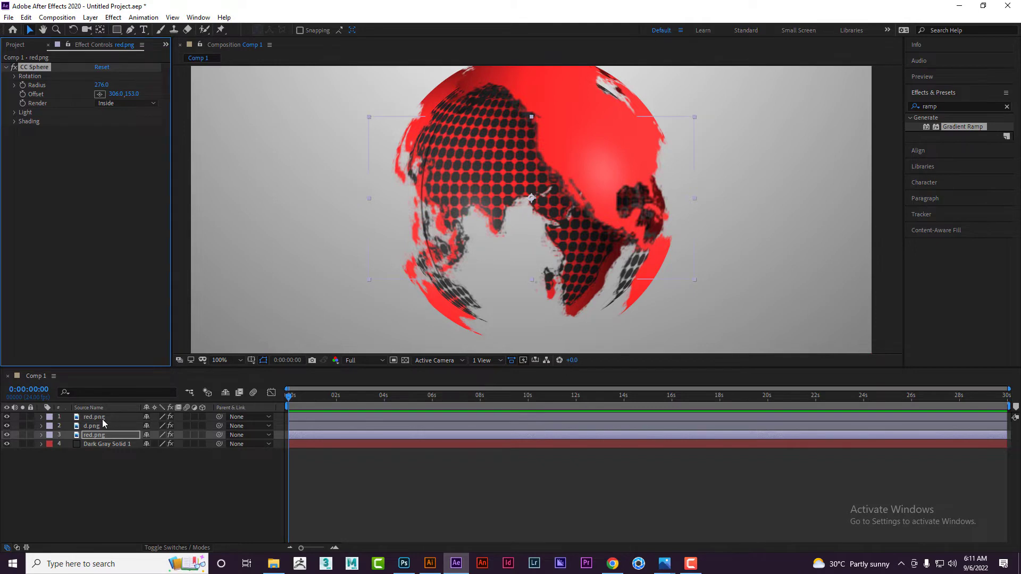
scroll(499, 307, down, 2)
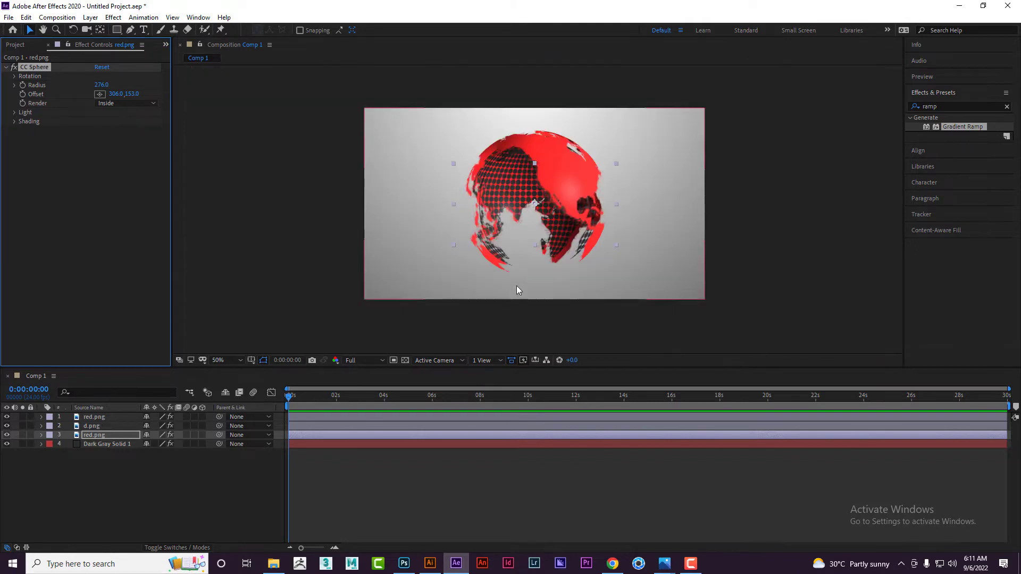
click(254, 474)
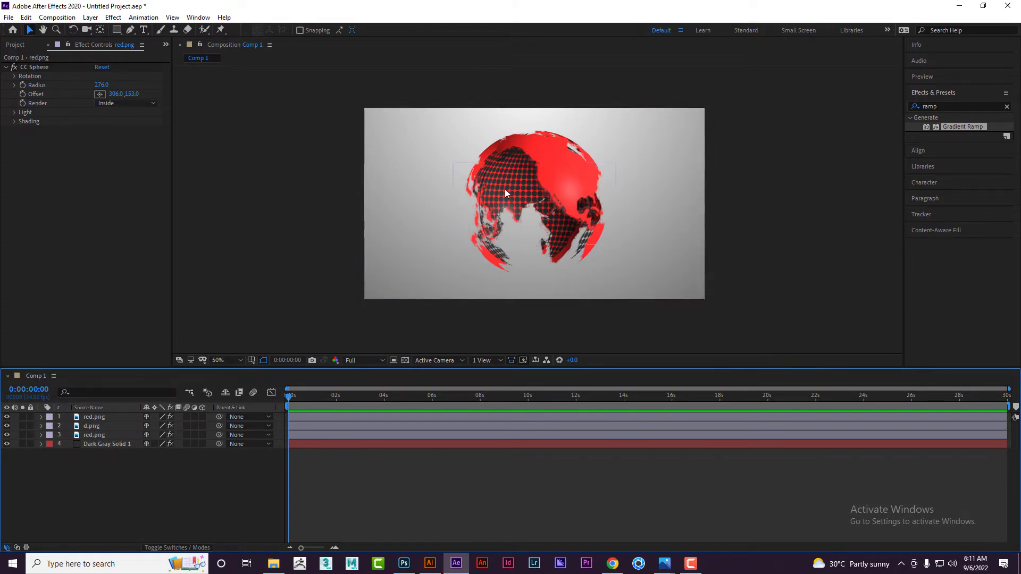
Try rotating the d.png layer and turning its sphere to 1x+62° around Y, and undo both rotations
click(101, 427)
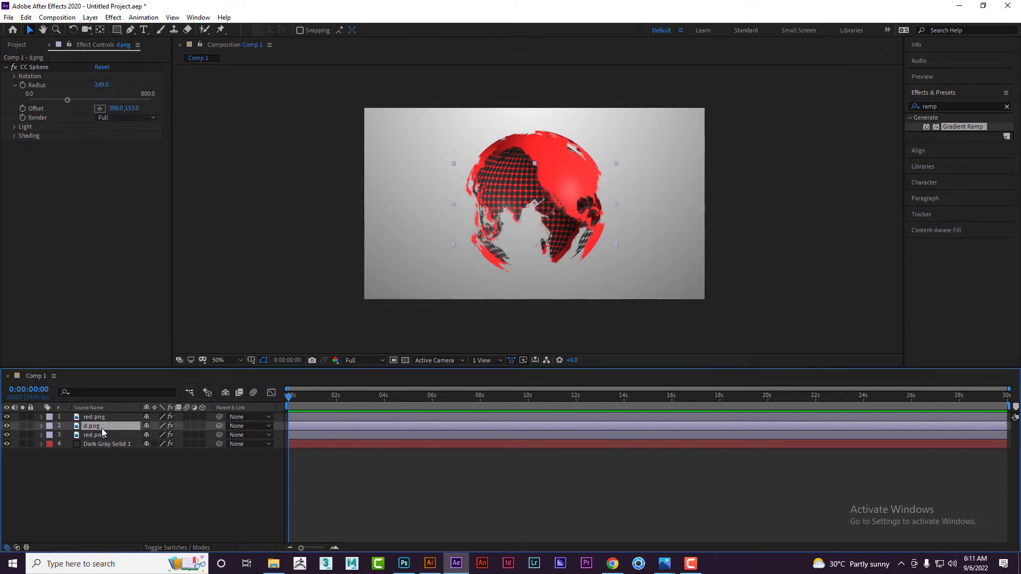
key(r)
drag(156, 435, 182, 435)
key(ctrl+z)
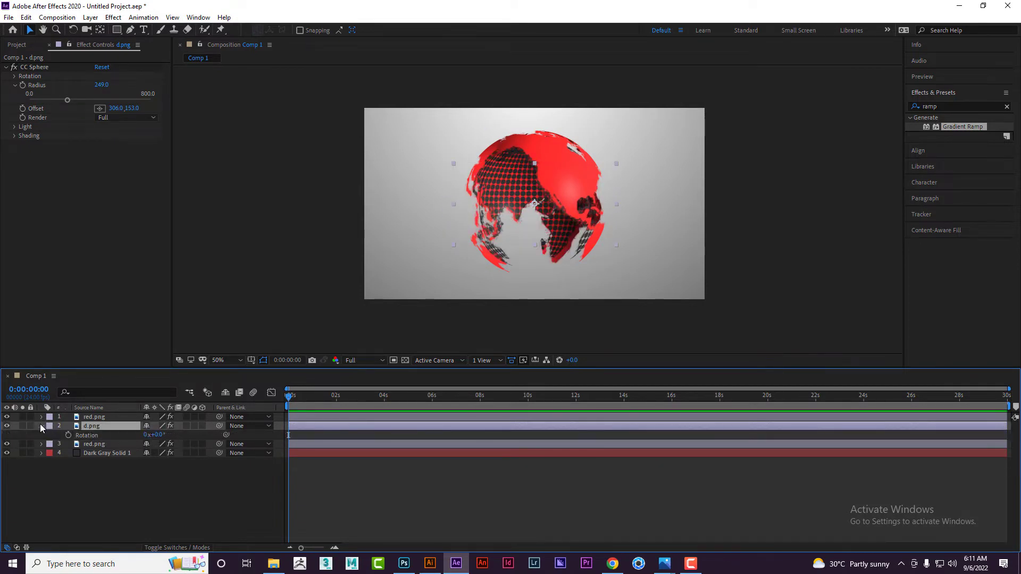
click(42, 426)
click(15, 76)
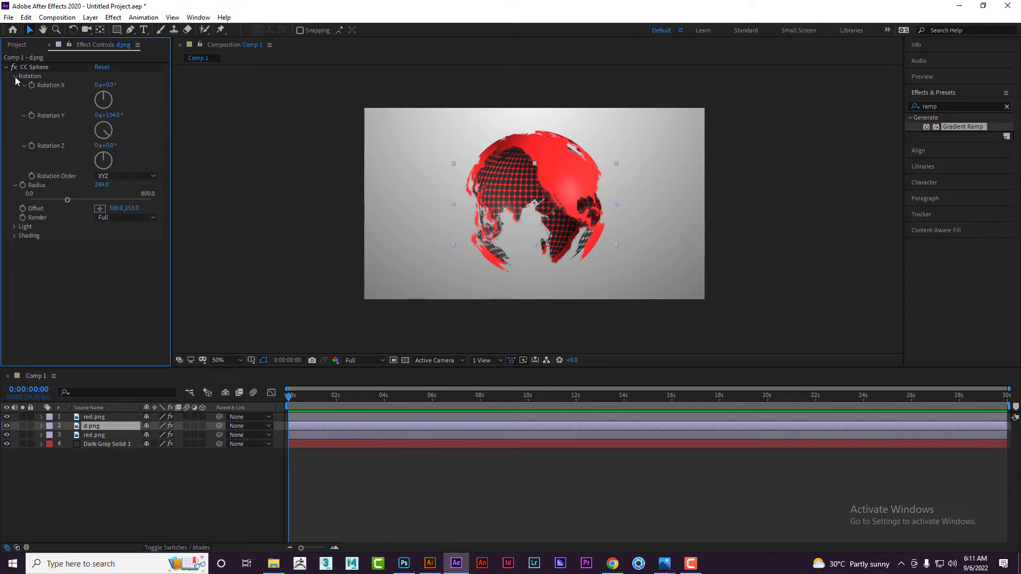
drag(122, 117, 301, 148)
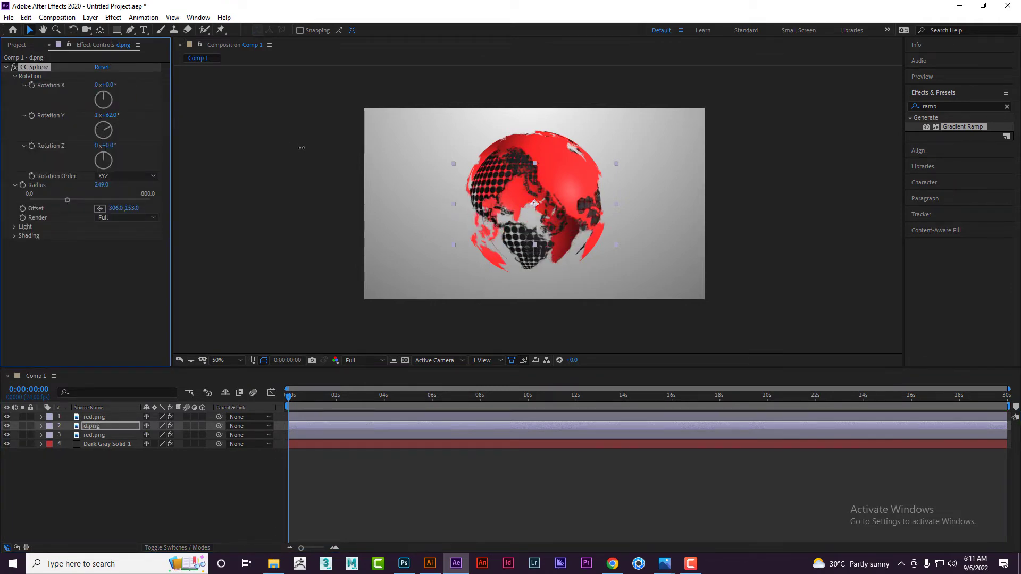
key(ctrl+z)
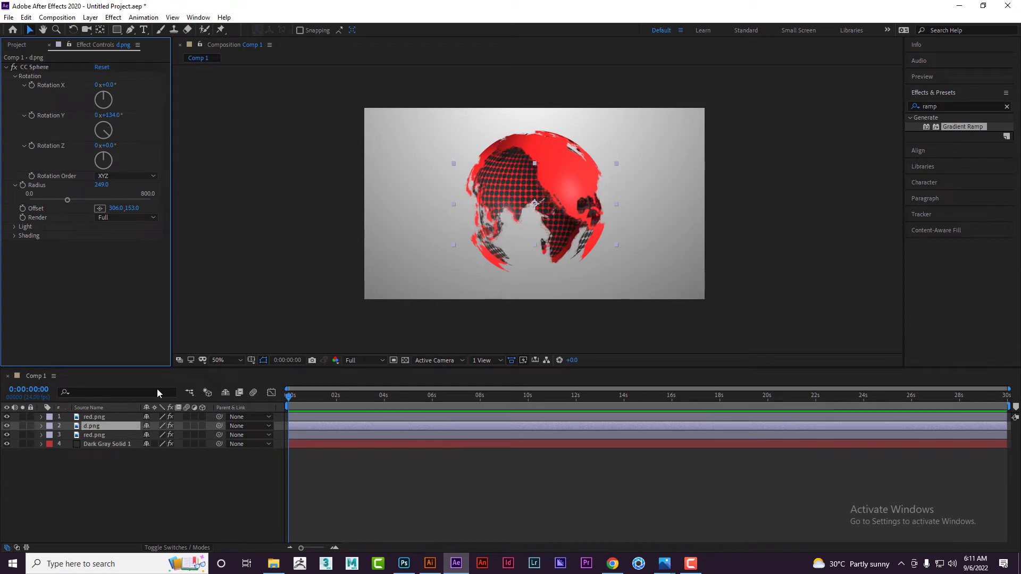
Create a full-composition solid layer in white, FFFFFF
right_click(137, 482)
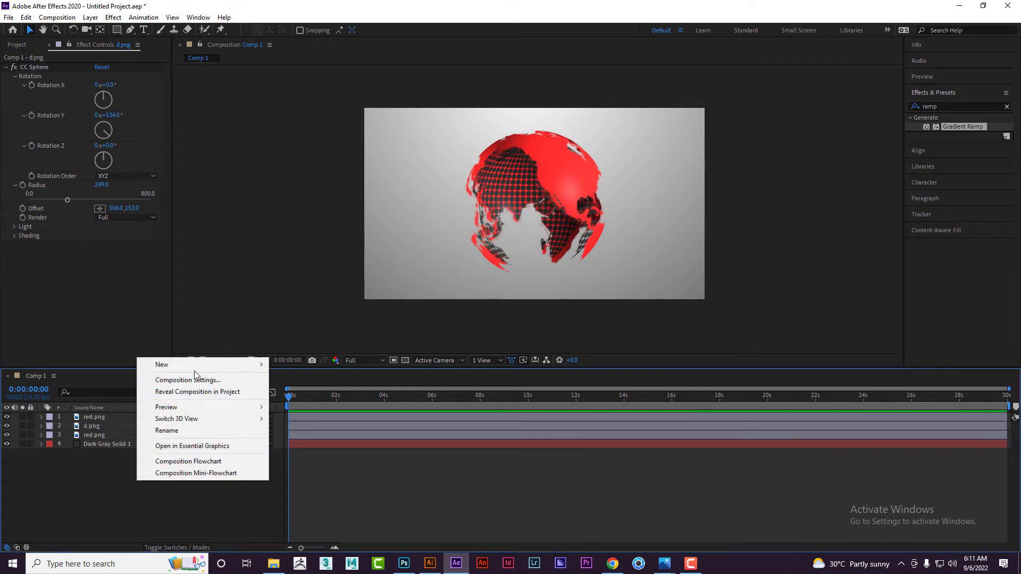
mouse_move(245, 365)
click(336, 391)
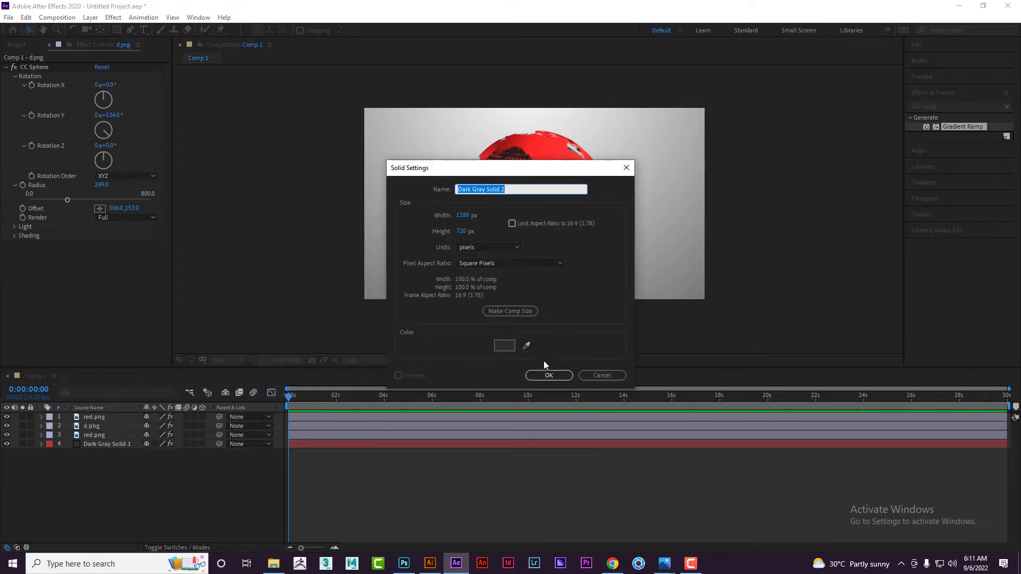
click(504, 345)
click(137, 268)
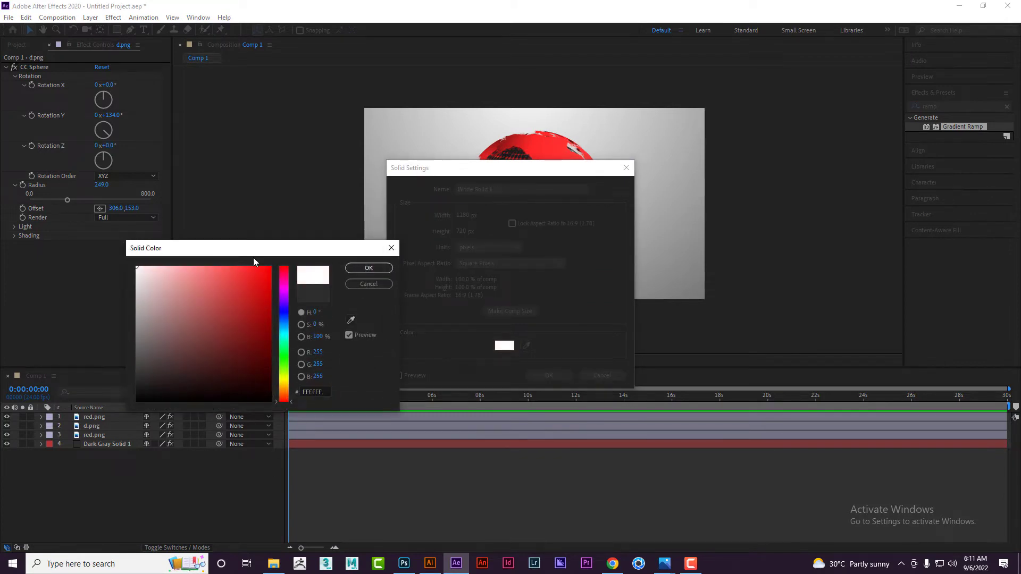
click(368, 267)
click(552, 371)
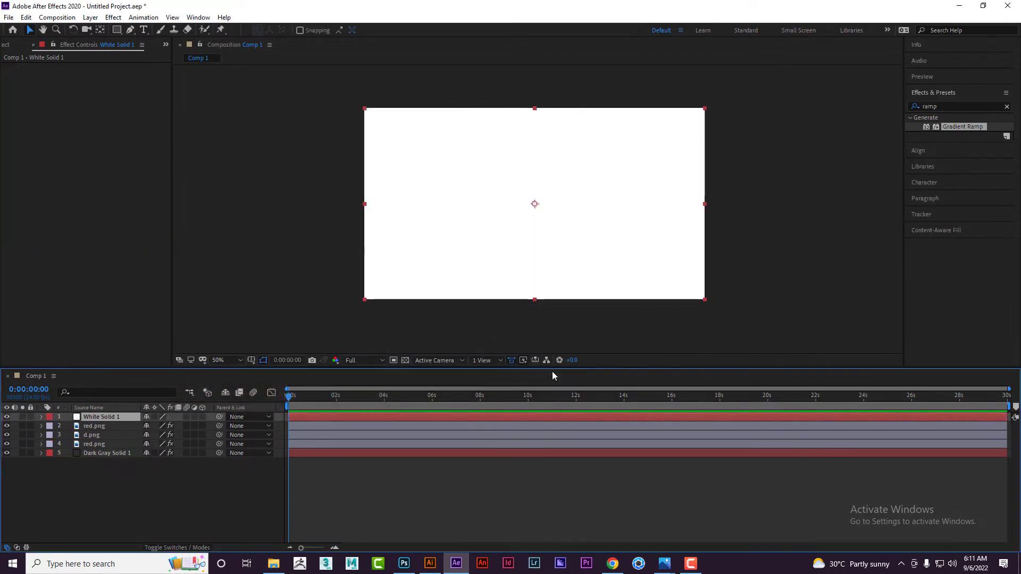
Paste the CC Sphere effect onto the white solid and center the sphere over the globe at offset 640, 359
key(ctrl+v)
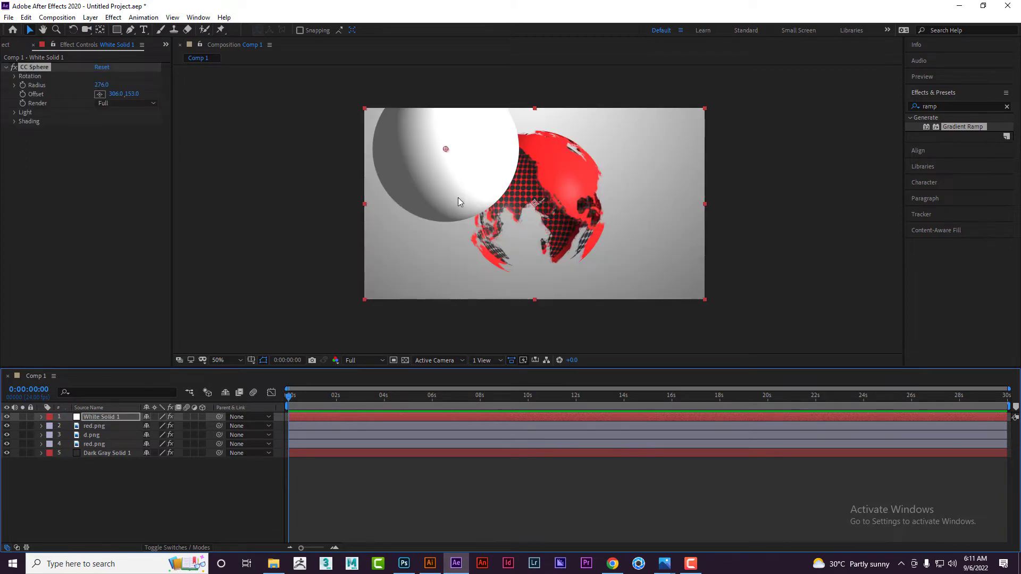
drag(445, 149, 534, 204)
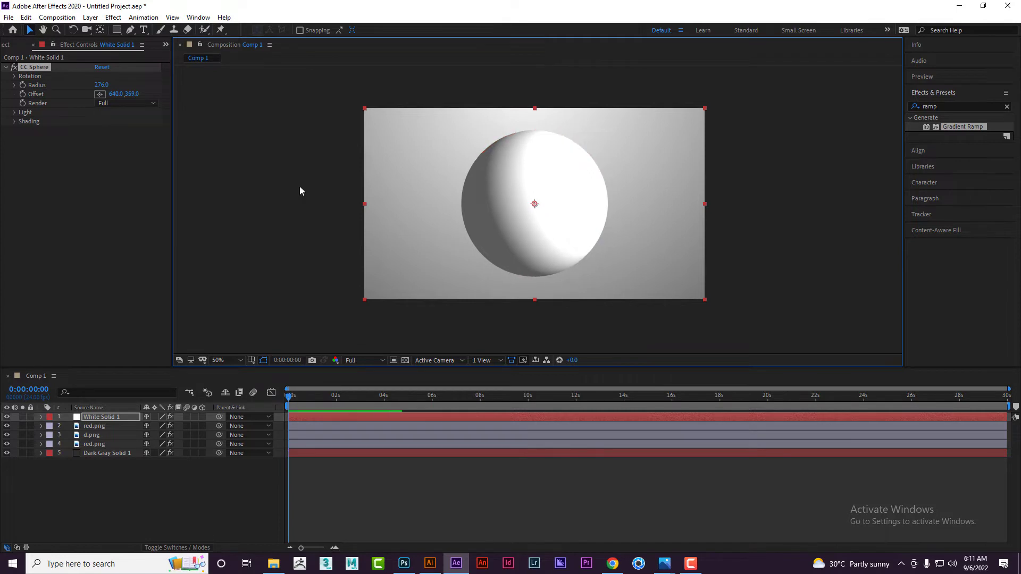
Set the white sphere's radius to 282 and lower its layer opacity to 11%
drag(102, 85, 111, 85)
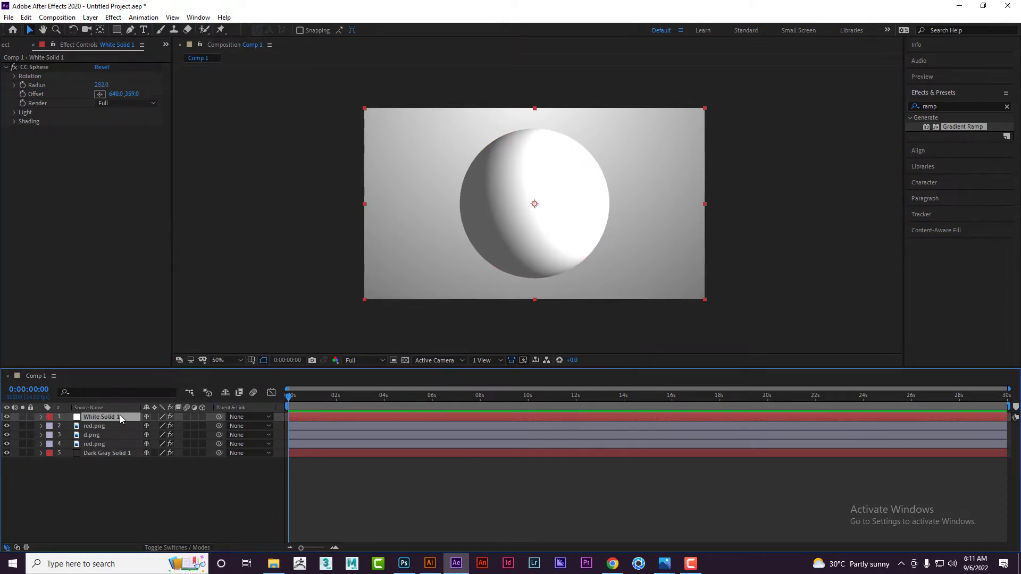
key(t)
drag(147, 426, 103, 428)
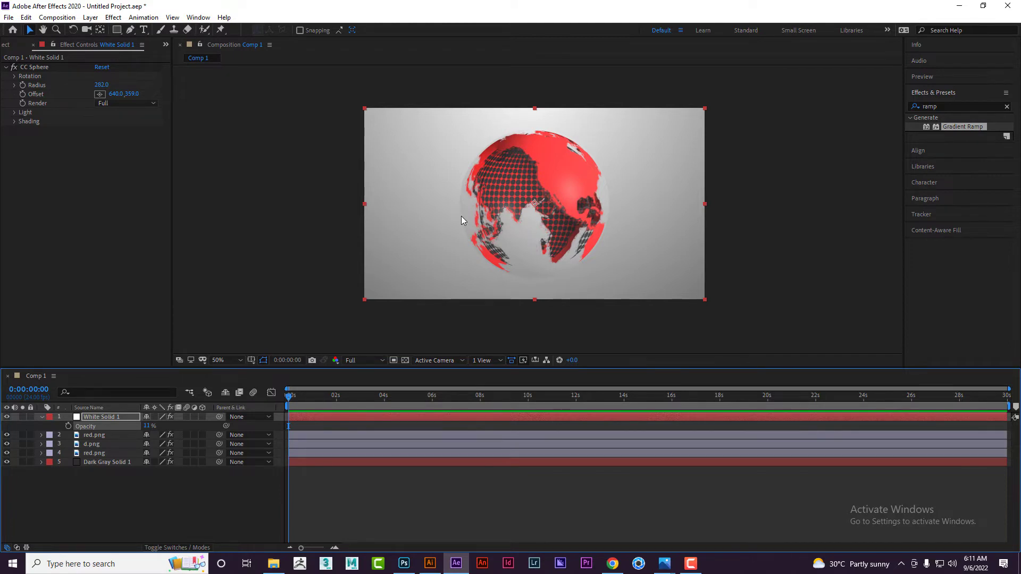
Apply CC Light Sweep to the white solid and move the sweep center to 750, 292 over the globe
click(957, 104)
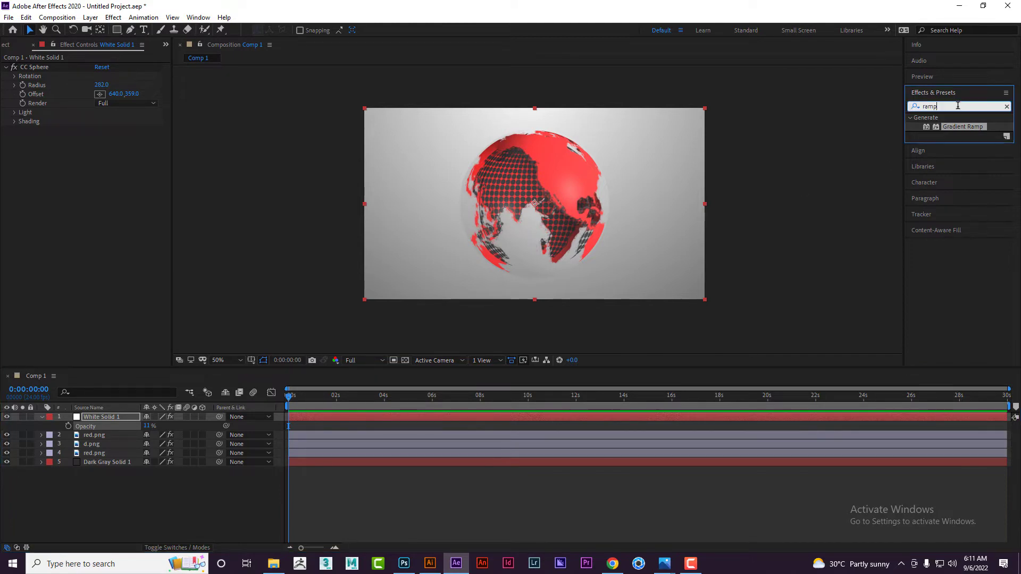
text(lig)
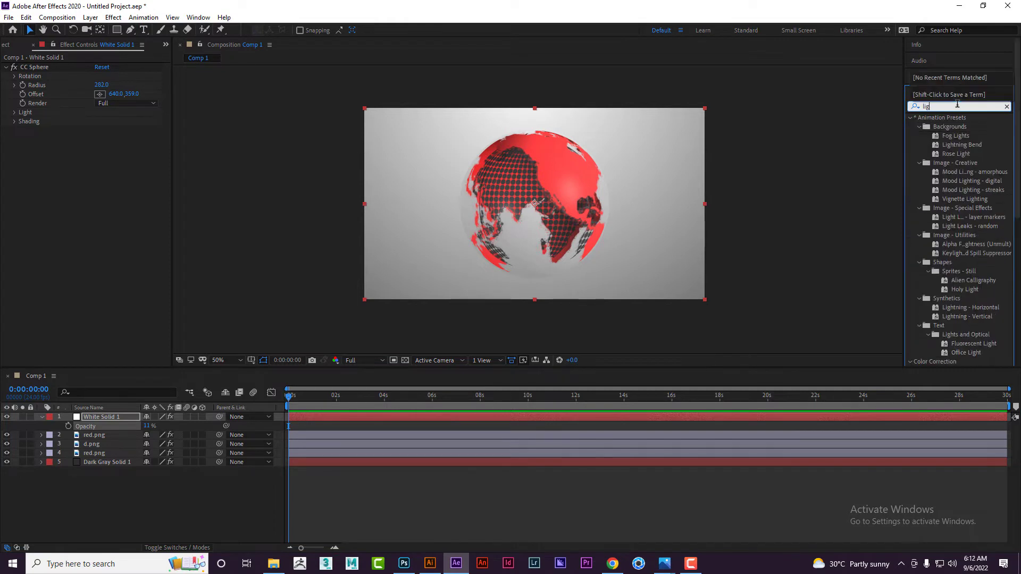
text(ht s)
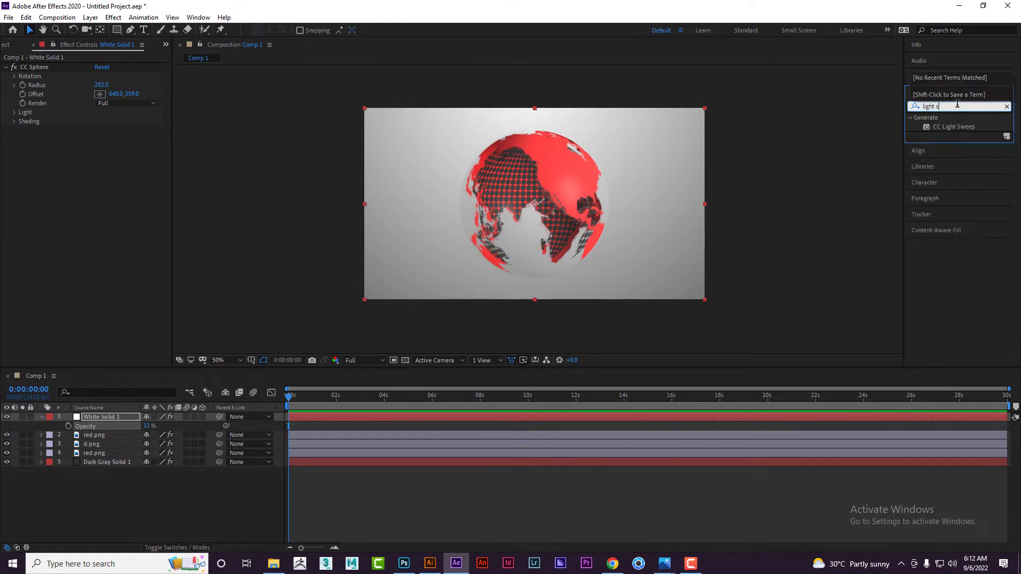
double_click(963, 126)
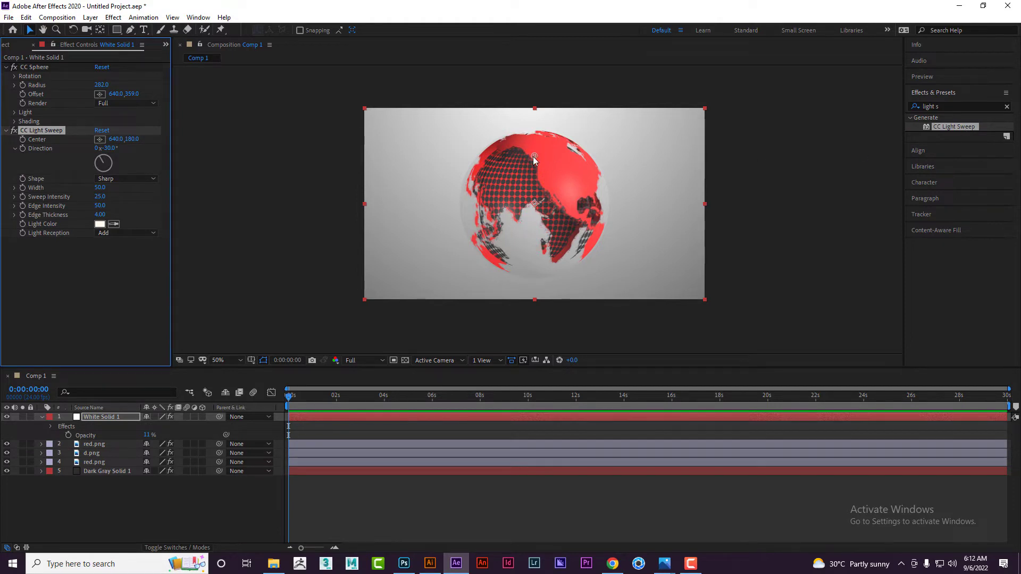
drag(533, 156, 562, 183)
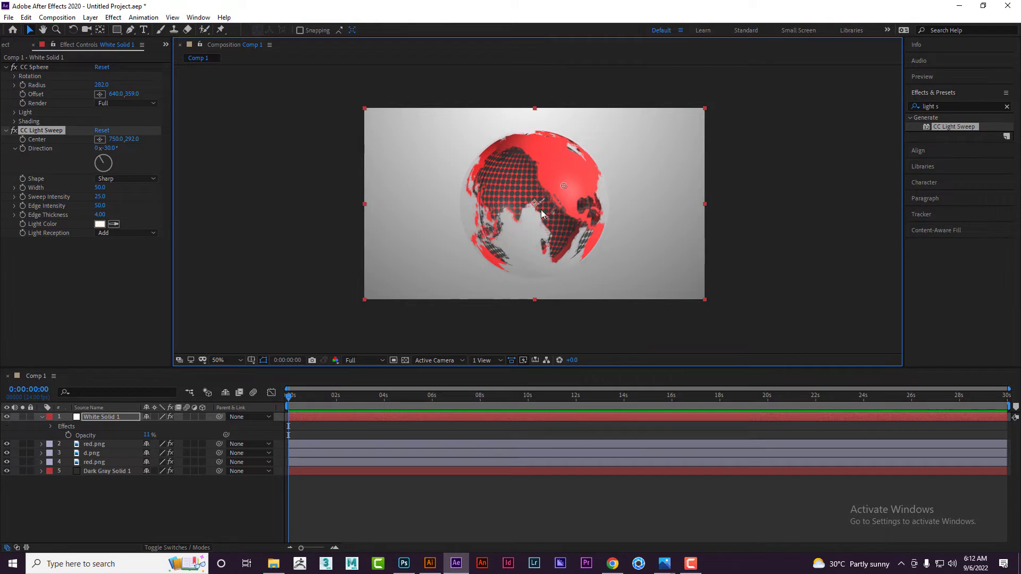
Hide the white solid and apply CC Light Sweep to the upper red.png layer
click(6, 417)
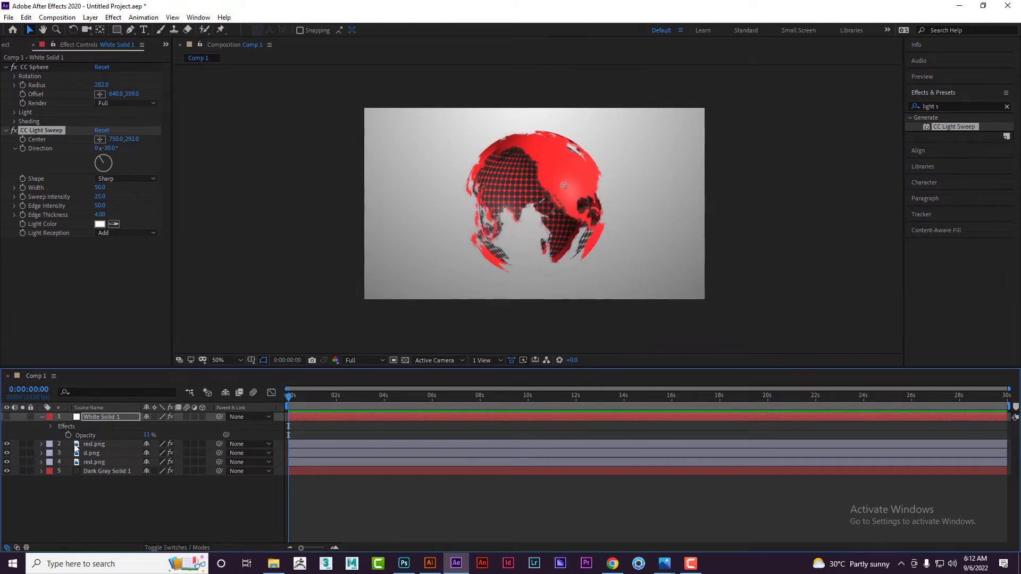
click(98, 444)
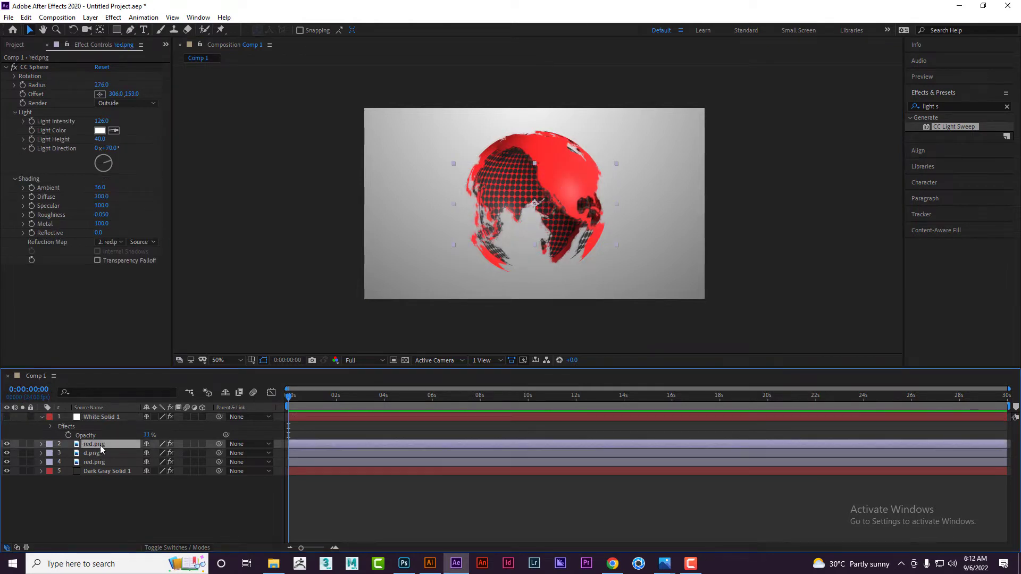
double_click(957, 127)
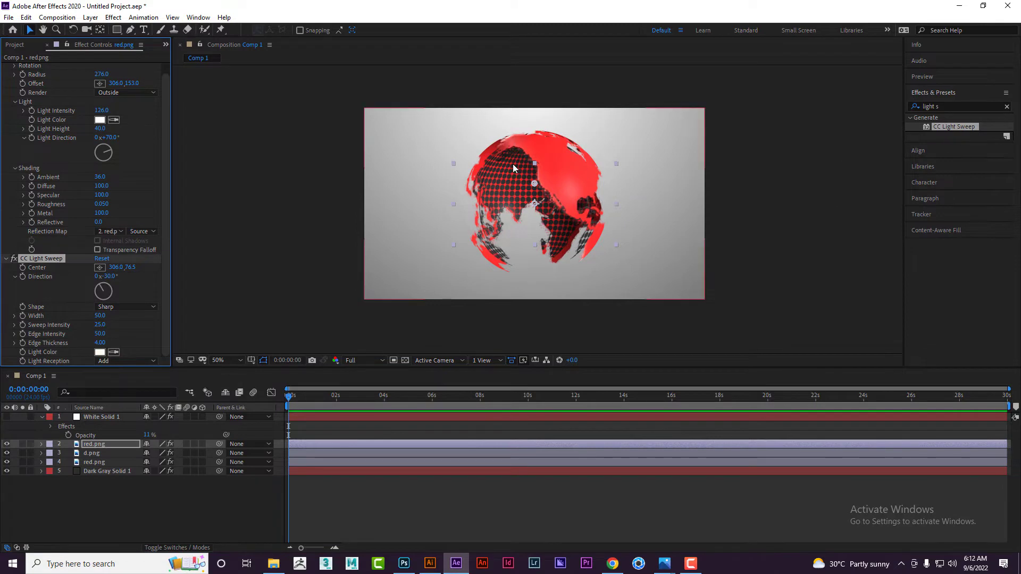
Try moving the red.png layer's light sweep center to 488, 146.5, and undo the move
scroll(514, 168, up, 2)
drag(513, 202, 610, 241)
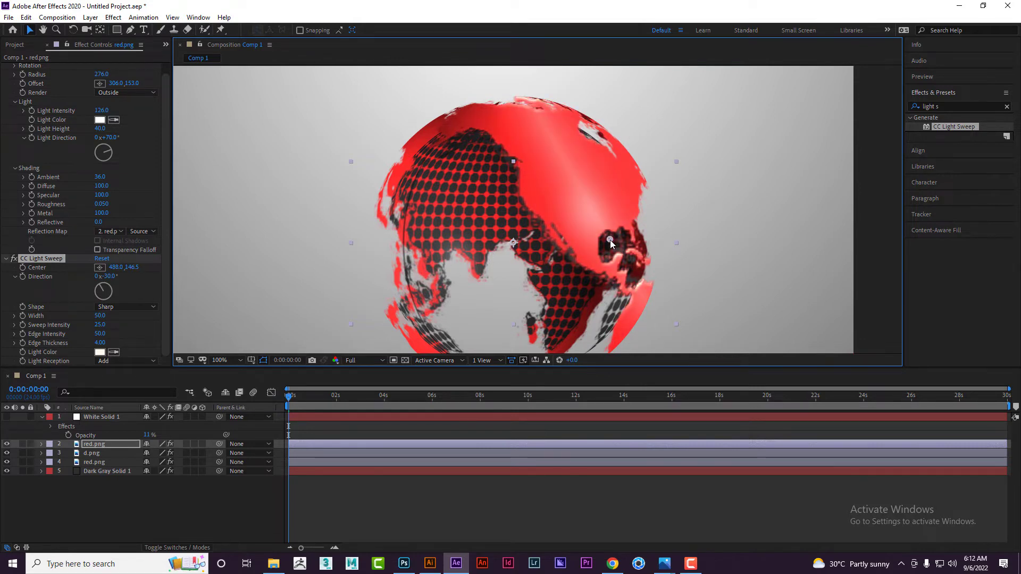
key(ctrl+z)
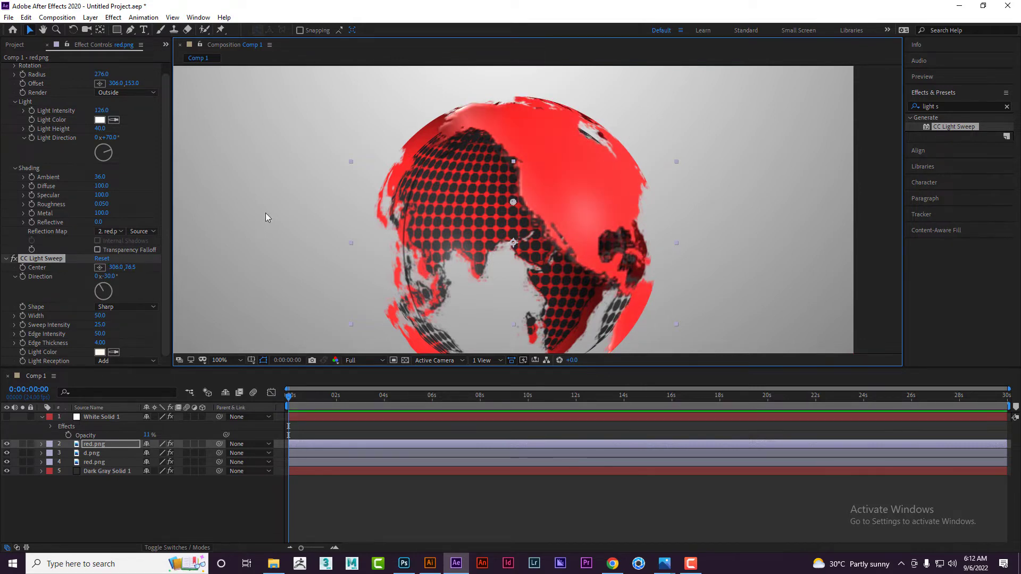
Show the white solid again, try raising its opacity to 100%, and undo the opacity change
click(115, 415)
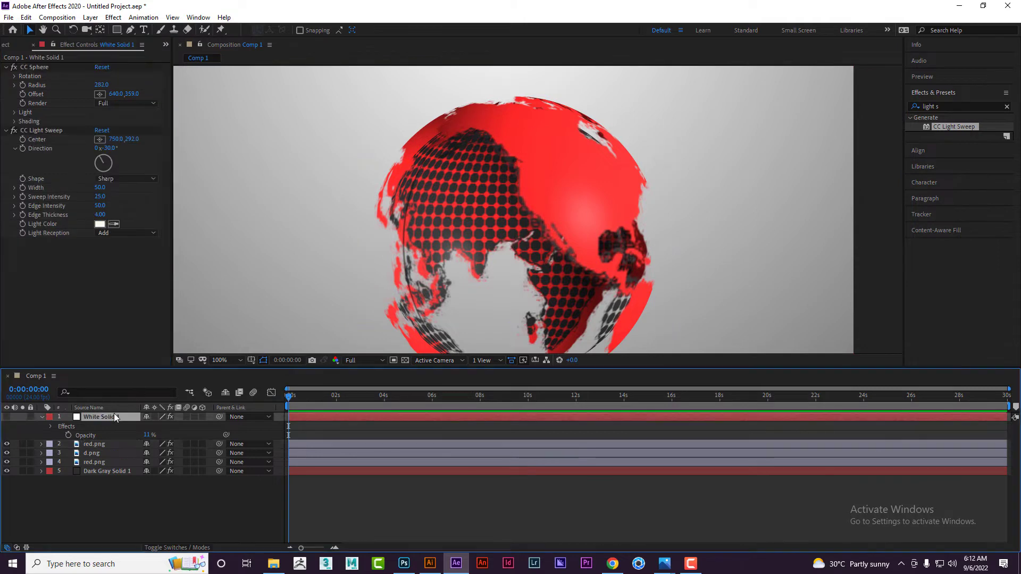
click(7, 417)
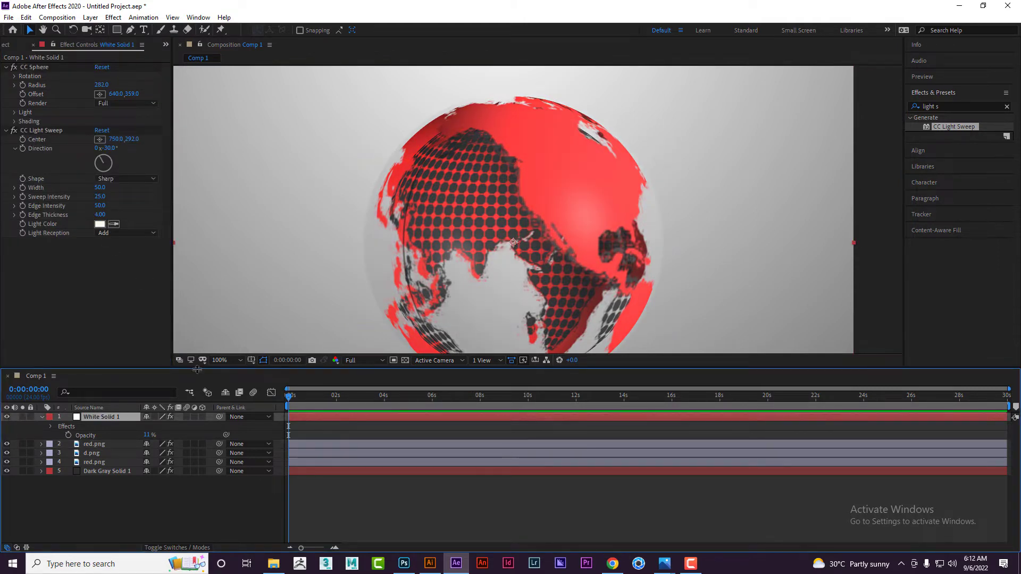
drag(145, 435, 206, 435)
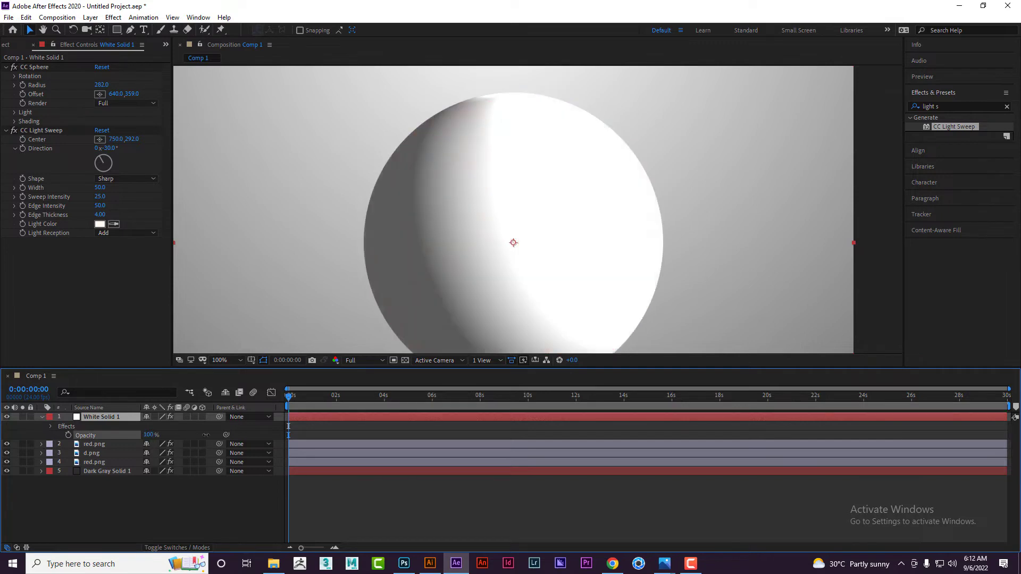
key(ctrl+z)
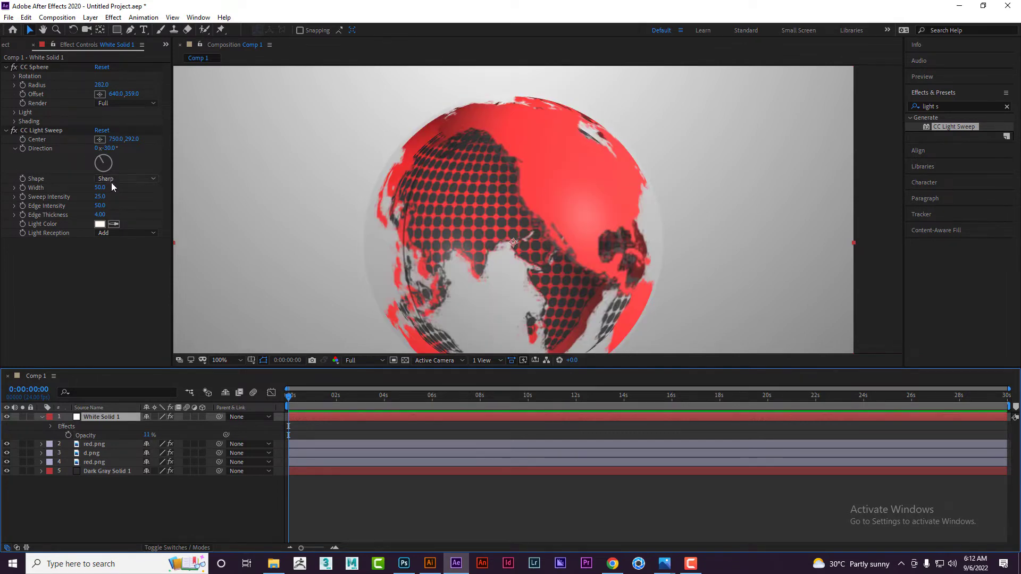
Set the white solid's light sweep width to 114 and sweep intensity to 500, and move its center to about 683, 606
drag(103, 189, 230, 202)
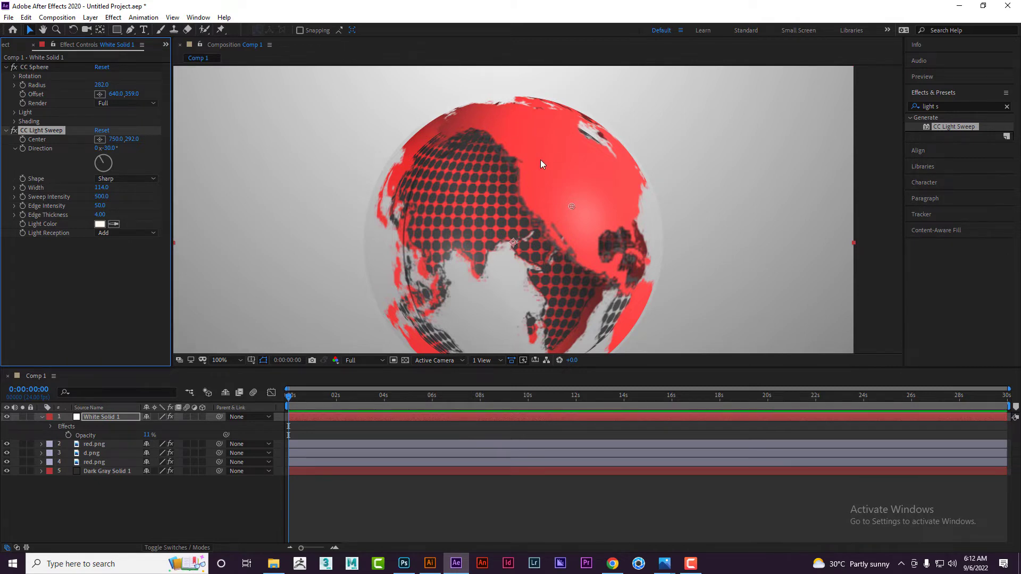
drag(569, 205, 654, 196)
drag(586, 201, 440, 276)
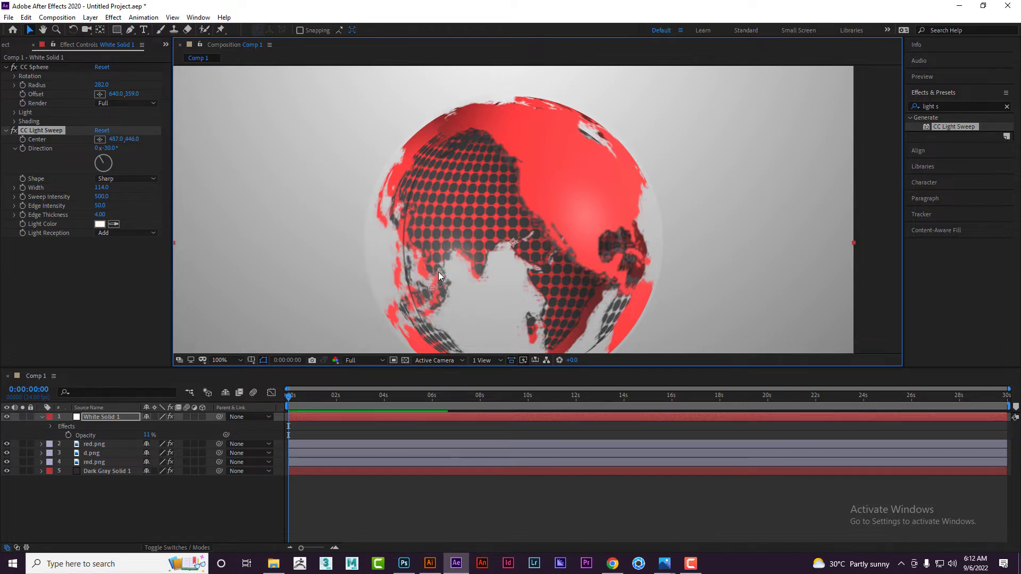
key(comma)
drag(484, 247, 537, 288)
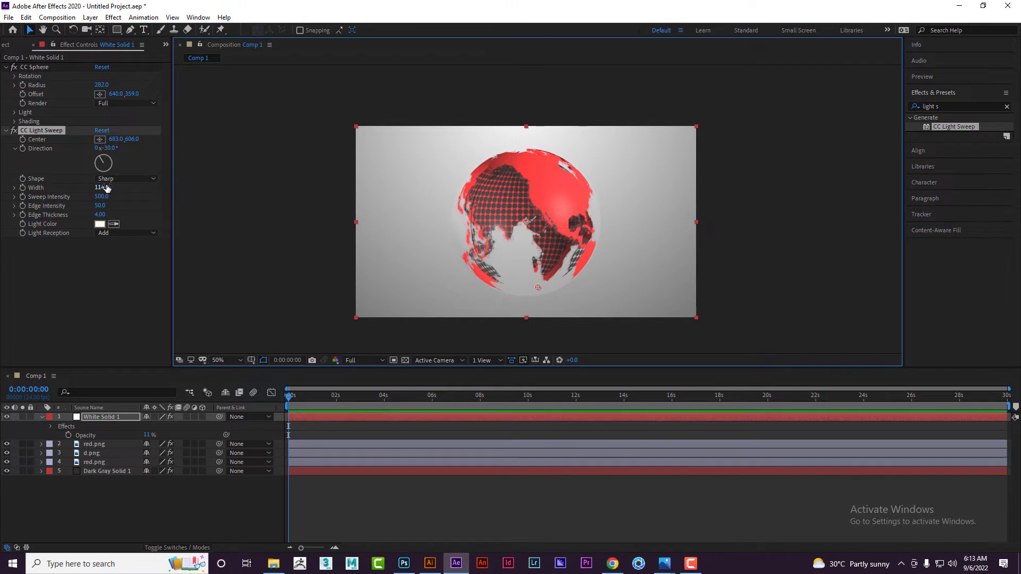
Set the CC Light Sweep on White Solid 1 to width 8, edge thickness 20 and edge intensity about 268
drag(102, 190, 63, 197)
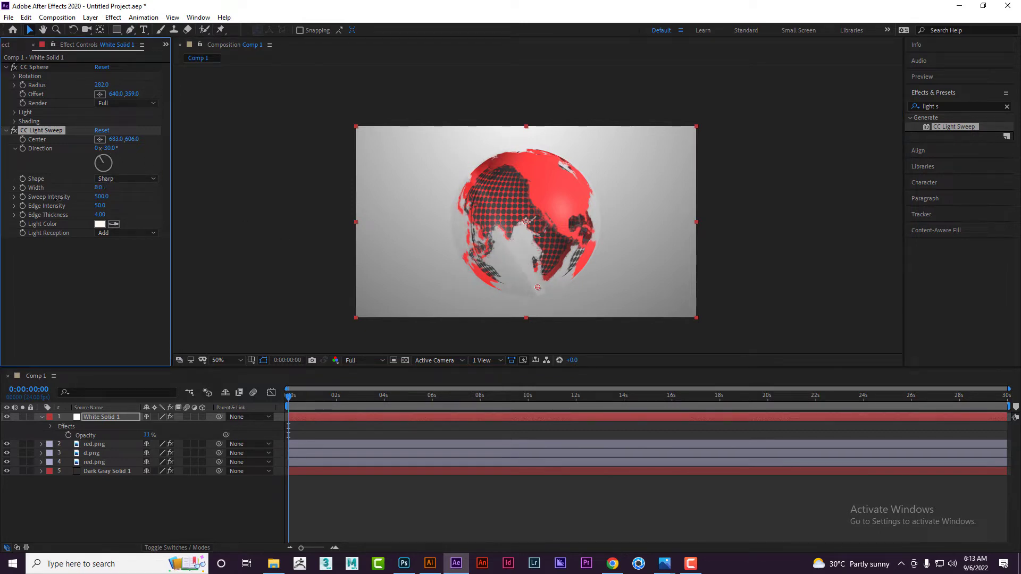
drag(99, 215, 154, 215)
scroll(502, 247, up, 2)
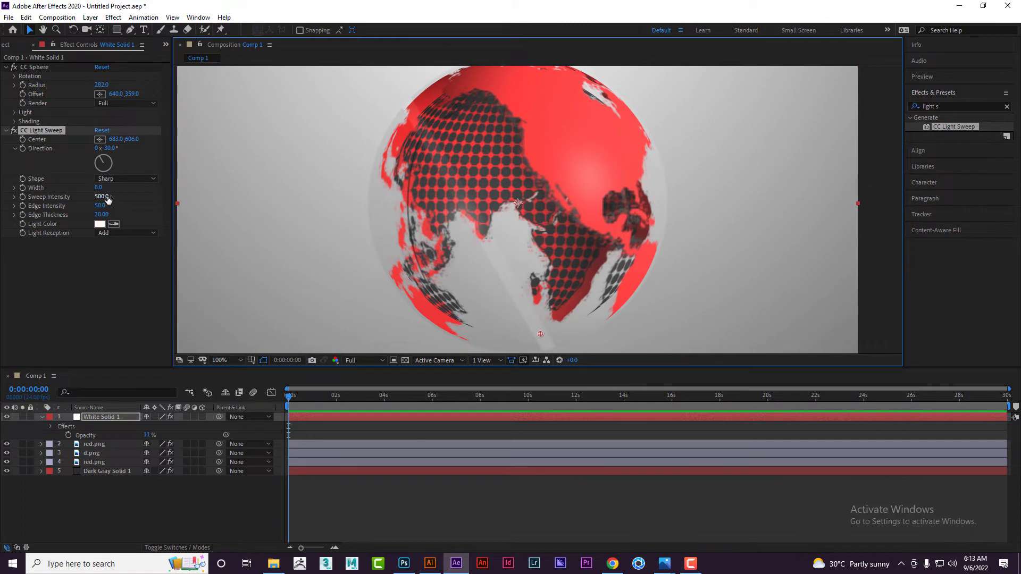
drag(104, 208, 147, 201)
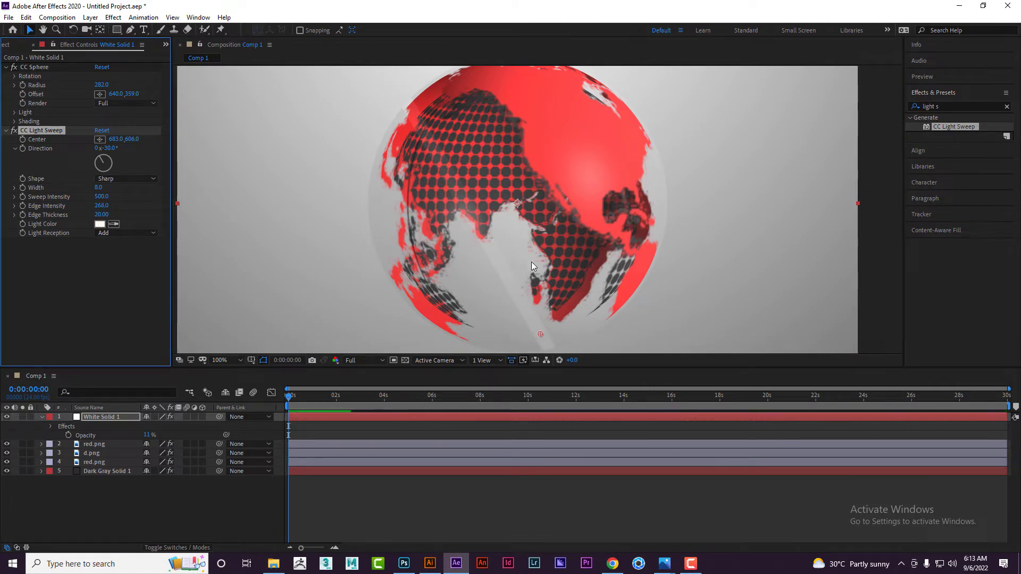
Move the light sweep's center to about 772, 585 near the globe's lower edge and set its width to 42
drag(543, 334, 593, 322)
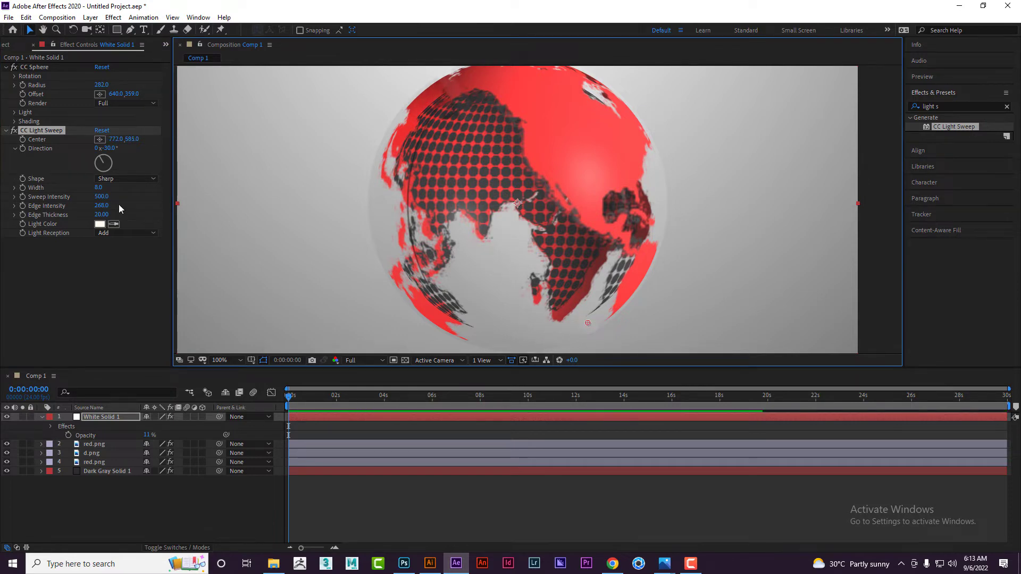
drag(100, 187, 113, 187)
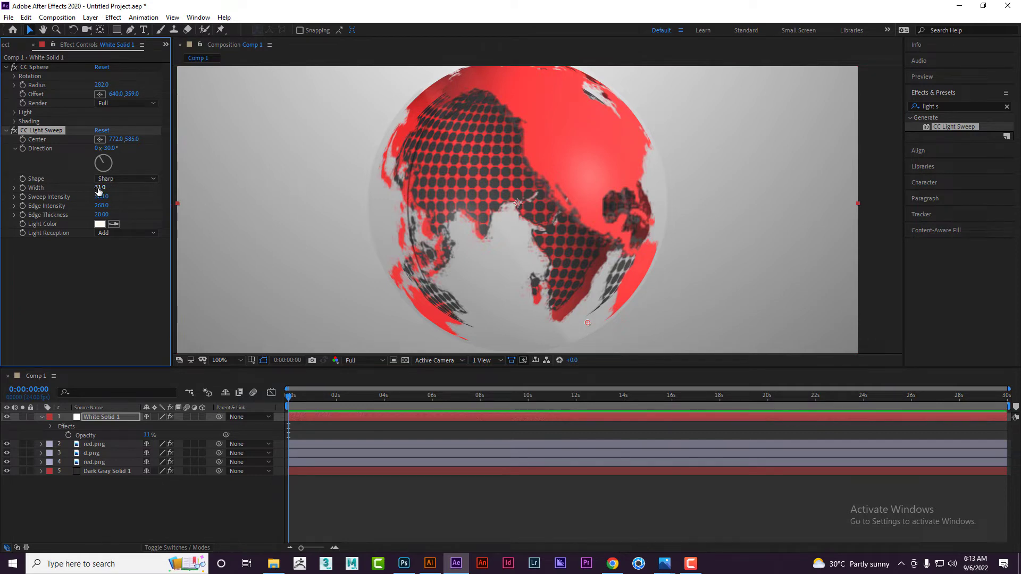
drag(101, 187, 106, 187)
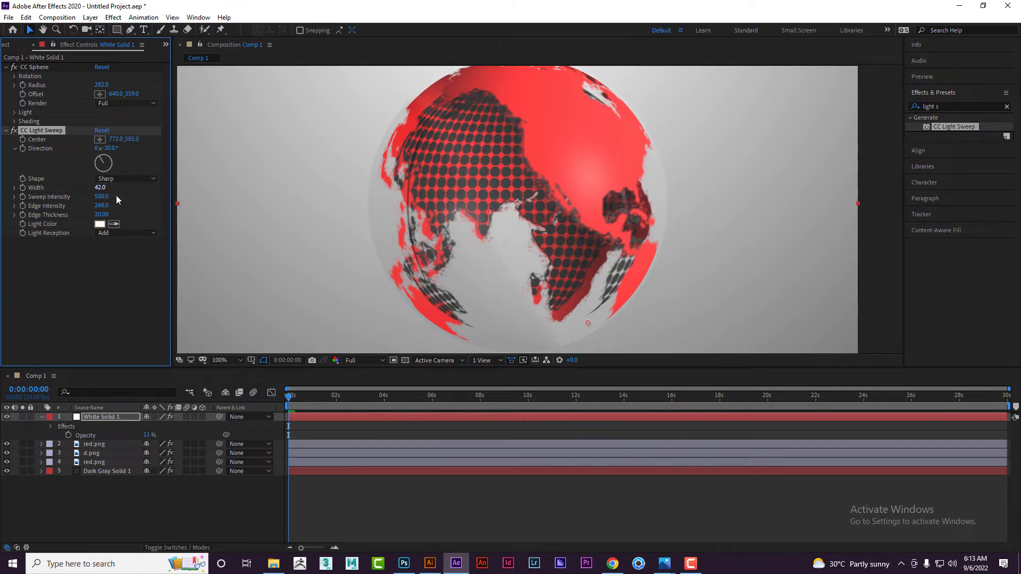
key(comma)
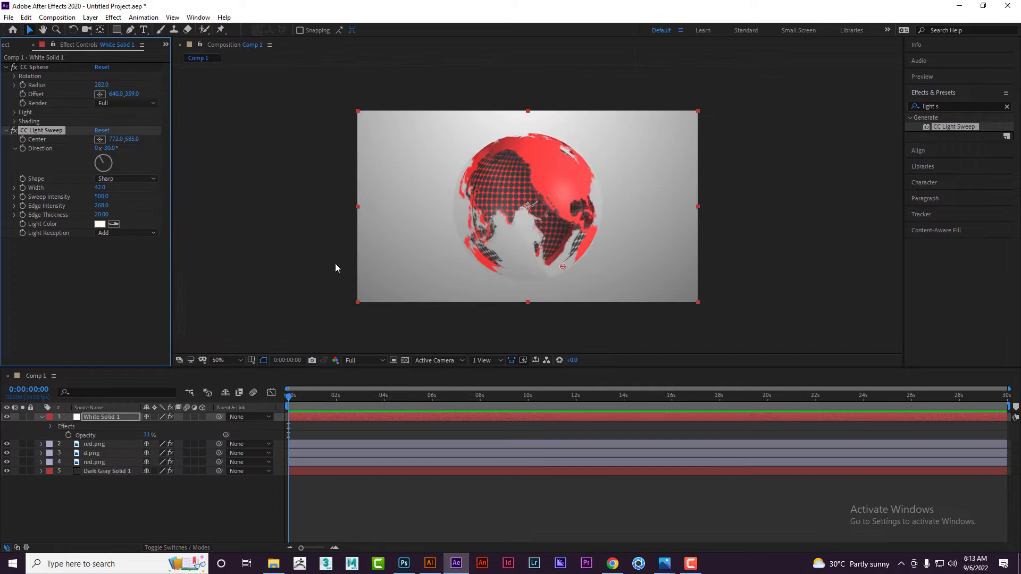
Try the Composite and Cutout light reception modes for the light sweep and return it to Add
click(133, 233)
click(126, 258)
click(125, 234)
click(127, 268)
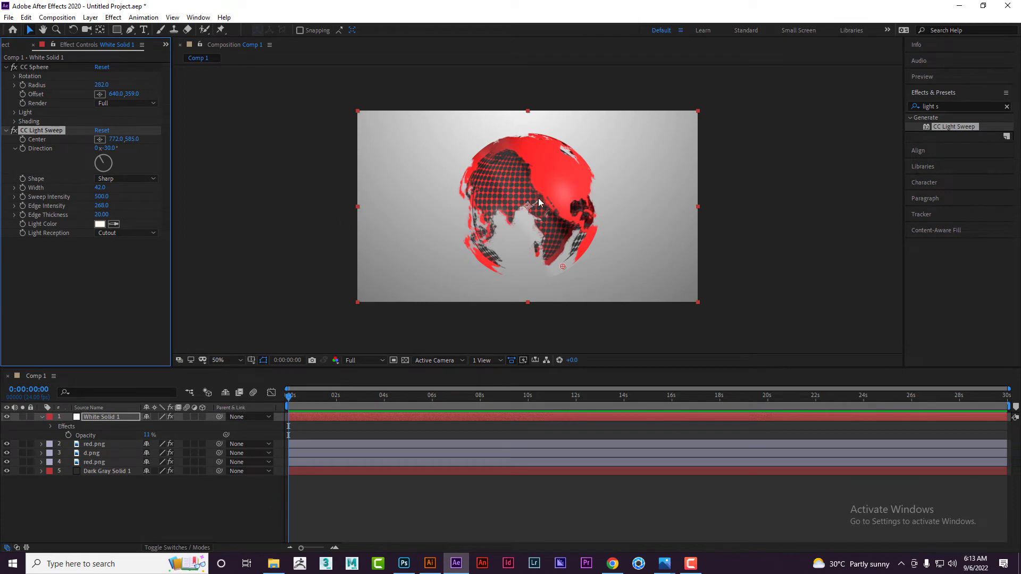
mouse_move(562, 266)
mouse_down()
mouse_move(598, 254)
mouse_move(521, 295)
mouse_move(602, 260)
mouse_move(524, 284)
mouse_move(601, 272)
mouse_move(505, 301)
mouse_move(569, 277)
mouse_up()
click(106, 233)
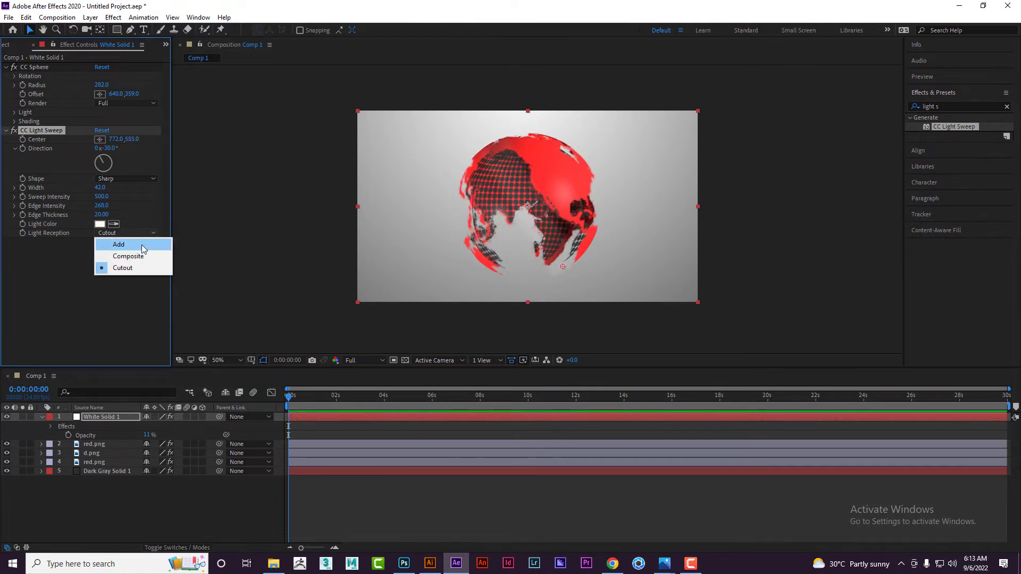
click(106, 242)
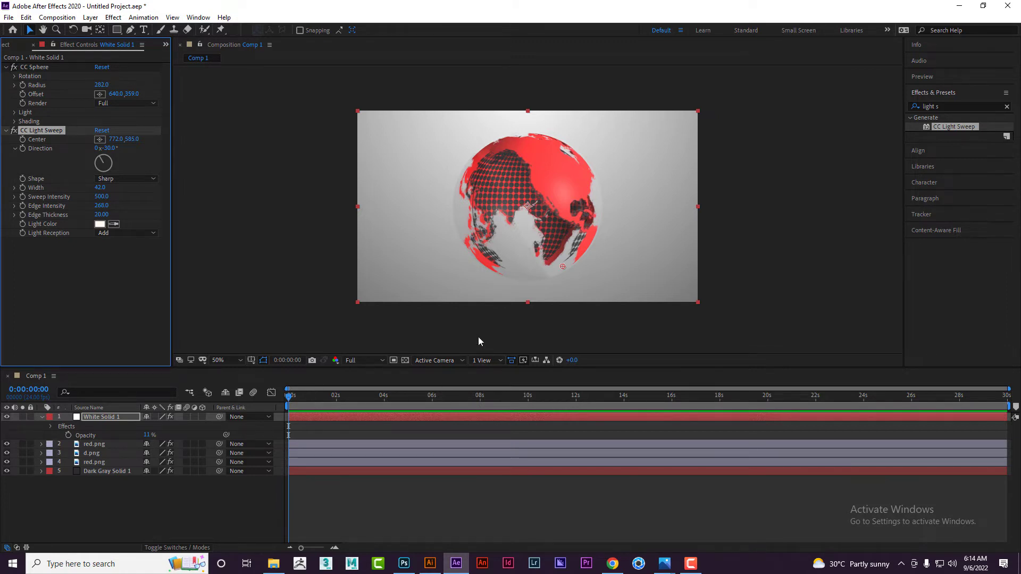
Set the CC Sphere Y rotation of the d.png layer to 150°
click(112, 419)
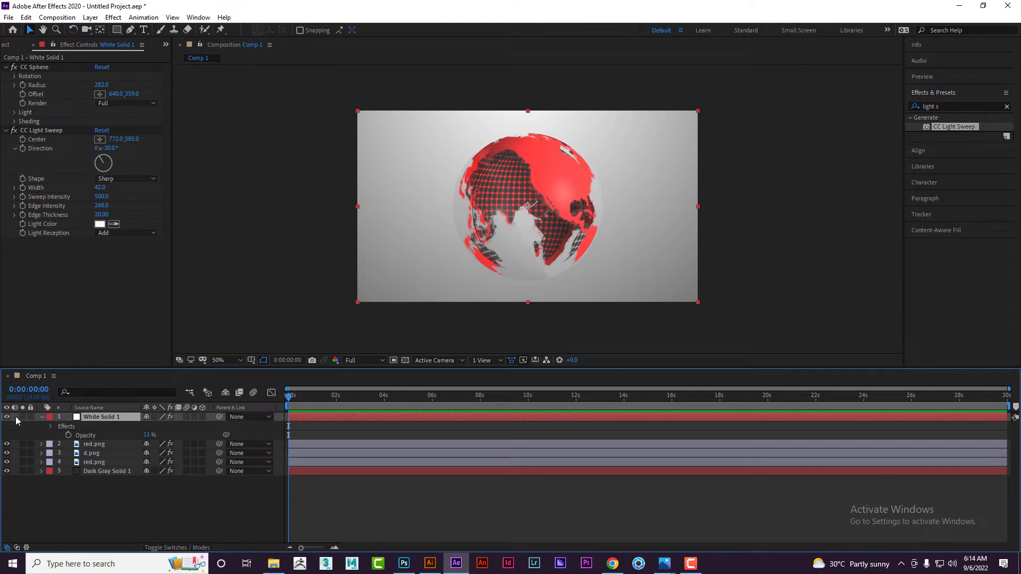
click(92, 454)
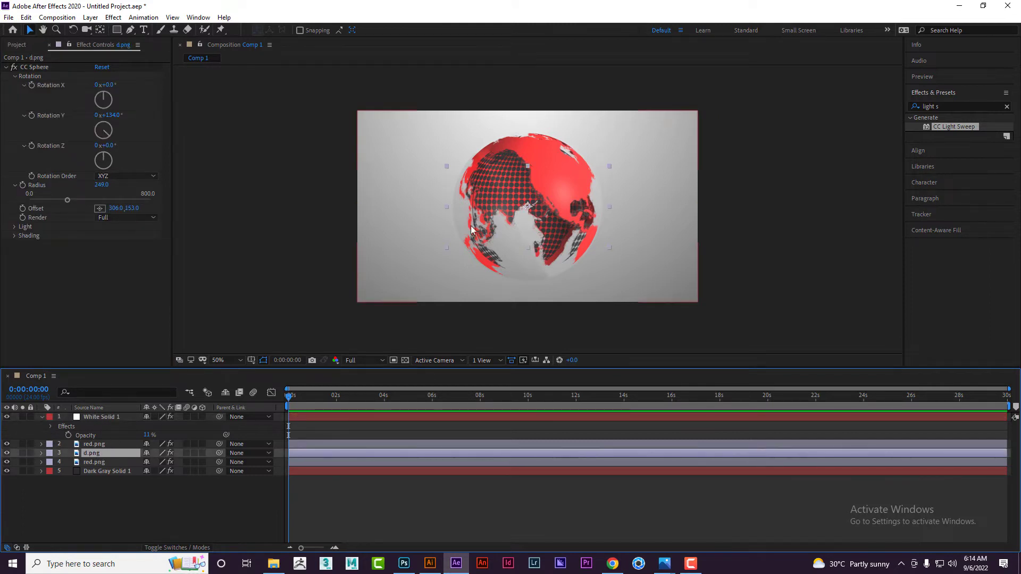
drag(113, 115, 371, 114)
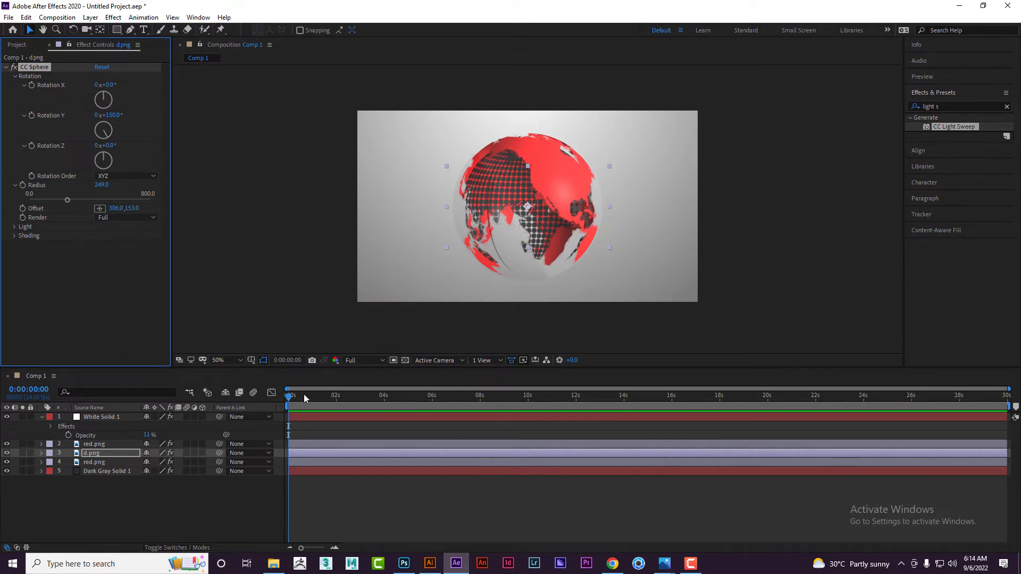
Switch the composition's time display to frames and look through the available panels and scripts
ctrl+click(28, 389)
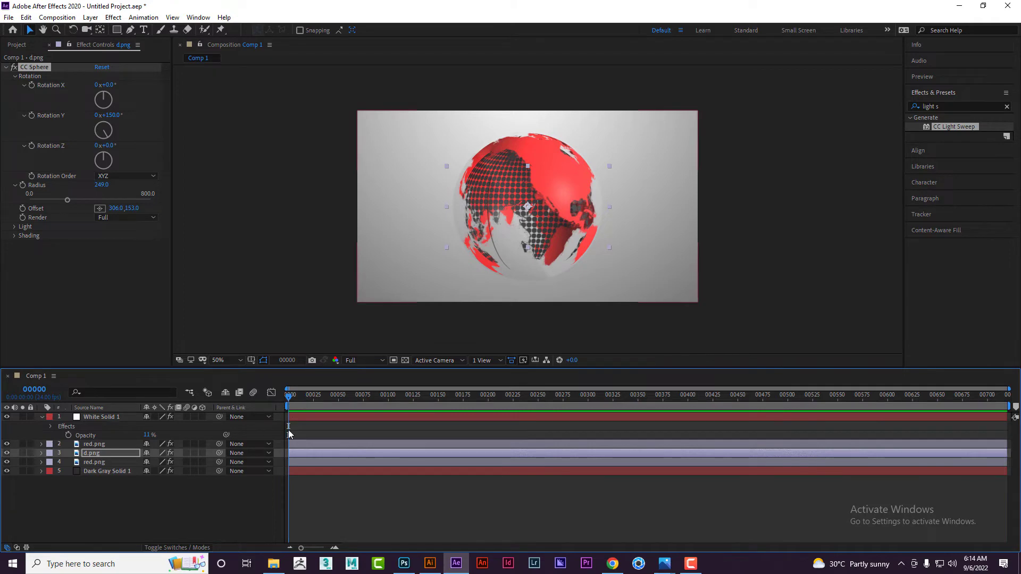
click(208, 18)
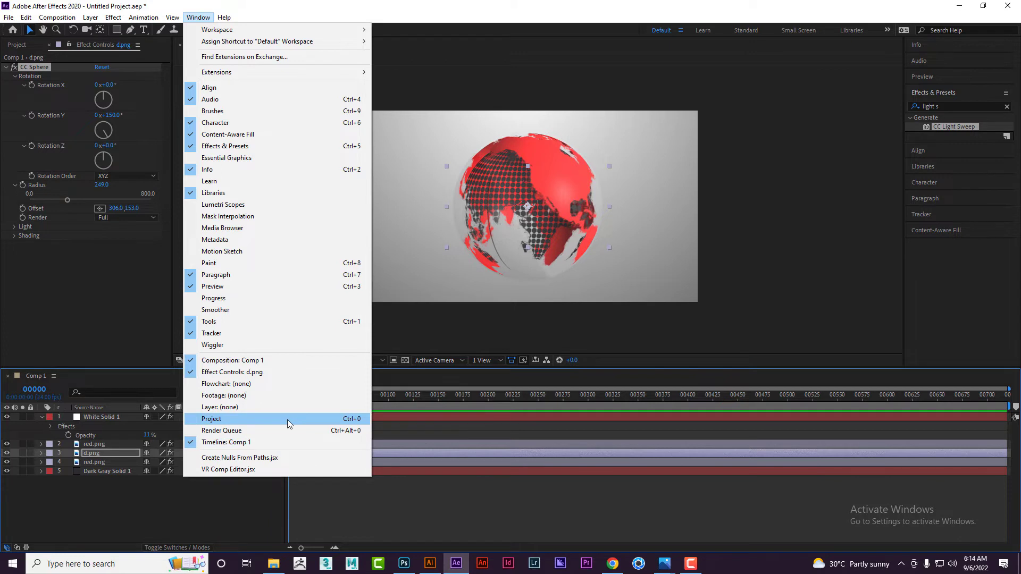
click(345, 520)
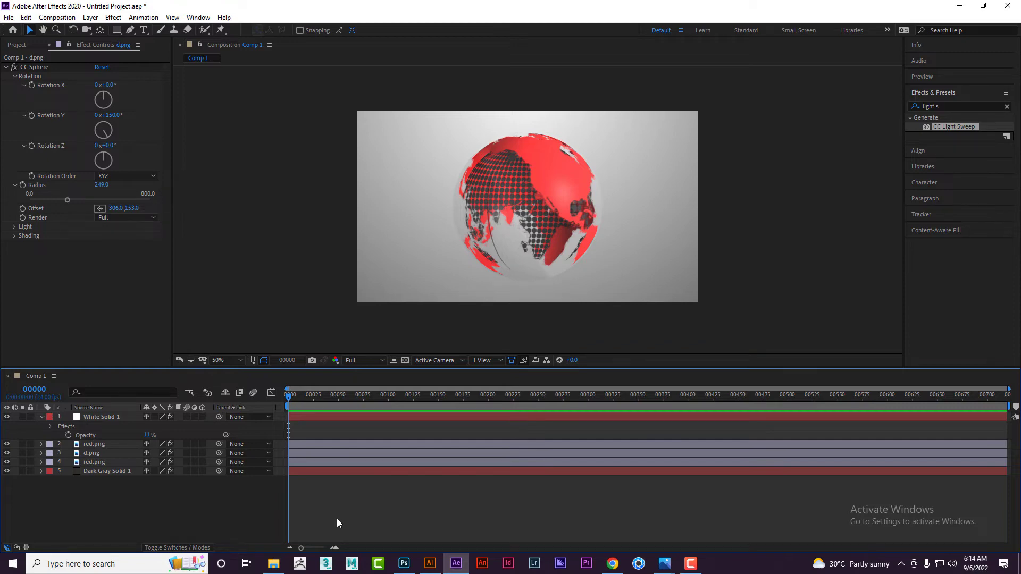
Save the project as Untitled Project in the G folder under Downloads and close After Effects
key(ctrl+s)
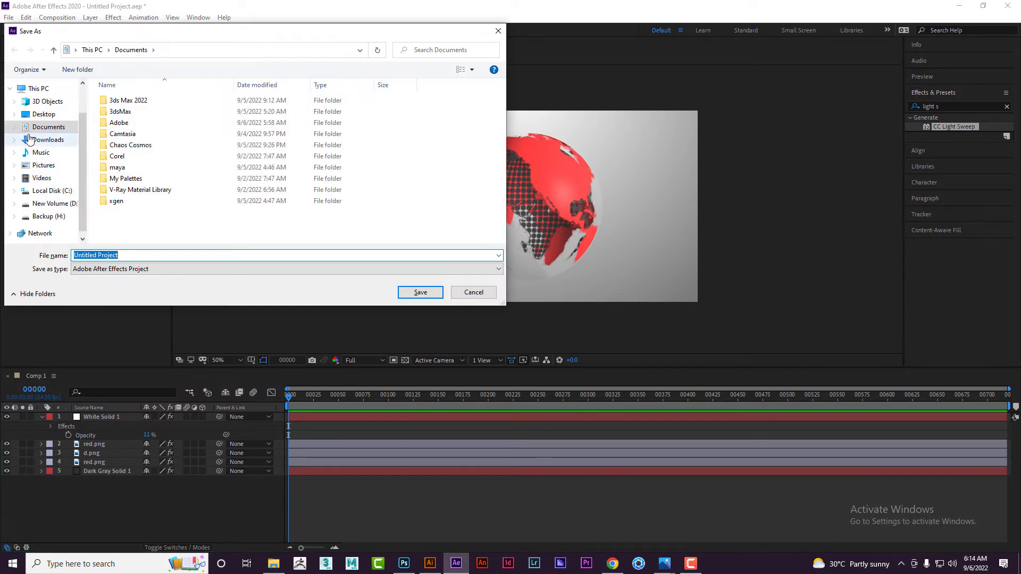
click(56, 143)
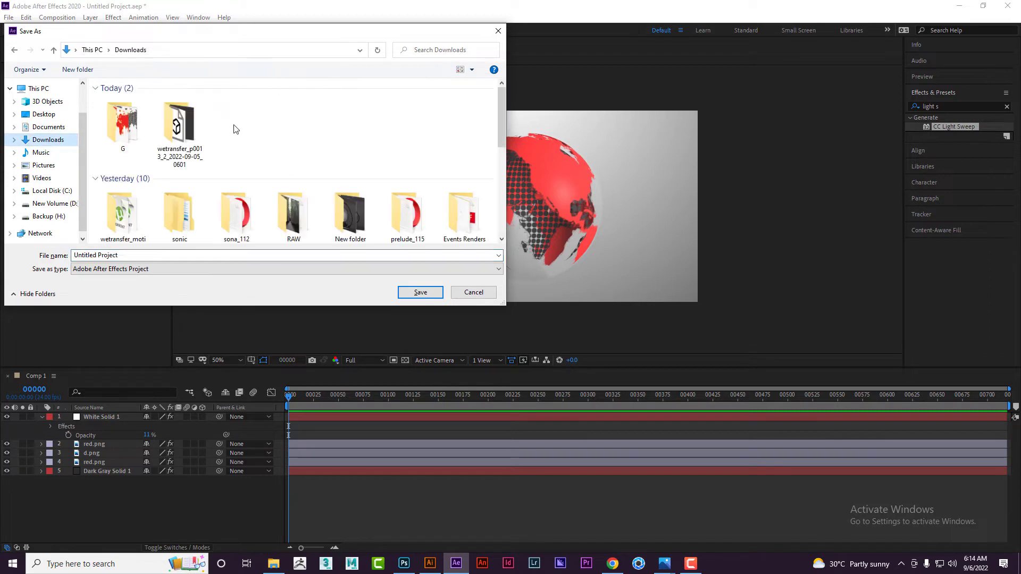
click(140, 134)
double_click(141, 134)
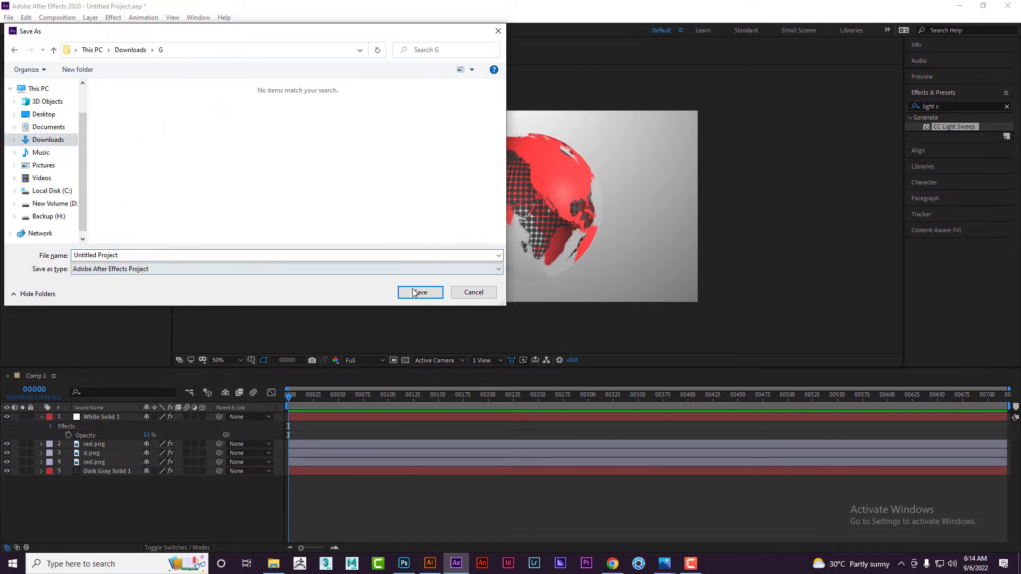
click(422, 293)
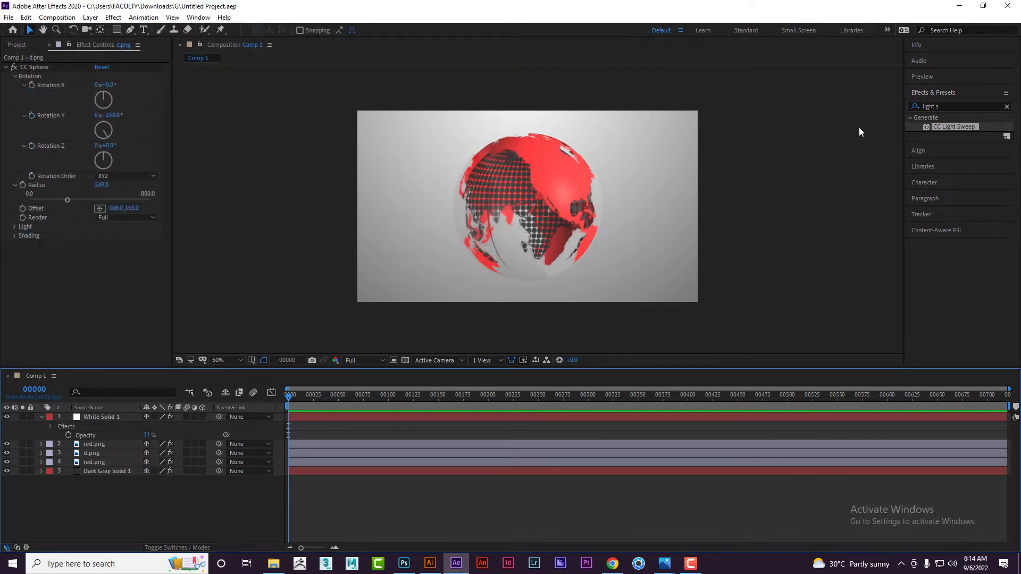
click(1005, 2)
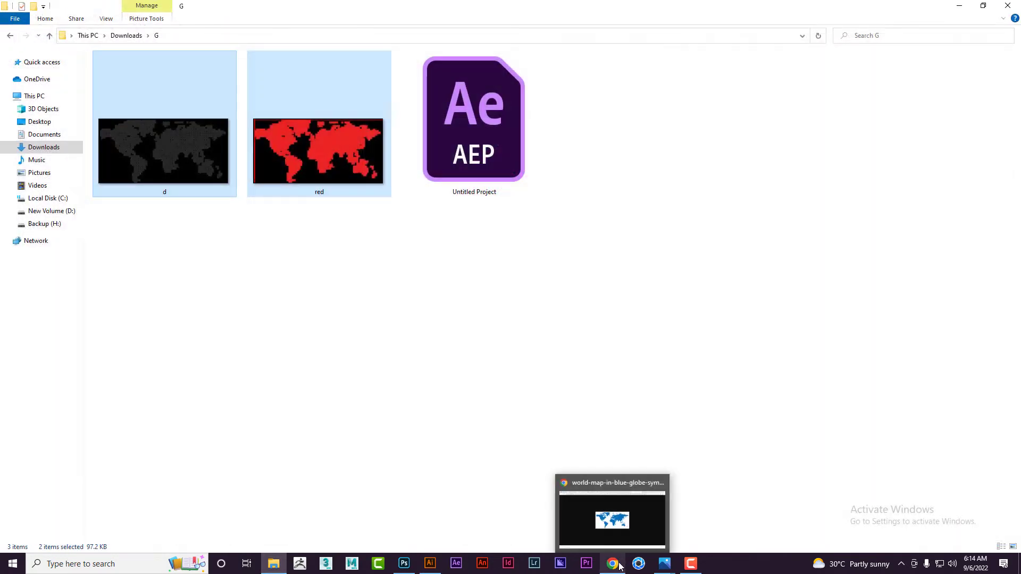
Switch to Chrome, search for "duik bassel download" in a new tab and open RxLaboratory's Duik Bassel download page
click(619, 566)
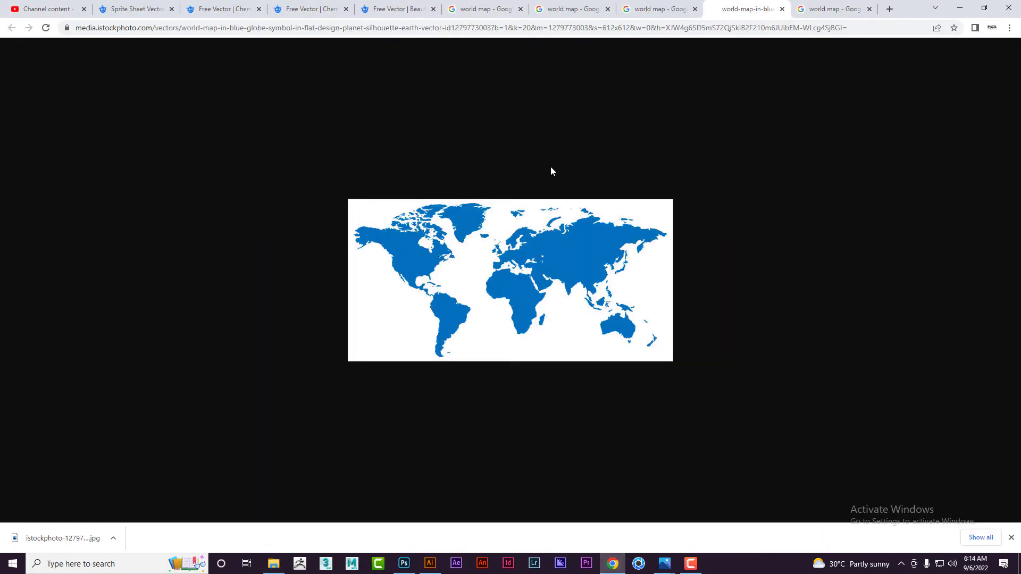
key(ctrl+t)
text(duik)
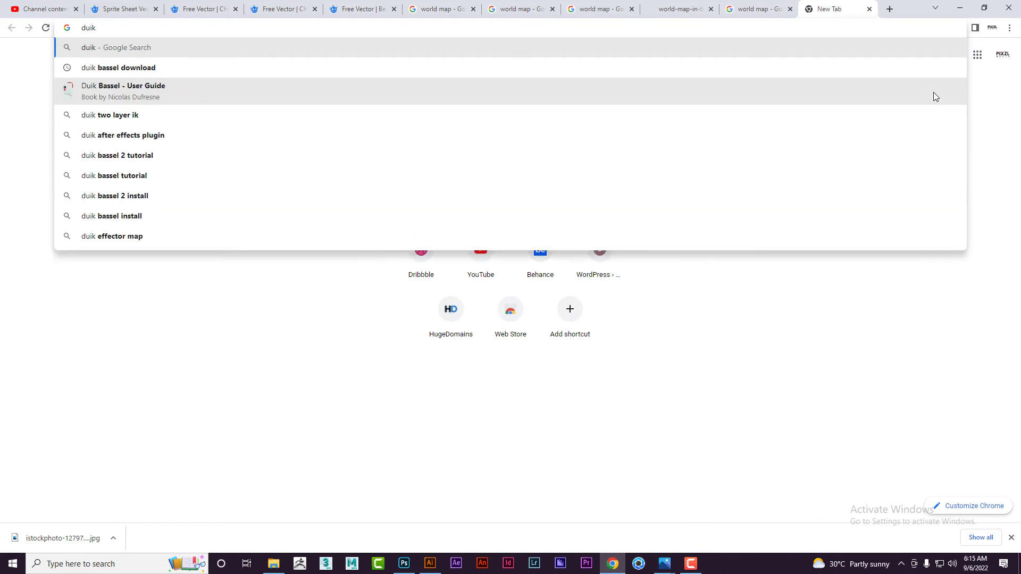
key(Down)
key(Return)
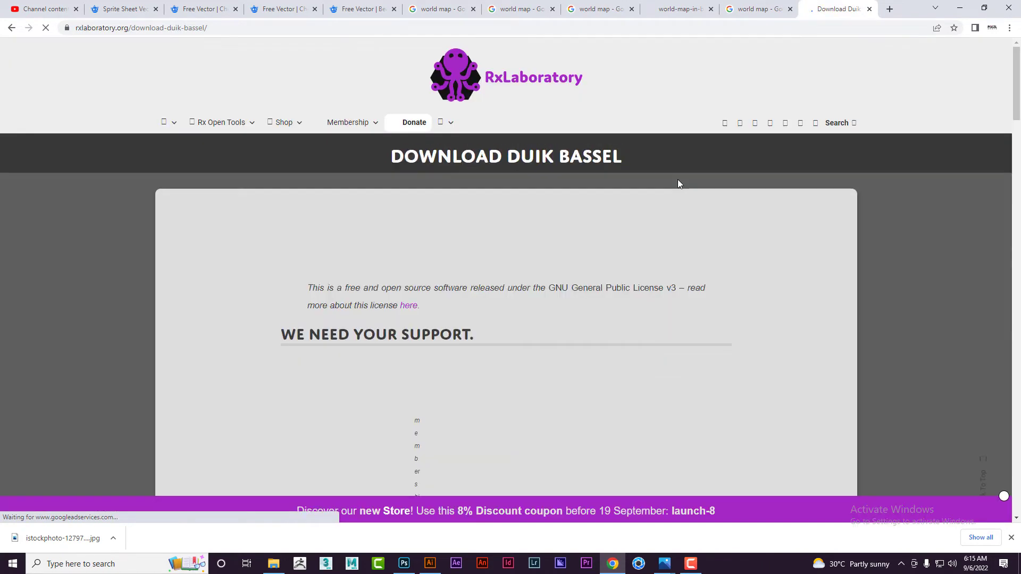
Download the Duik Bassel zip from the page's Downloads section
scroll(673, 213, down, 5)
scroll(668, 219, down, 5)
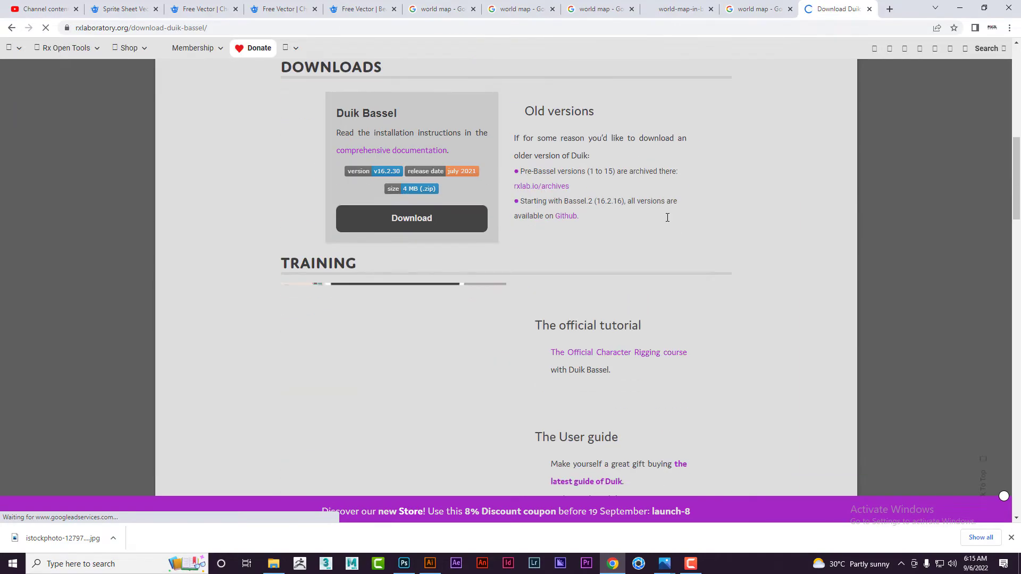
scroll(554, 278, down, 12)
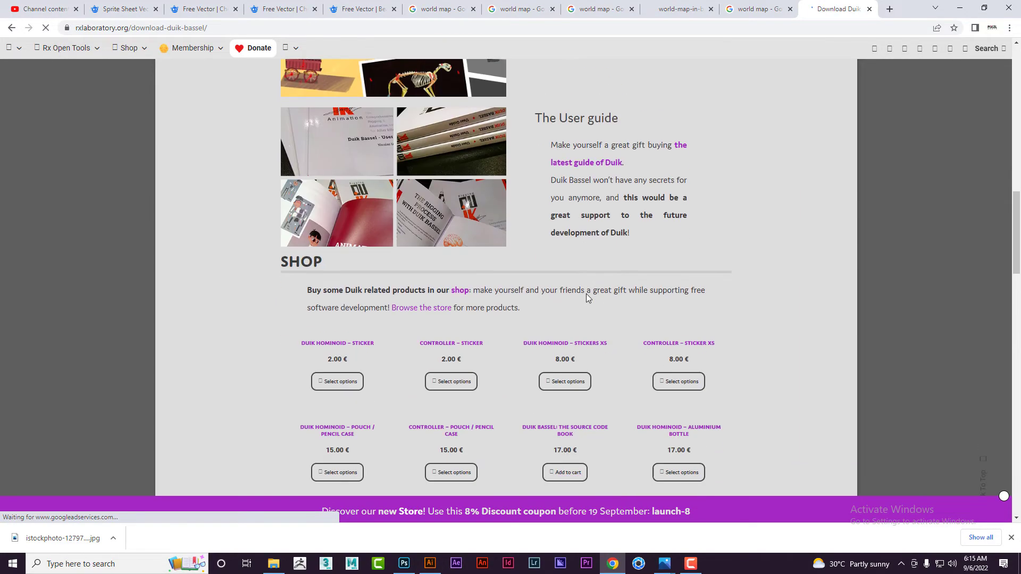
scroll(585, 293, up, 7)
scroll(475, 313, up, 9)
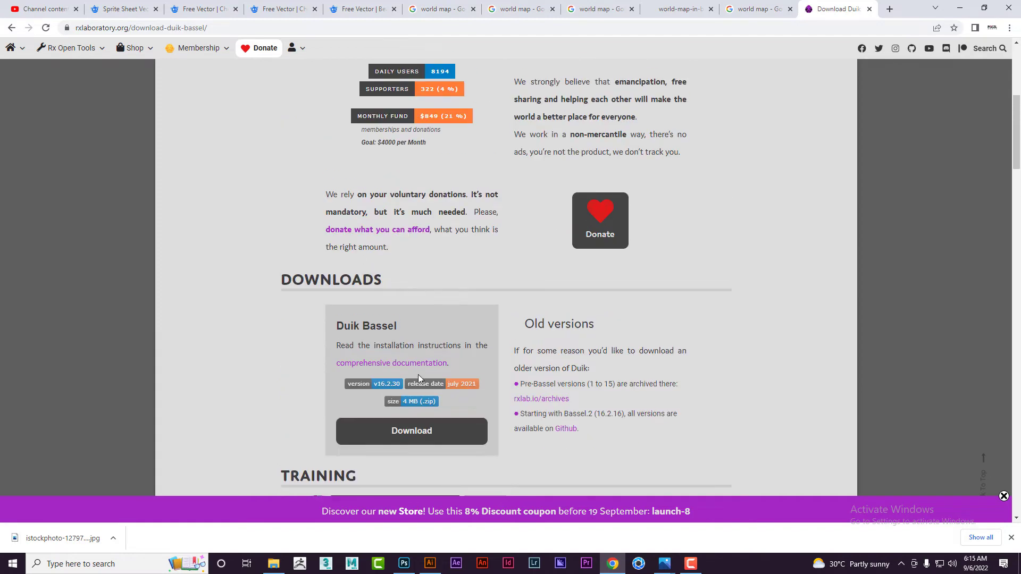
click(438, 432)
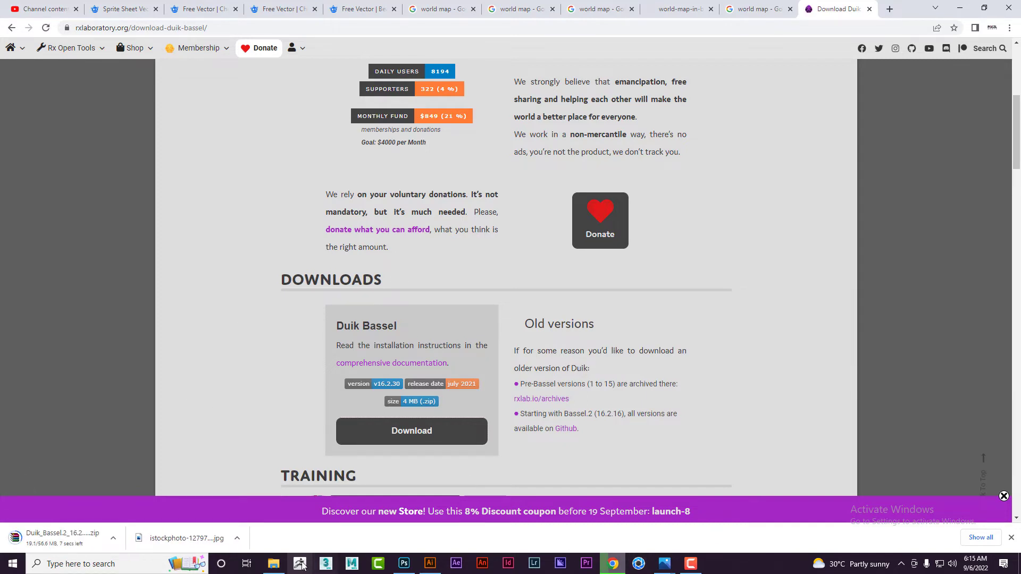
Quit Photoshop and Illustrator without saving the changes to their open documents
mouse_move(404, 564)
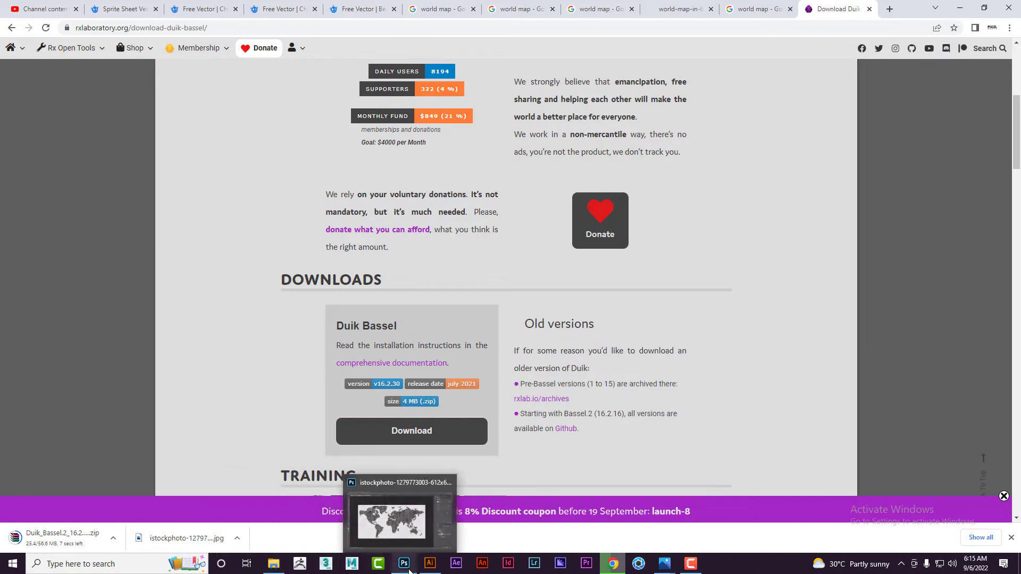
click(411, 524)
key(n)
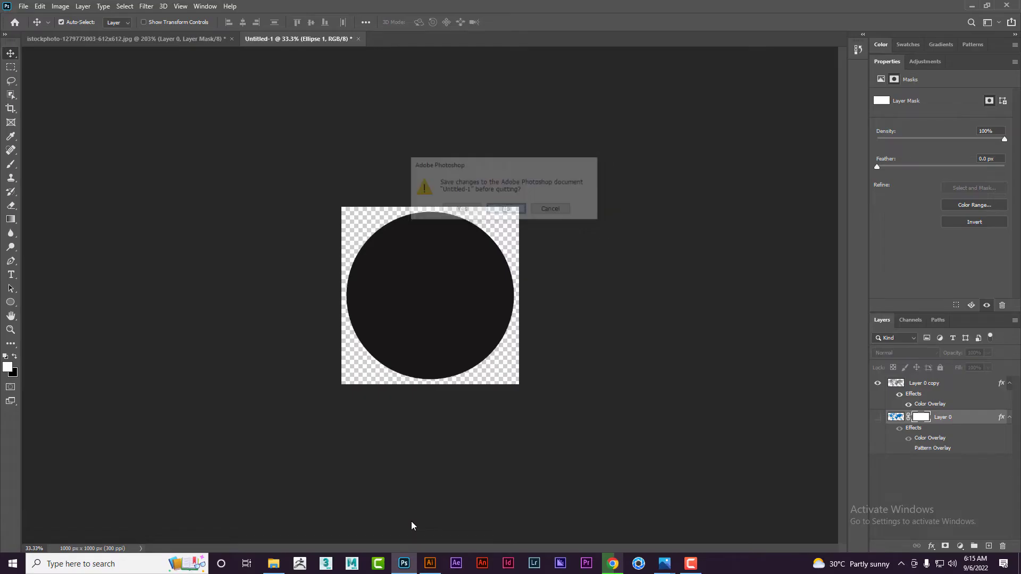
key(n)
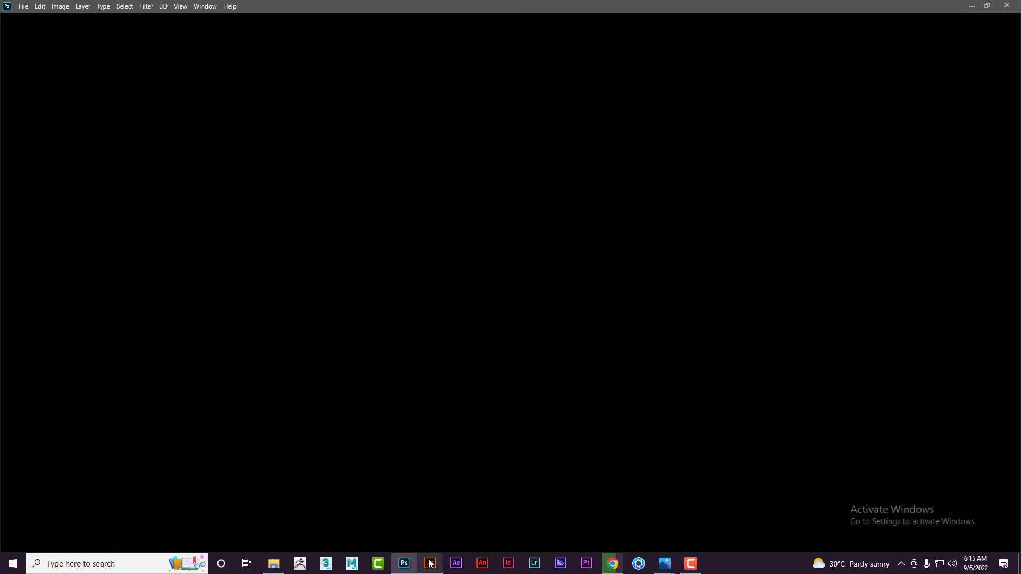
mouse_move(430, 563)
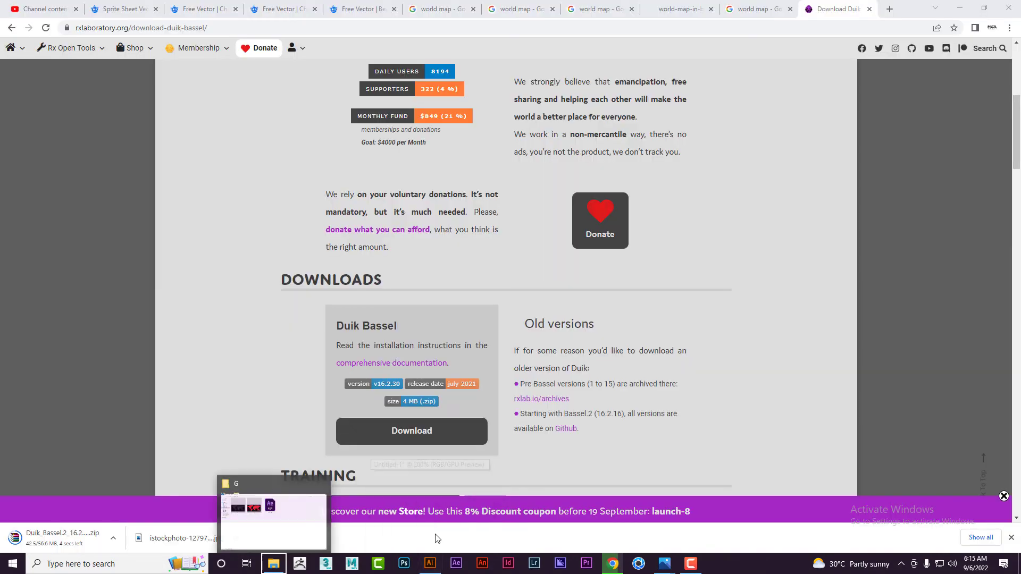
click(431, 567)
click(562, 295)
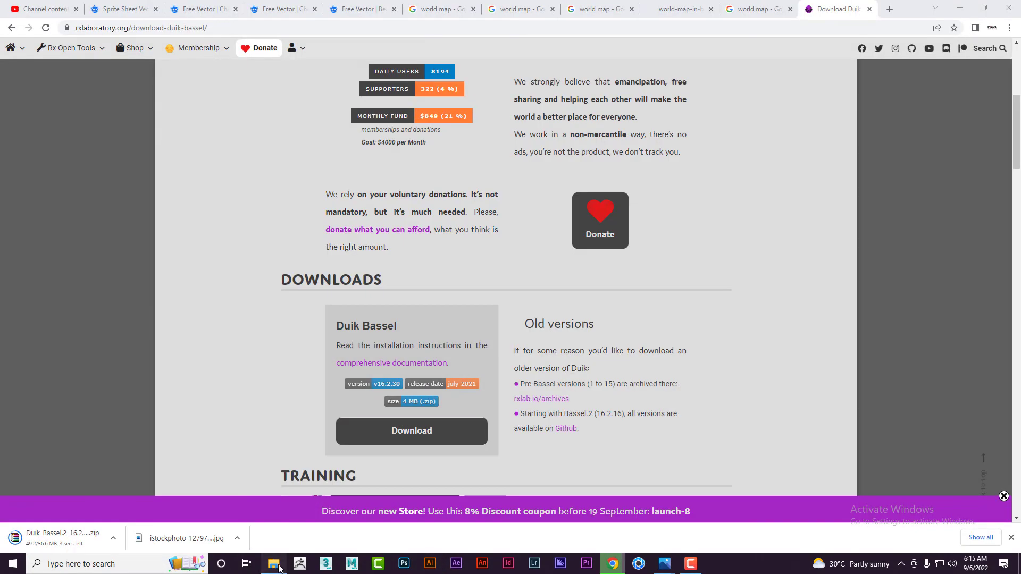
Switch to File Explorer and open the ScriptUI Panels folder inside After Effects 2020's Support Files > Scripts folder on drive C
click(277, 567)
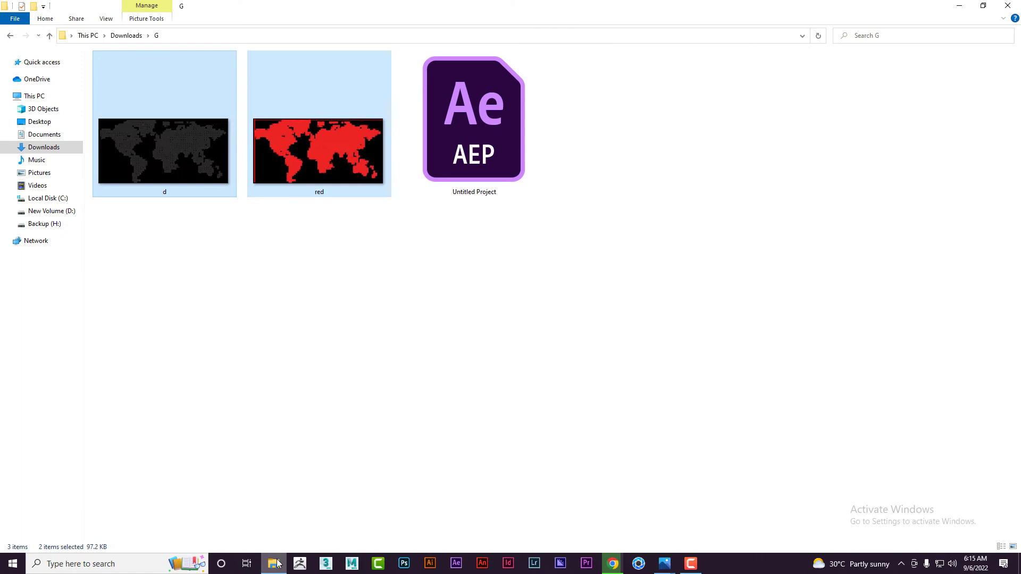
click(60, 198)
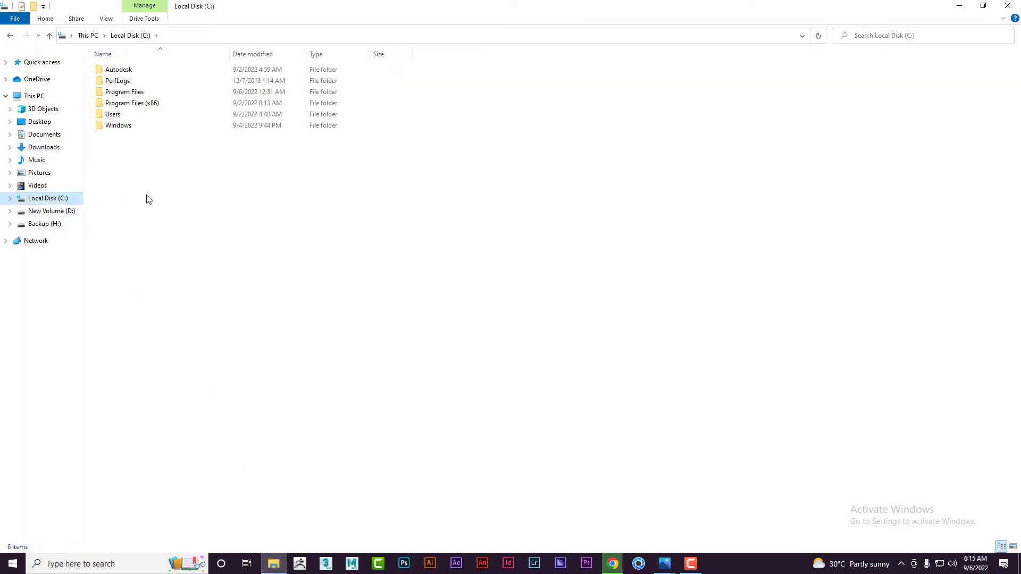
double_click(148, 93)
double_click(138, 70)
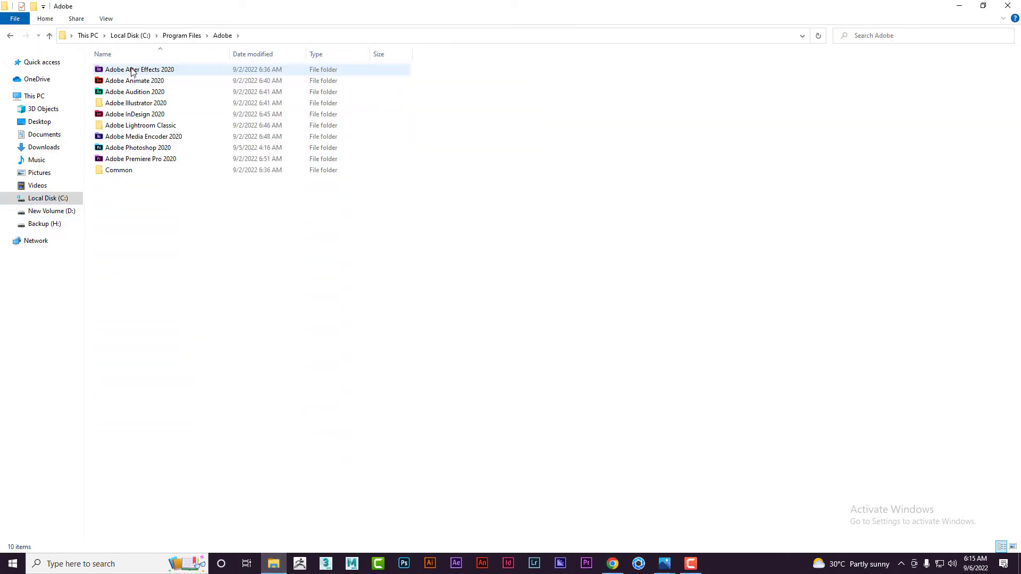
double_click(168, 70)
double_click(167, 71)
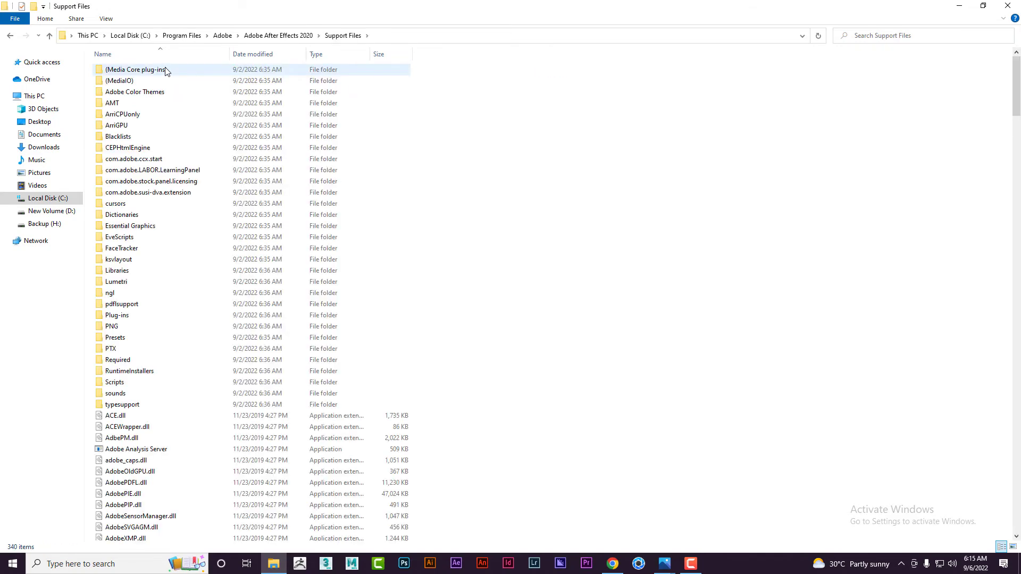
double_click(154, 382)
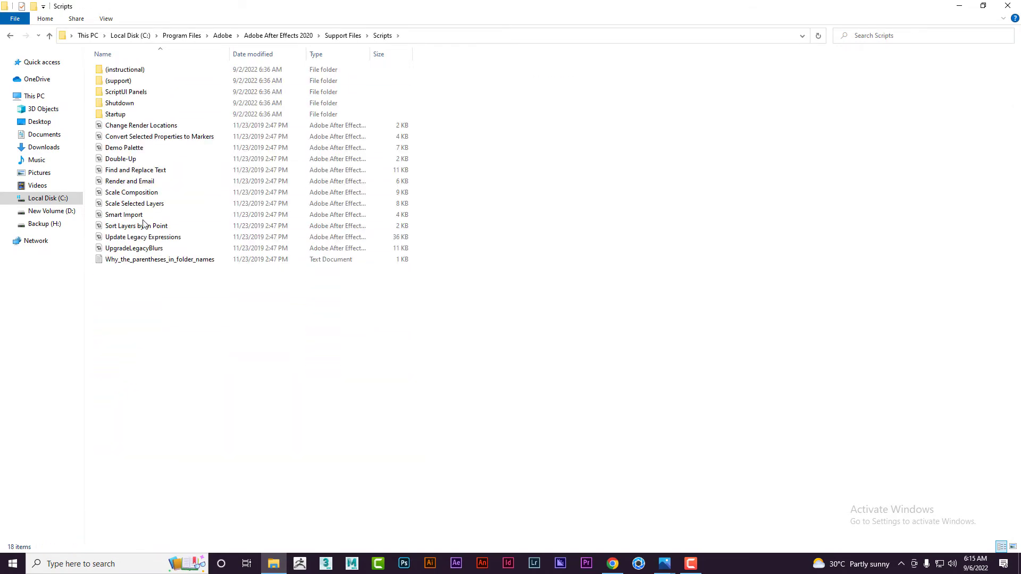
double_click(145, 91)
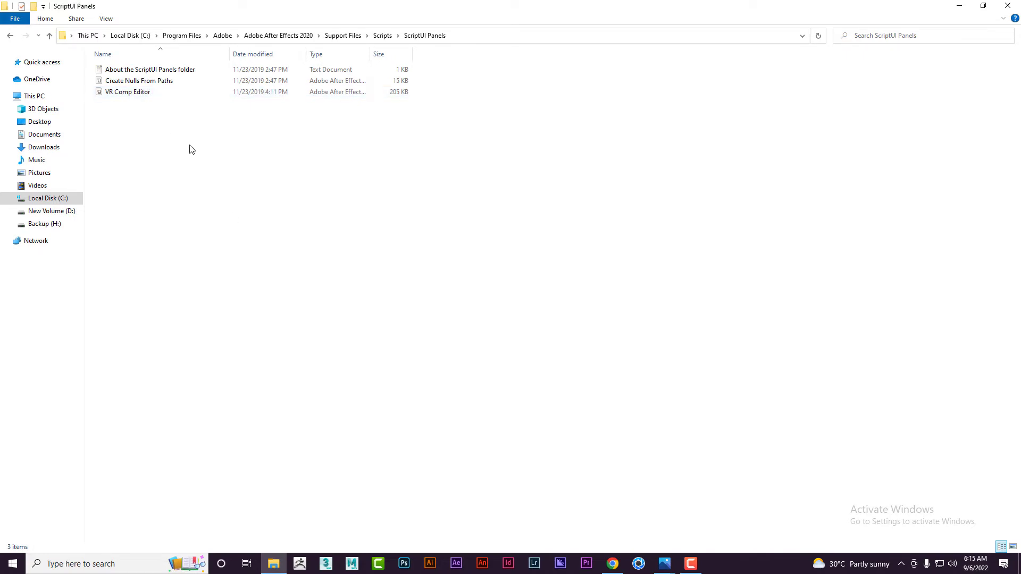
Return to Chrome, reveal the downloaded Duik_Bassel.2_16.2.30 zip in its folder and open the archive's ScriptUI Panels folder
click(612, 563)
click(120, 541)
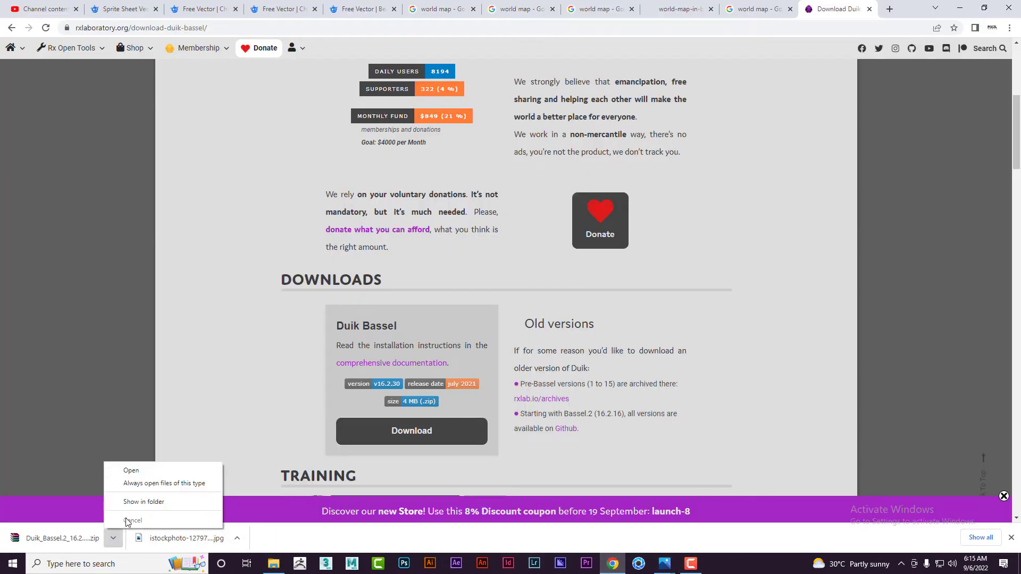
click(139, 503)
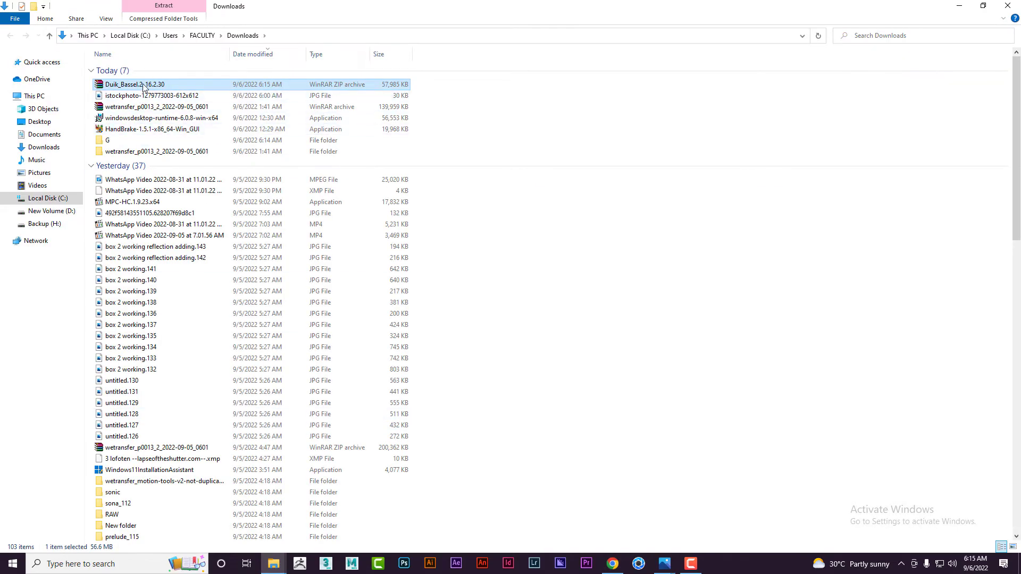
double_click(143, 85)
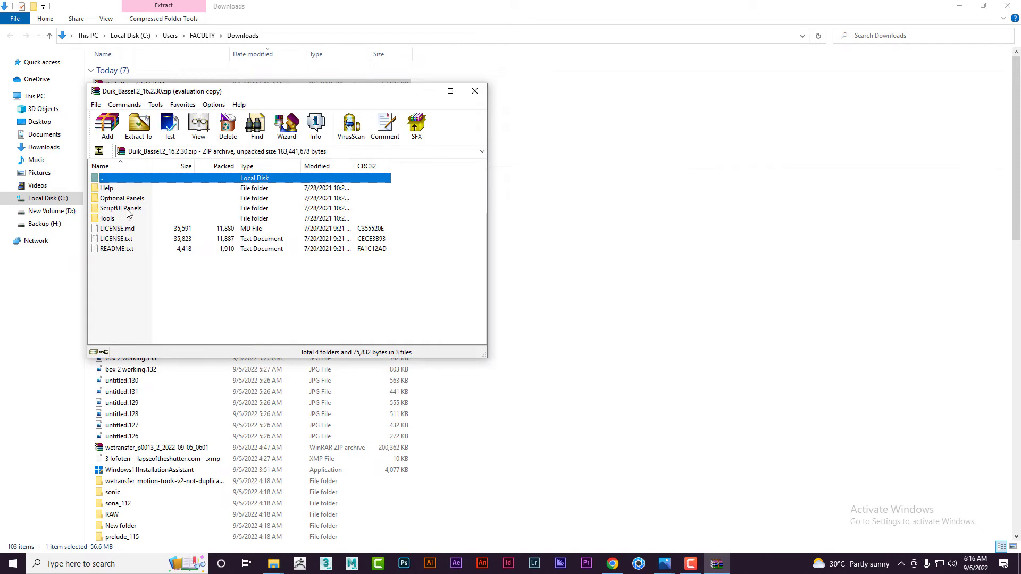
double_click(127, 213)
Copy the Duik Bassel.2 script from the archive into After Effects 2020's ScriptUI Panels folder, allowing the administrator permission
click(133, 193)
key(alt+Tab)
key(alt+Tab)
key(alt+Tab)
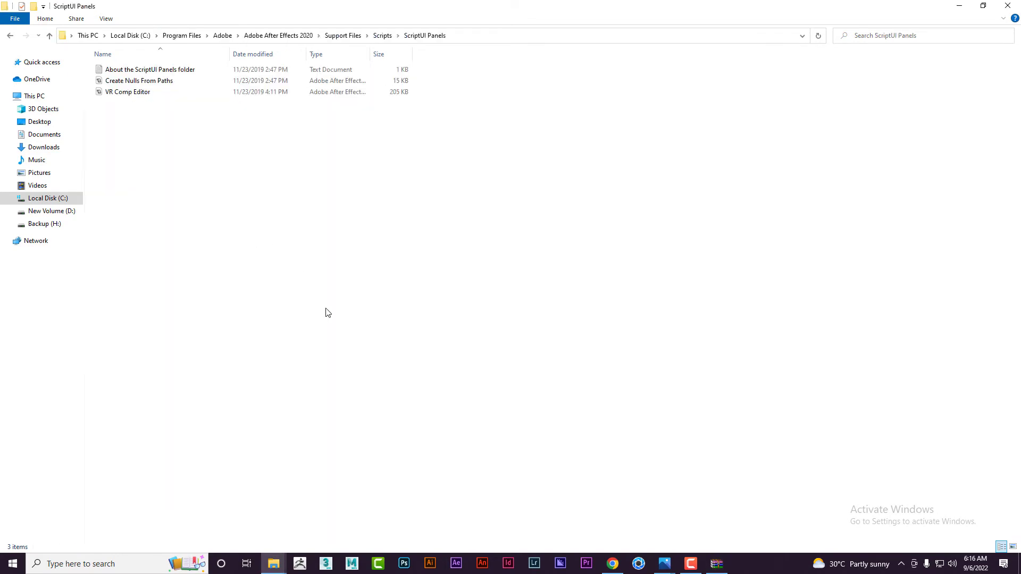
drag(327, 313, 326, 312)
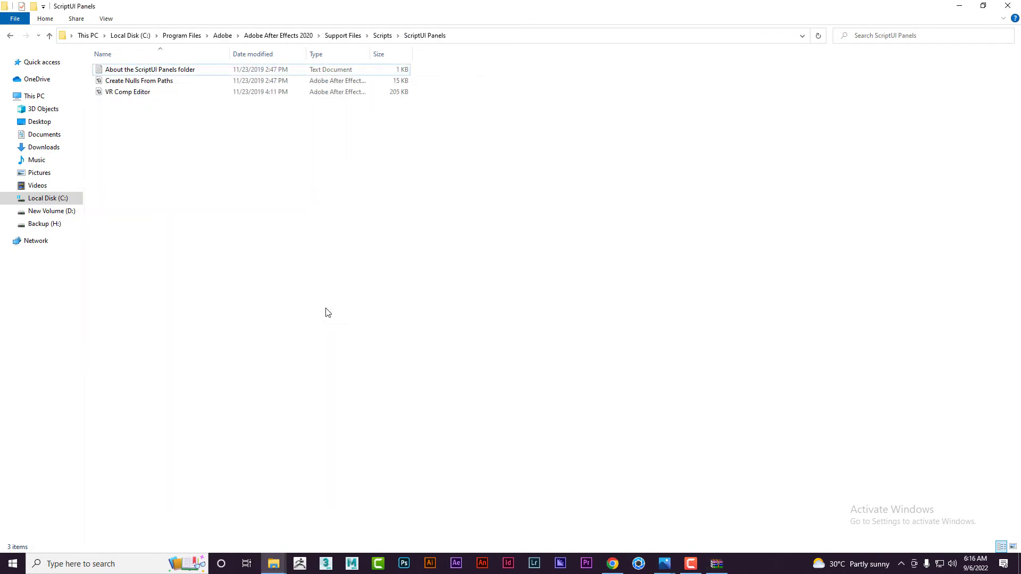
click(492, 211)
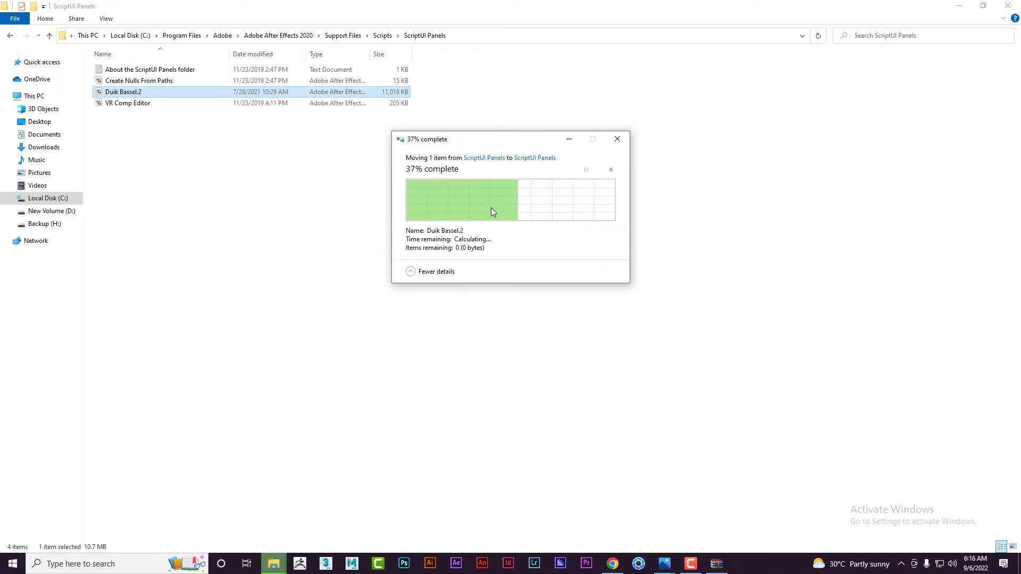
click(533, 402)
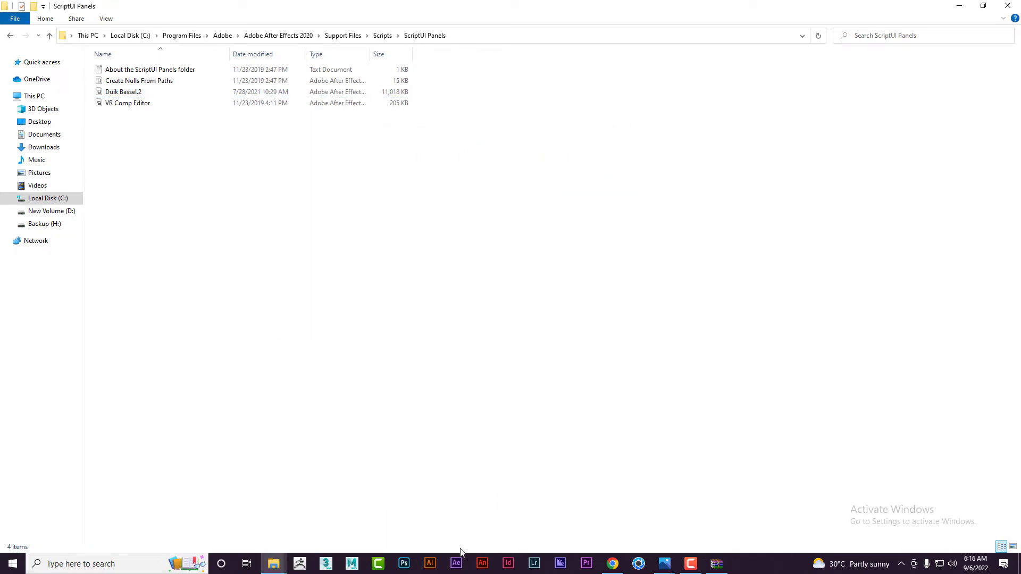
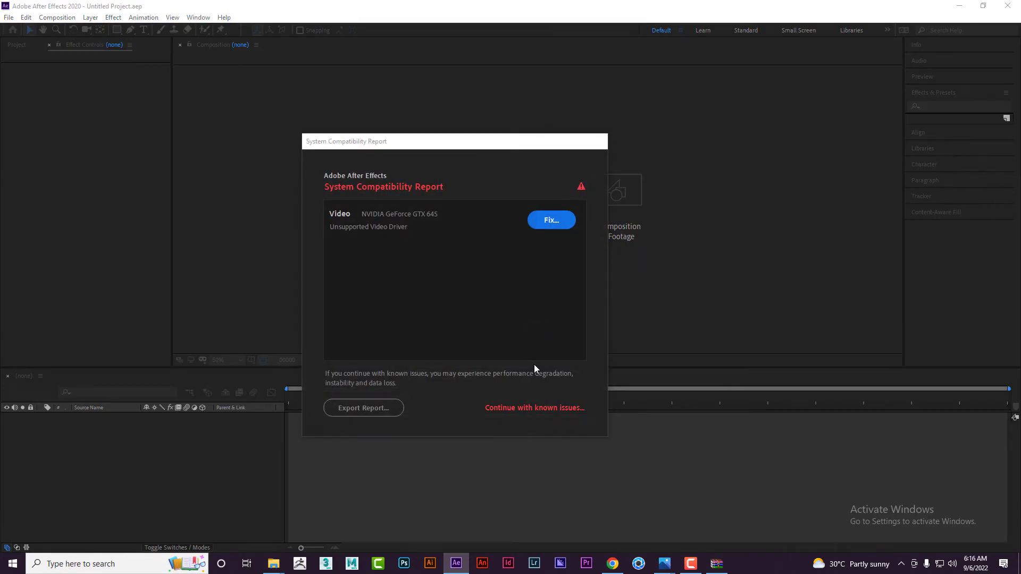
Start After Effects despite the known compatibility issues and open Untitled Project from the G folder under Downloads
click(530, 407)
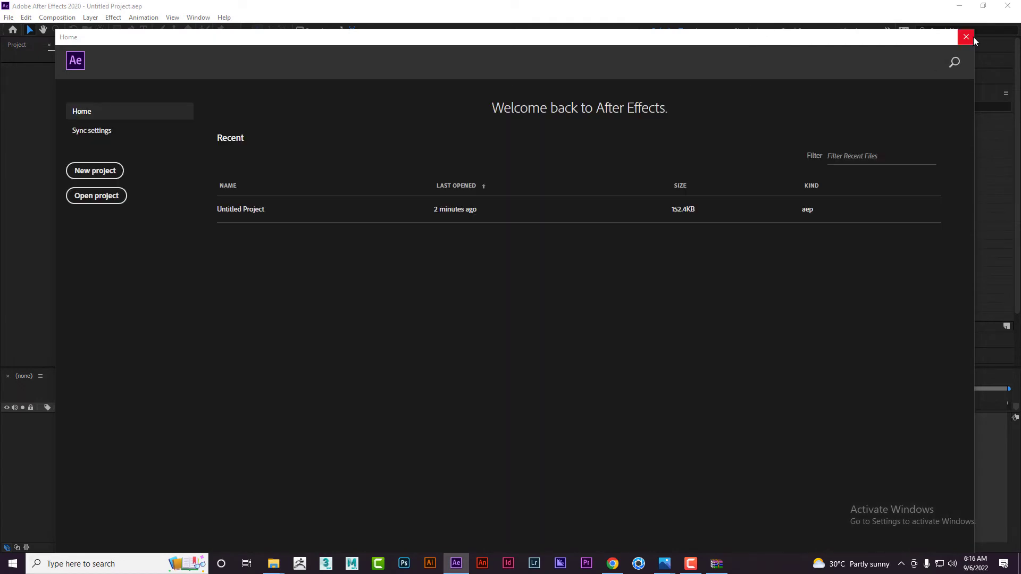
click(973, 38)
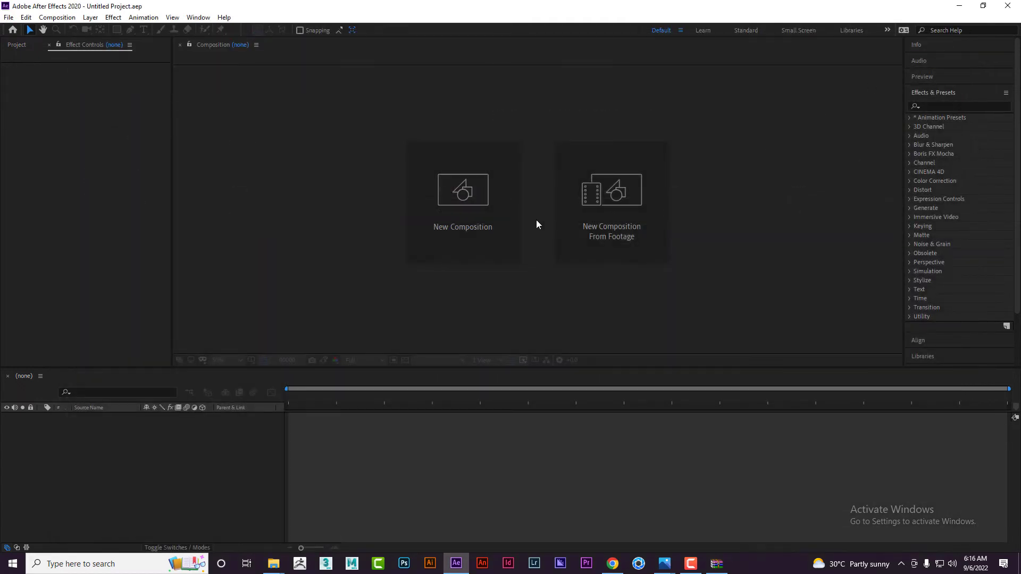
click(9, 17)
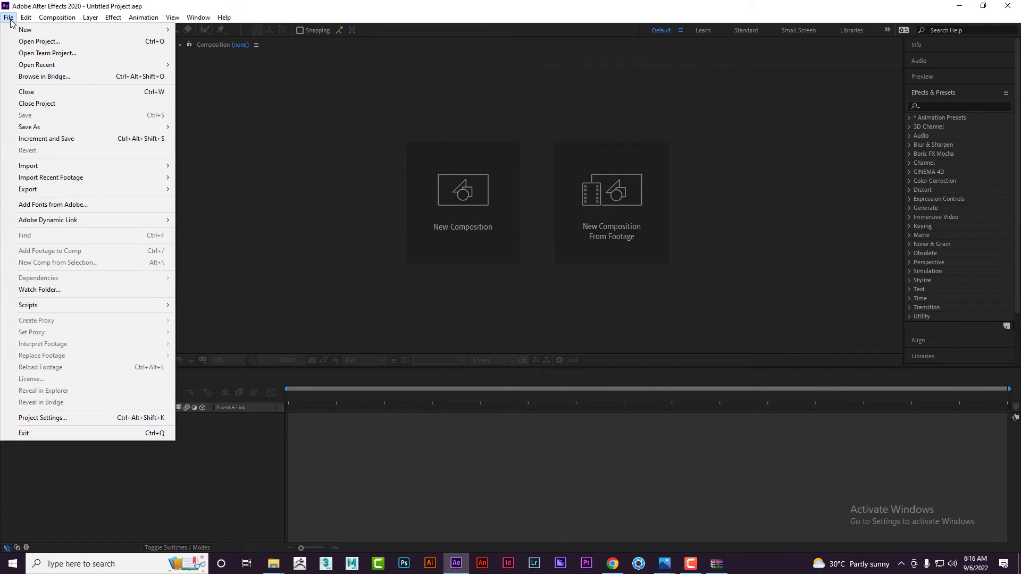
click(50, 41)
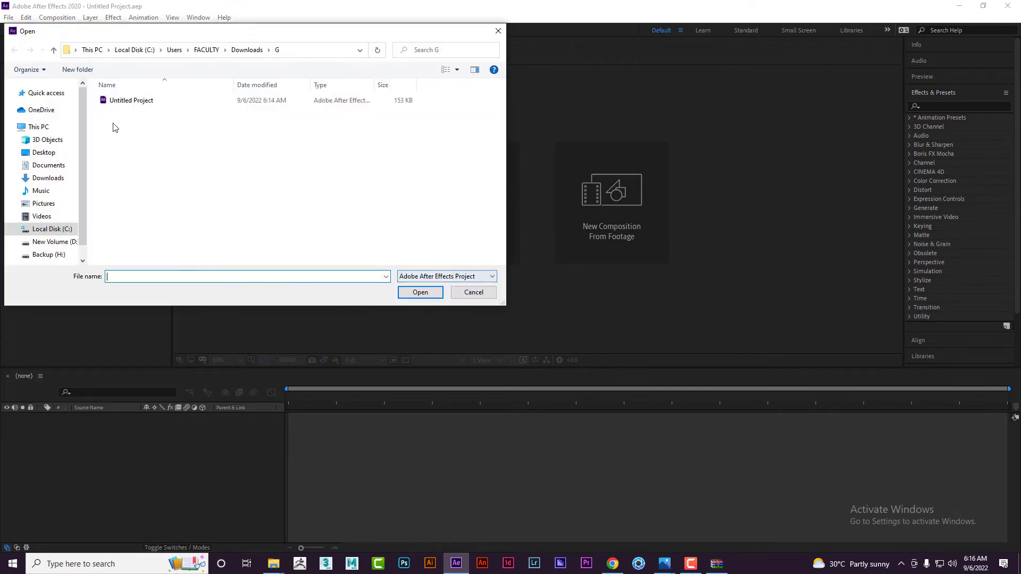
double_click(129, 101)
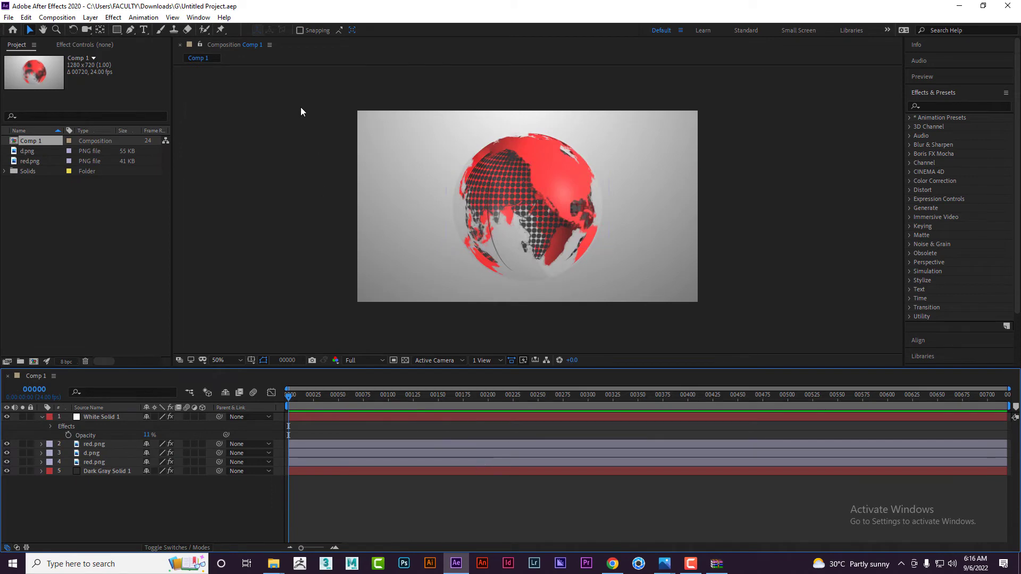
Open the Duik Bassel.2 script panel and allow scripts to write files and access the network in the preferences
click(198, 17)
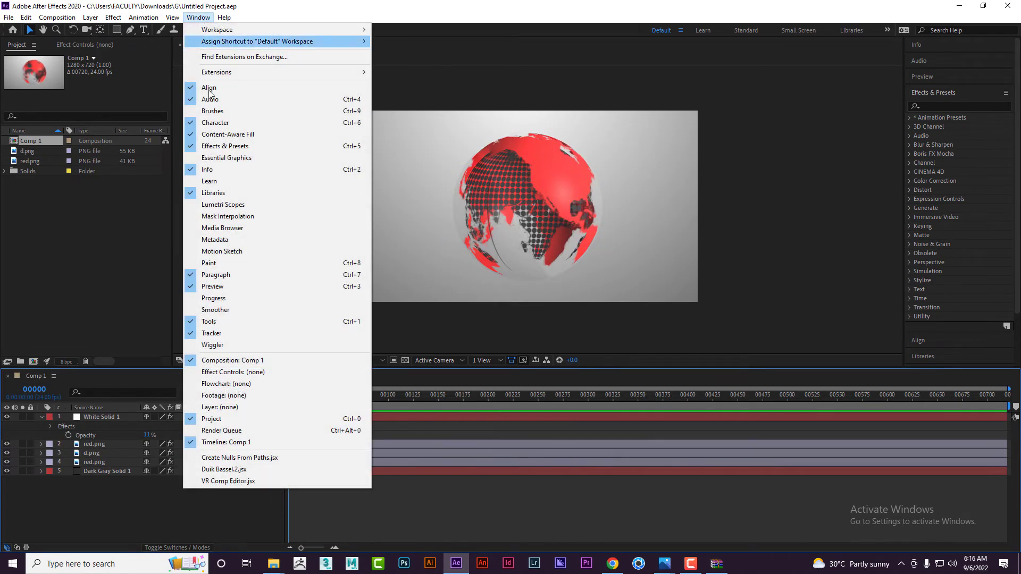
click(254, 470)
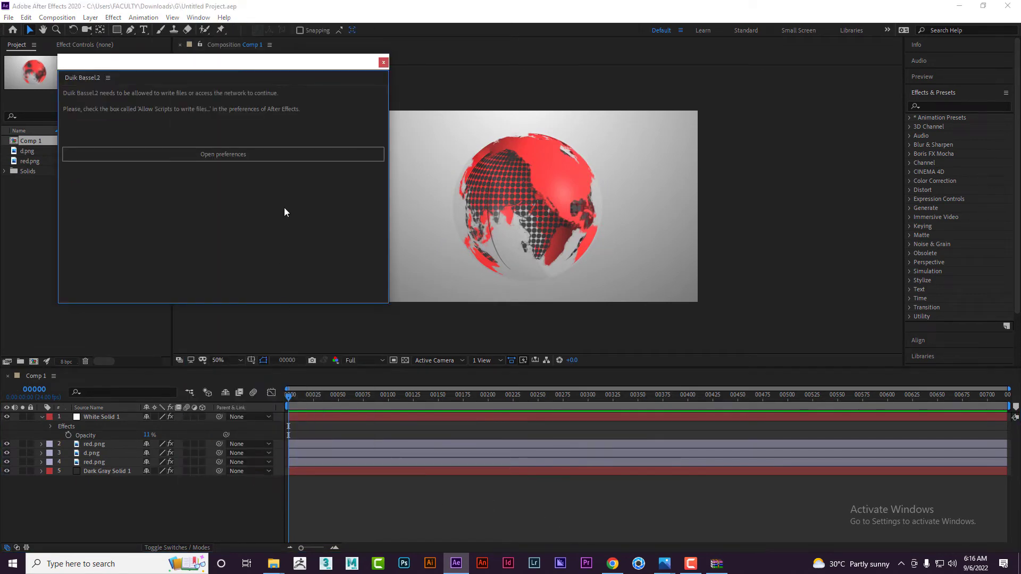
click(250, 156)
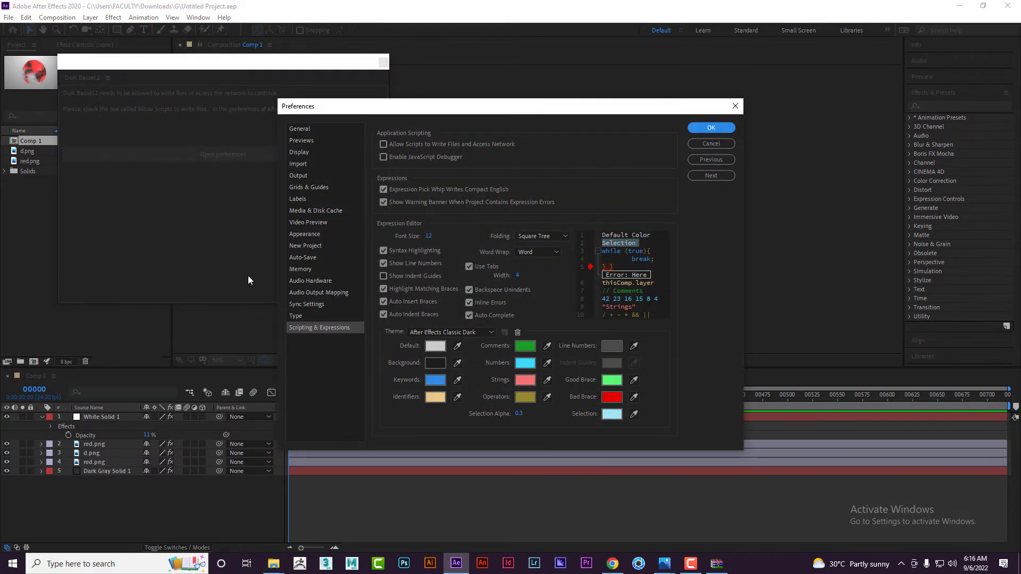
click(431, 145)
click(711, 127)
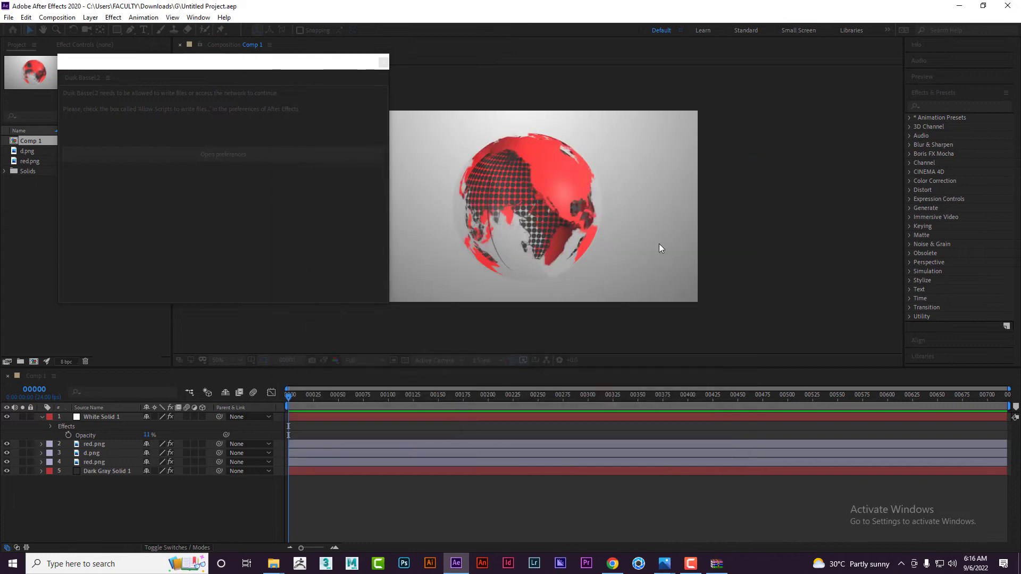
Set Duik Bassel's language to English and launch the plugin
click(180, 139)
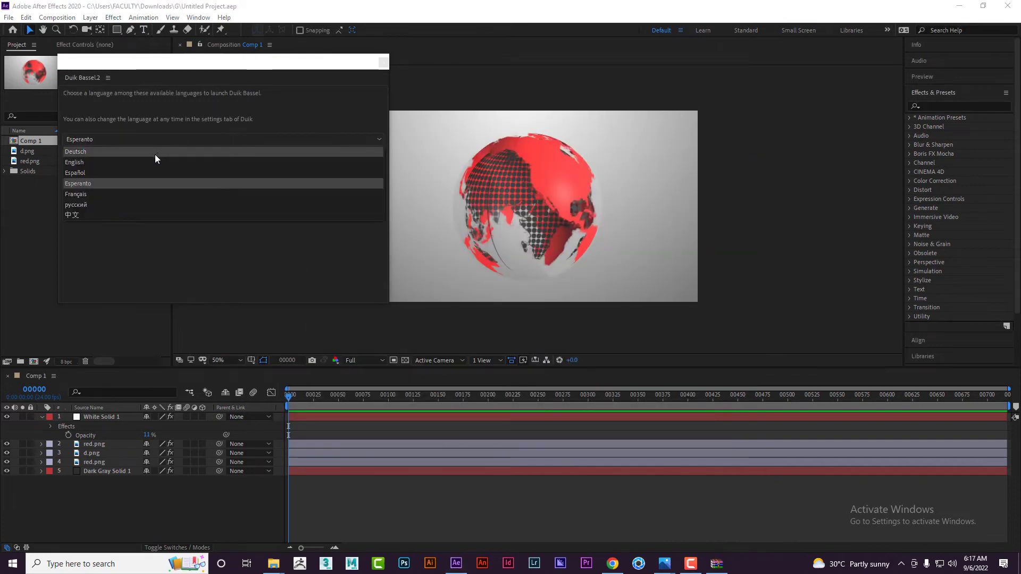
click(86, 163)
click(266, 156)
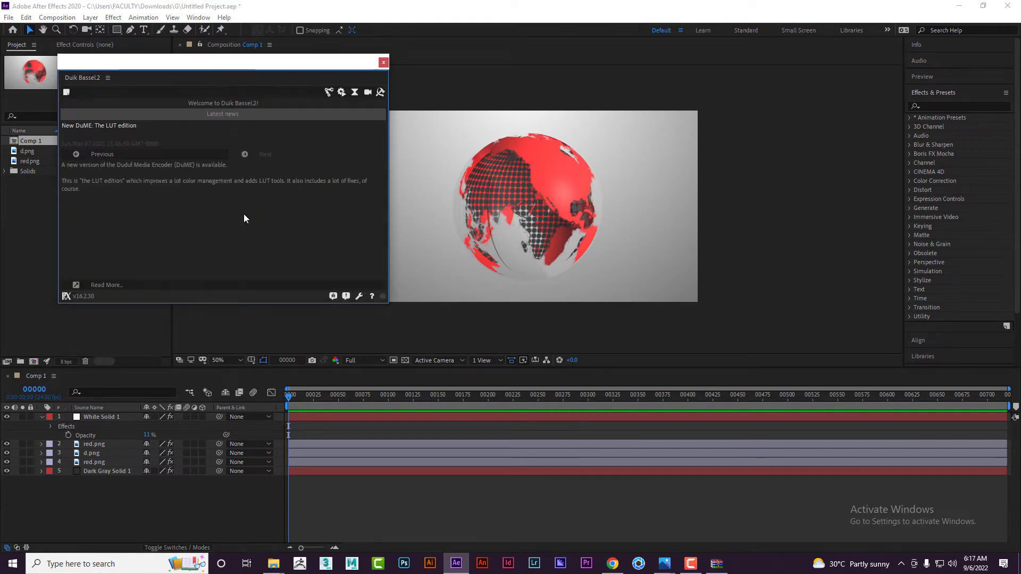
Browse Duik's Rigging, Automations and Animation tools and dock its panel between the Project and Effect Controls panels
click(328, 96)
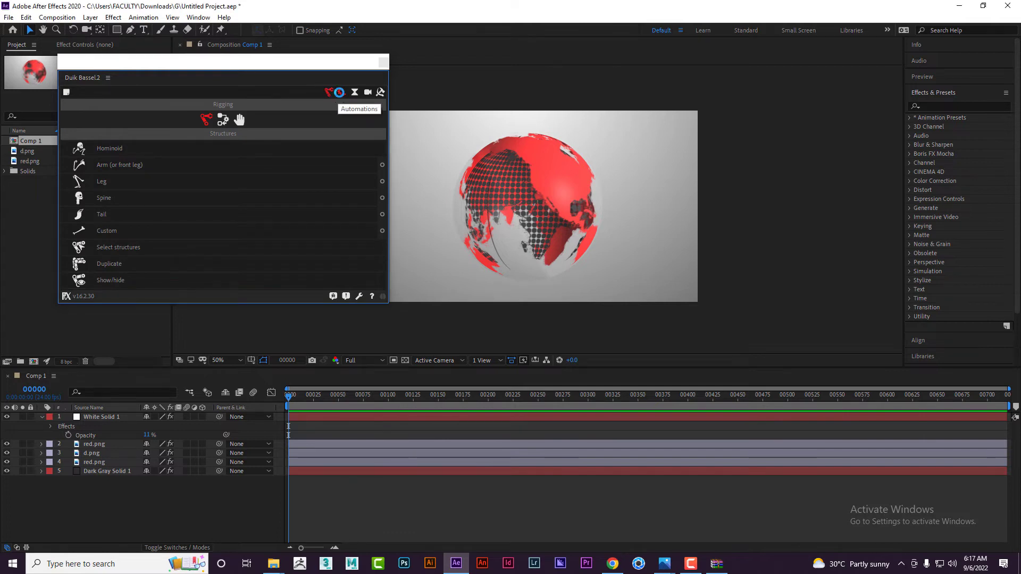
click(339, 92)
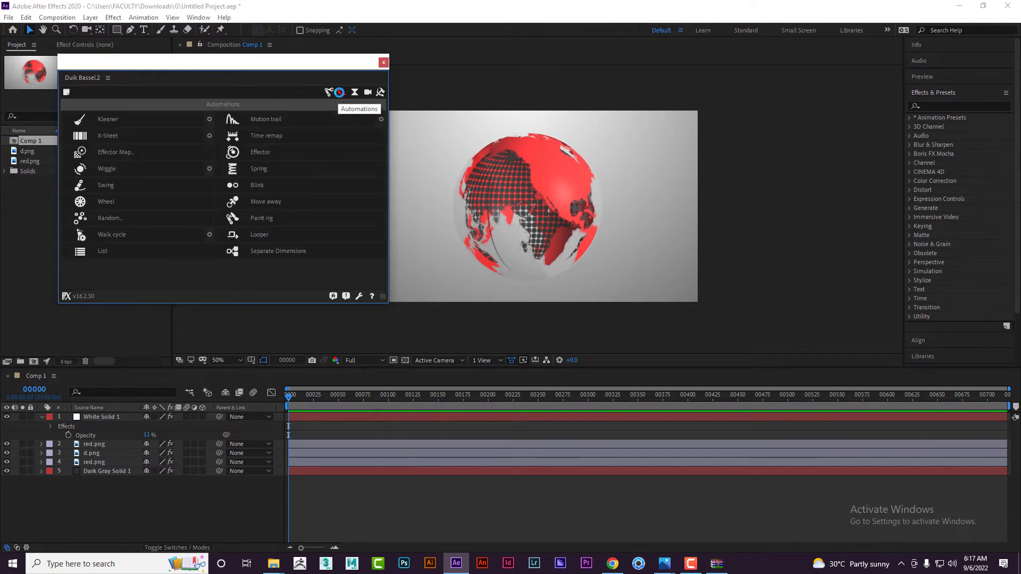
click(355, 93)
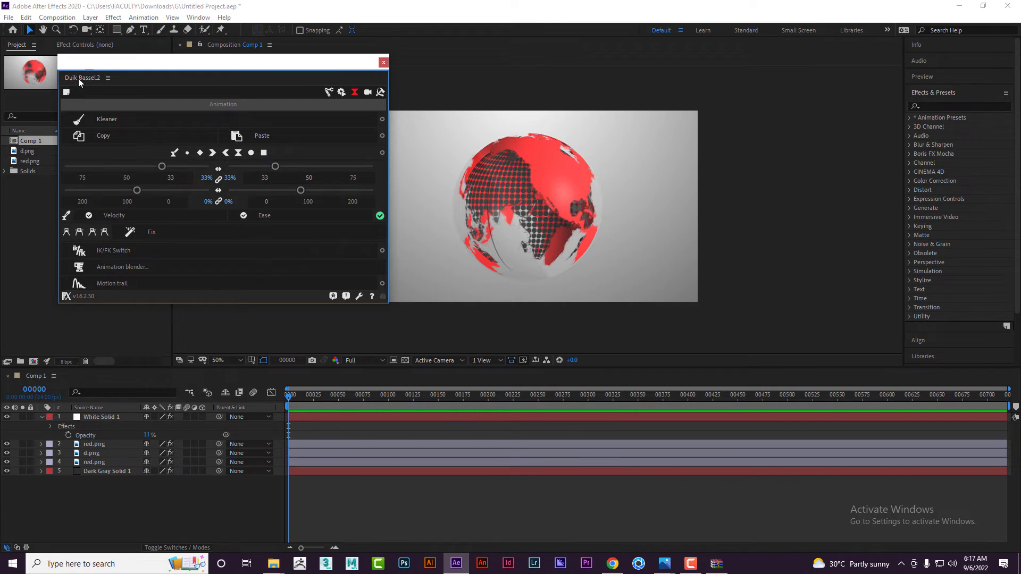
drag(78, 78, 75, 46)
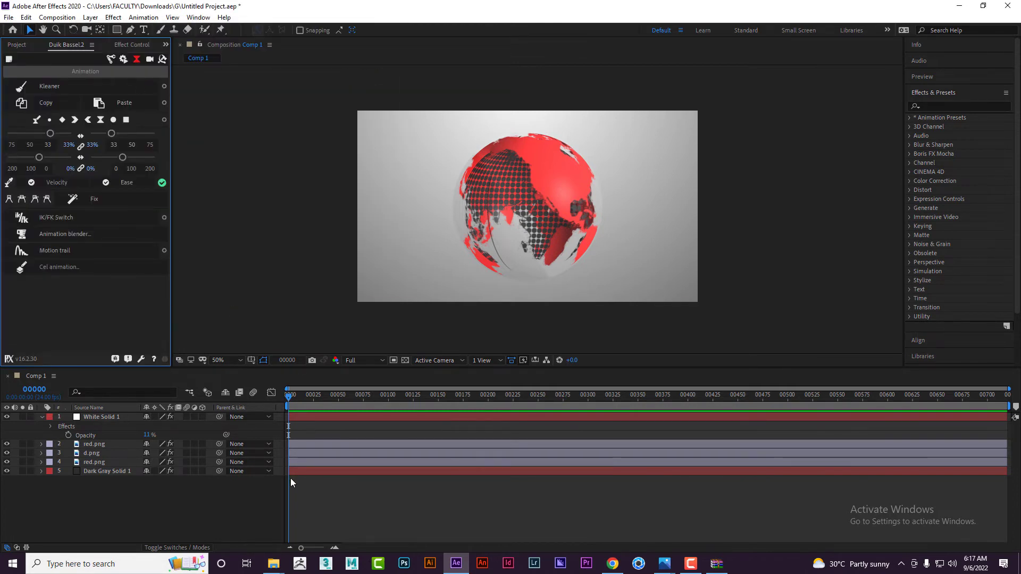
Keyframe the d.png layer's CC Sphere Rotation Y at 197° on frame 0 and 1x+24° on frame 50
click(99, 453)
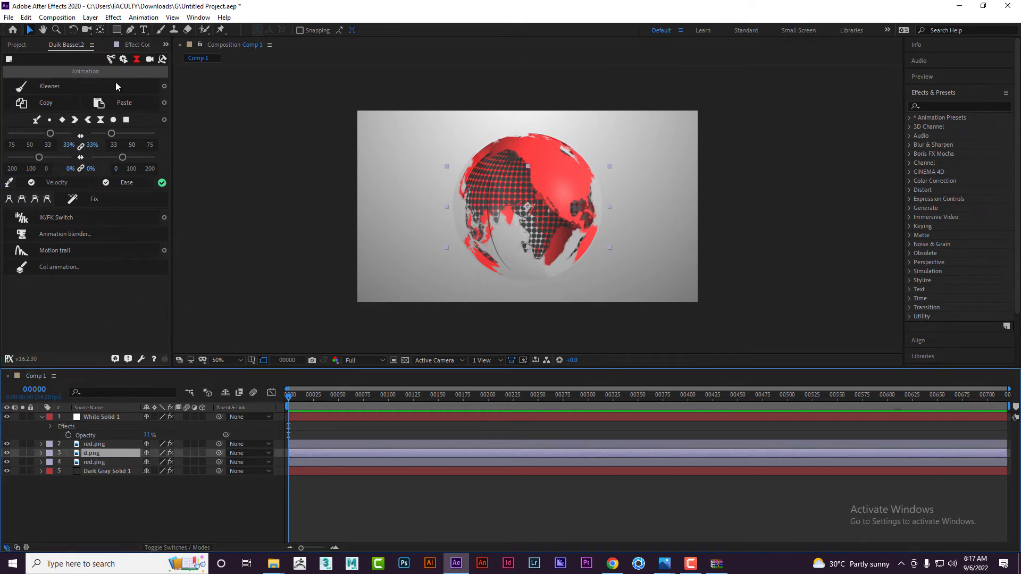
click(132, 44)
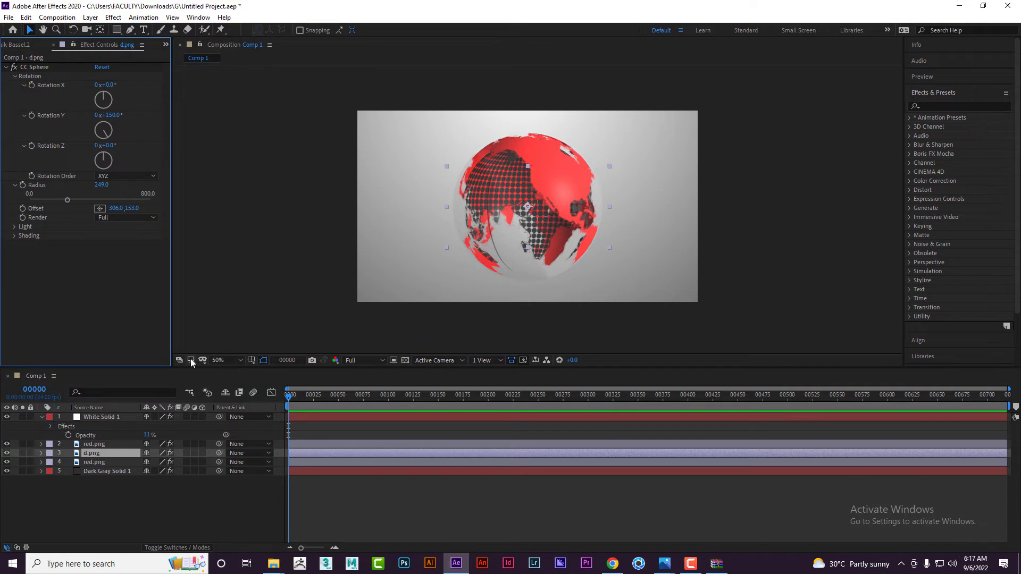
click(285, 398)
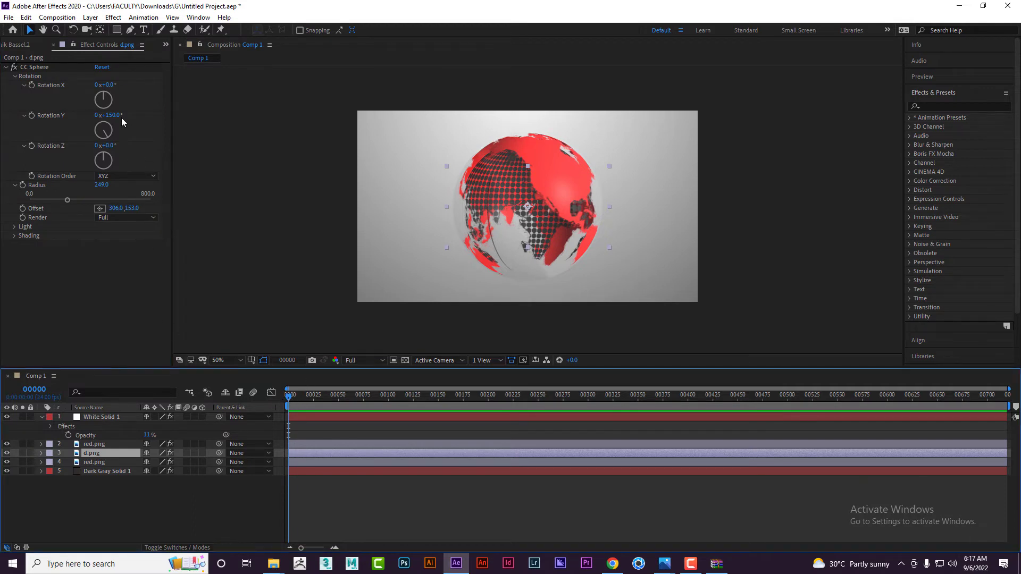
drag(111, 115, 137, 114)
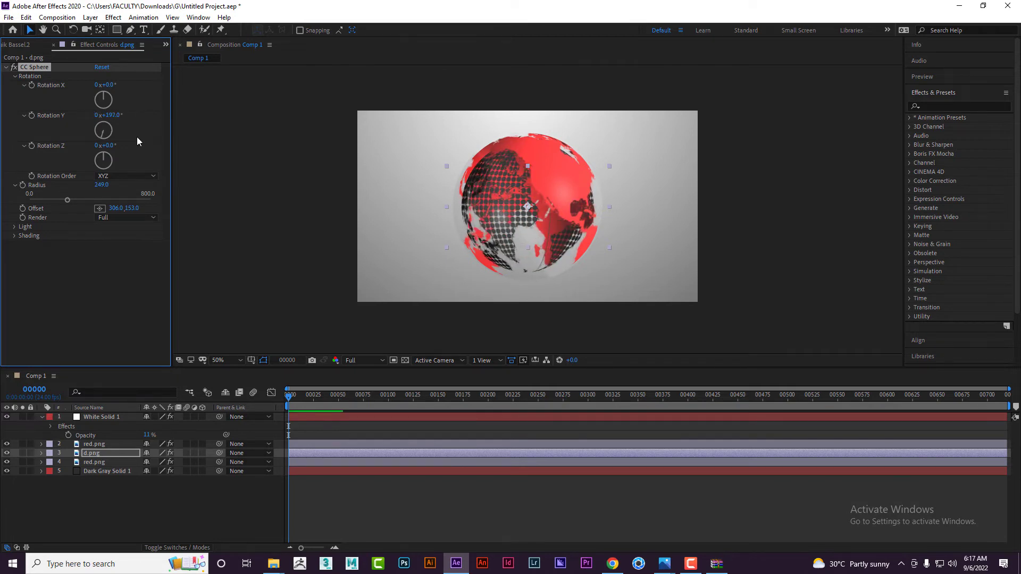
click(31, 116)
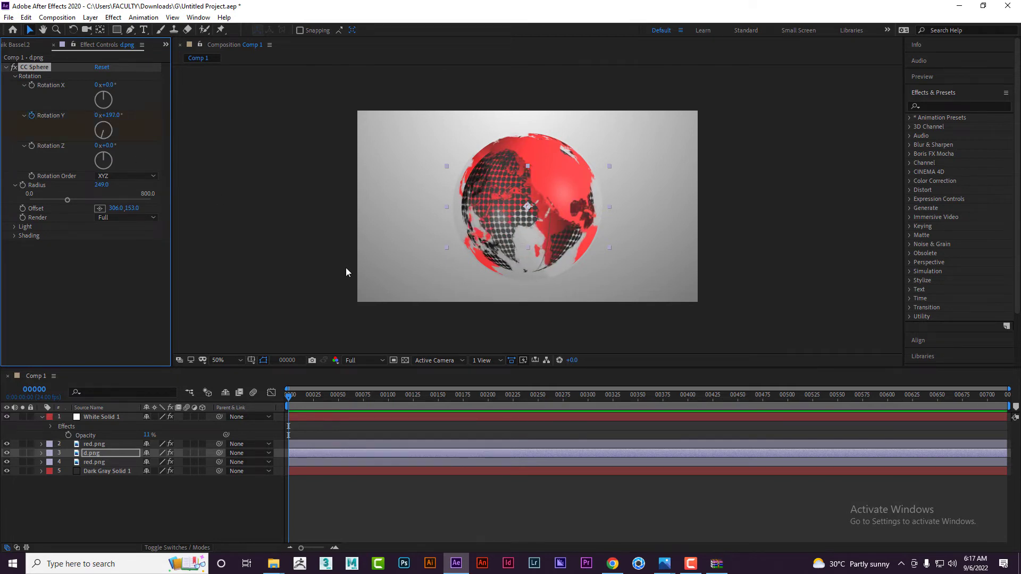
click(338, 397)
drag(110, 115, 219, 122)
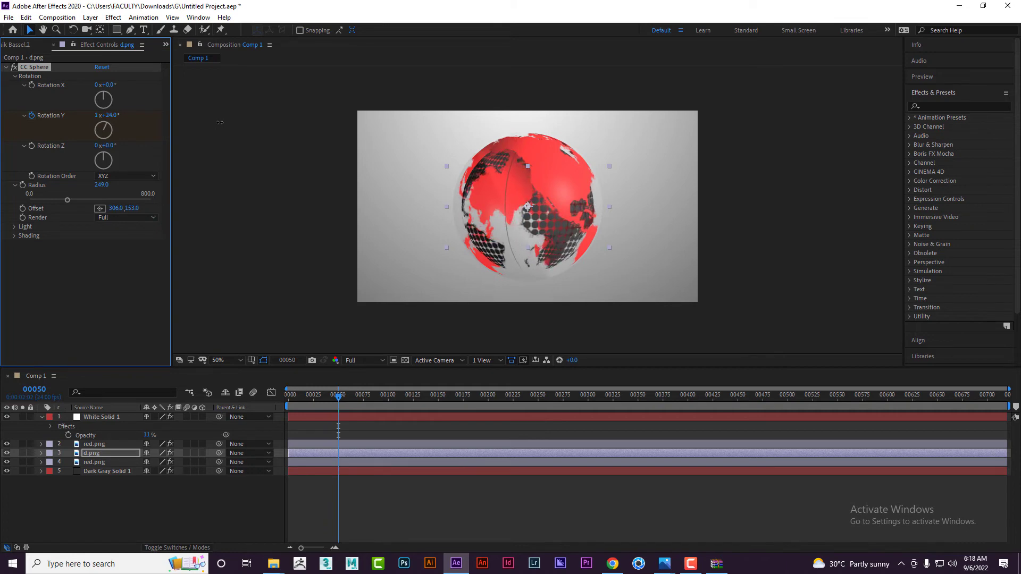
Reveal and preview the d.png layer's Rotation Y keyframes and lower the layer's opacity to 36%
click(126, 454)
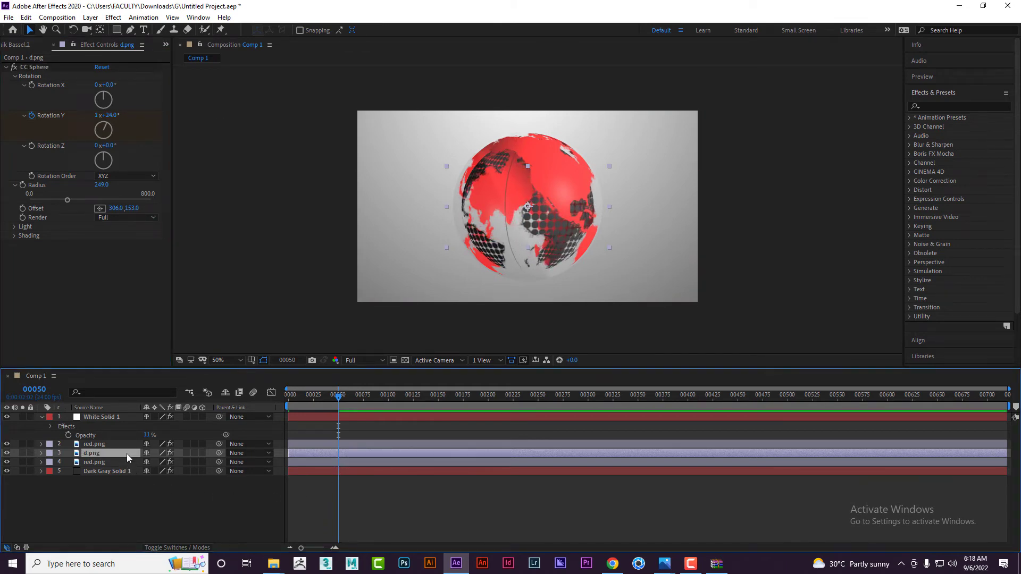
key(u)
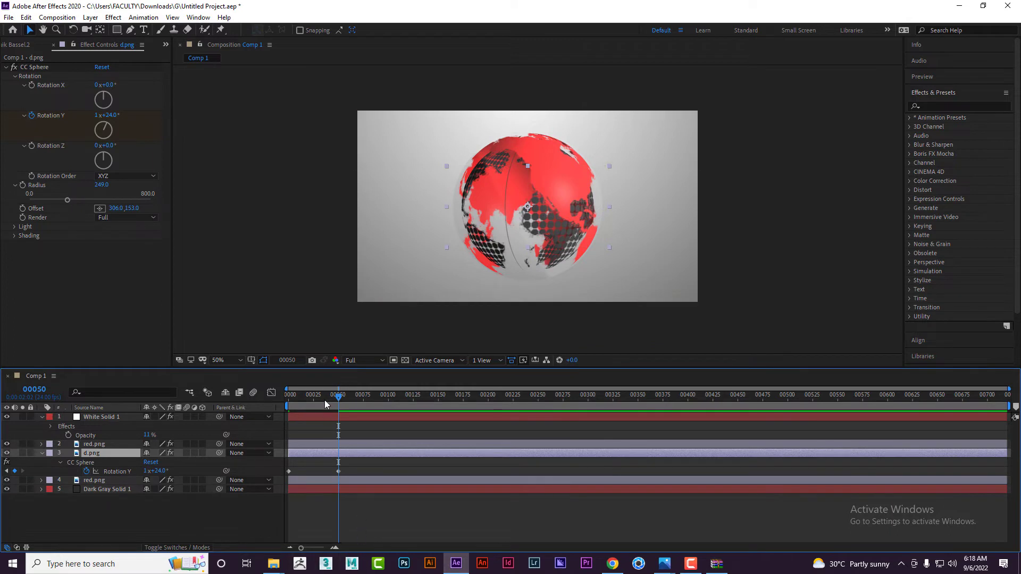
key(space)
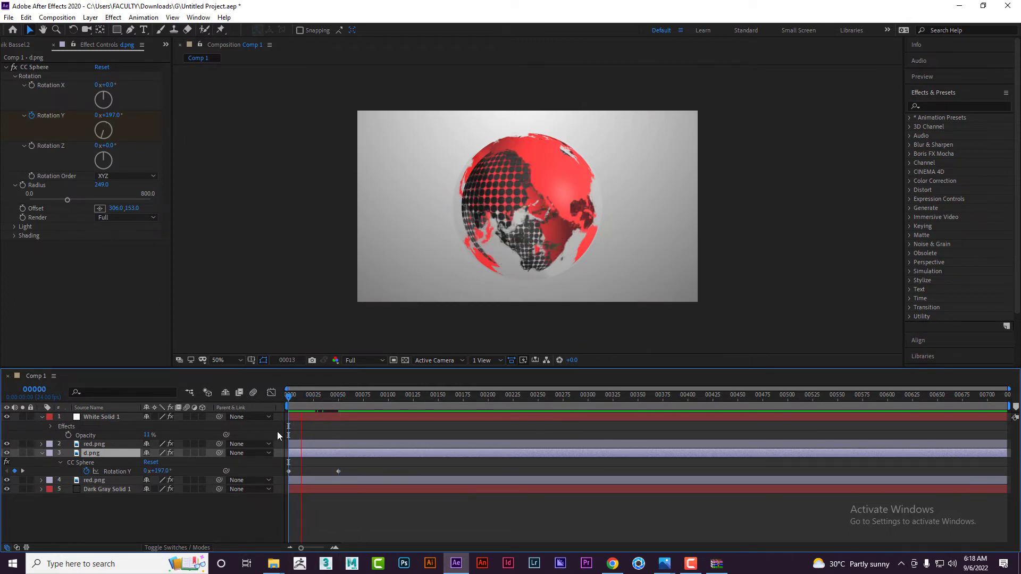
key(space)
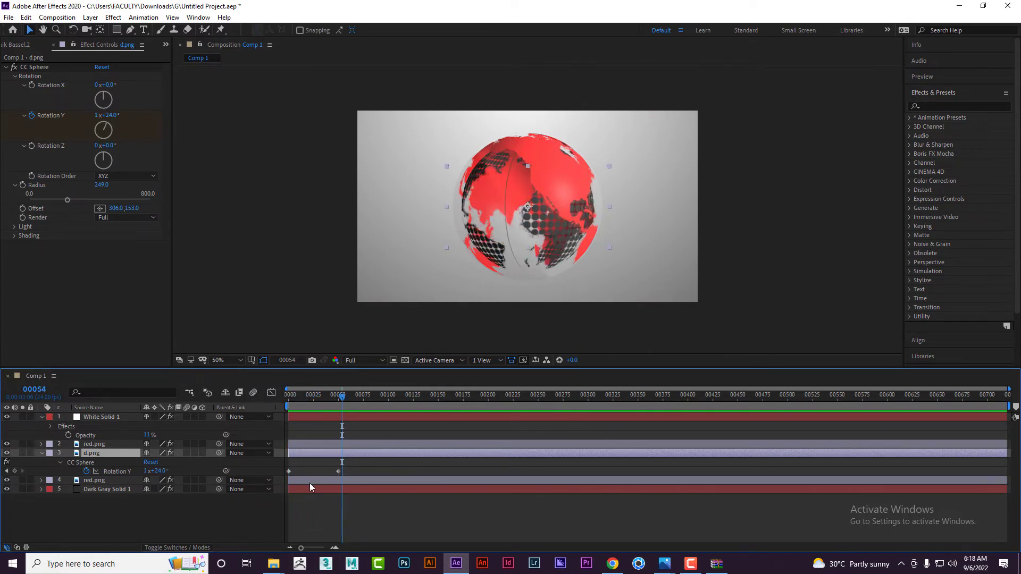
key(t)
drag(151, 462, 122, 463)
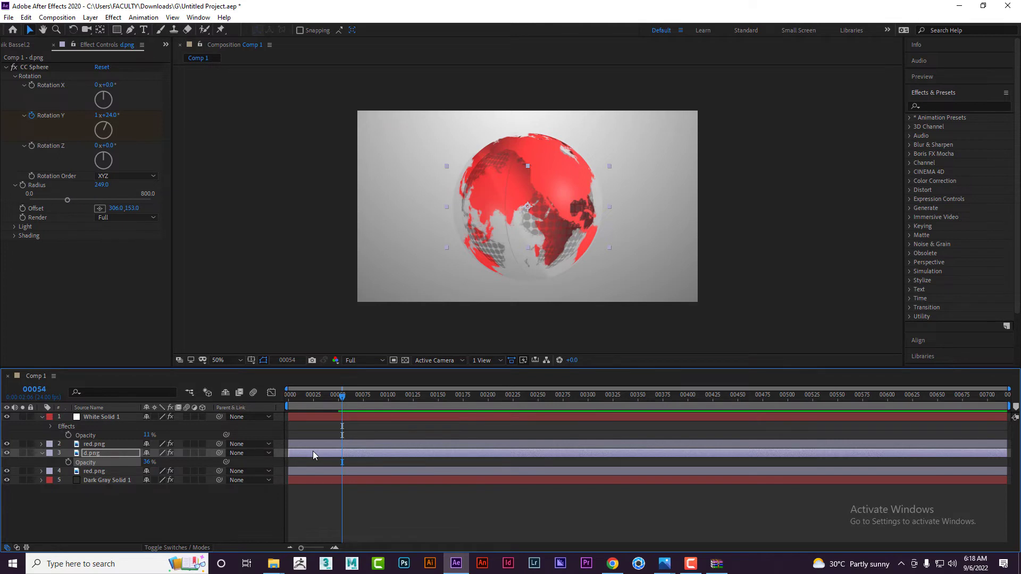
Ease both Rotation Y keyframes of d.png with Duik at 83% on both sides and preview the motion
key(u)
drag(353, 467, 286, 478)
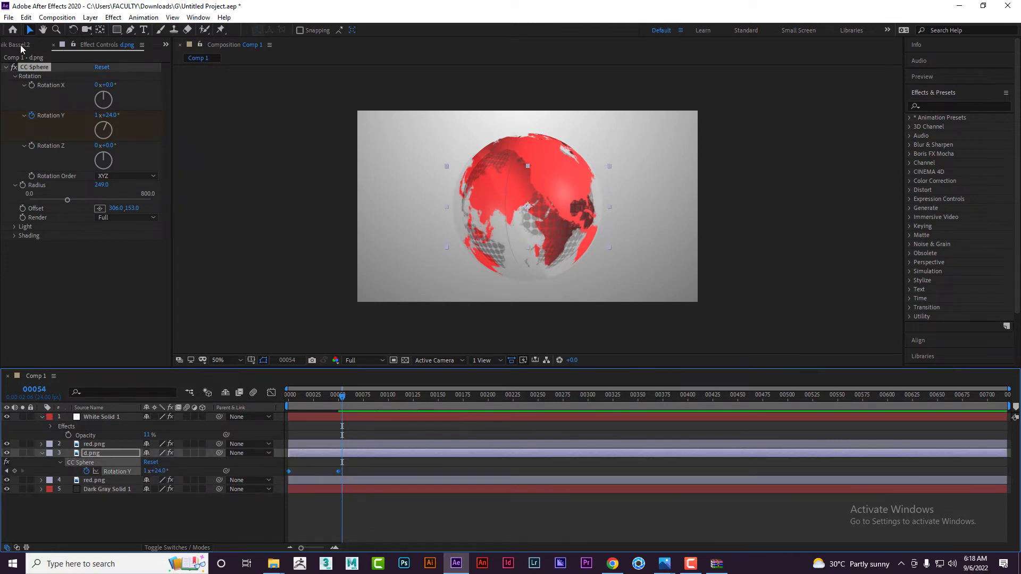
click(23, 47)
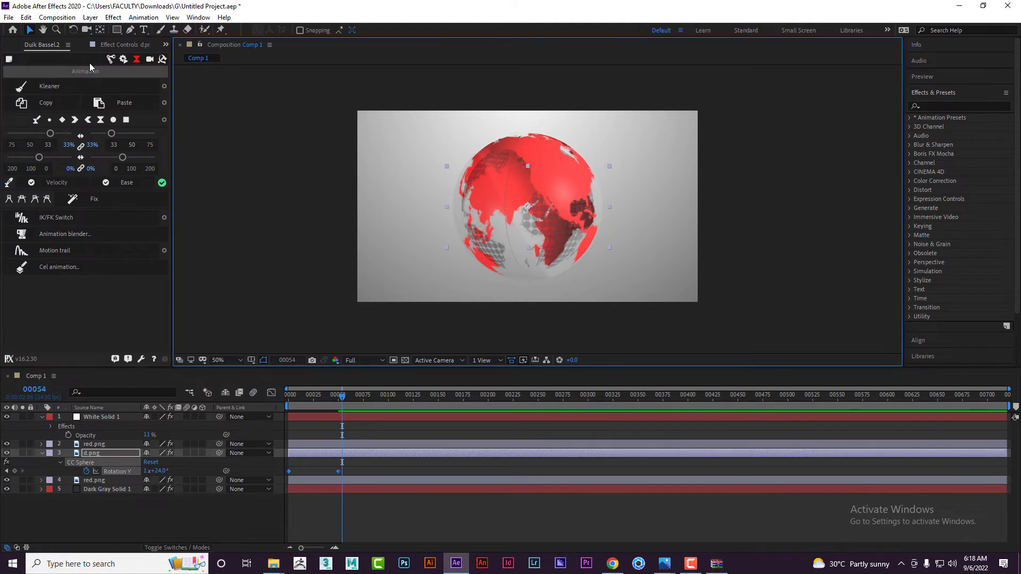
click(101, 123)
drag(50, 134, 20, 140)
key(space)
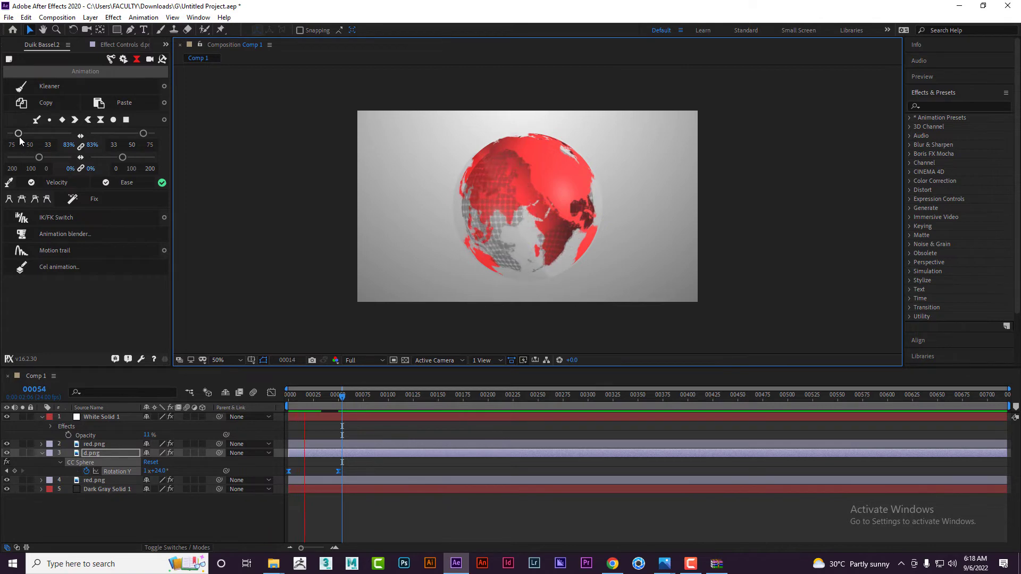
key(space)
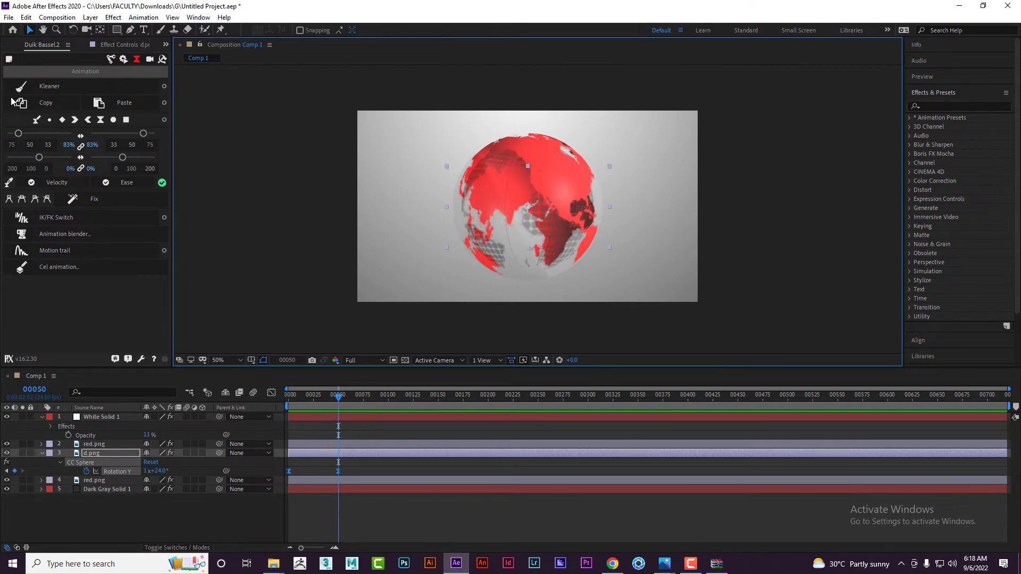
Set Duik's ease to 76% and velocity to -233% on both sides for the selected keyframes and preview the motion
drag(19, 139, 60, 161)
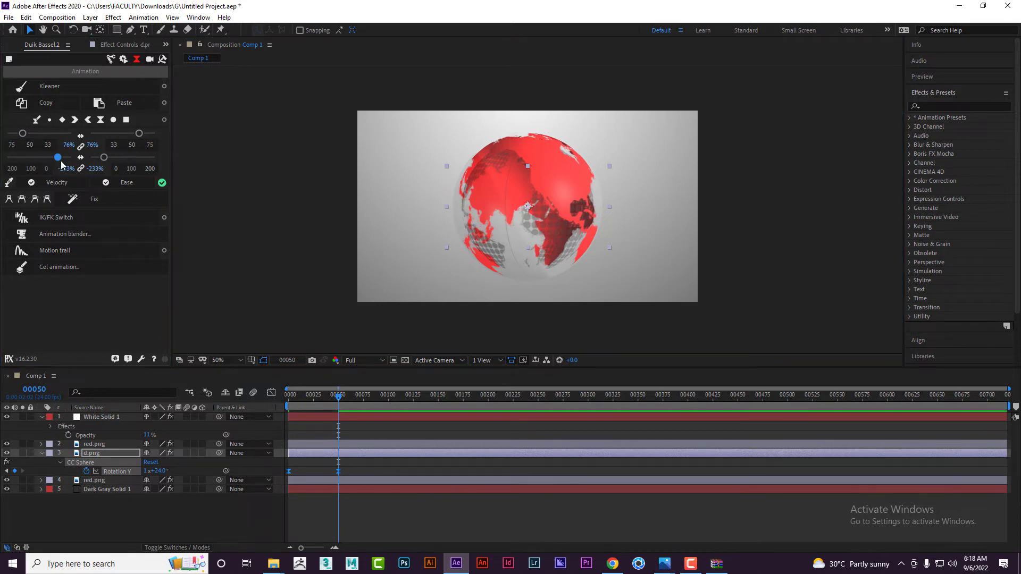
key(space)
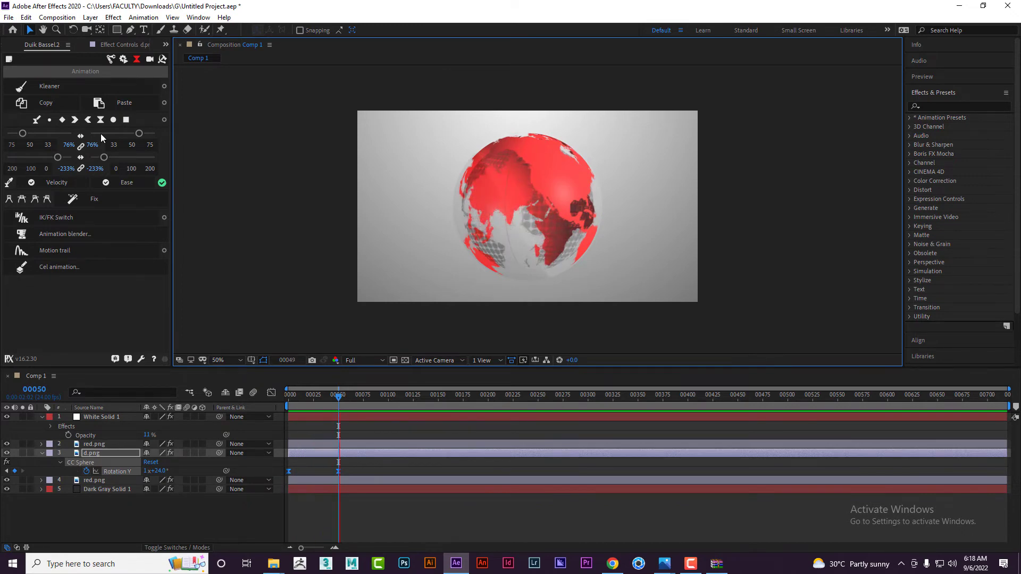
key(space)
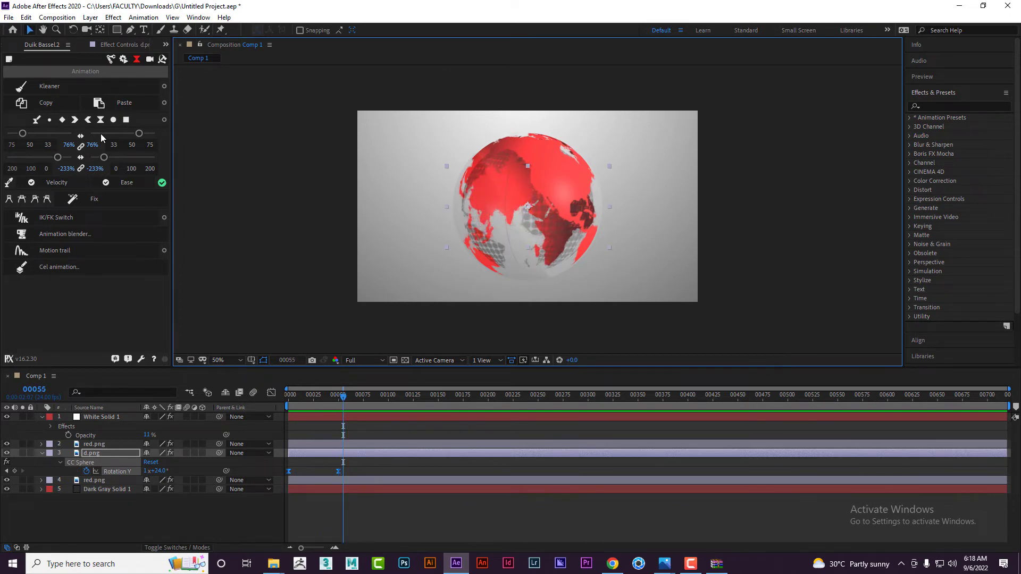
Examine the value and speed graphs of d.png's Rotation Y and return to the layer bar view
click(272, 393)
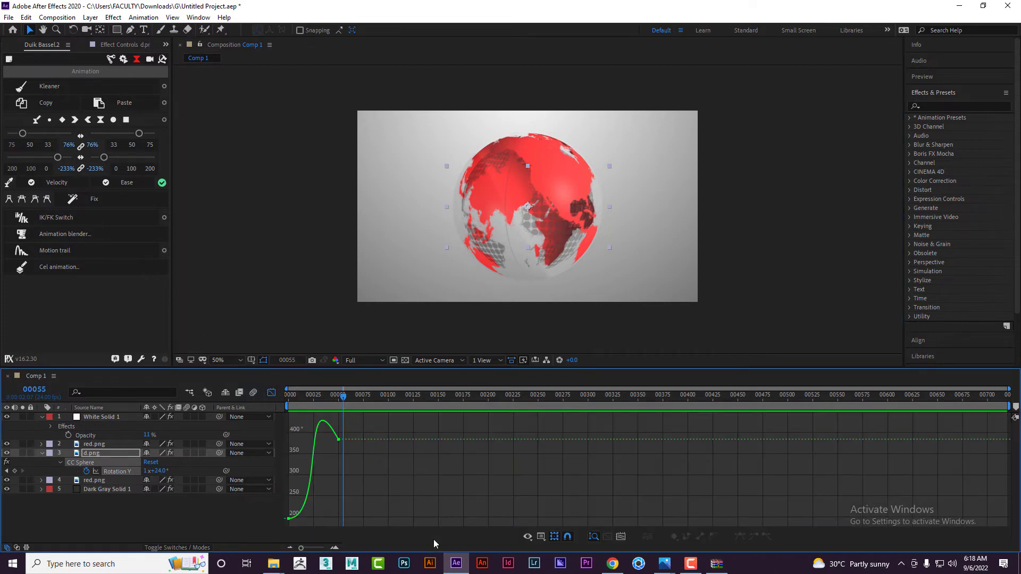
click(552, 538)
click(556, 431)
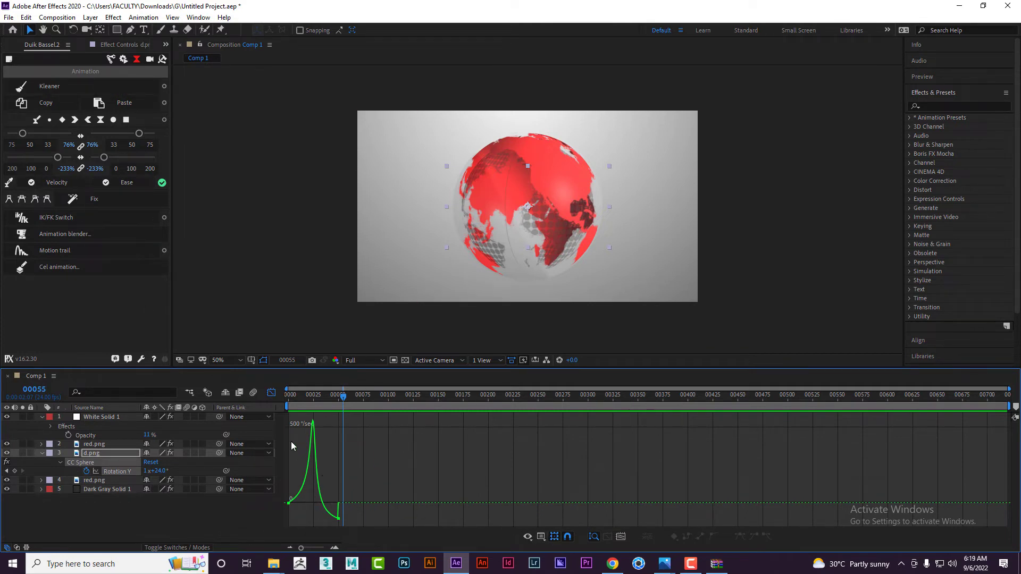
click(271, 393)
Move the last Rotation Y keyframe of d.png from frame 50 to frame 300 and preview the rotation
mouse_move(340, 399)
mouse_down()
mouse_move(294, 403)
mouse_move(340, 402)
mouse_up()
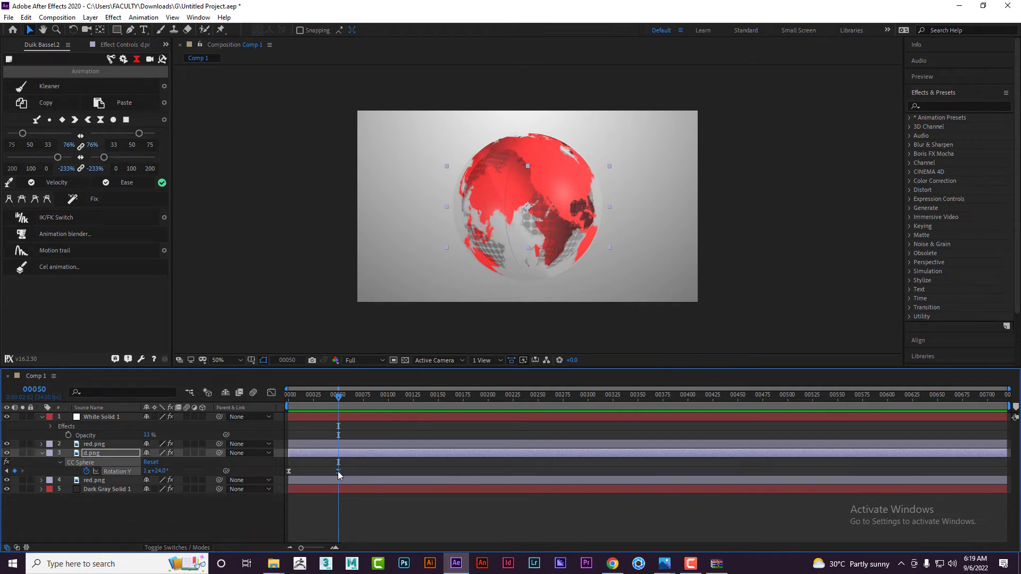
drag(339, 472, 588, 473)
click(587, 402)
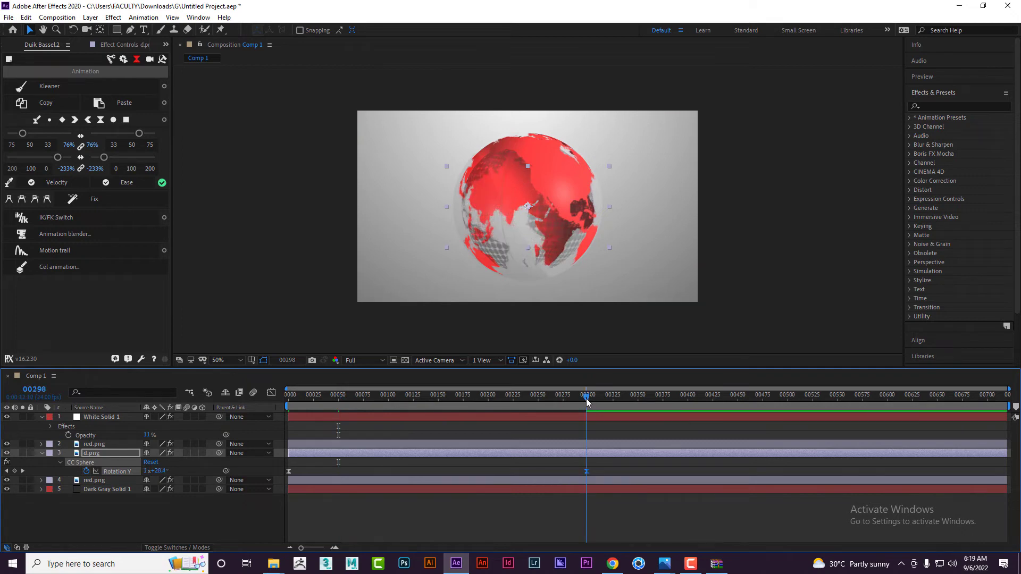
click(588, 402)
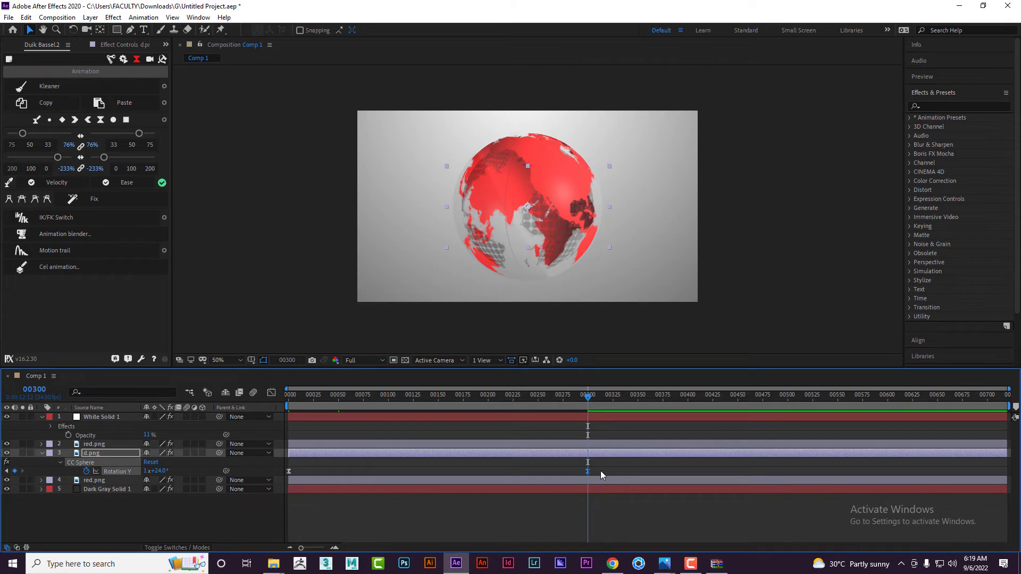
key(space)
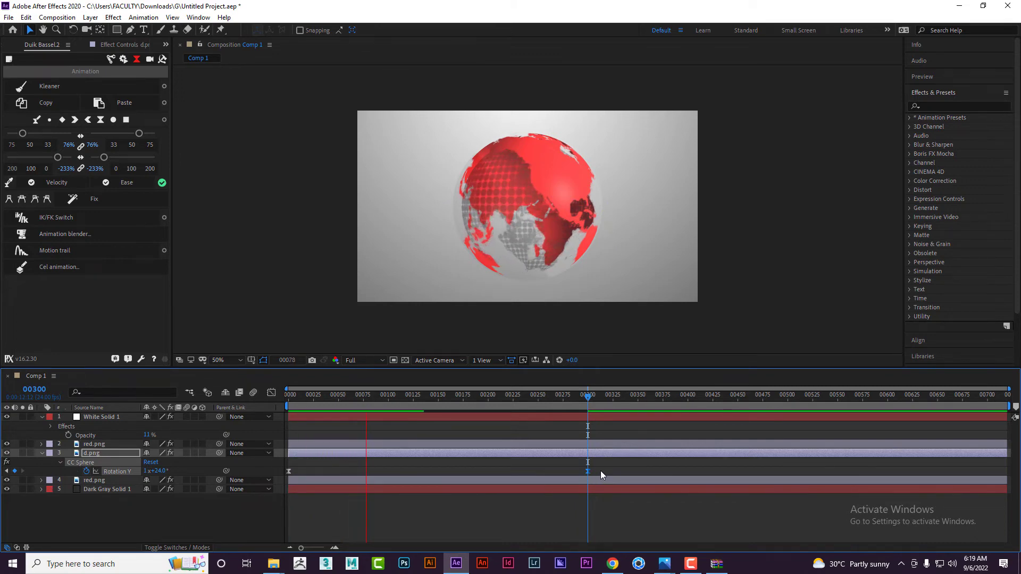
click(611, 509)
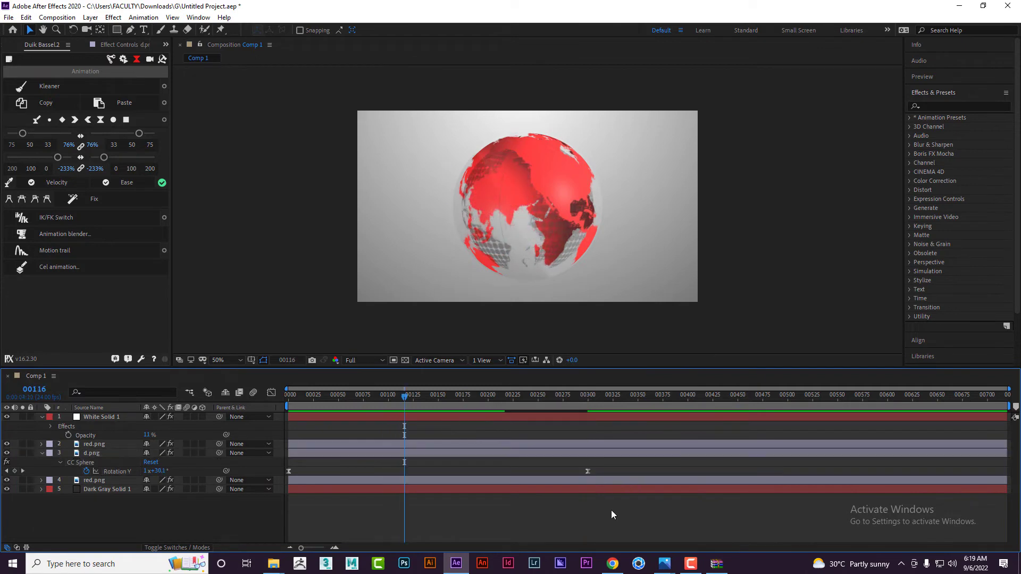
Set the d.png layer's Rotation Y to 10x+24° at frame 300 and preview the rotation
click(588, 395)
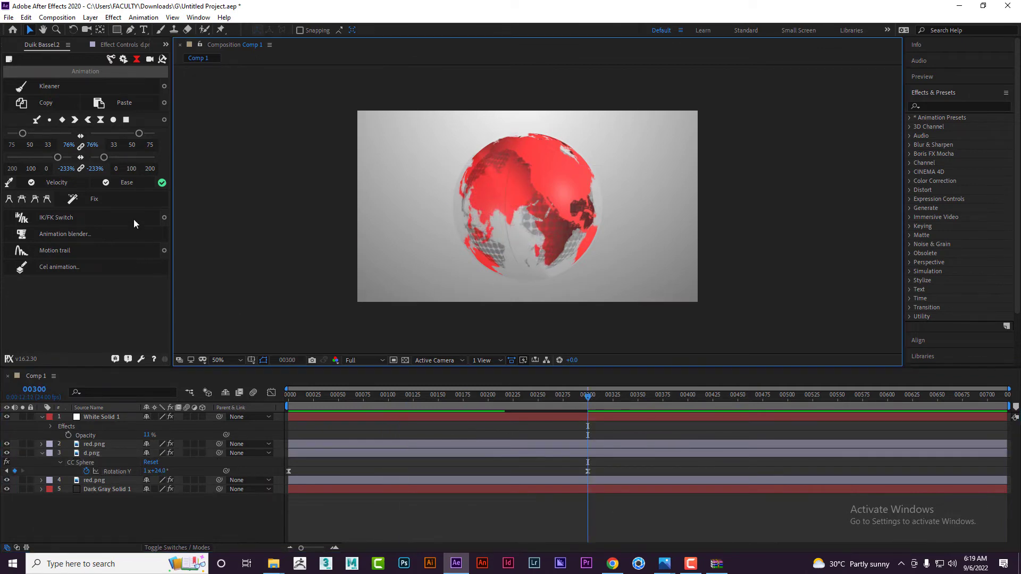
click(126, 45)
click(97, 115)
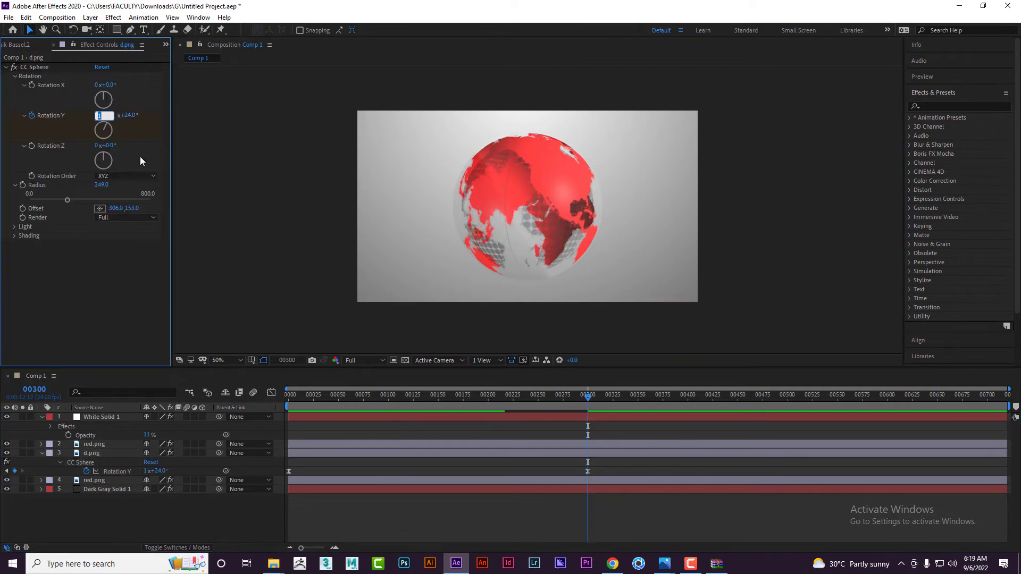
text(10)
key(Return)
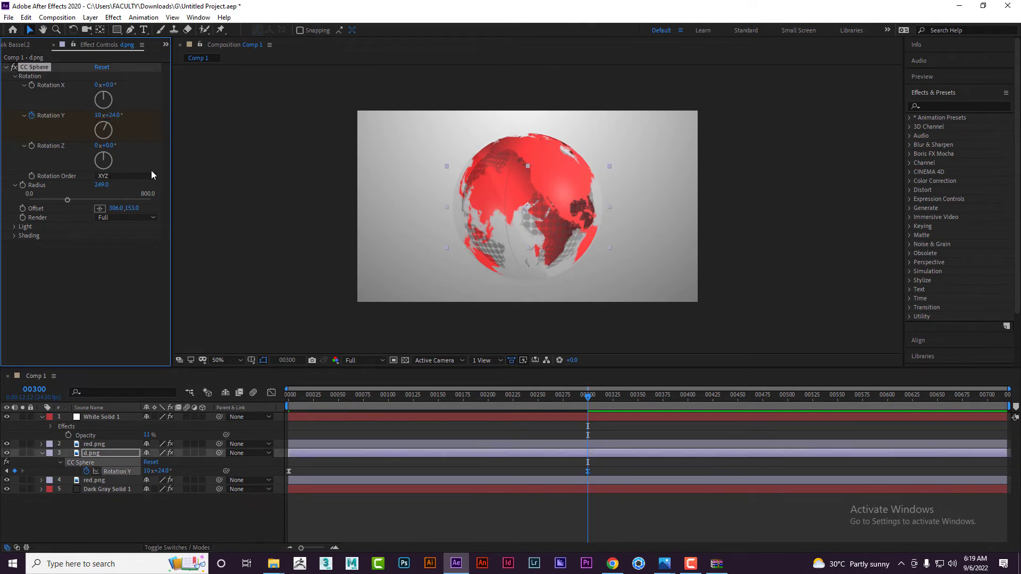
key(space)
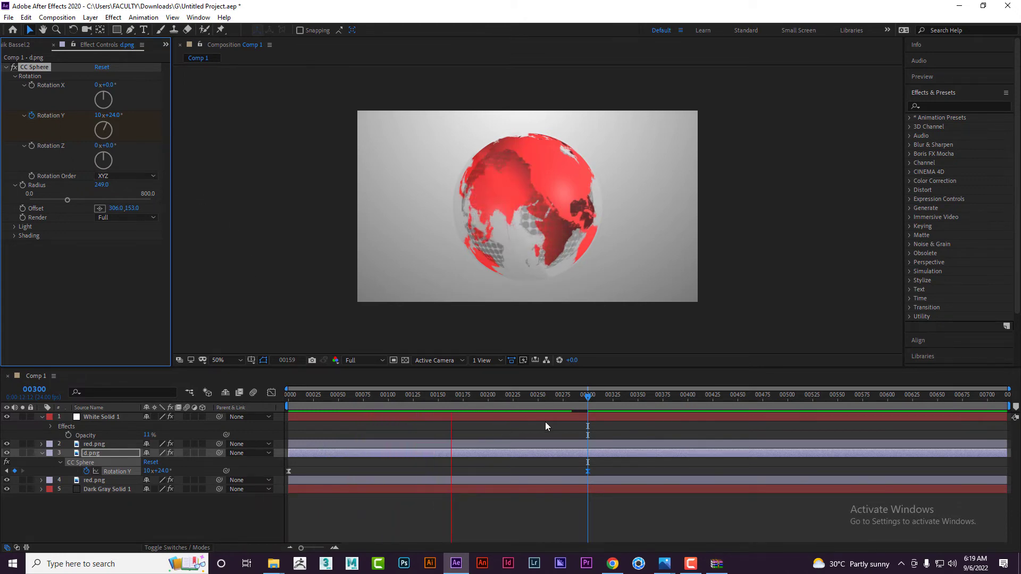
key(space)
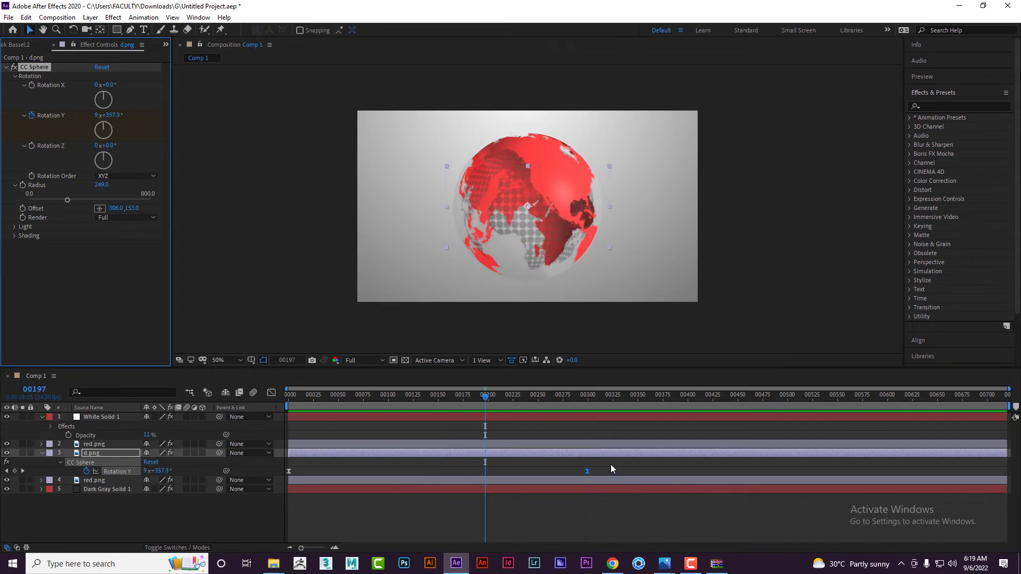
Set Duik's ease to 43% and velocity to 60% for both Rotation Y keyframes and preview the motion
drag(611, 469, 278, 494)
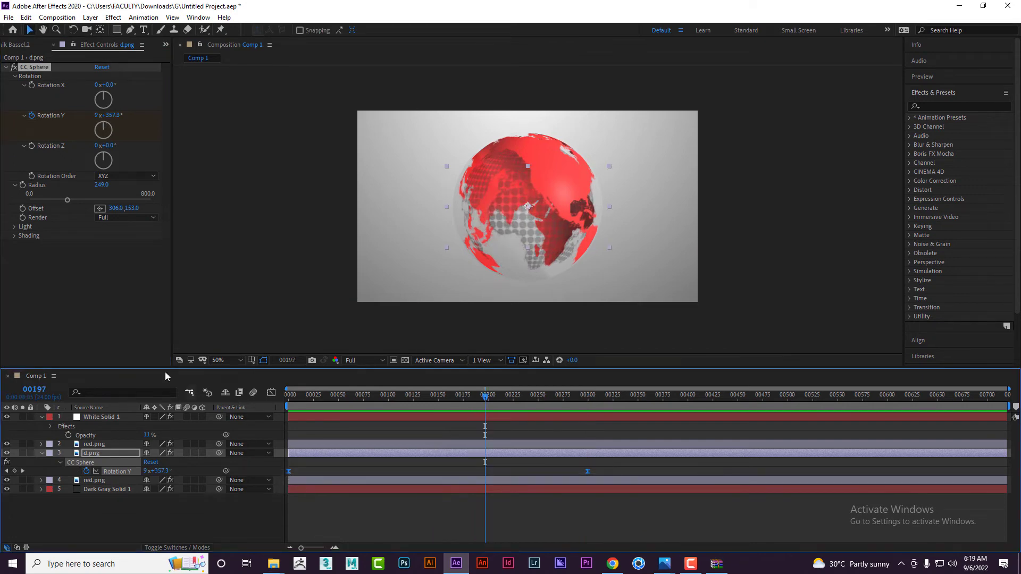
click(15, 46)
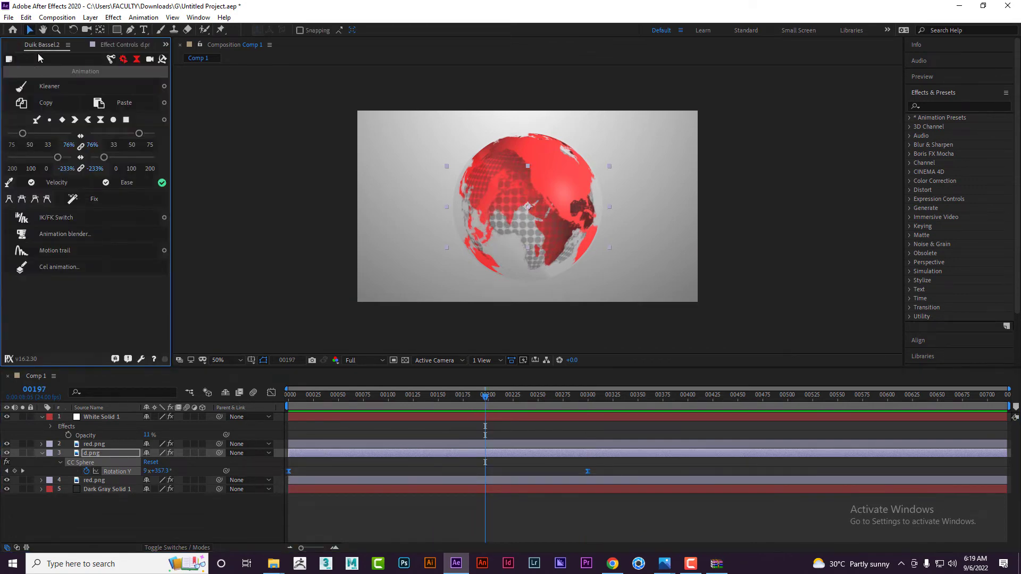
click(43, 134)
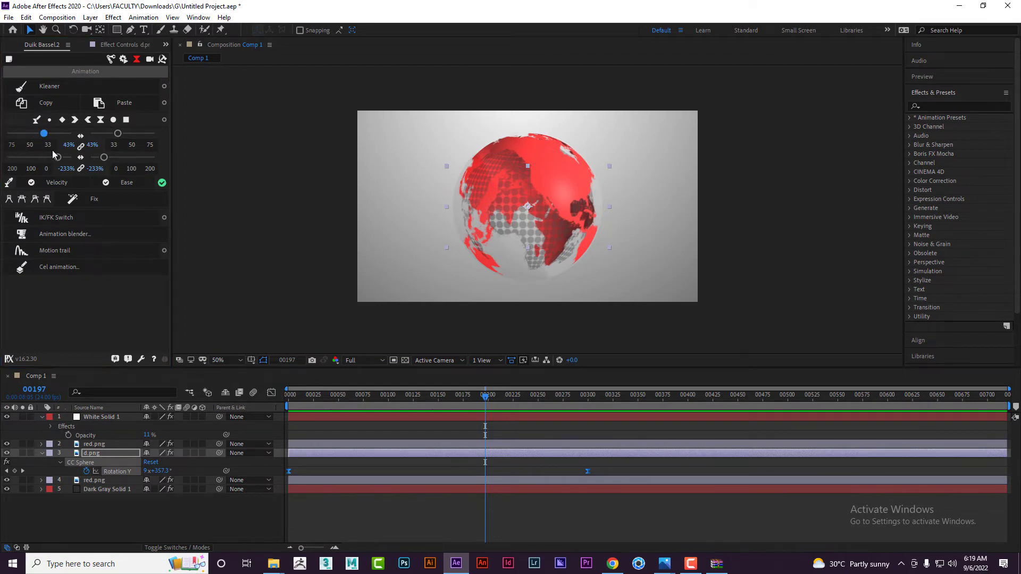
drag(57, 157, 33, 158)
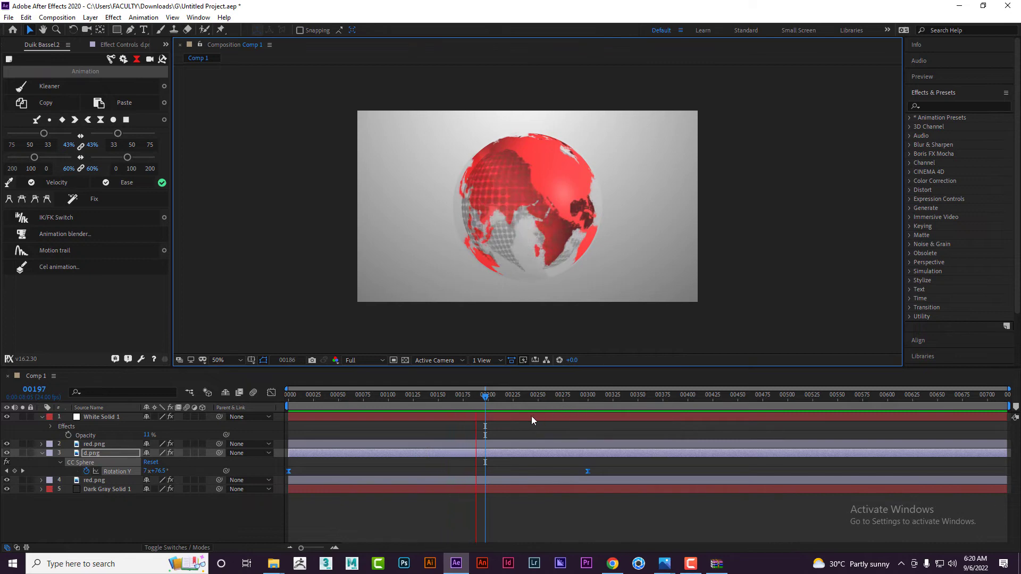
key(space)
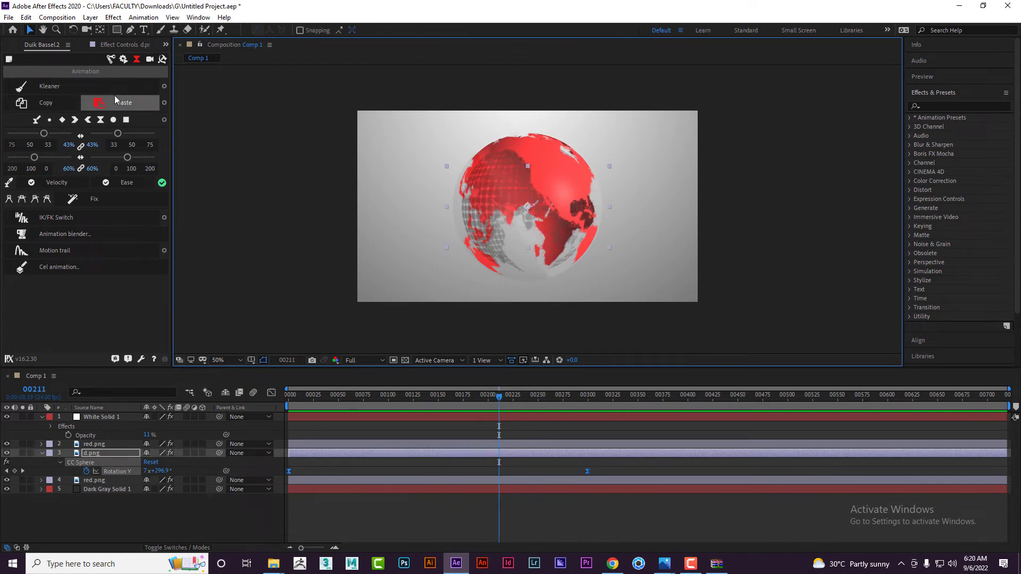
Move the last Rotation Y keyframe of d.png to frame 99
click(112, 46)
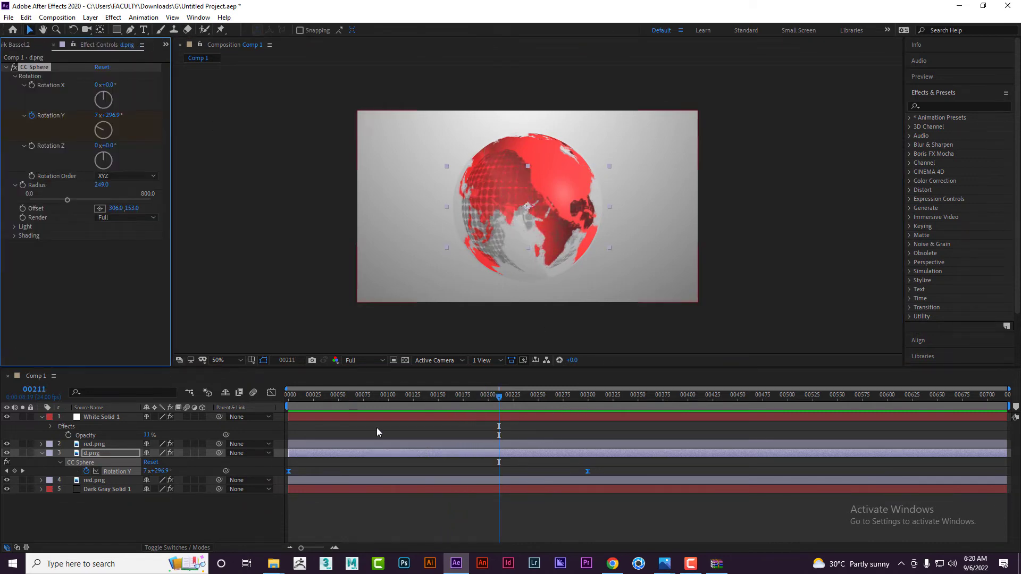
click(387, 398)
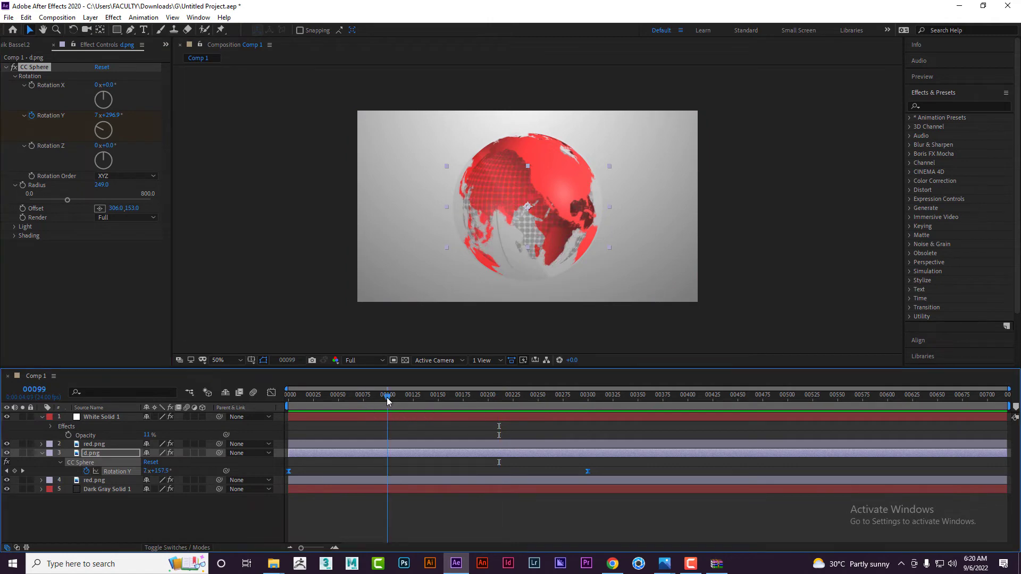
drag(588, 472, 398, 473)
key(ctrl+z)
drag(587, 472, 395, 473)
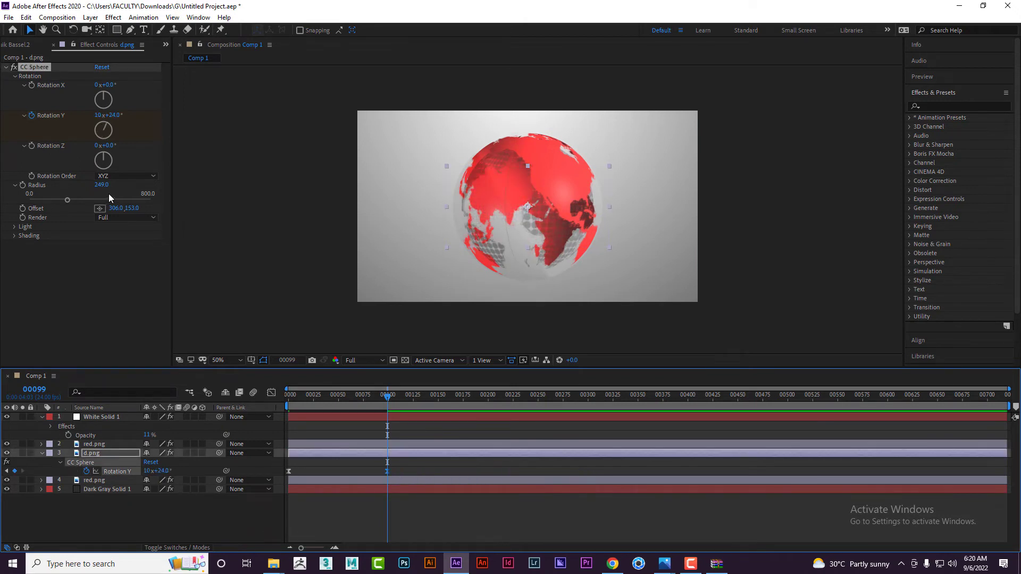
Set the d.png layer's Rotation Y to 4x+24° at frame 99
click(98, 115)
text(4)
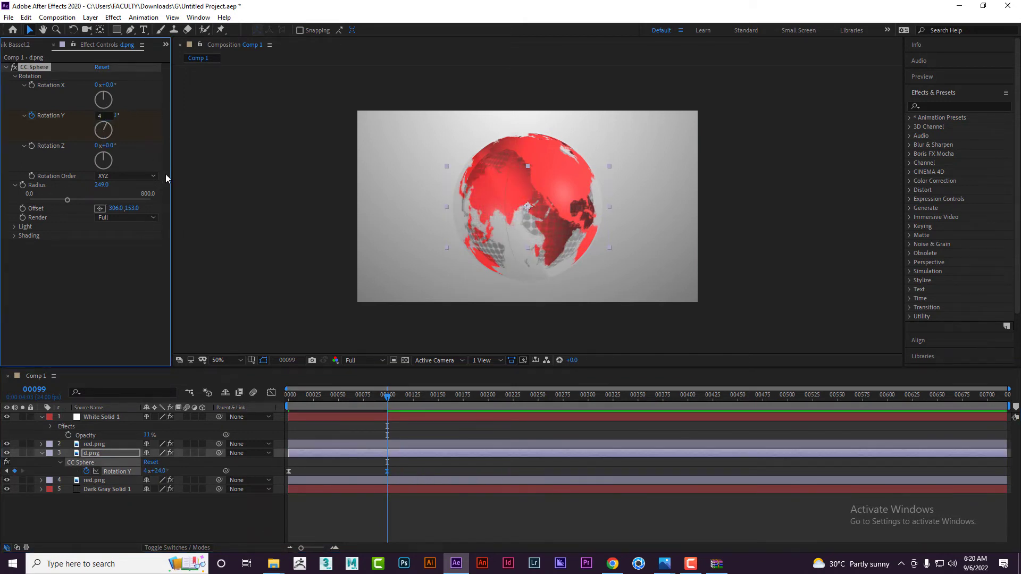
key(Tab)
Copy the d.png layer's two Rotation Y keyframes and paste them at frame 0 onto both red.png layers
click(419, 470)
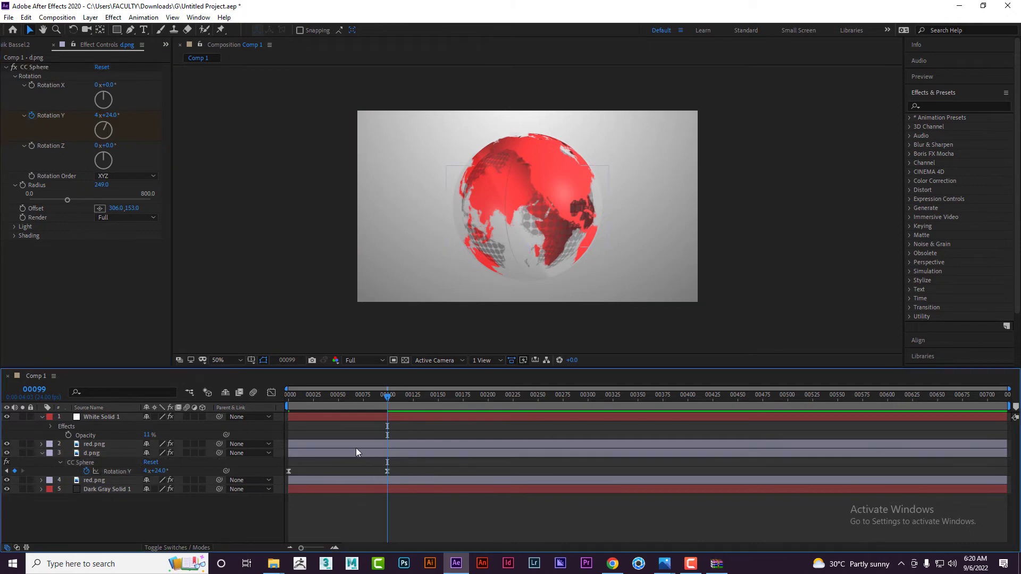
drag(396, 466, 321, 475)
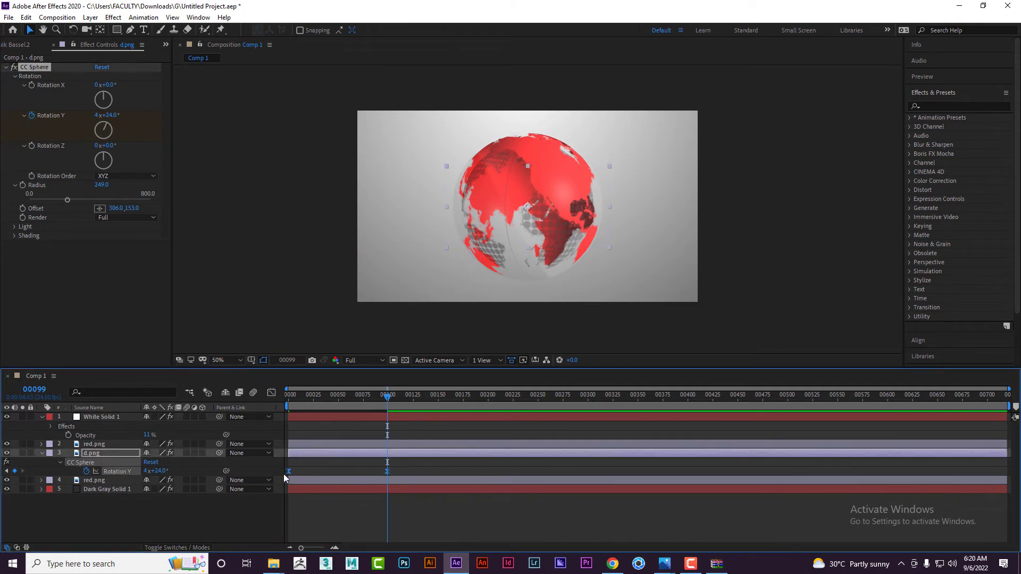
click(315, 440)
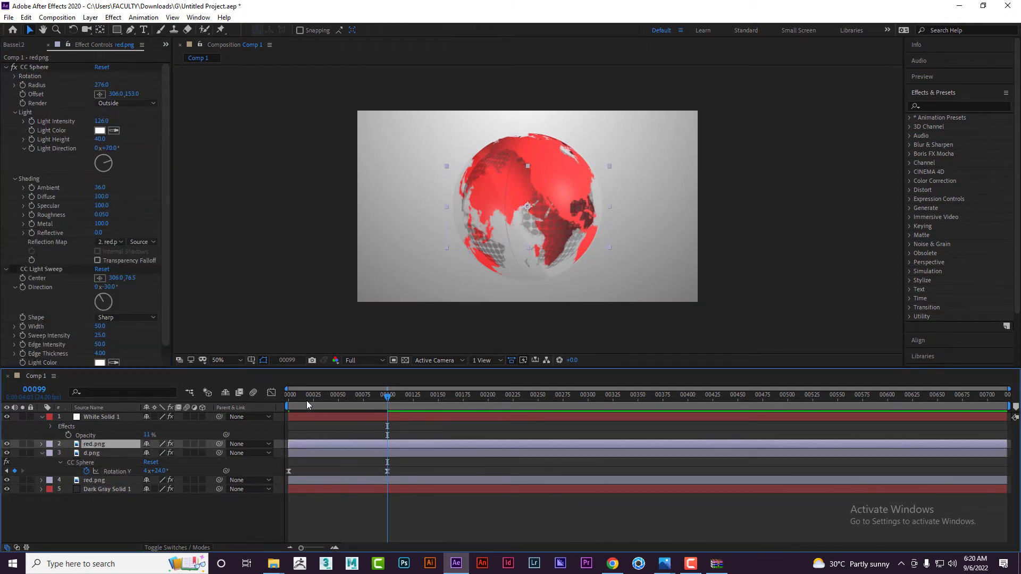
key(Home)
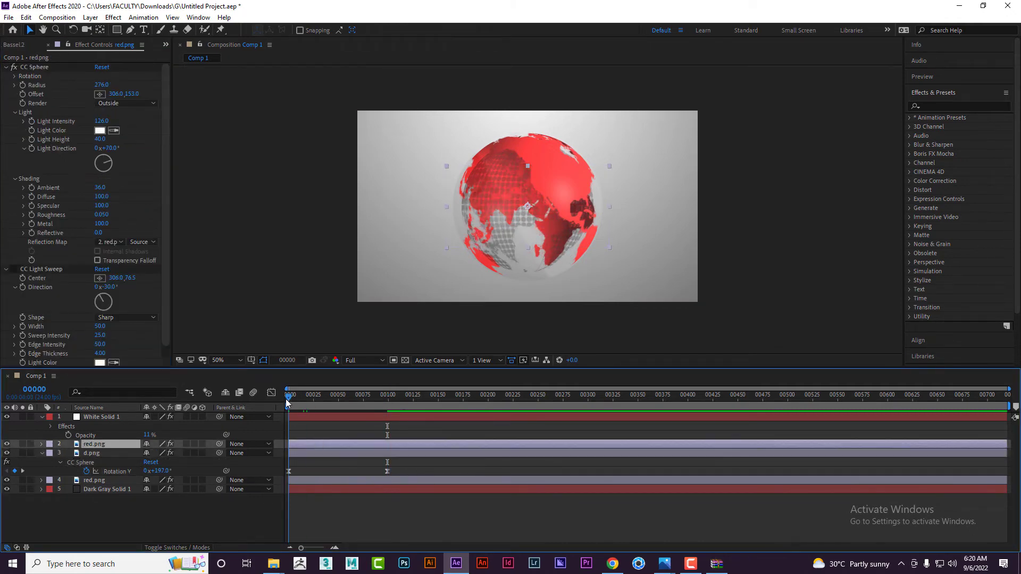
key(ctrl+v)
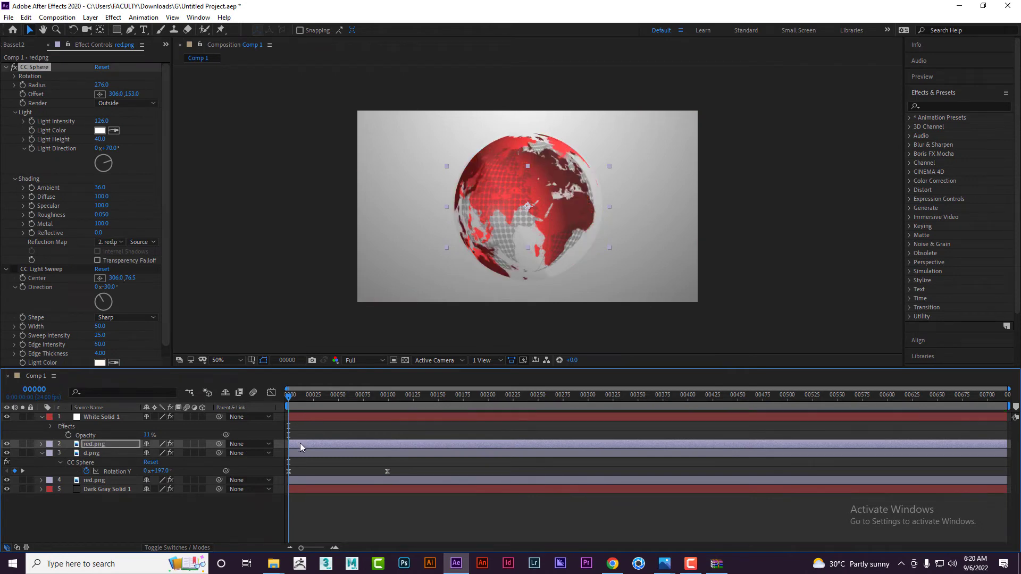
click(308, 479)
key(ctrl+v)
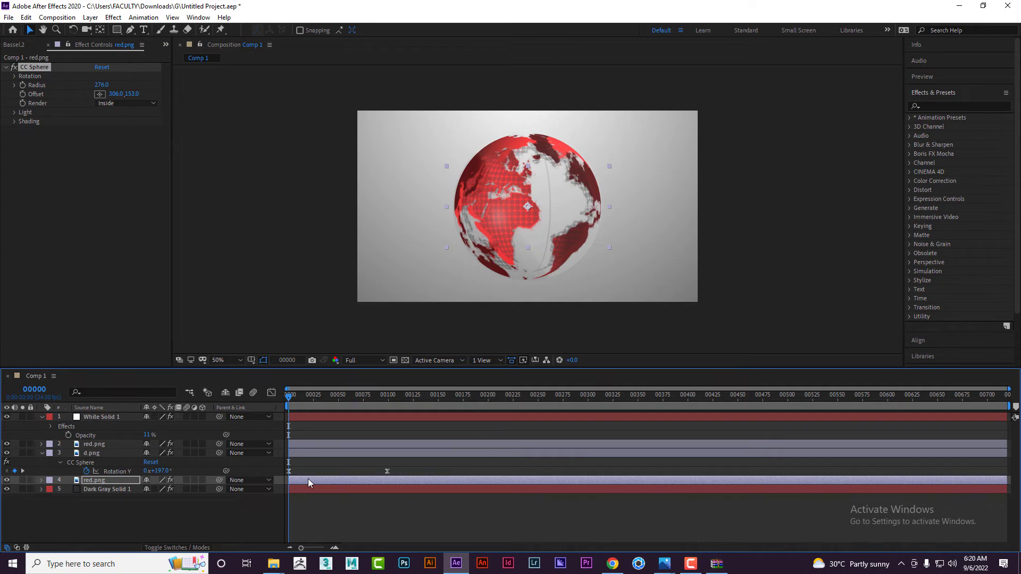
At frame 0, set the lower red.png layer's Rotation Y to 0x+66° and increase the upper red.png layer's Rotation Y slightly, previewing the result
click(14, 78)
drag(114, 115, 47, 117)
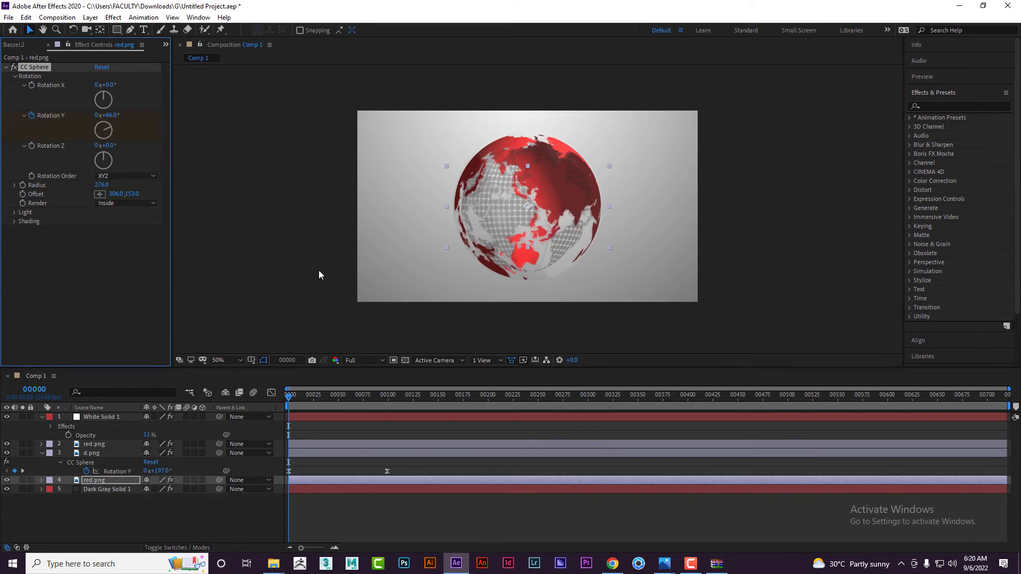
click(392, 445)
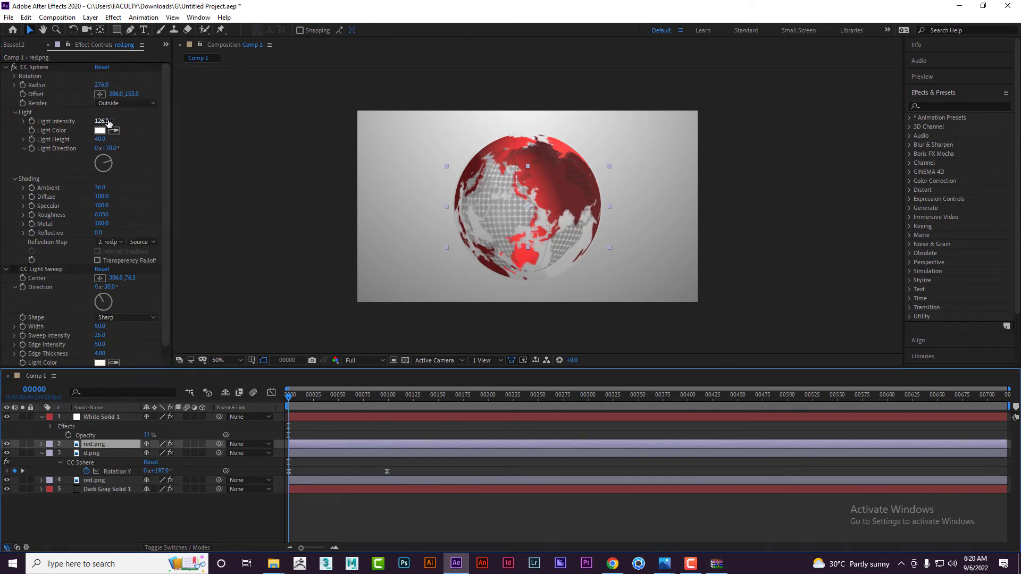
click(14, 85)
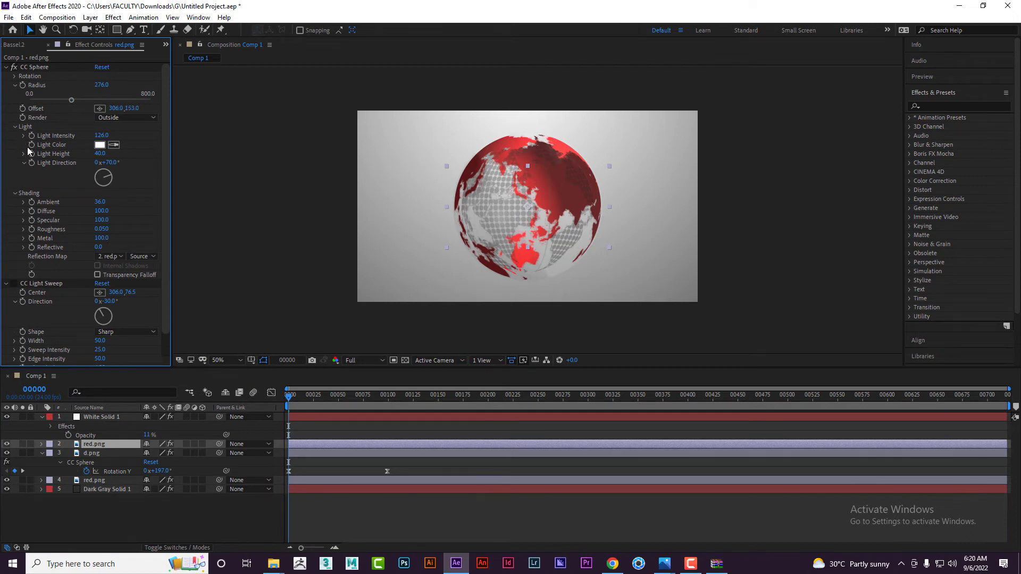
click(14, 76)
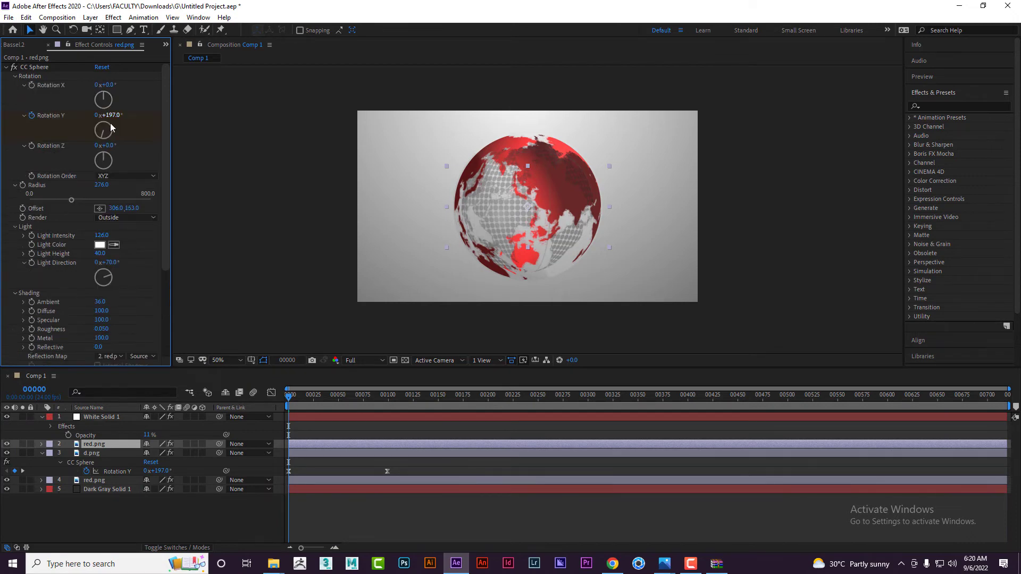
drag(109, 115, 158, 115)
click(417, 500)
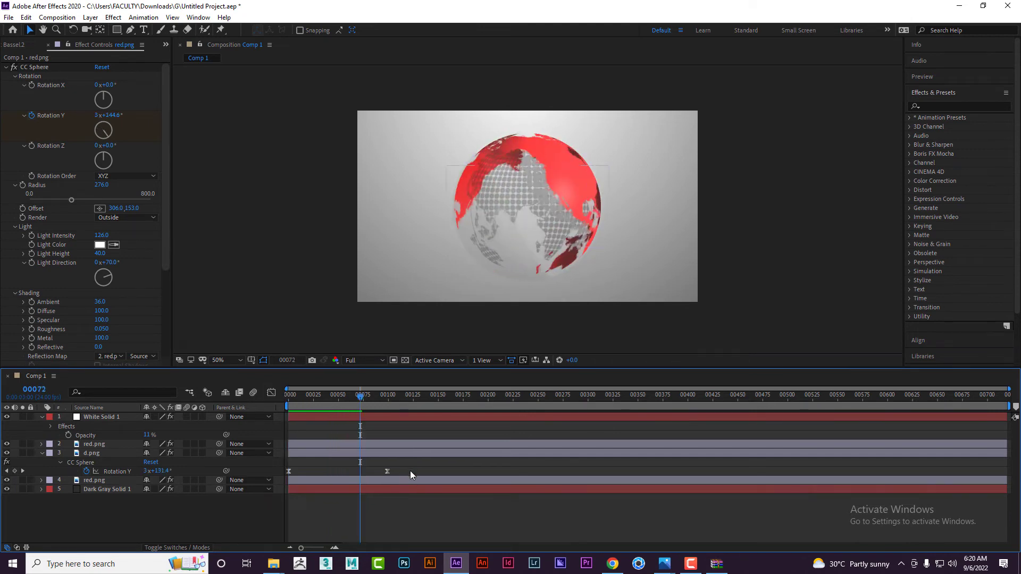
Reveal the keyframes of d.png and both red.png layers, move their last Rotation Y keyframes to about frame 200, and preview
click(417, 477)
shift+click(423, 444)
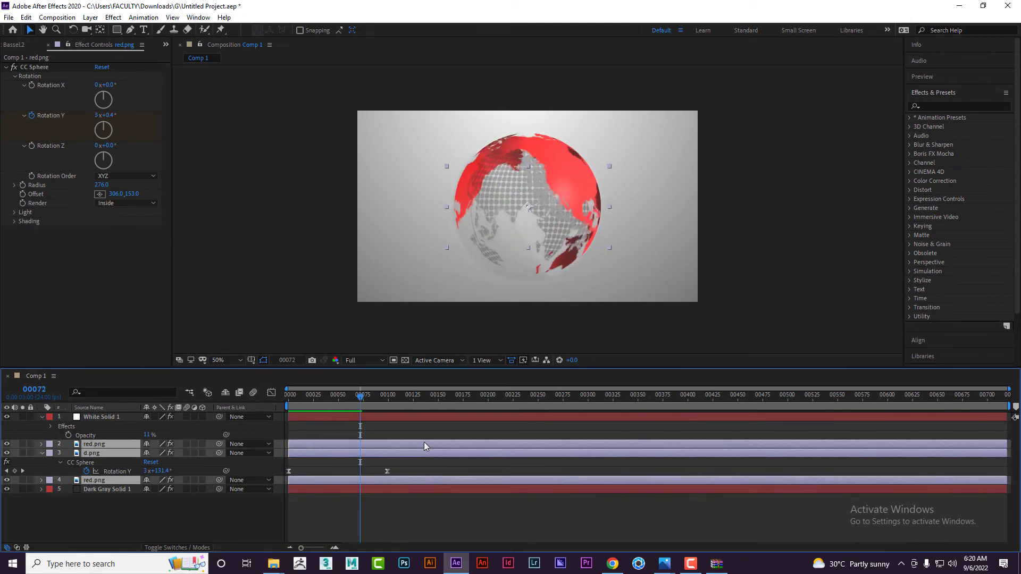
key(u)
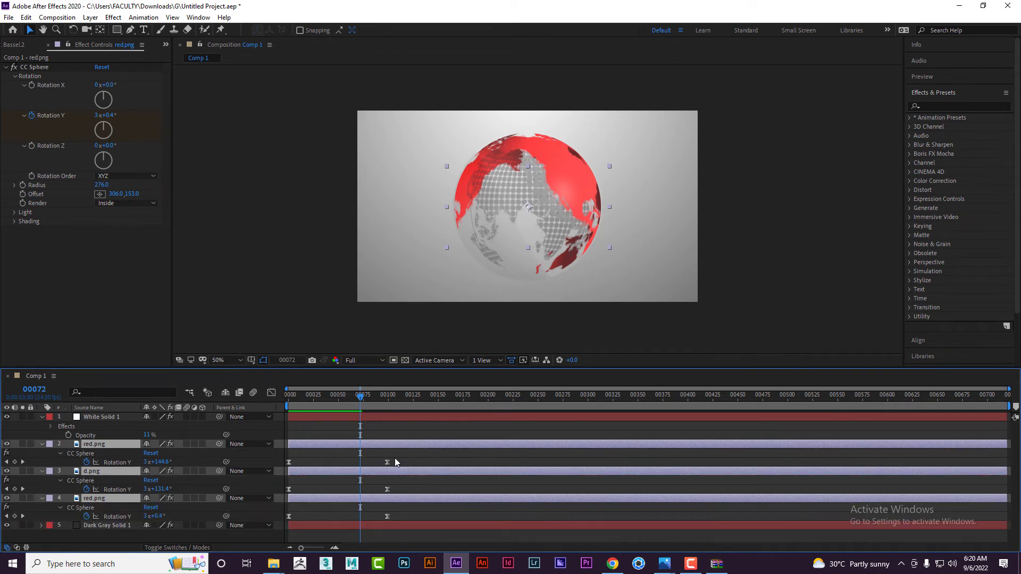
drag(394, 458, 489, 516)
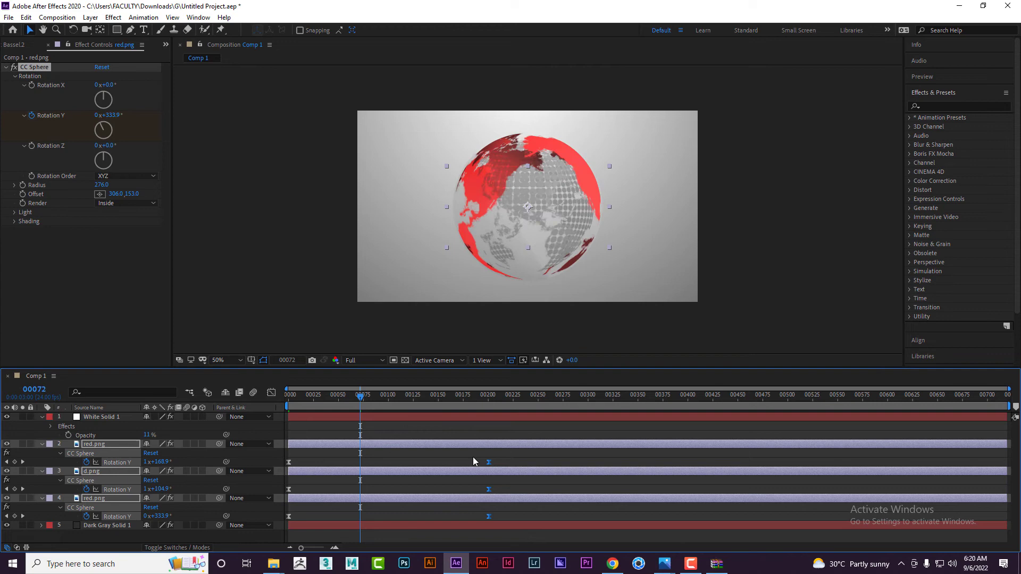
click(475, 426)
key(space)
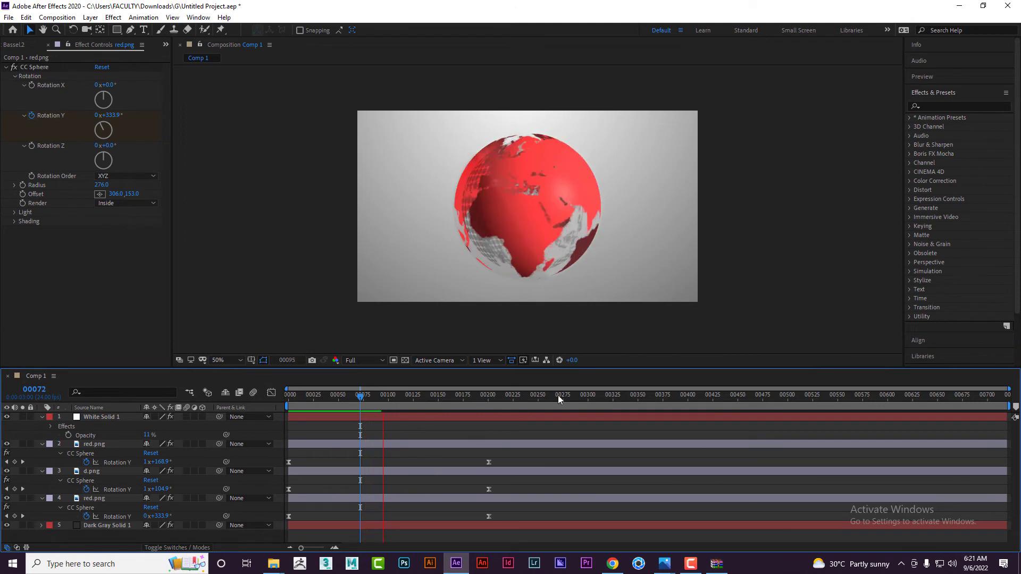
Set Duik's ease to 31% for both Rotation Y keyframes of d.png and preview the motion
drag(514, 478, 290, 491)
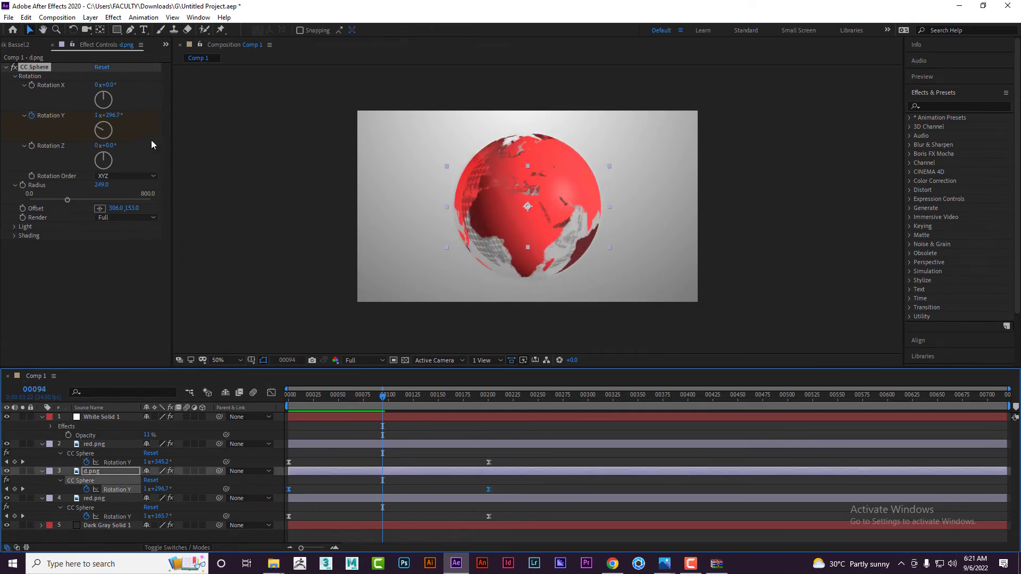
click(26, 46)
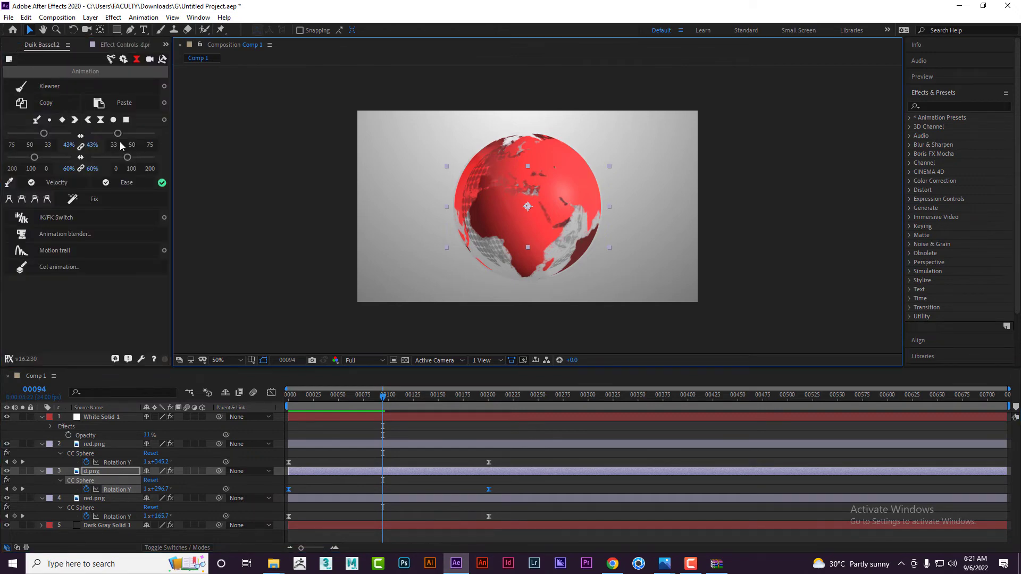
drag(49, 136, 53, 139)
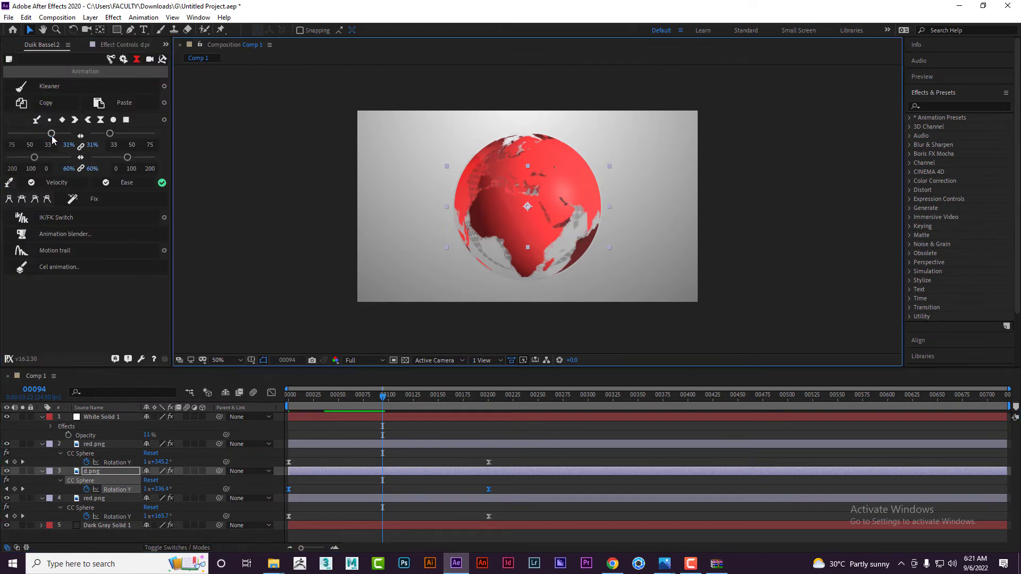
key(space)
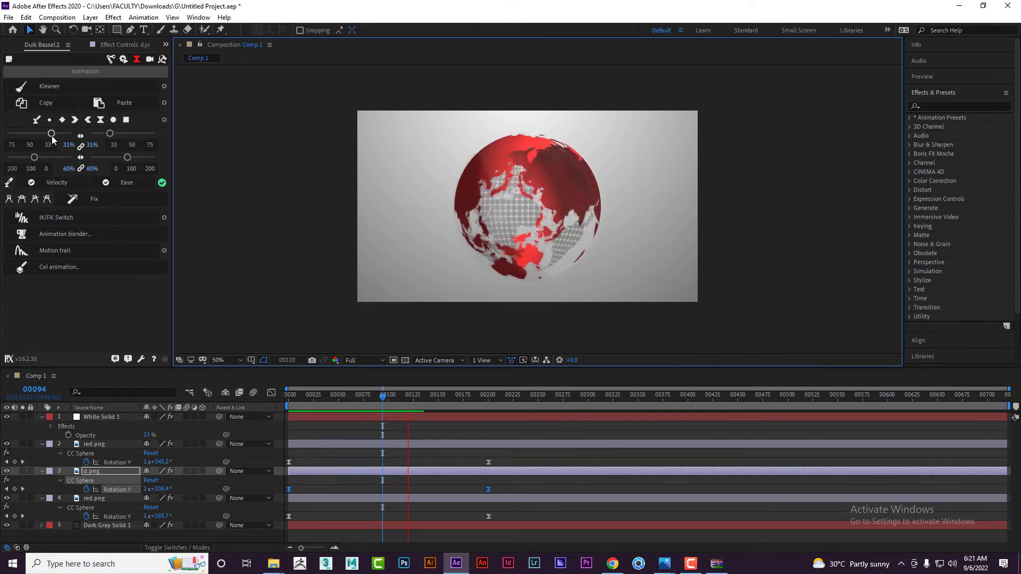
key(space)
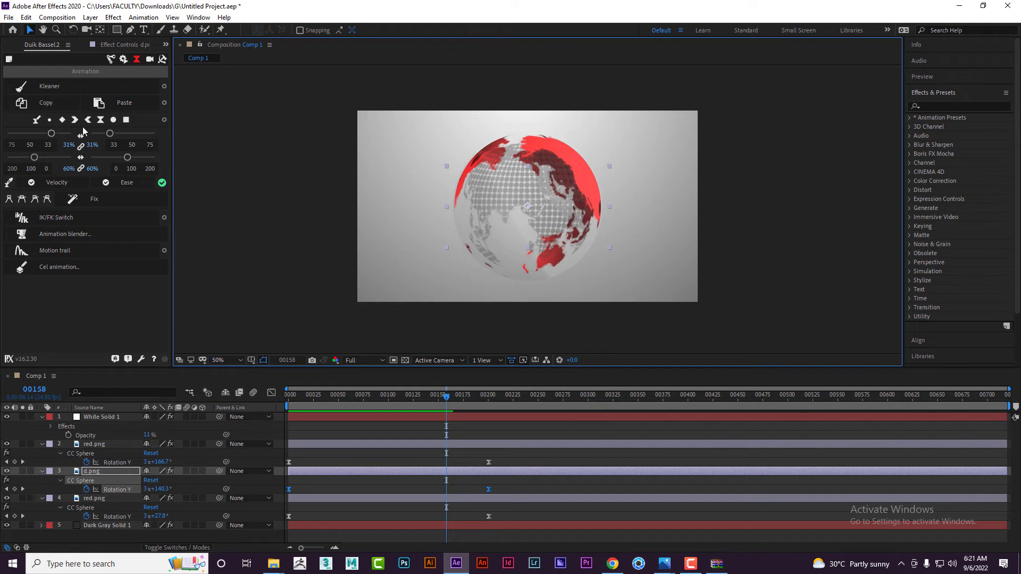
Save the project and collapse the properties of all layers in the timeline
click(483, 425)
key(ctrl+s)
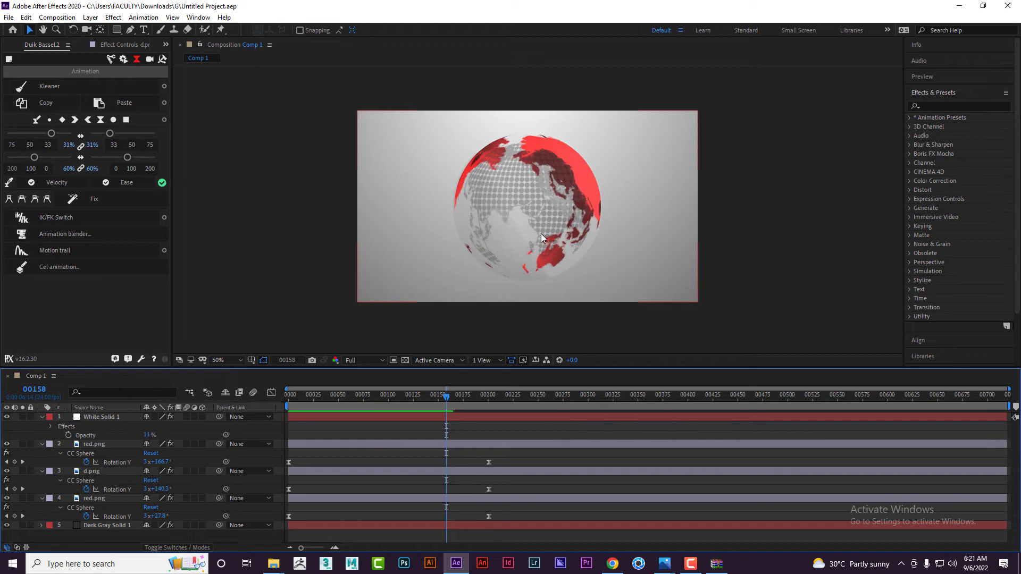
key(ctrl+a)
key(u)
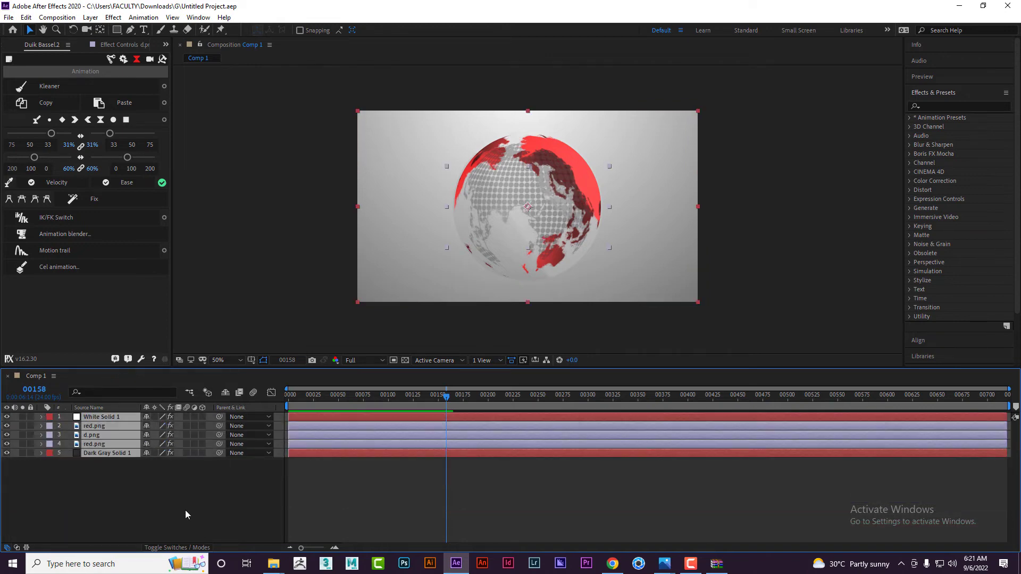
click(185, 507)
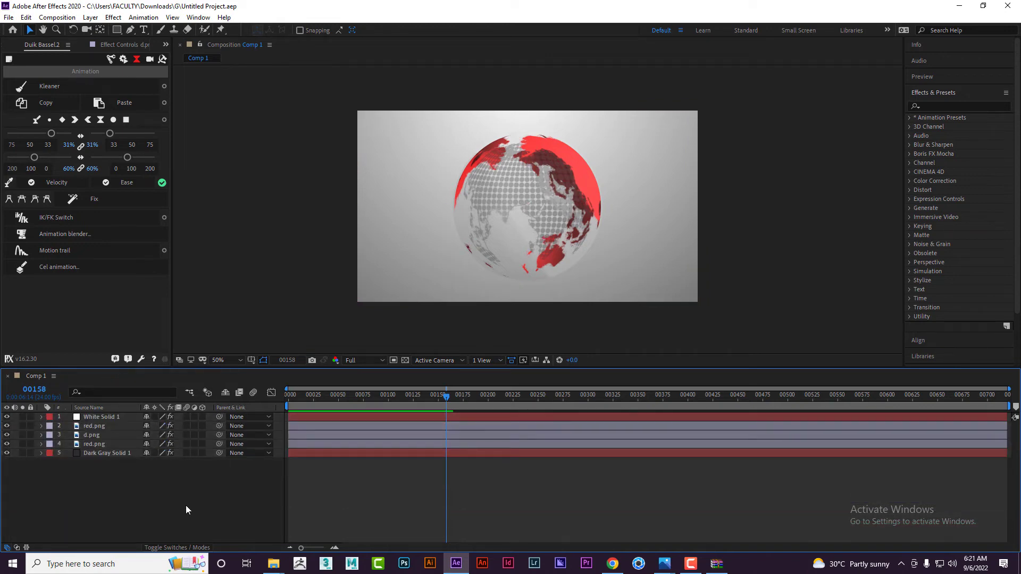
Create a comp-size 1280 x 720 px solid coloured red F32424, named Red Solid 1
right_click(186, 505)
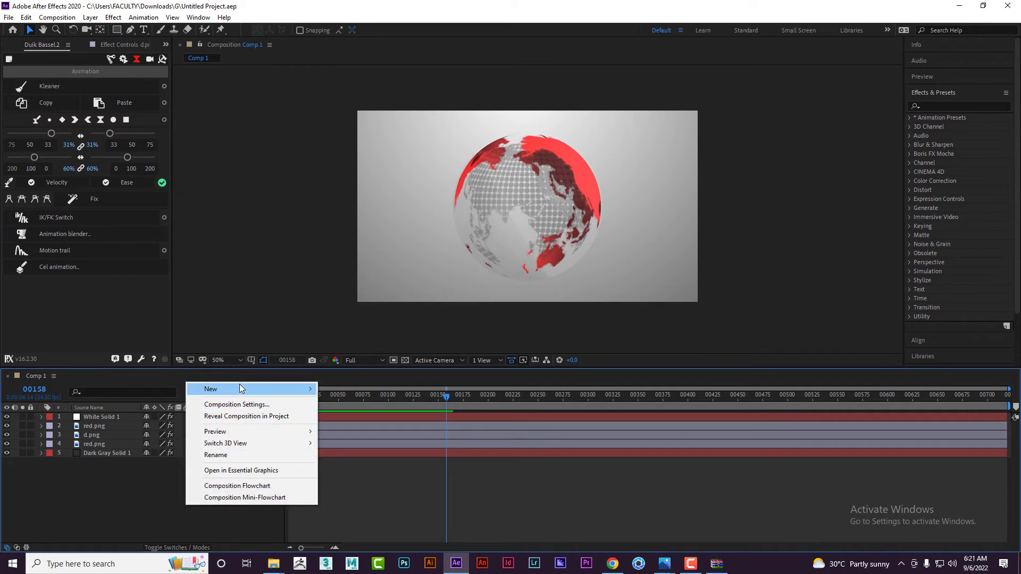
mouse_move(239, 385)
click(382, 416)
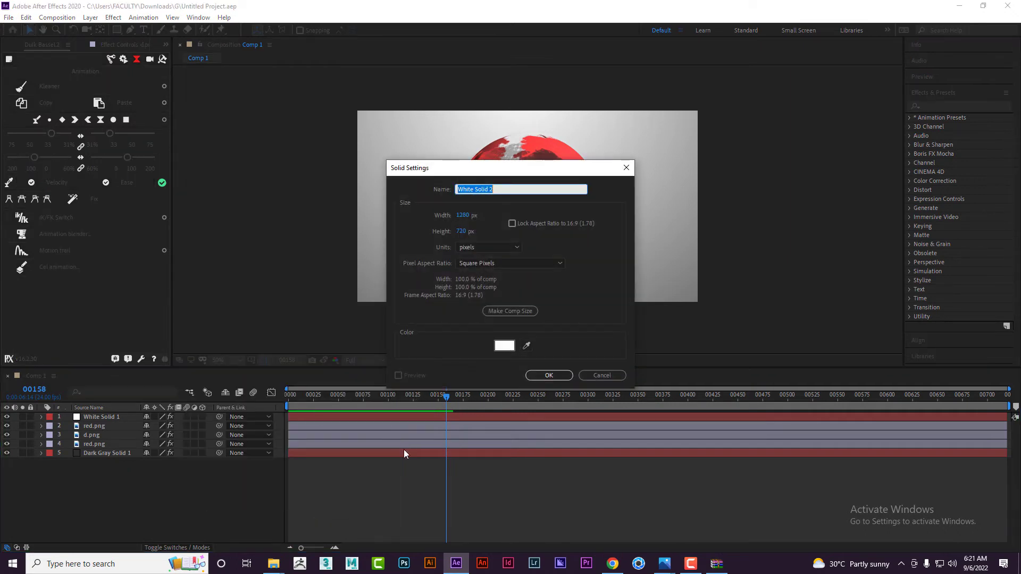
click(510, 311)
click(526, 346)
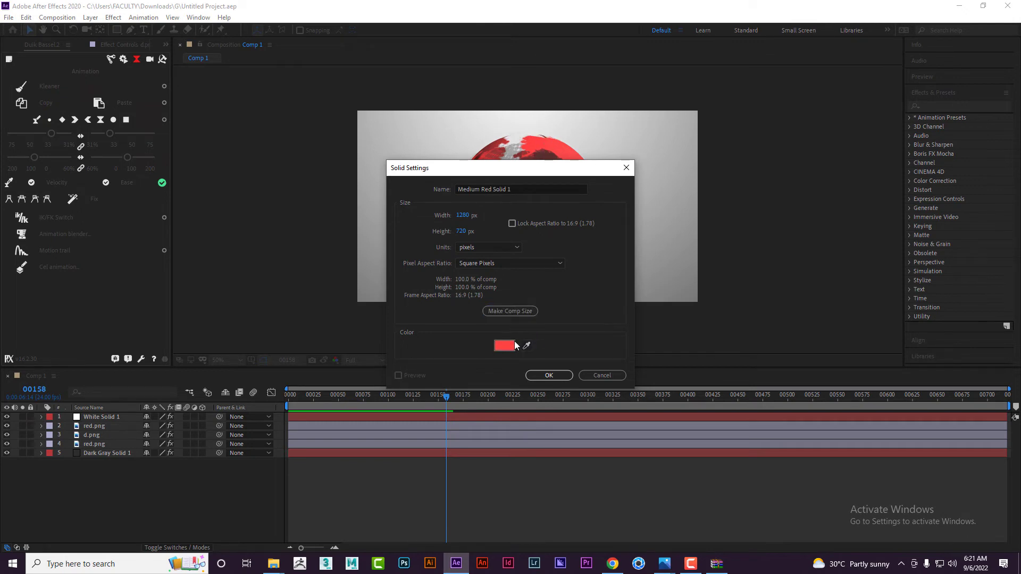
click(513, 345)
click(251, 271)
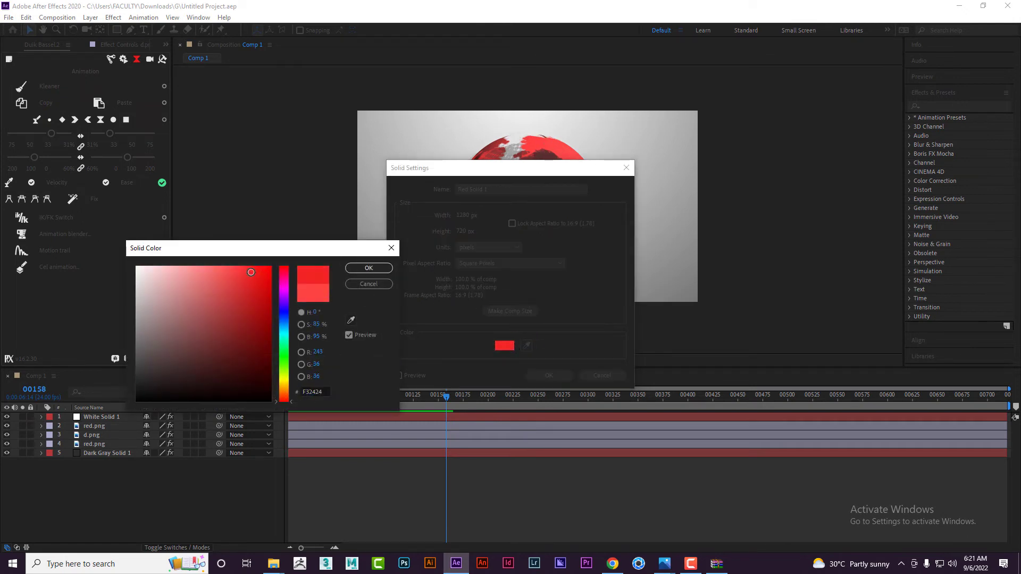
click(368, 268)
click(548, 375)
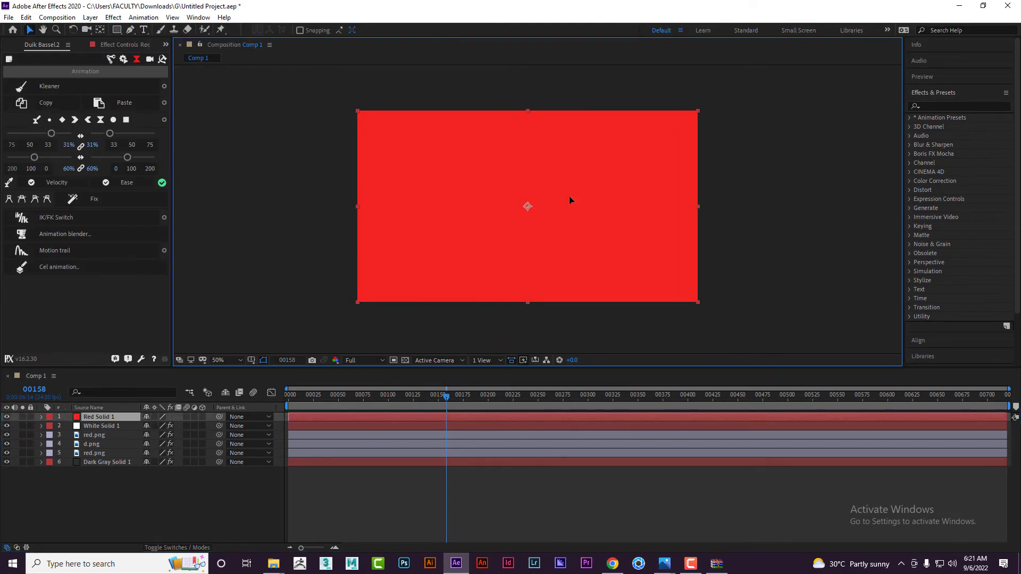
Pre-compose the red solid as Red Solid 1 Comp 1
drag(569, 196, 568, 224)
key(ctrl+z)
right_click(108, 417)
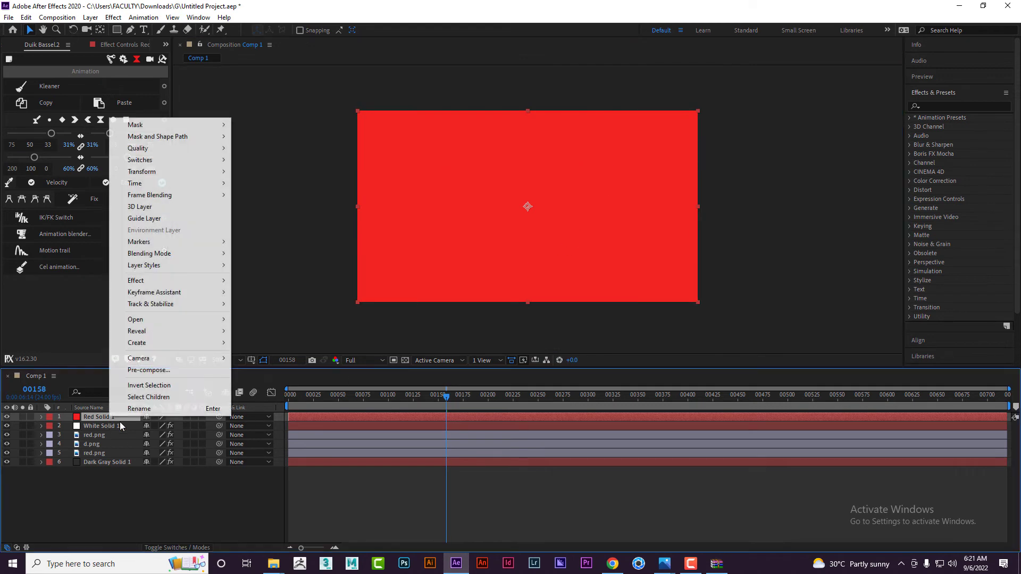
click(157, 372)
click(538, 349)
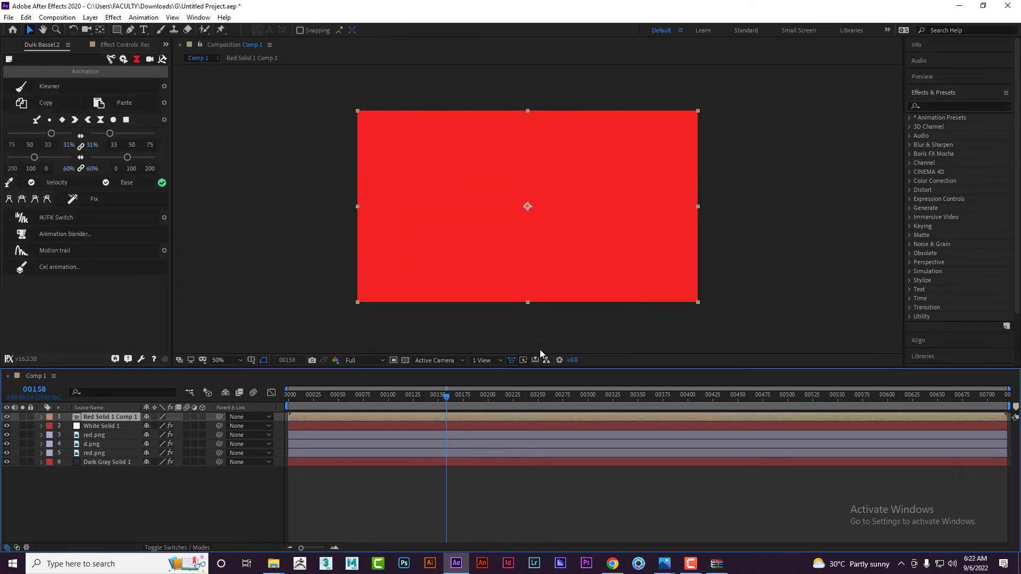
Inside Red Solid 1 Comp 1, squash the red solid vertically into a thin full-width strip across the middle, and return to Comp 1
double_click(95, 417)
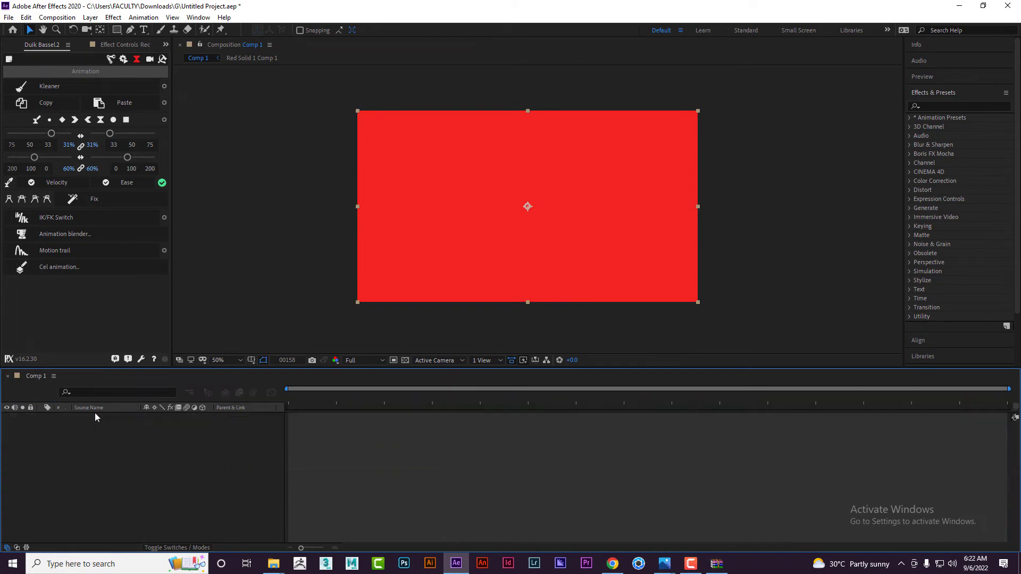
click(514, 172)
drag(537, 115, 539, 201)
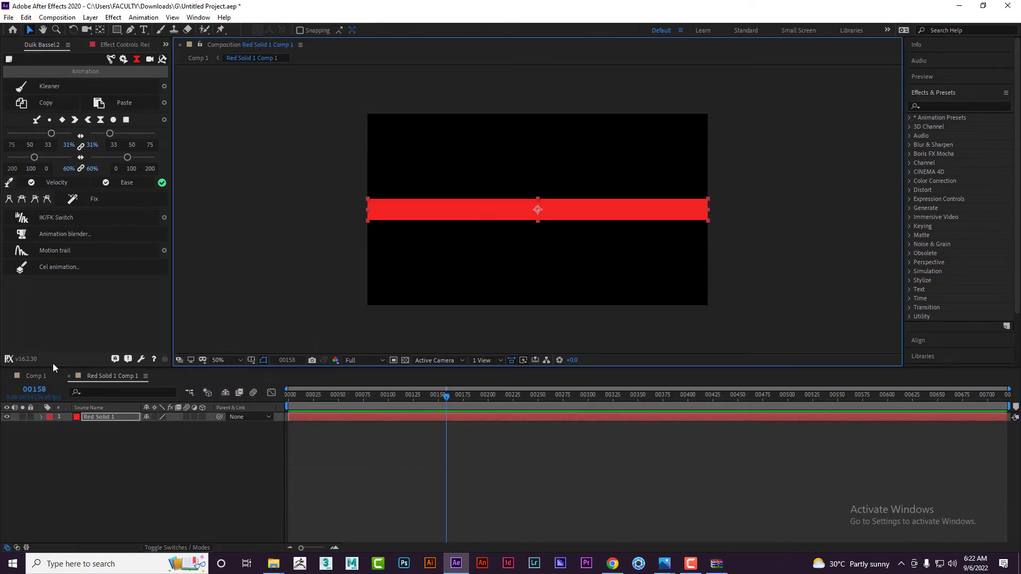
click(44, 376)
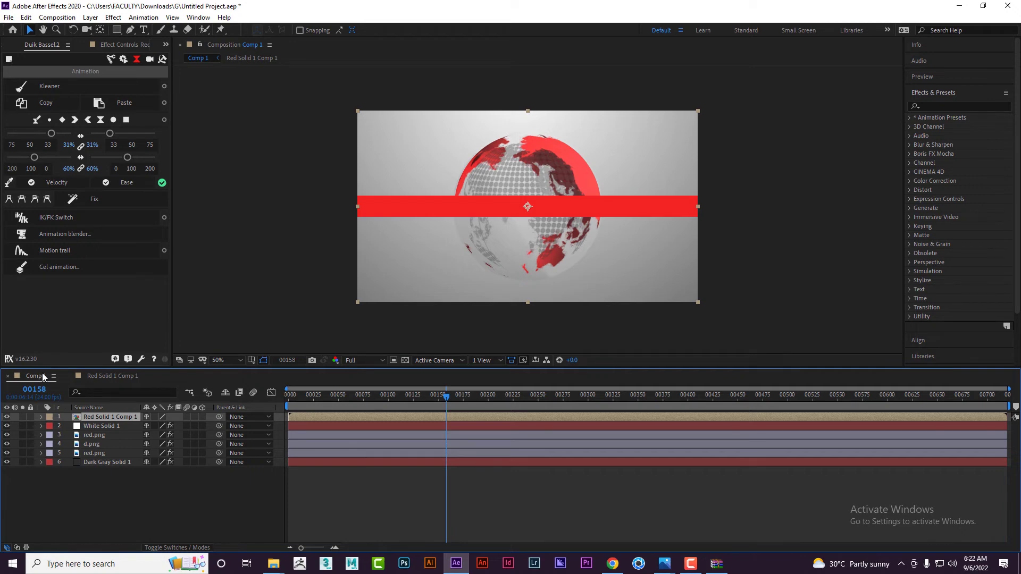
Apply the CC Sphere effect to the Red Solid 1 Comp 1 layer and set its Radius to 296
click(791, 200)
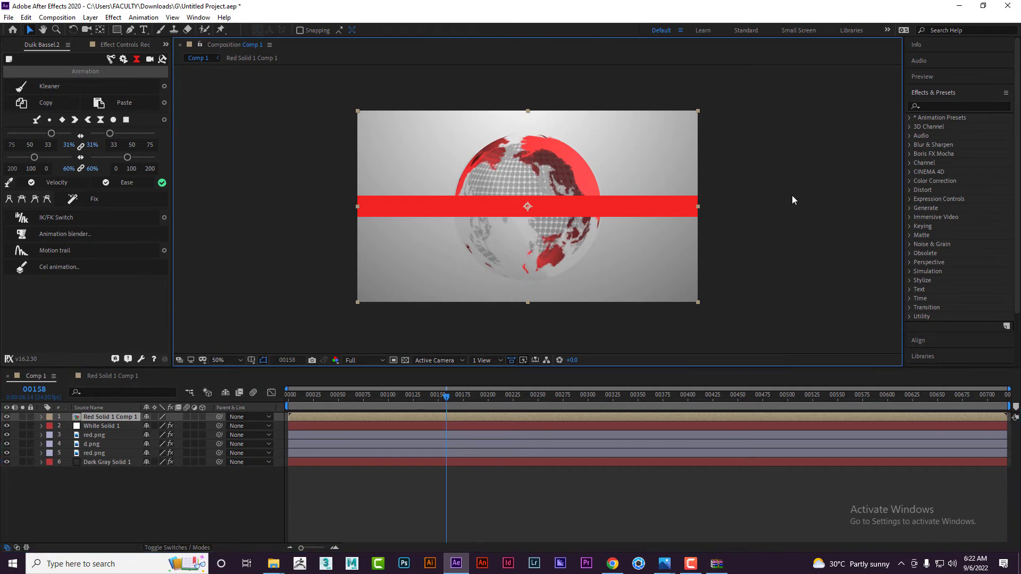
click(947, 106)
text(soe)
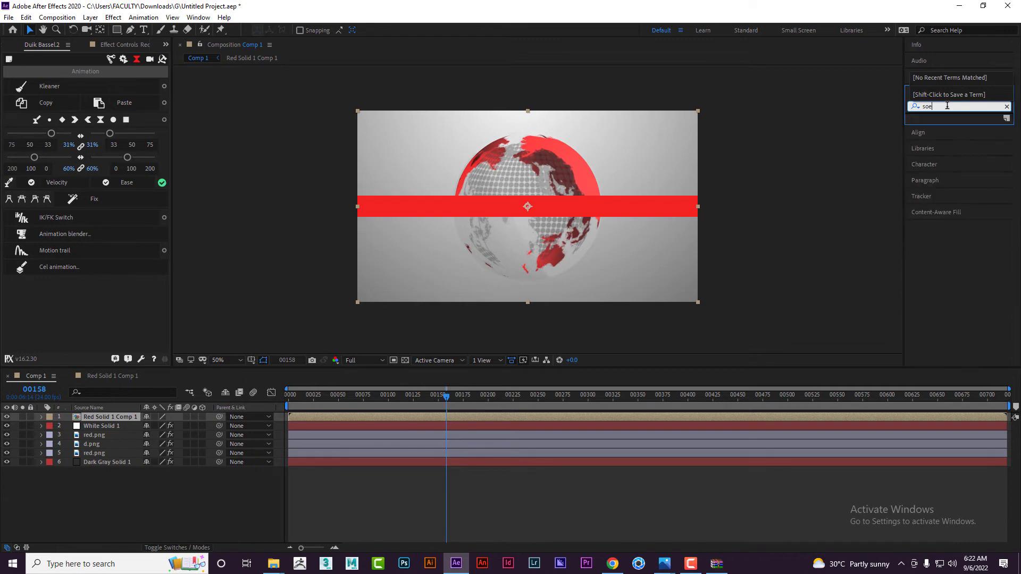
key(BackSpace)
key(BackSpace)
text(phere)
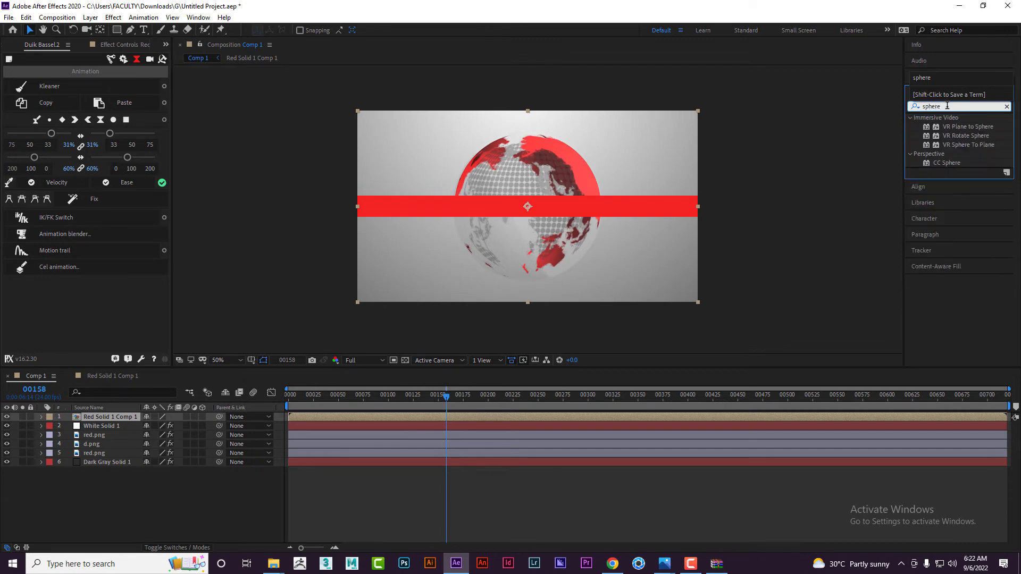
drag(948, 163, 116, 416)
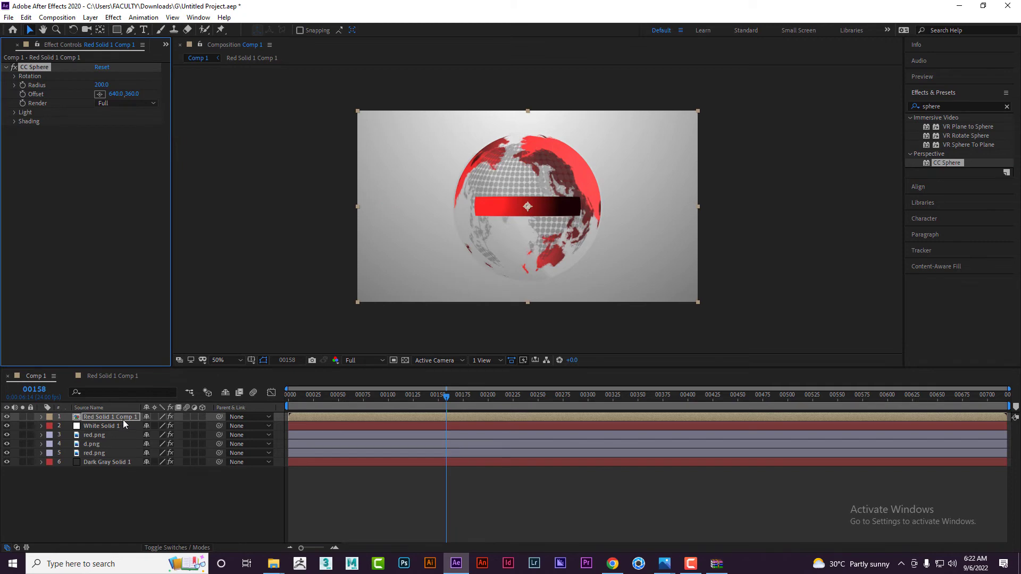
drag(102, 85, 155, 87)
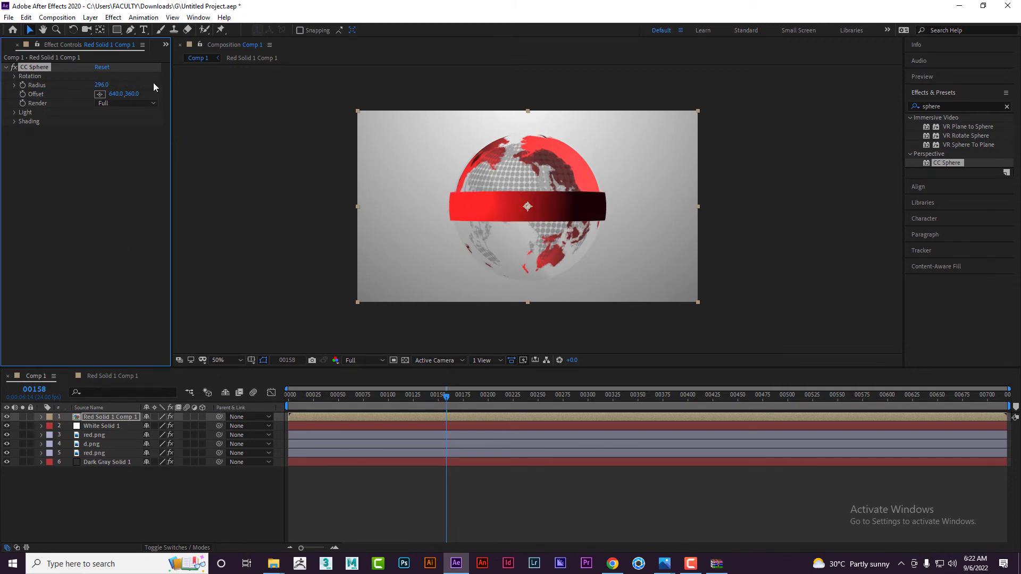
Inside Red Solid 1 Comp 1, make the red strip thinner, move it to about a quarter down the frame, and return to Comp 1
click(107, 376)
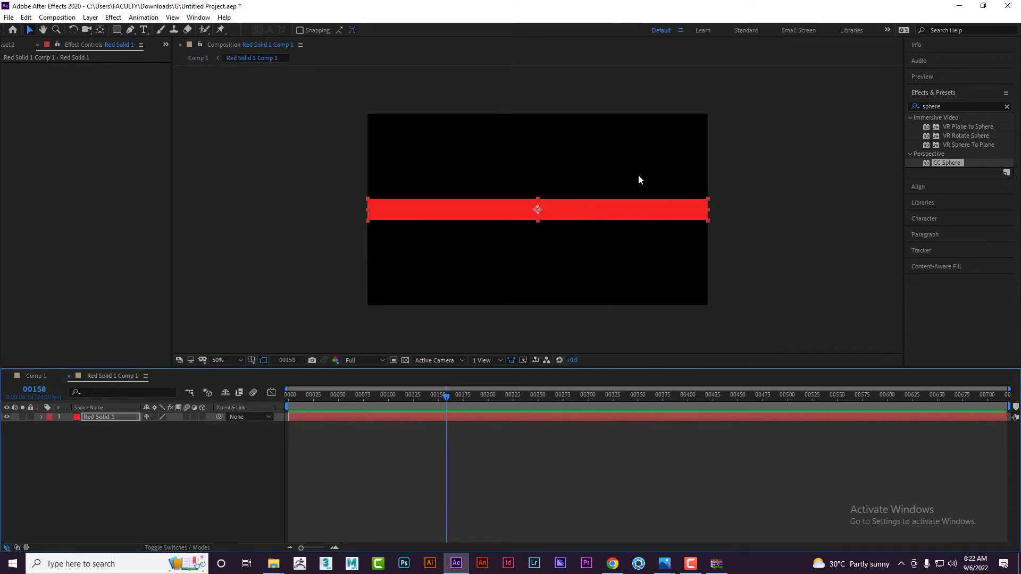
shift+drag(537, 197, 537, 207)
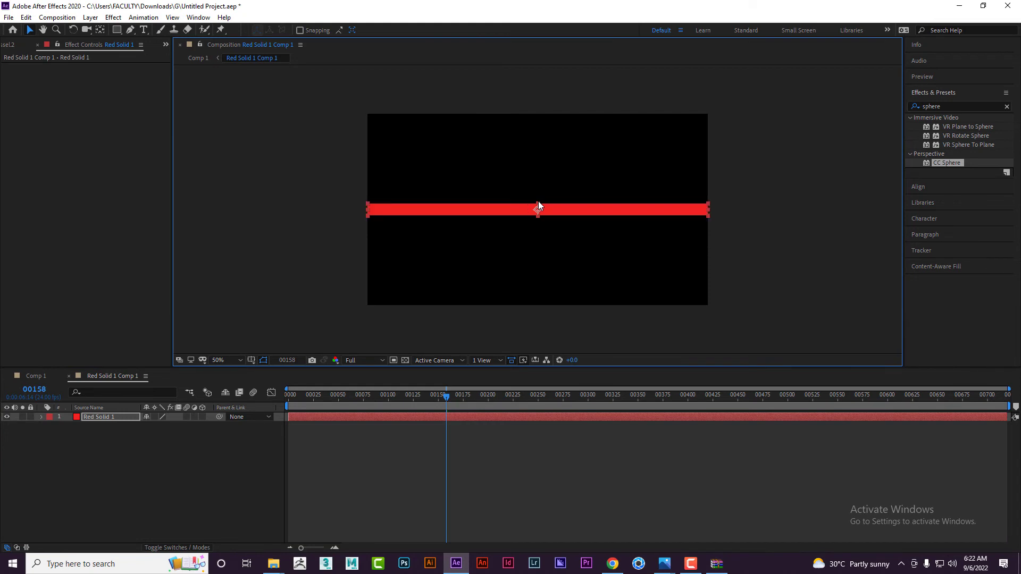
click(37, 376)
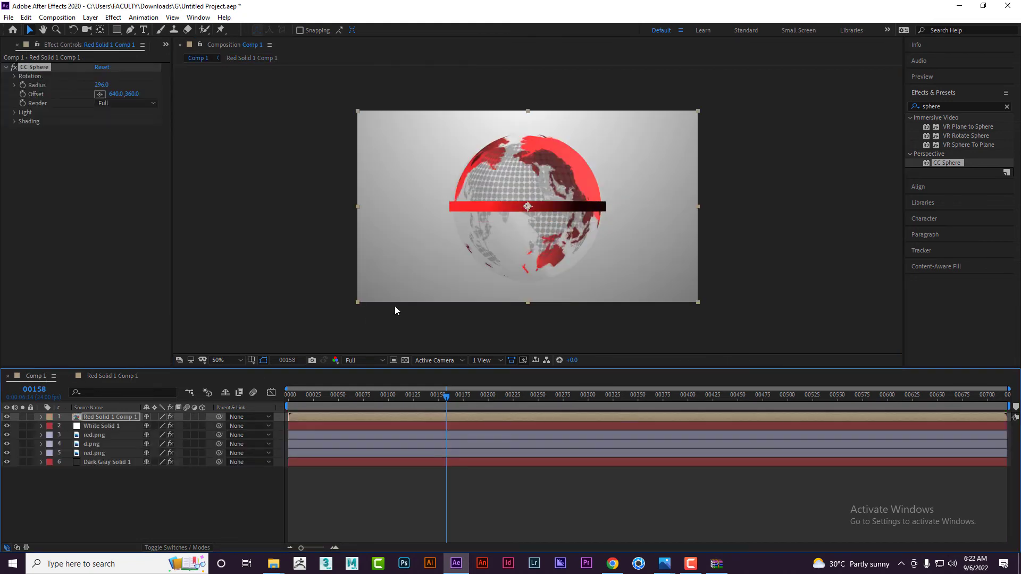
click(113, 376)
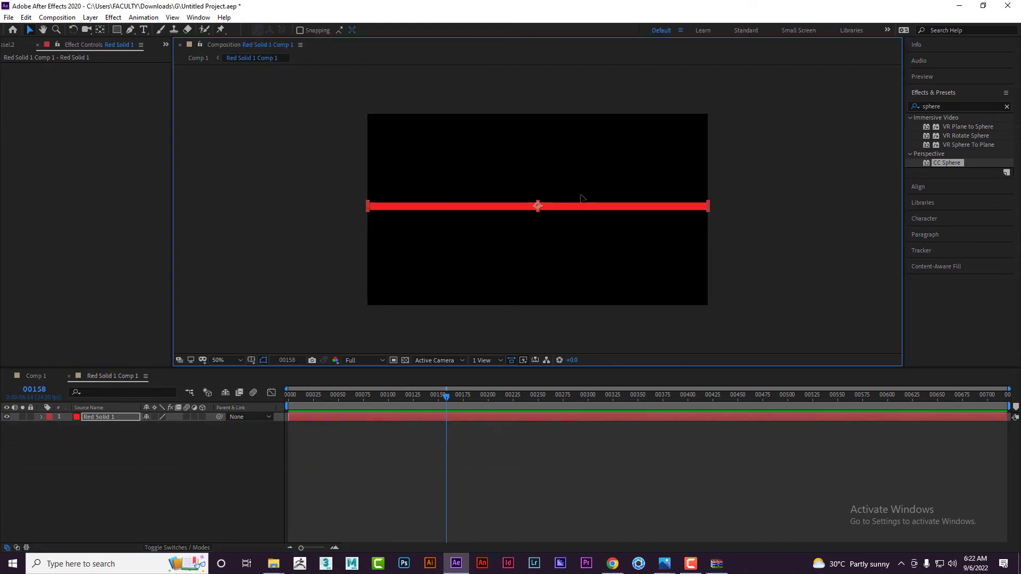
drag(577, 206, 581, 164)
click(36, 376)
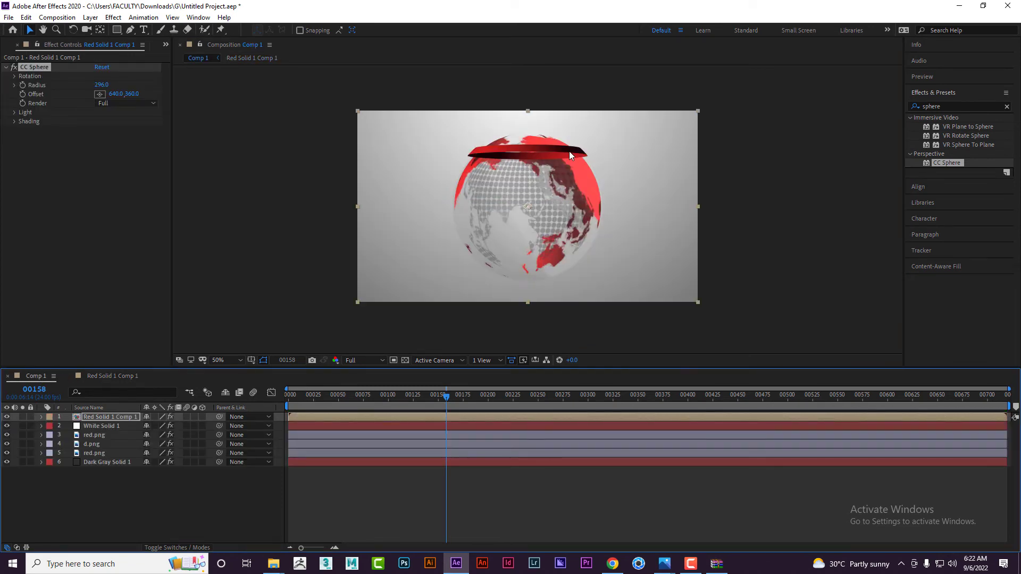
key(period)
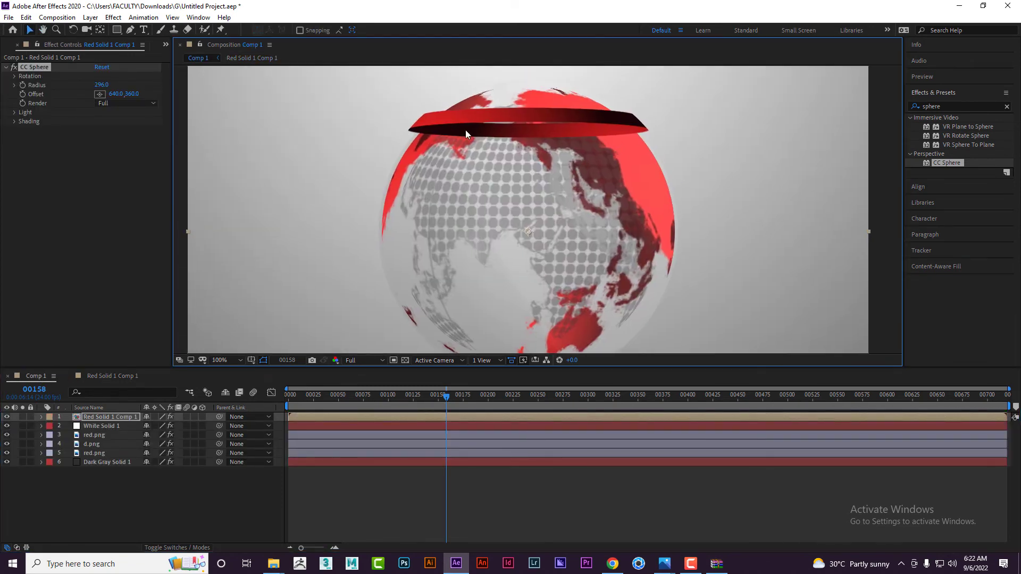
Set the CC Sphere Render option of the Red Solid 1 Comp 1 layer to Outside
click(14, 121)
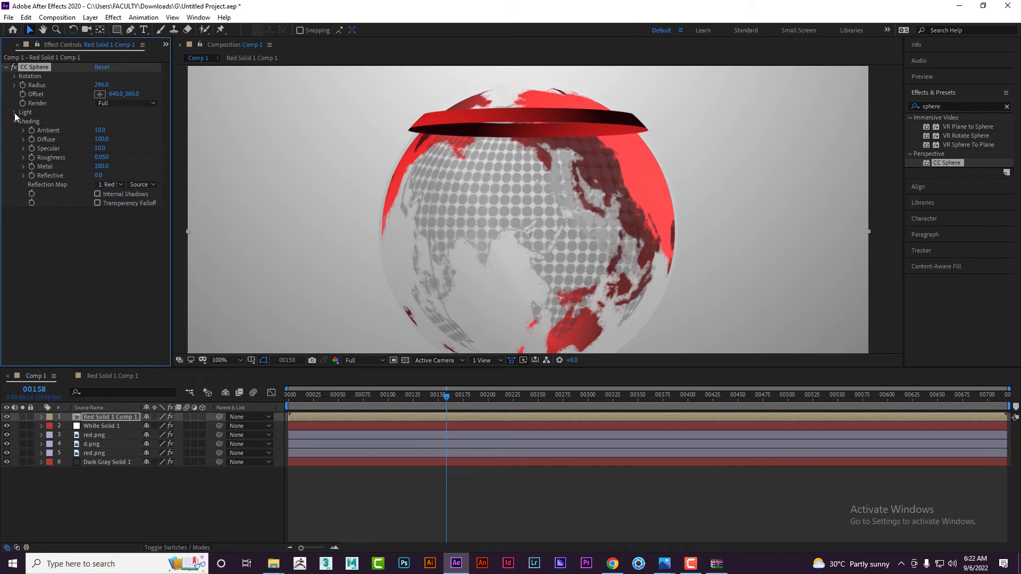
click(102, 106)
click(121, 123)
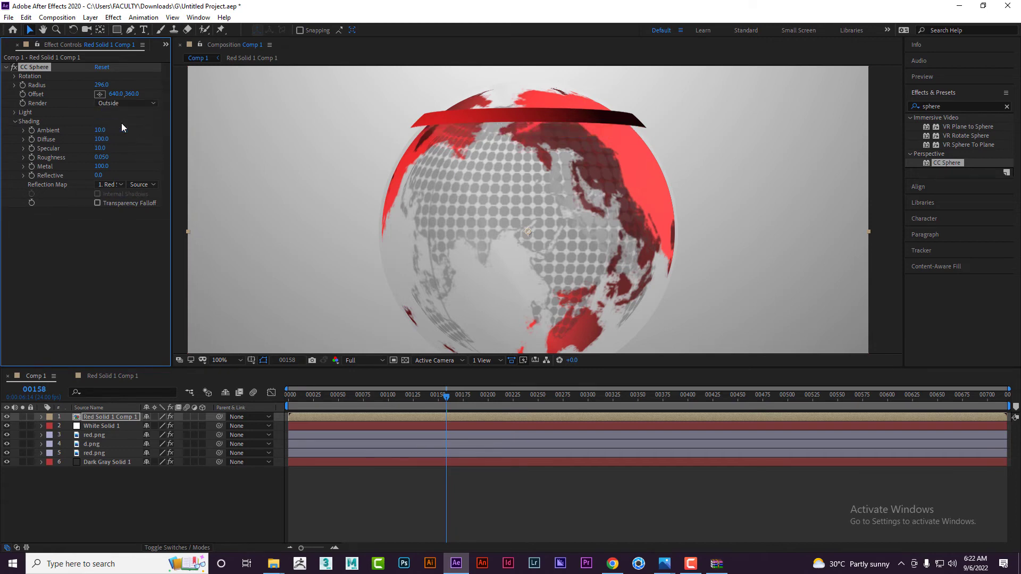
Duplicate Red Solid 1 Comp 1, place the copy just above Dark Gray Solid 1, and set its CC Sphere Render to Inside
click(111, 418)
key(ctrl+d)
drag(112, 418, 112, 463)
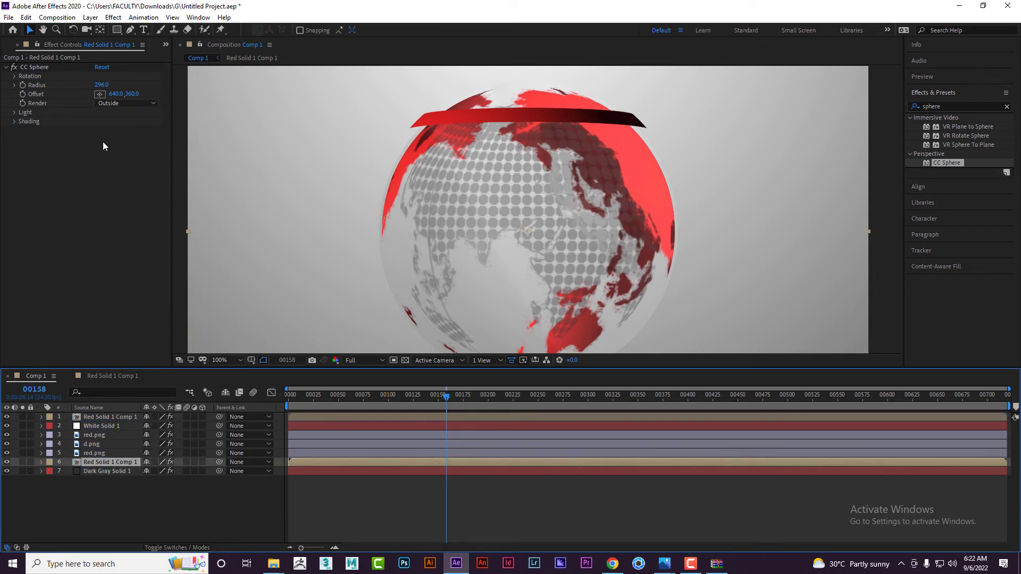
click(113, 103)
click(124, 139)
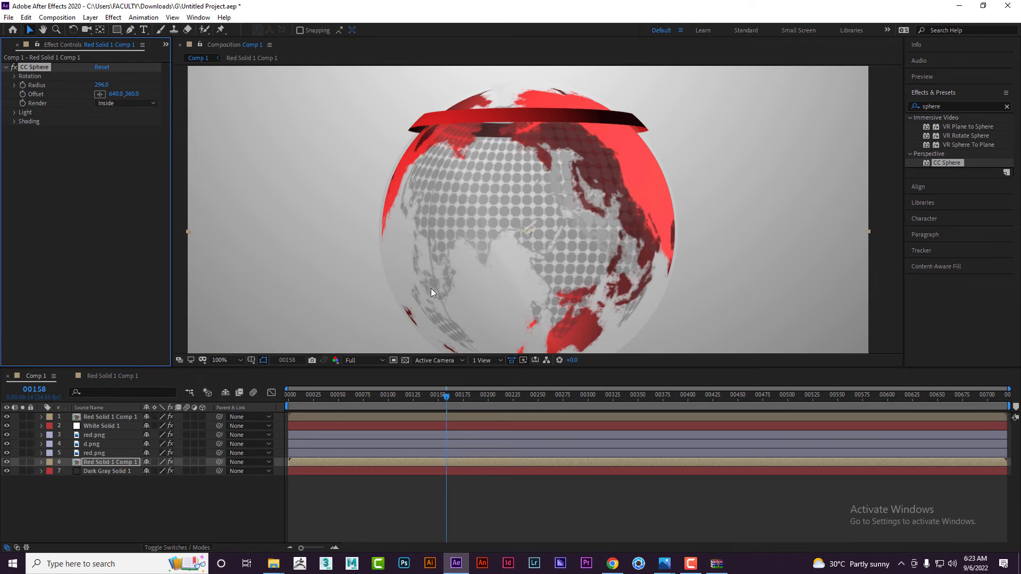
Inside Red Solid 1 Comp 1, move the strip just above the frame to 640, -32 and add a Position keyframe at frame 0
click(108, 375)
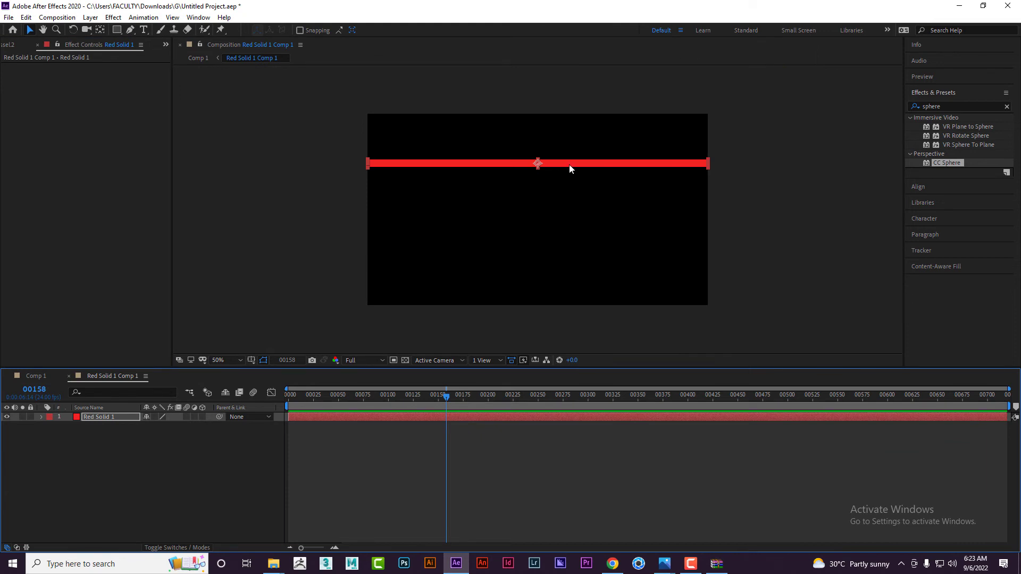
drag(569, 164, 569, 106)
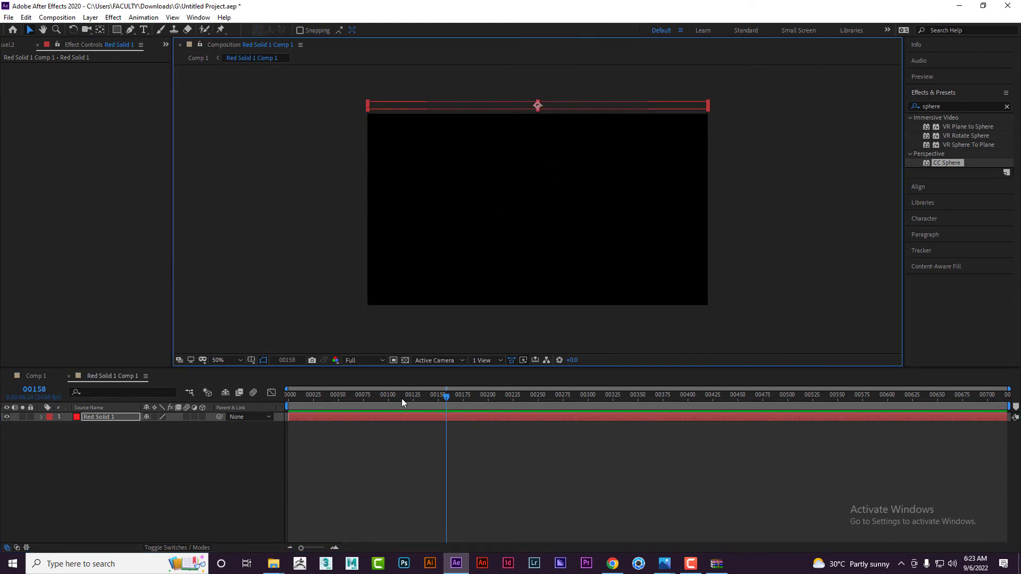
drag(401, 398, 267, 406)
click(120, 418)
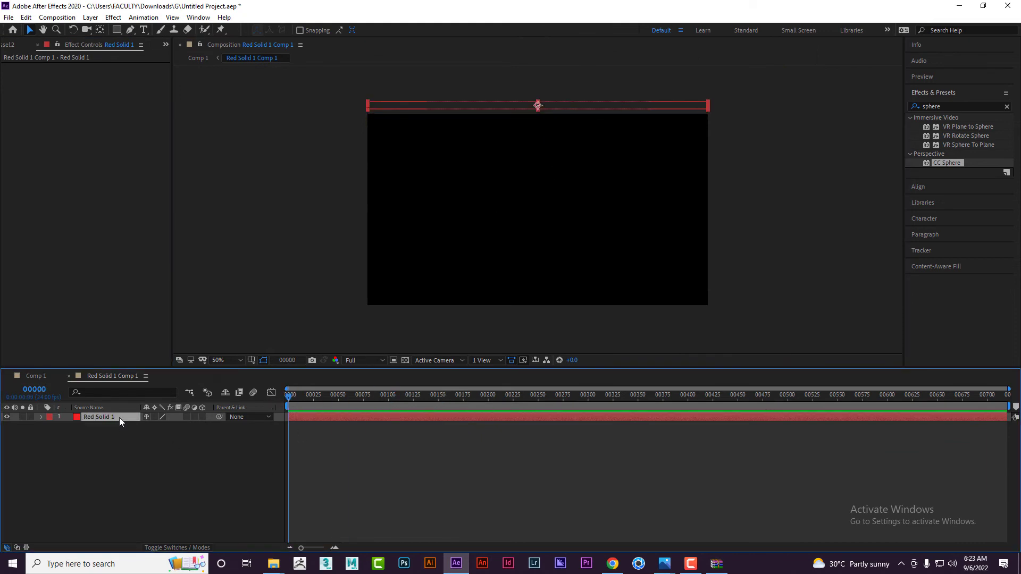
key(p)
click(69, 426)
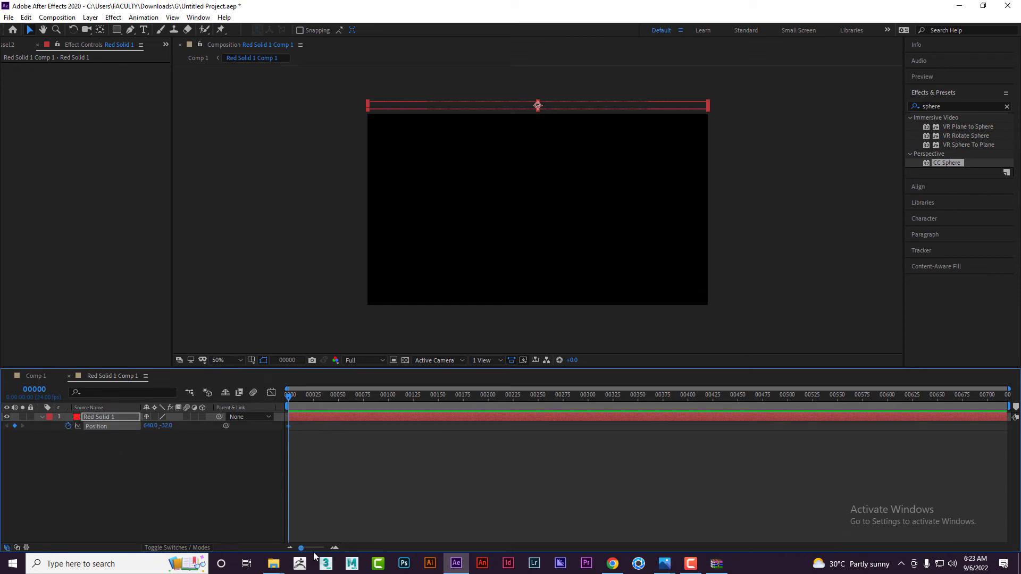
At frame 20, move the strip straight down below the frame to about 640, 748 to keyframe its end position
drag(301, 549, 317, 549)
click(348, 403)
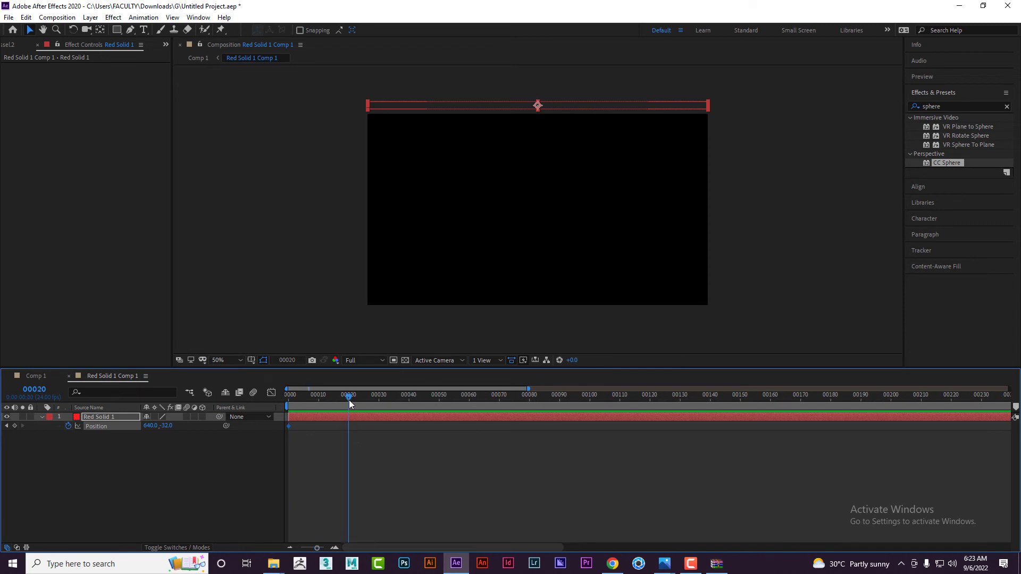
drag(598, 110, 589, 319)
Ease both Position keyframes of the strip with Duik at 61% and preview the movement
drag(388, 458, 280, 423)
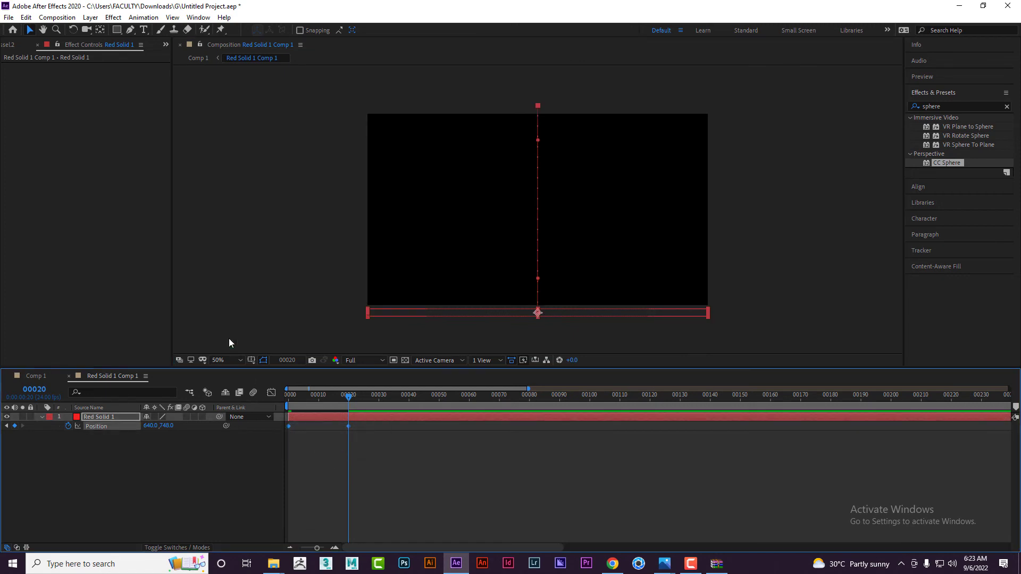
click(9, 46)
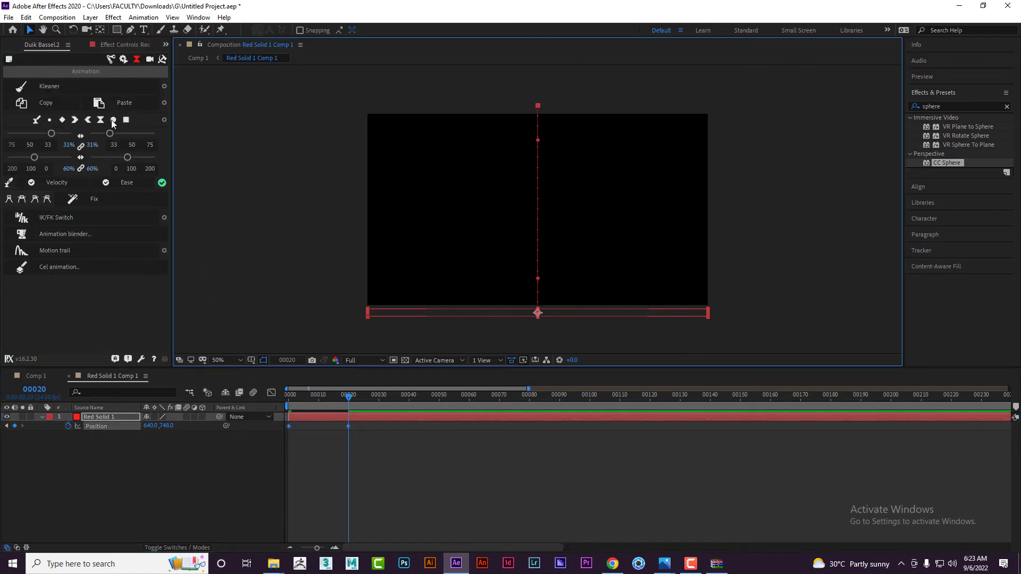
drag(110, 134, 128, 137)
key(space)
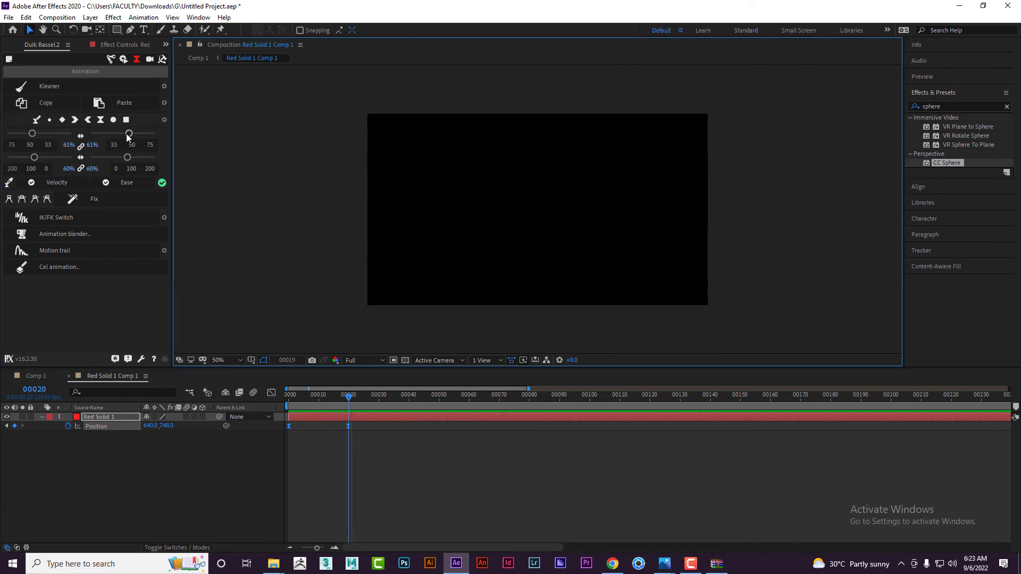
Examine the strip's sweep over the globe in Comp 1 and its keyframe timing in Red Solid 1 Comp 1
click(31, 377)
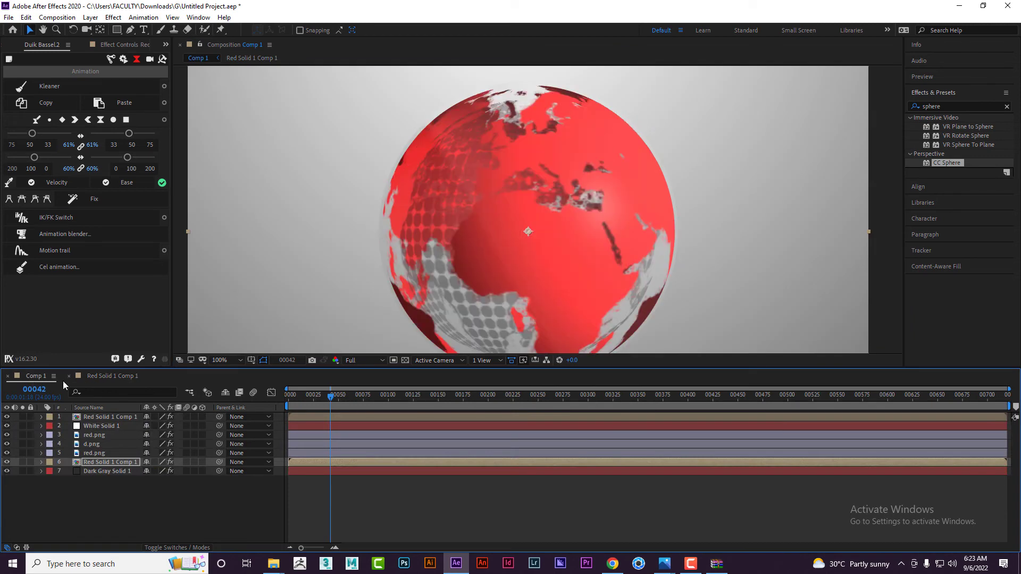
click(299, 397)
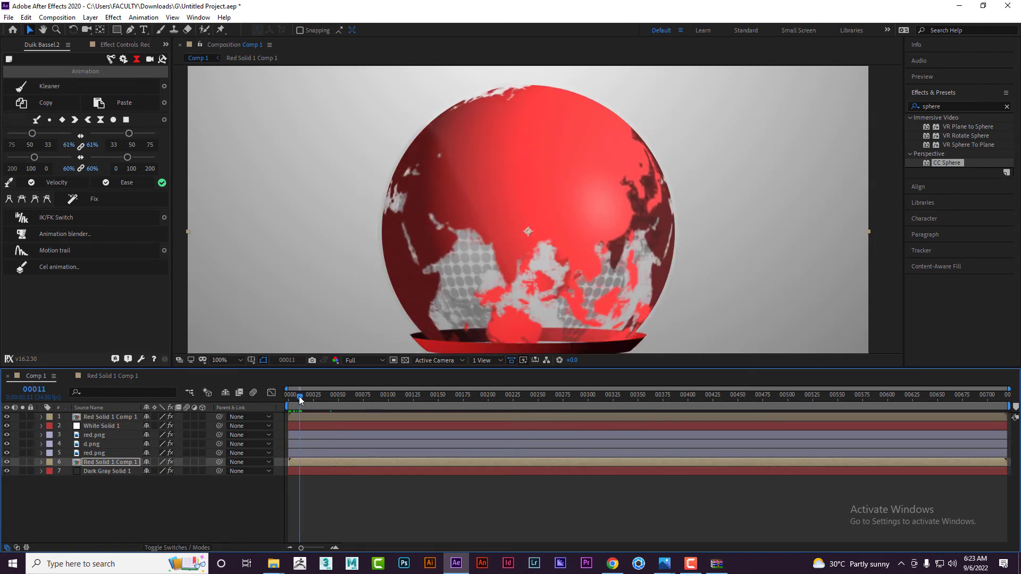
drag(298, 396, 296, 397)
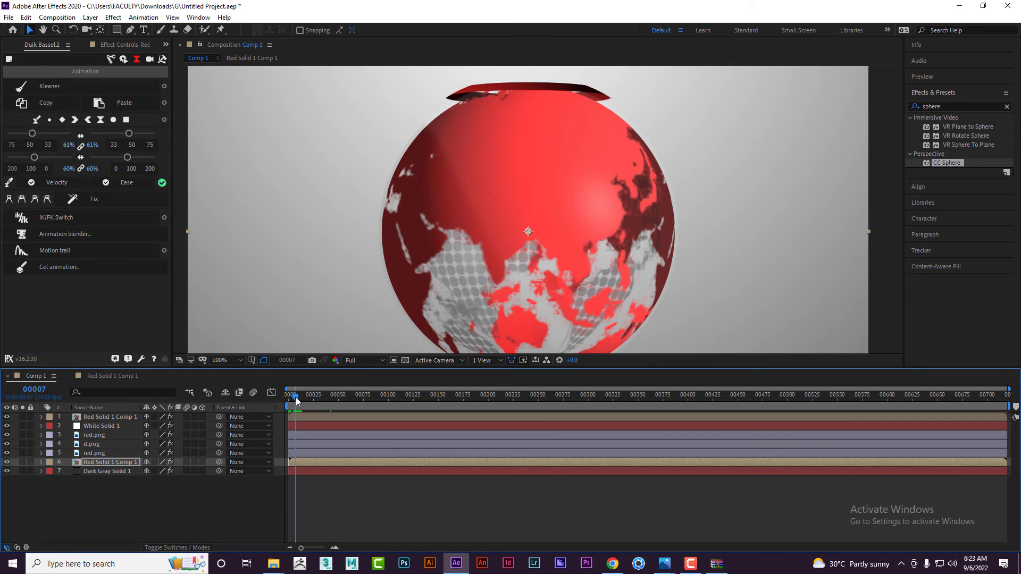
drag(297, 400, 301, 399)
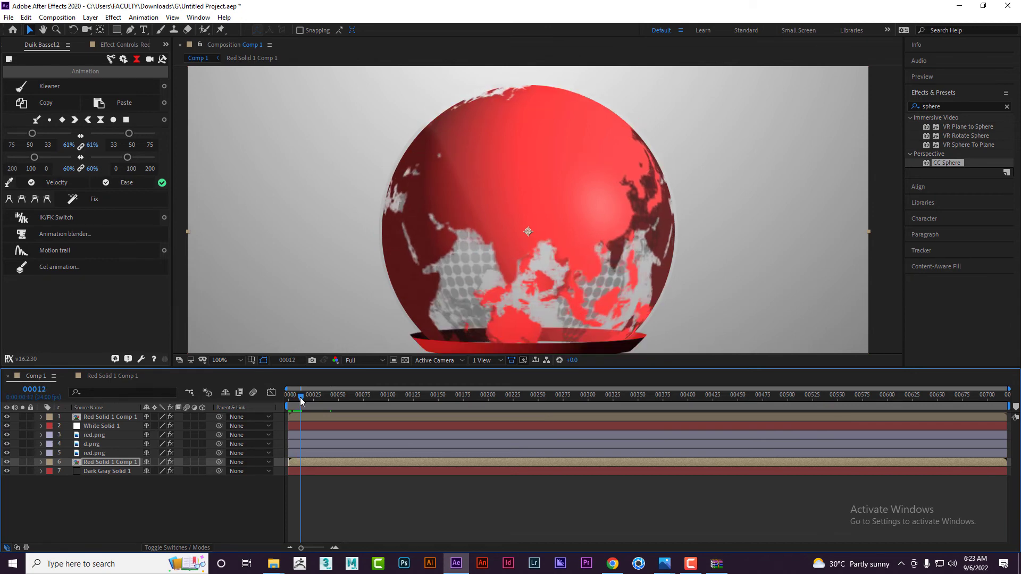
click(121, 375)
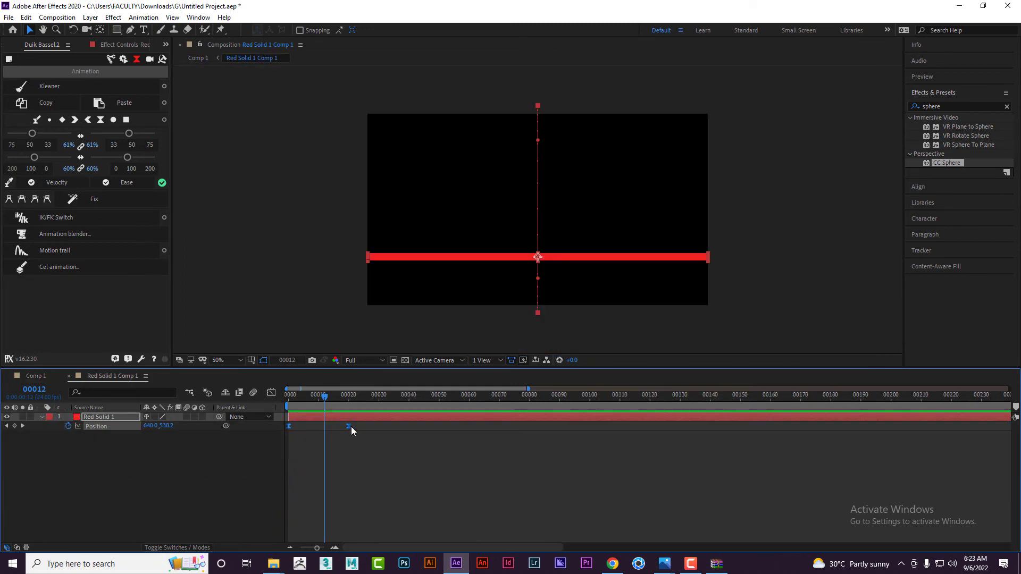
click(407, 399)
click(406, 452)
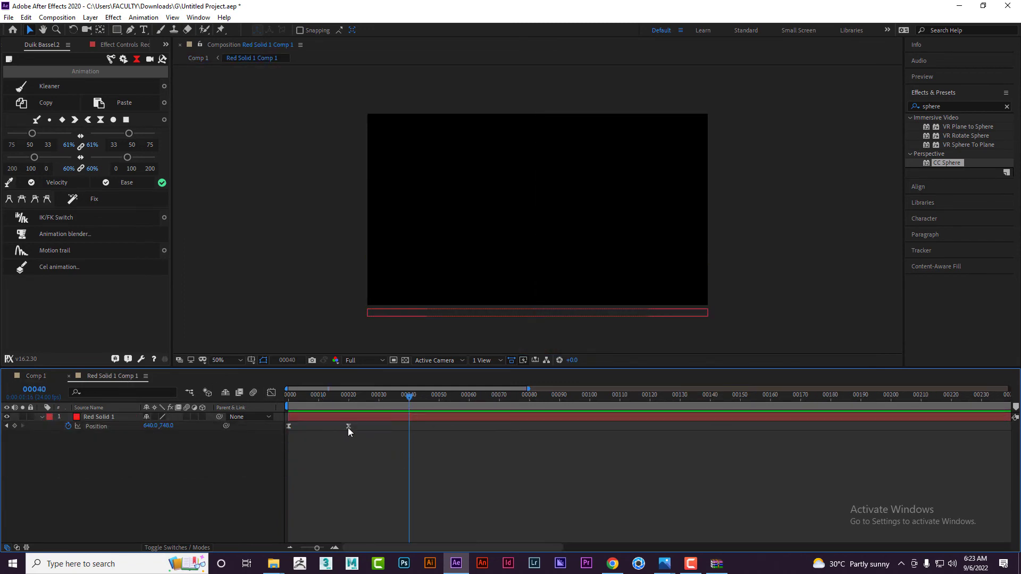
click(36, 376)
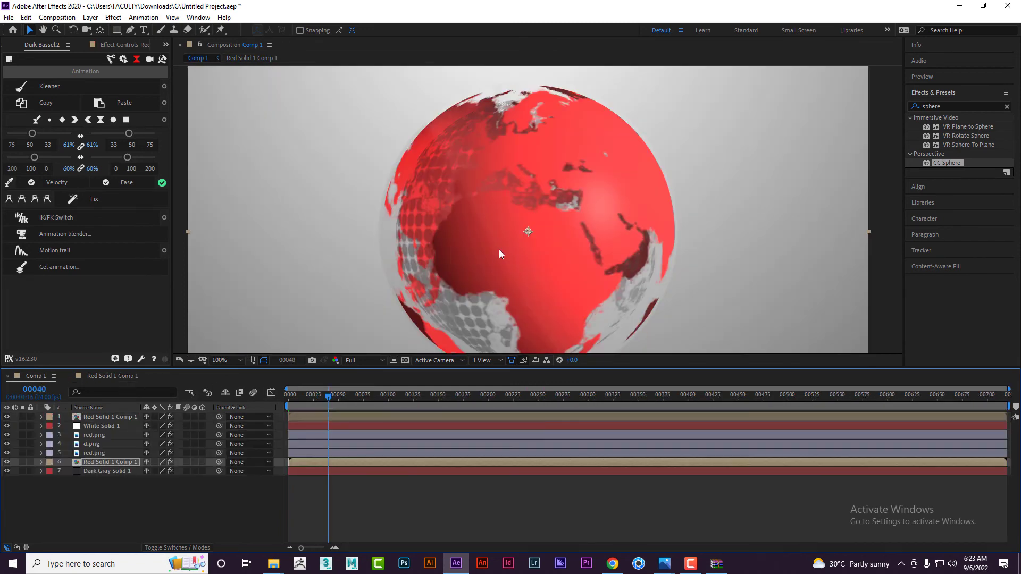
scroll(499, 254, down, 2)
click(764, 264)
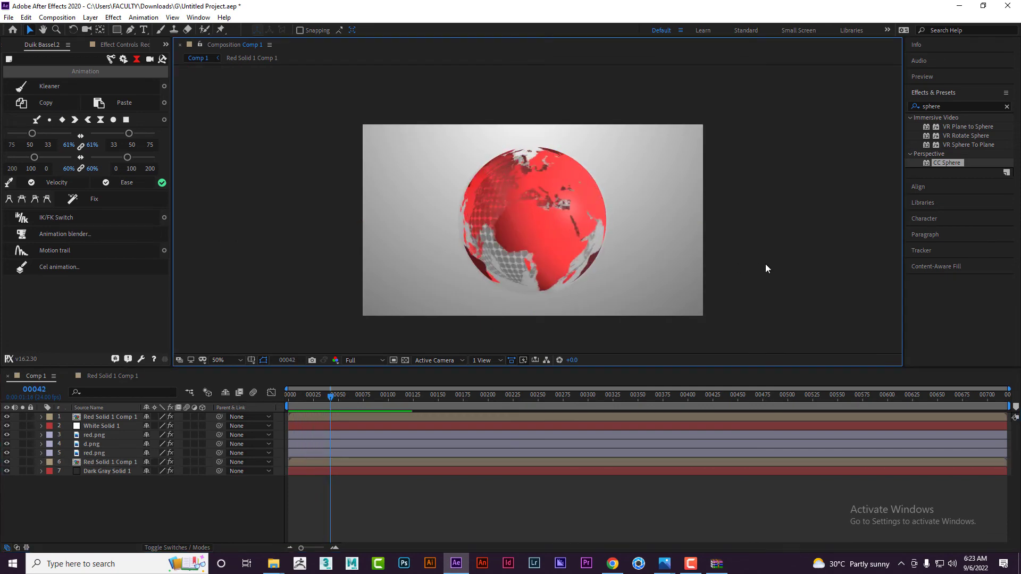
Duplicate both Red Solid 1 Comp 1 layers twice in Comp 1, shift each new pair a few frames later, and preview the animation
click(101, 417)
ctrl+click(109, 461)
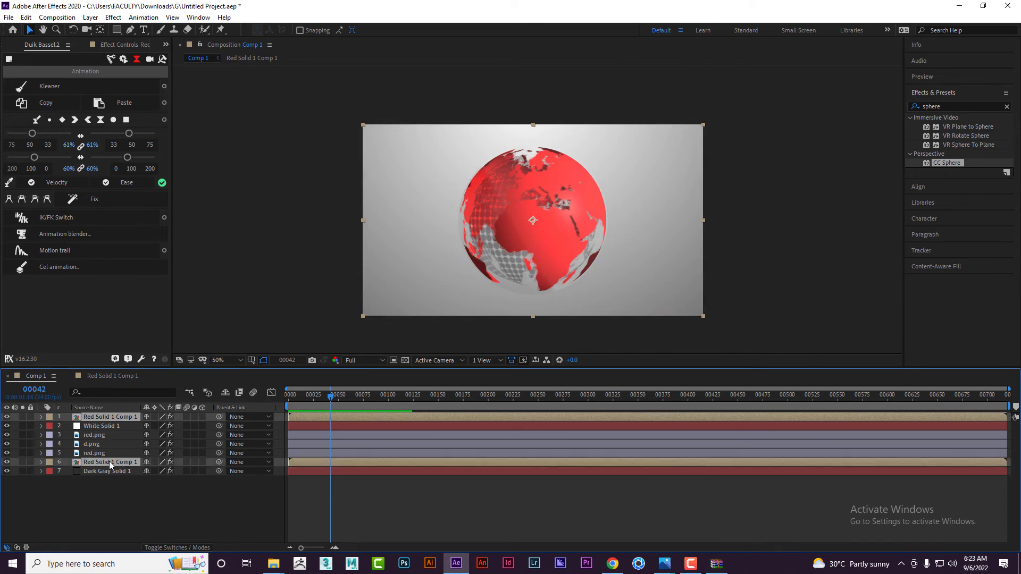
key(ctrl+d)
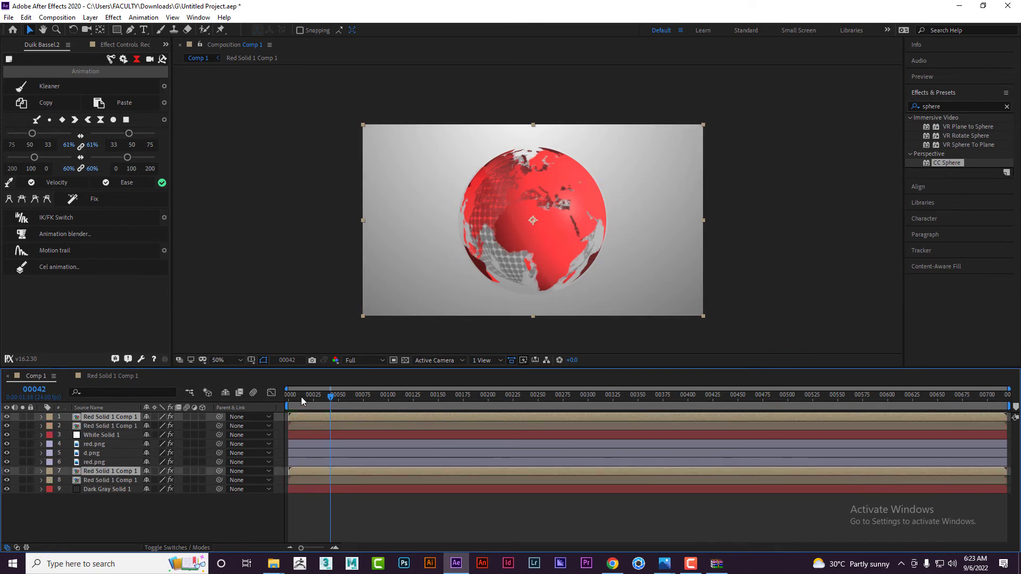
drag(301, 399, 336, 417)
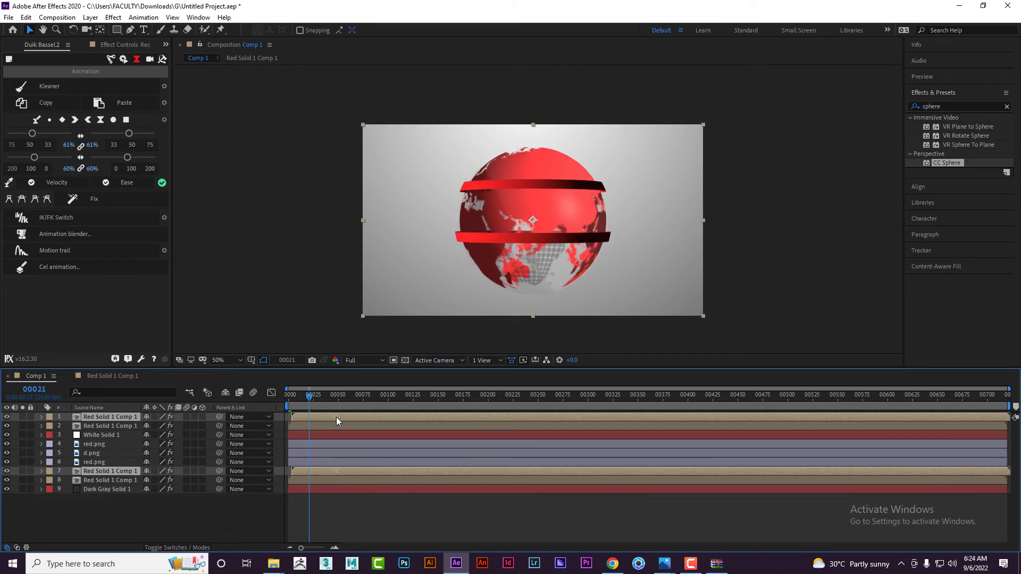
key(ctrl+d)
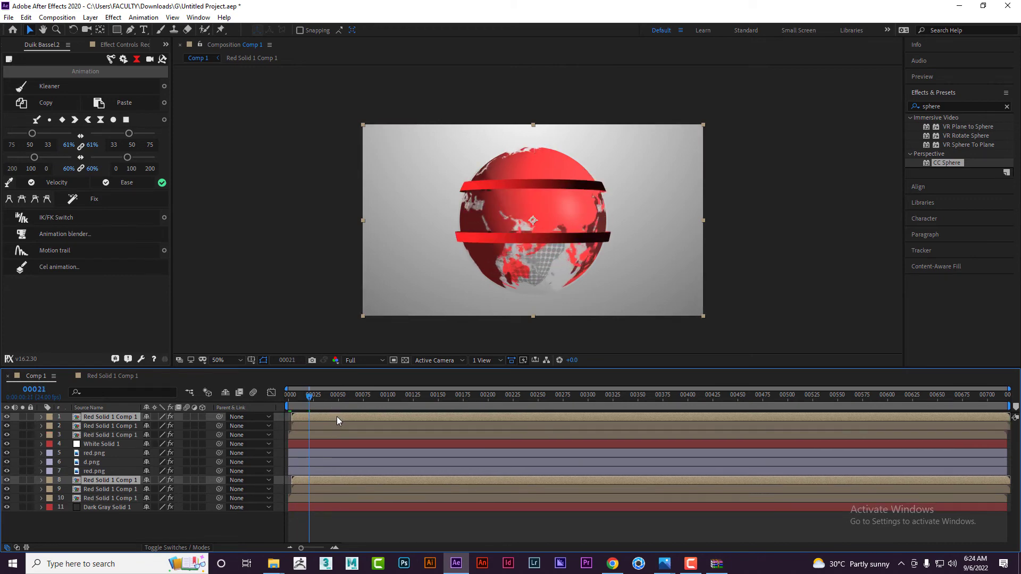
drag(336, 416, 342, 416)
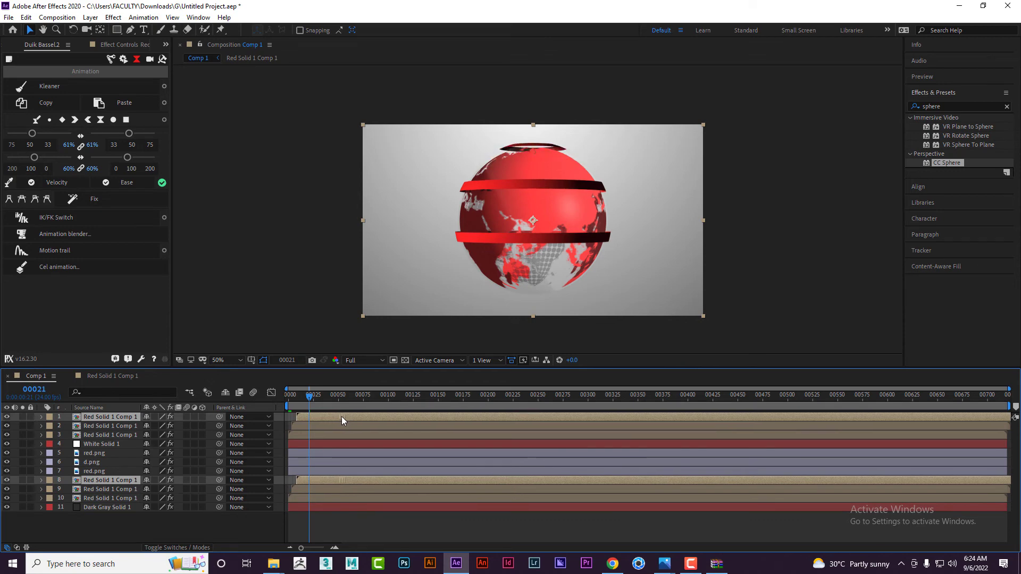
key(space)
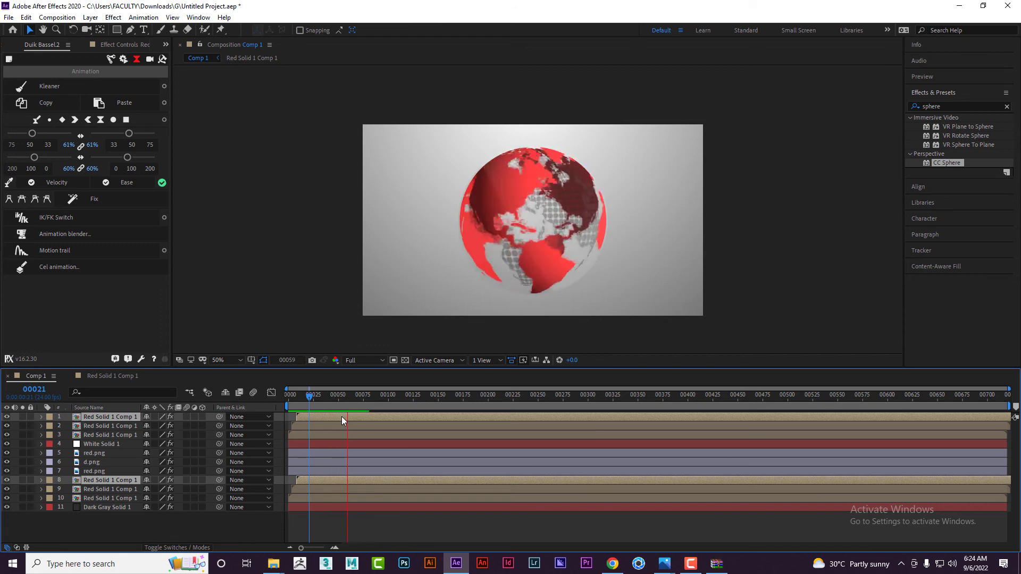
key(space)
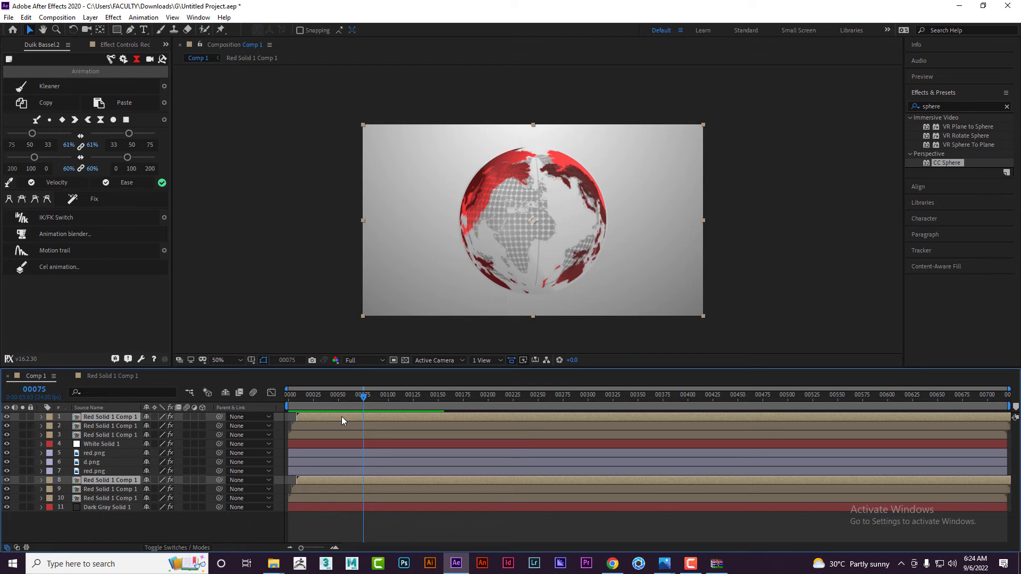
Add a Null Object to Comp 1, keeping it at the centre of the frame after undoing a trial move
click(209, 528)
right_click(196, 535)
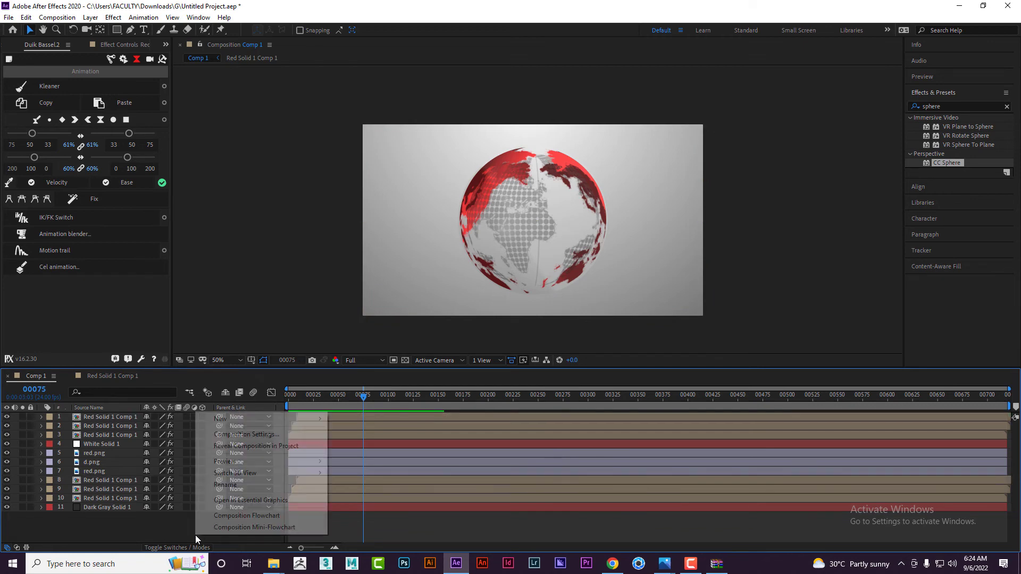
mouse_move(256, 419)
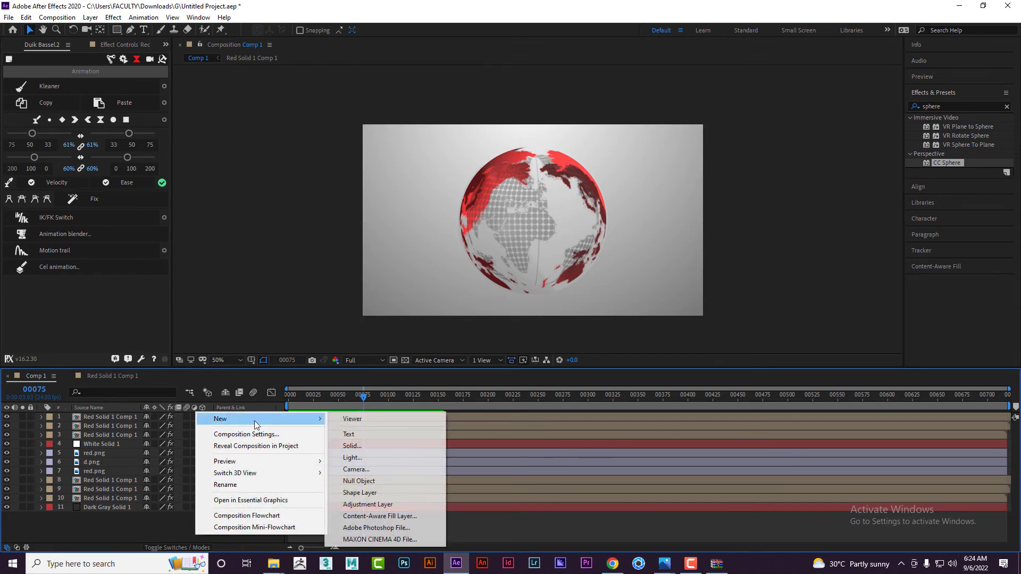
click(372, 481)
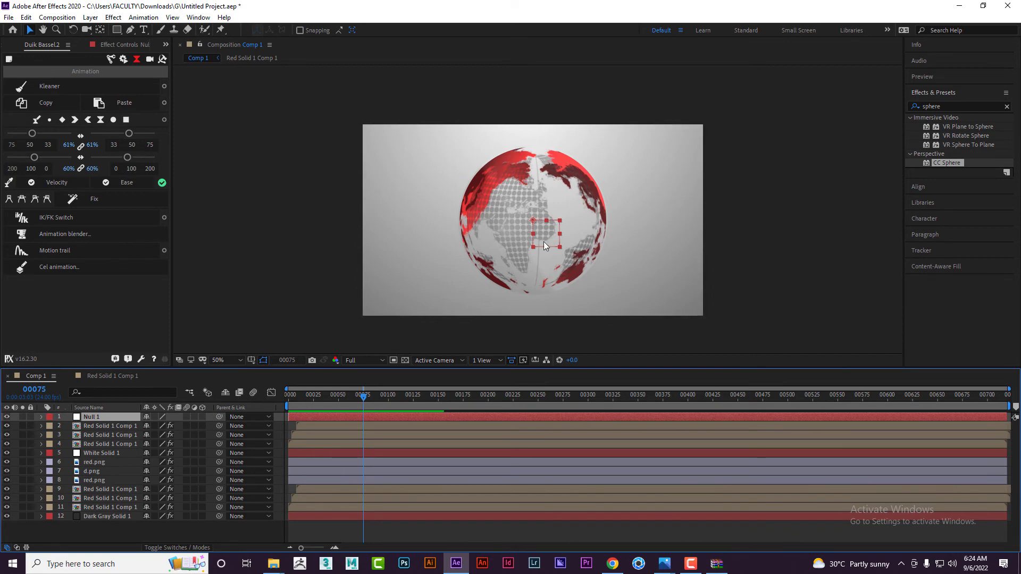
drag(544, 232, 669, 224)
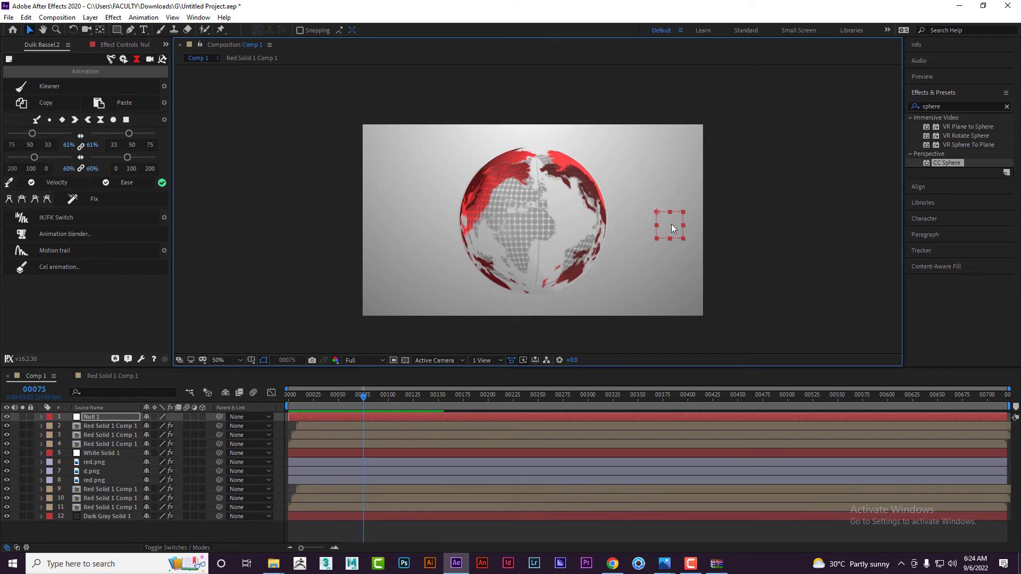
key(ctrl+z)
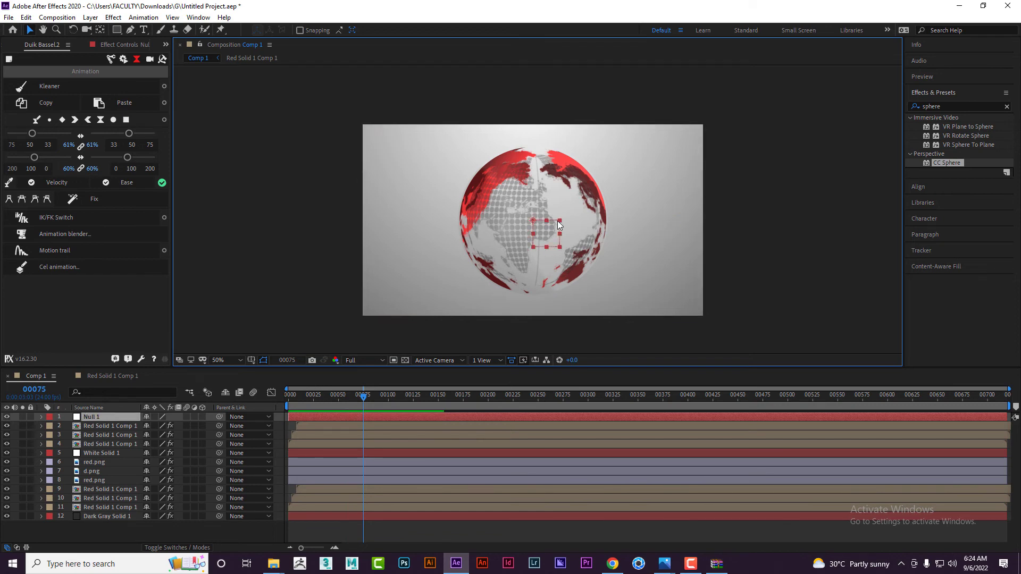
Parent all strip, White Solid 1, red.png and d.png layers to Null 1, excluding the Dark Gray Solid 1 background
click(132, 426)
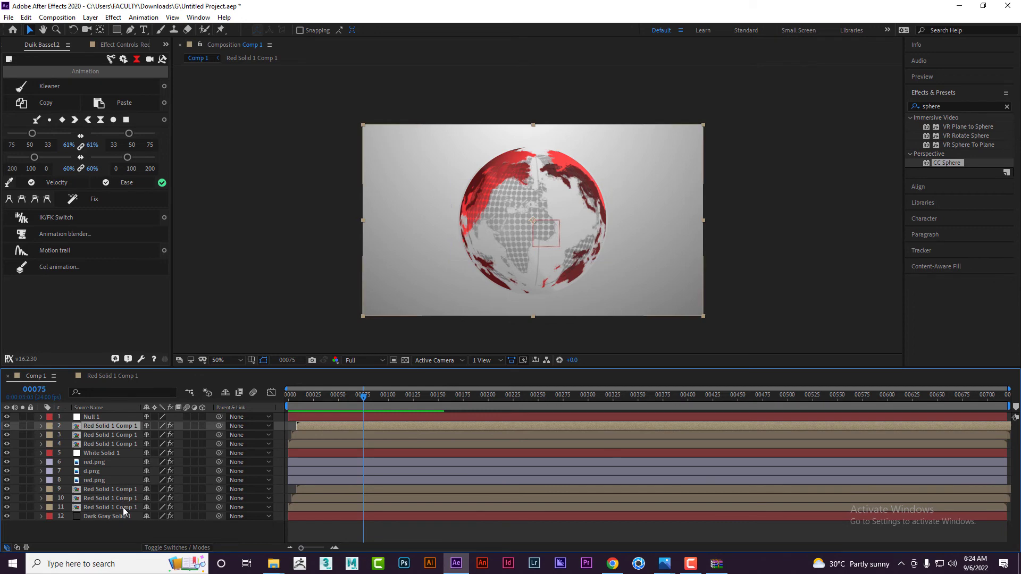
shift+click(123, 507)
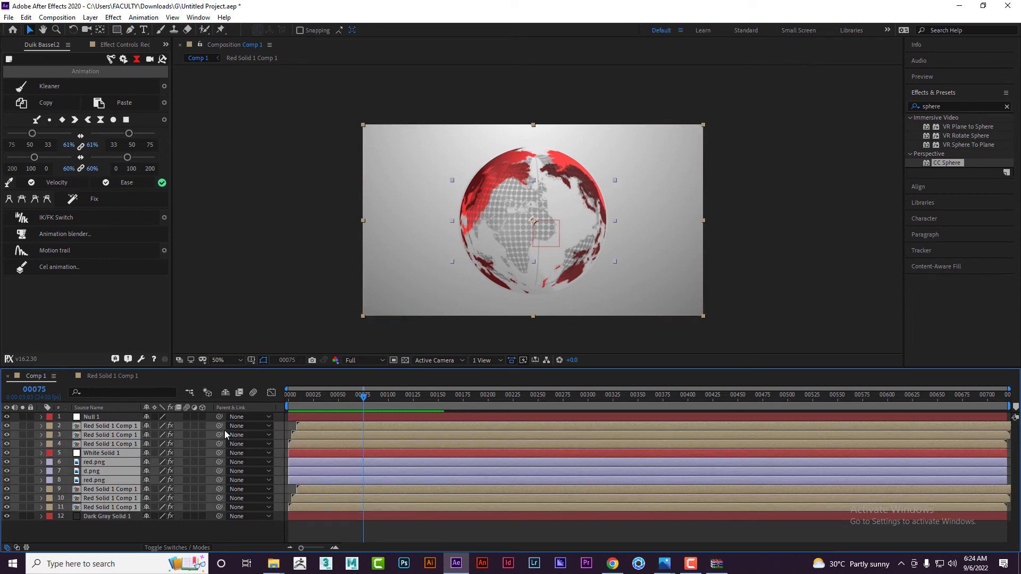
drag(222, 426, 211, 419)
click(263, 527)
Try moving Null 1 sideways and scaling it to 144% to test the parenting, and undo both changes
click(546, 239)
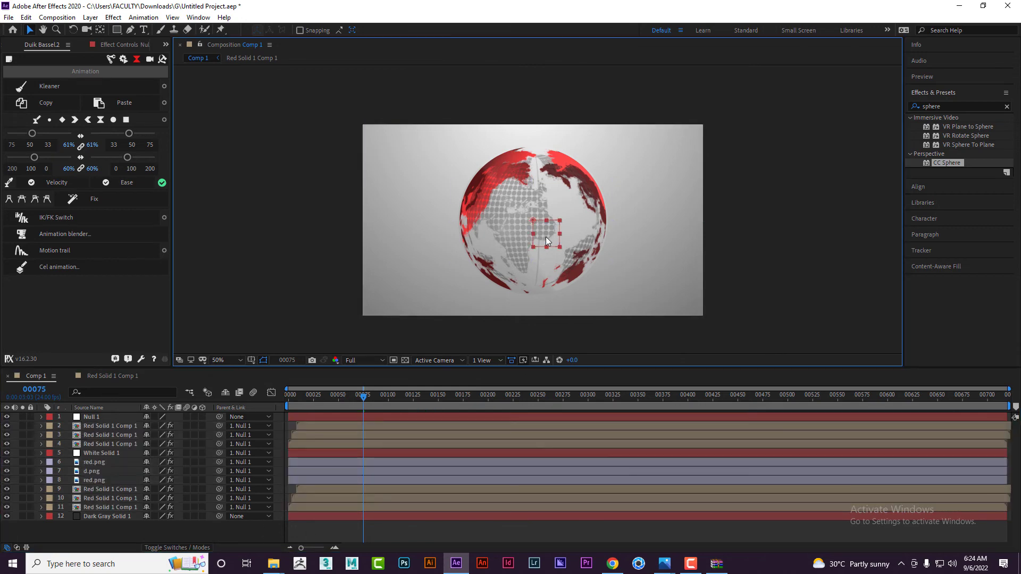
drag(546, 241, 582, 241)
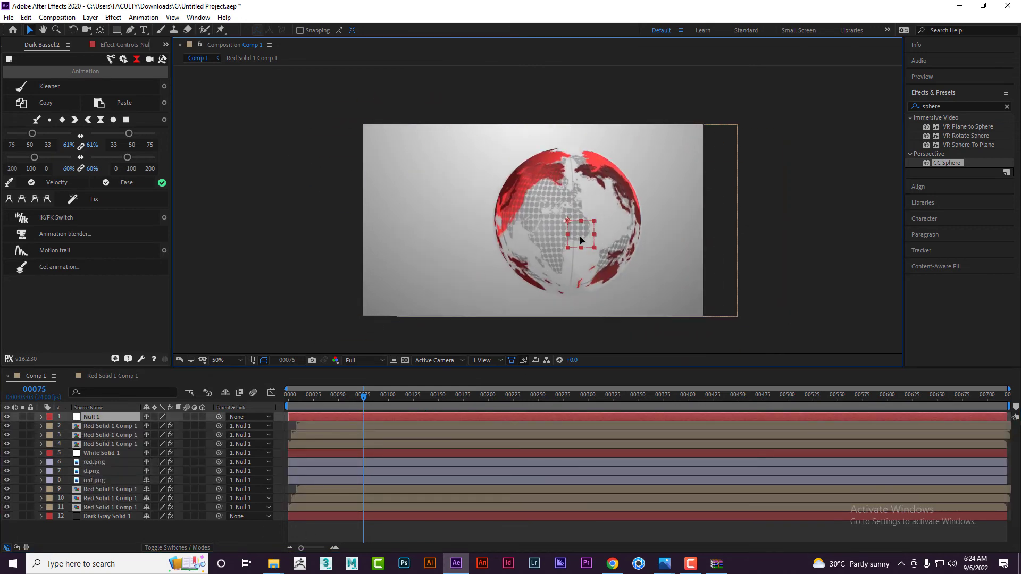
key(ctrl+z)
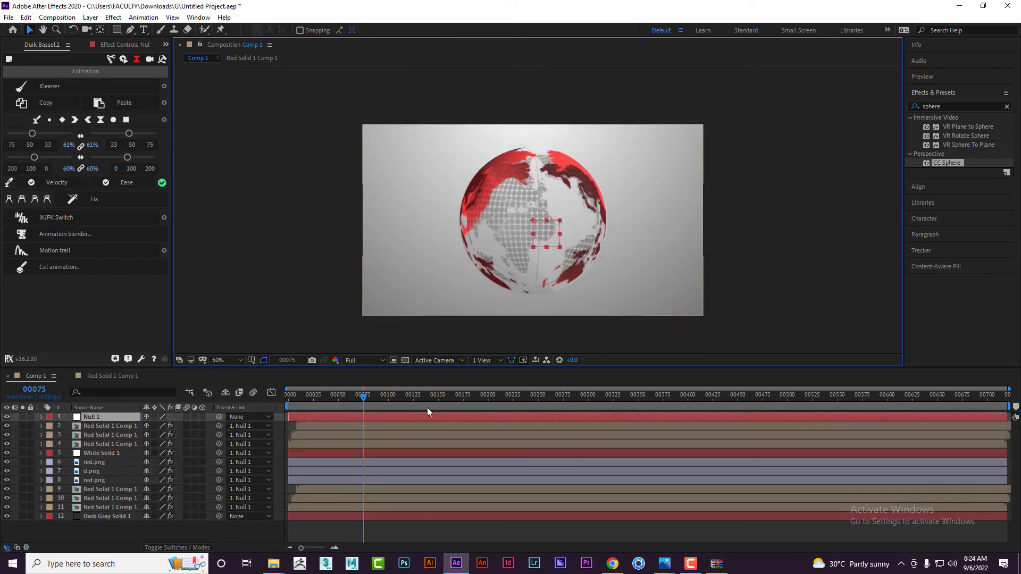
key(s)
drag(179, 425, 203, 426)
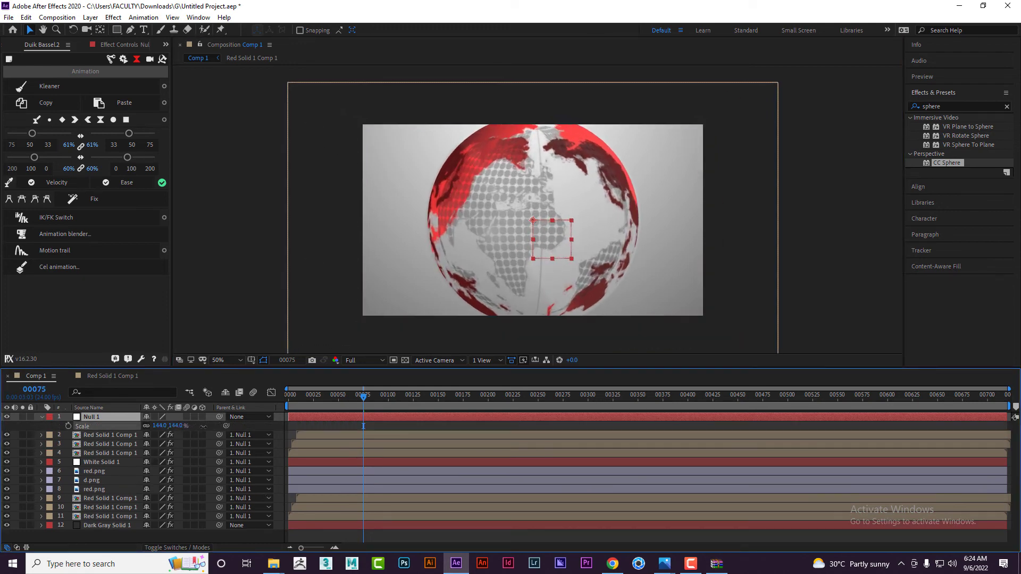
key(ctrl+z)
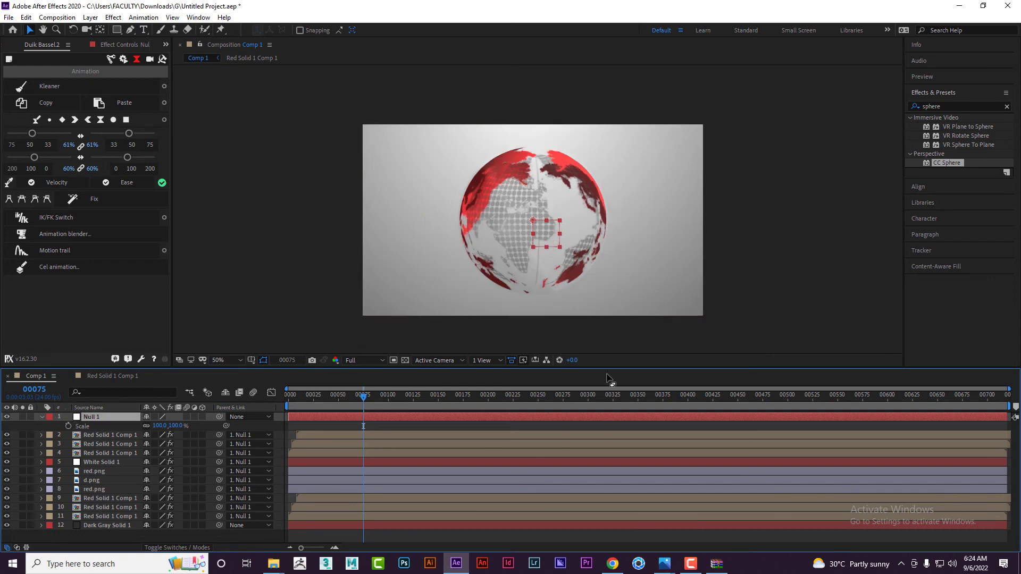
Move Null 1 off the right edge of the frame to about 1606, 332 and add a Position keyframe at frame 0
drag(551, 235, 808, 228)
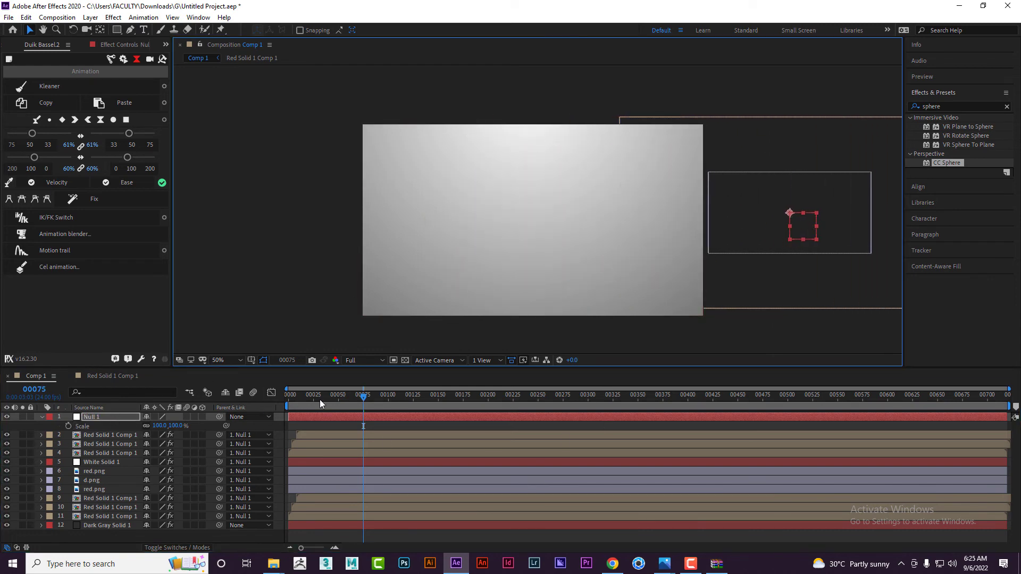
drag(321, 400, 293, 436)
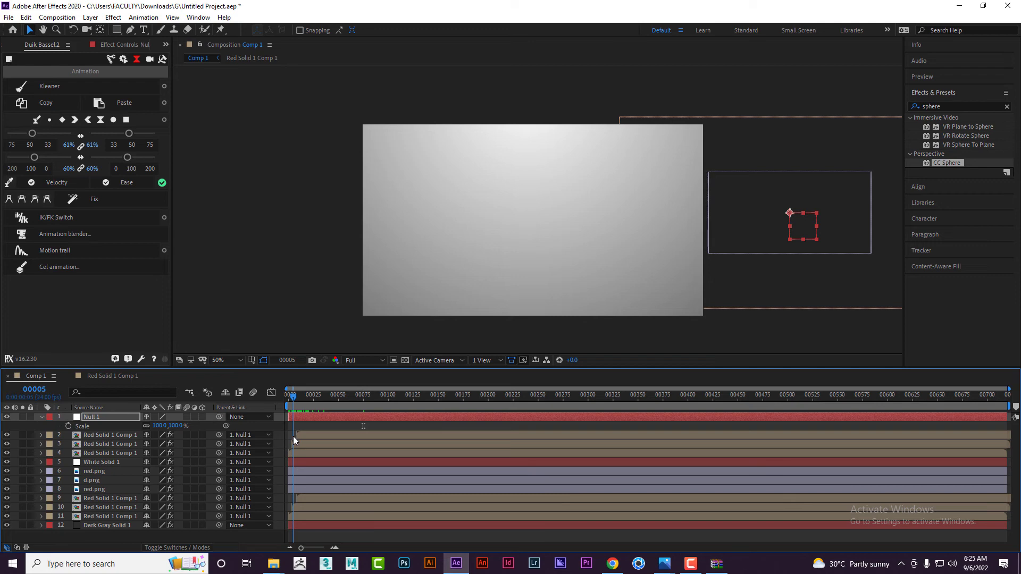
drag(292, 436, 280, 438)
key(p)
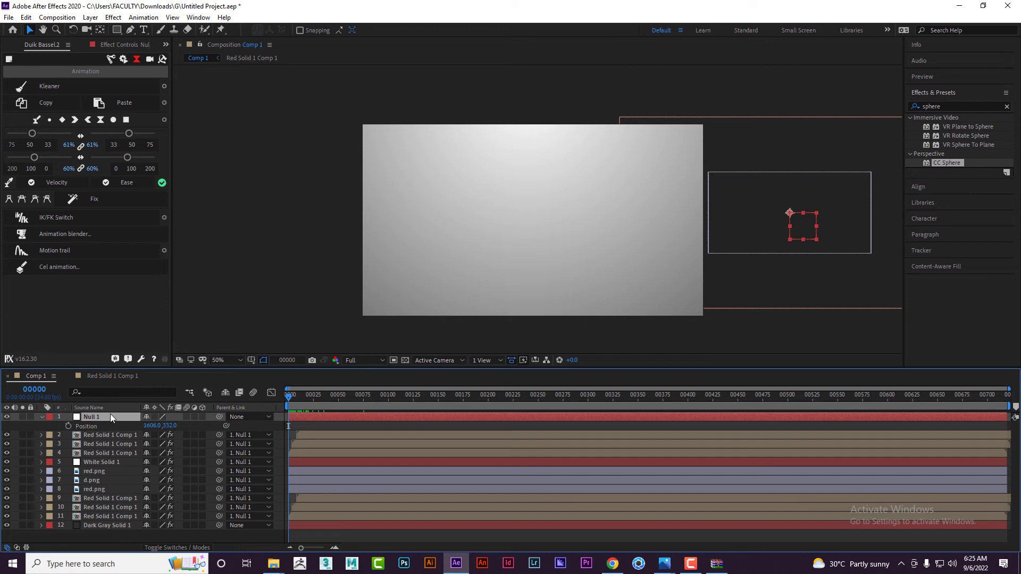
click(68, 426)
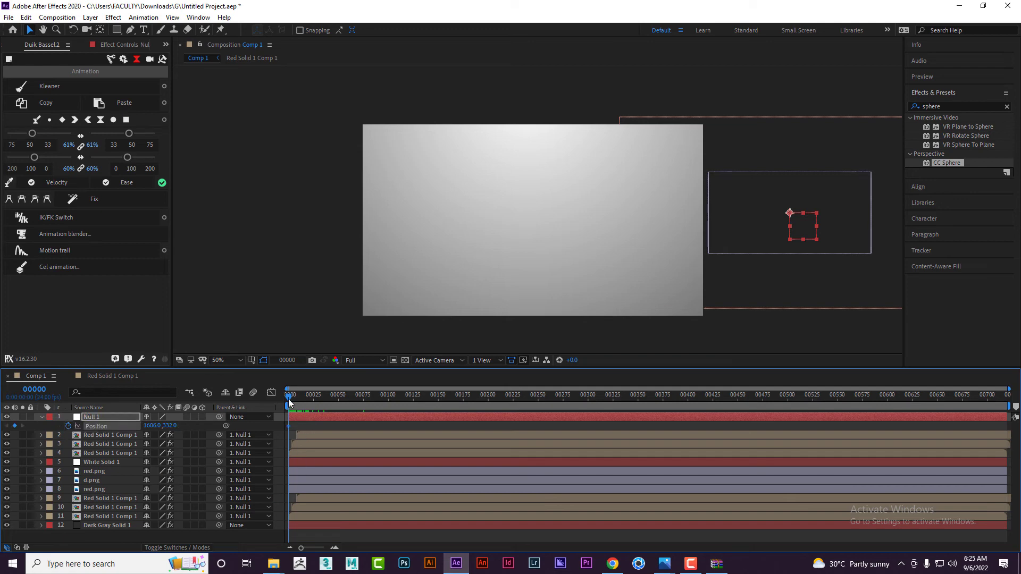
Keyframe Null 1's Scale at 100% on frame 0 and 147% on frame 10
click(49, 393)
text(10)
key(Return)
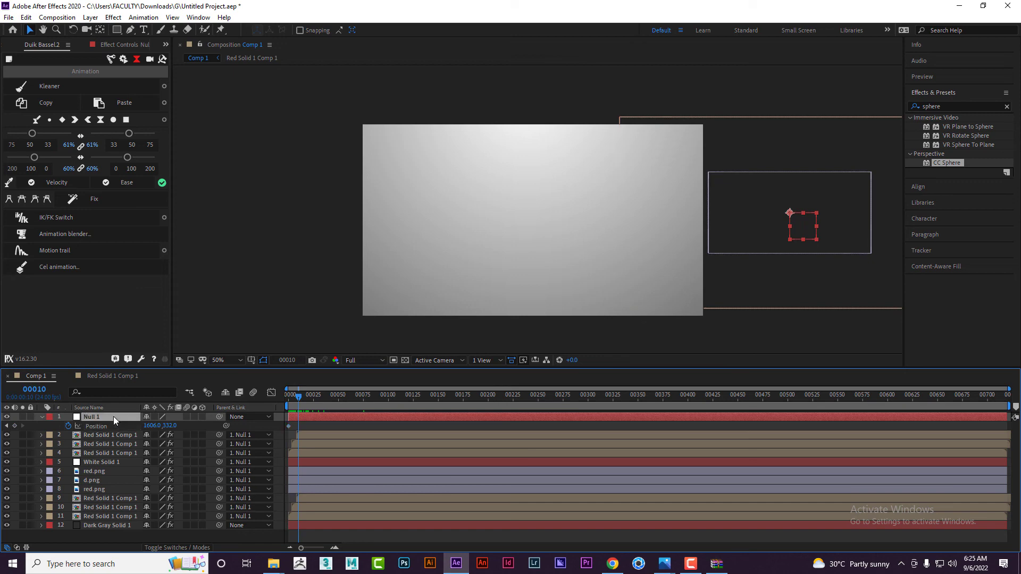
key(shift+s)
click(67, 434)
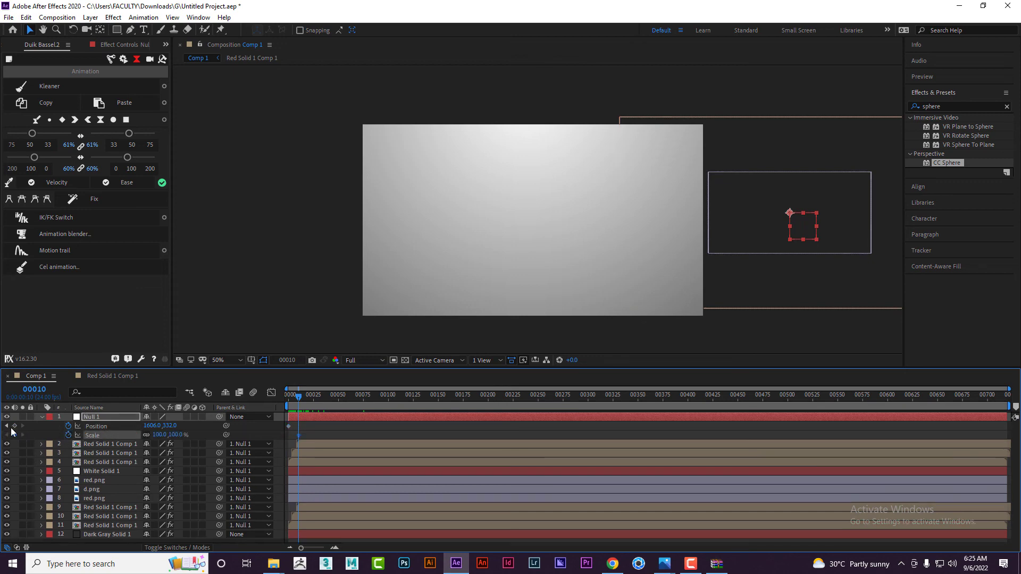
click(7, 426)
click(14, 435)
click(22, 435)
drag(159, 435, 201, 437)
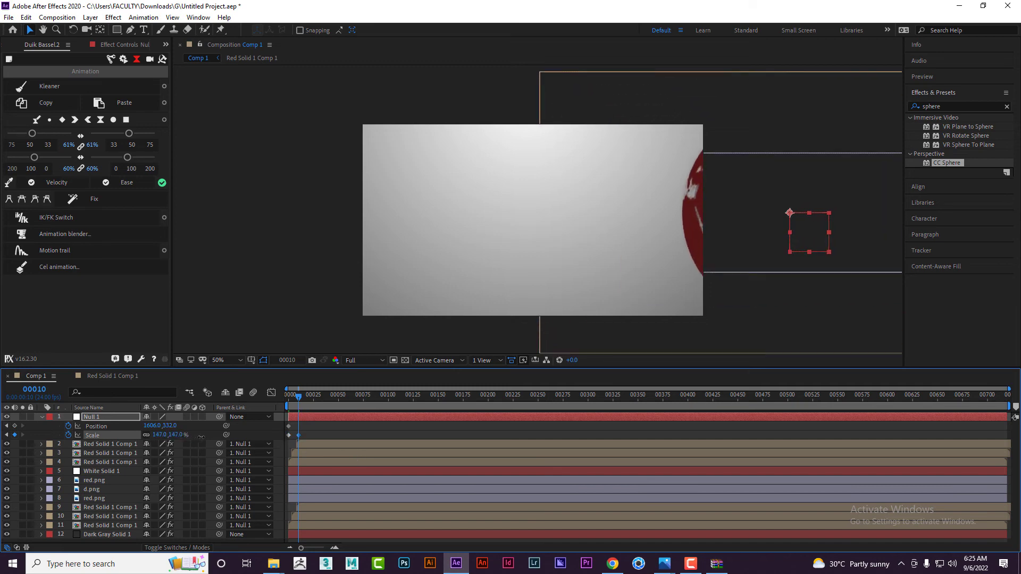
At frame 21, move Null 1 into the frame to about 898, 370 and set its Scale to 197%
drag(298, 397, 308, 398)
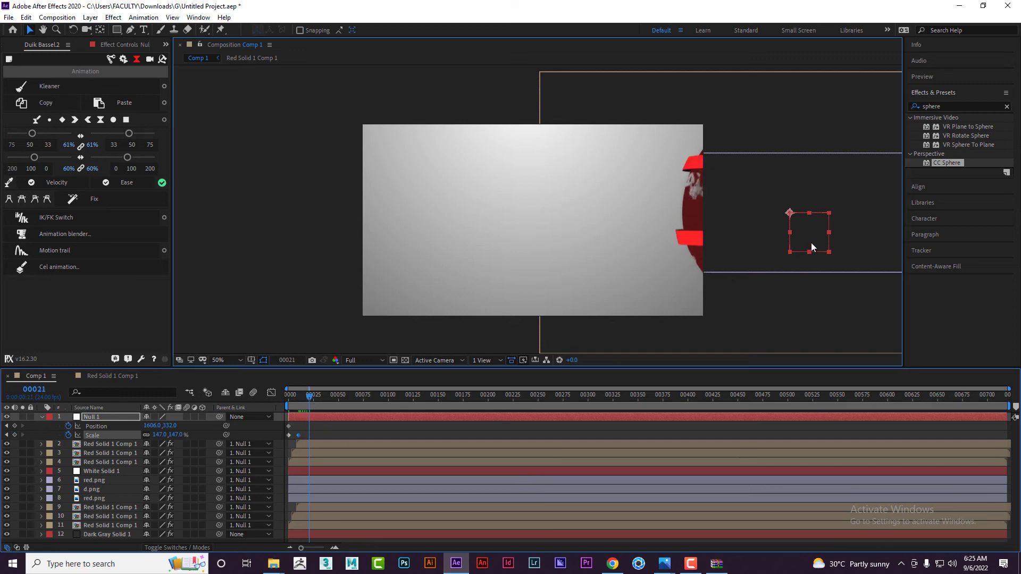
drag(811, 243, 607, 259)
drag(179, 439, 206, 435)
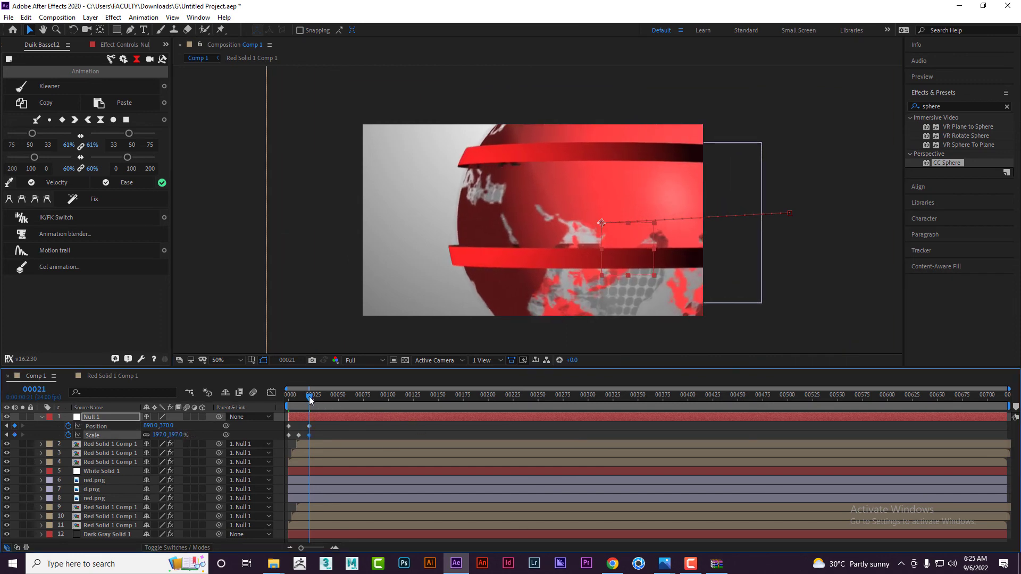
At frame 33, move Null 1 toward the frame's lower left to about 48, 554 and set its Scale to 167%
drag(309, 396, 321, 398)
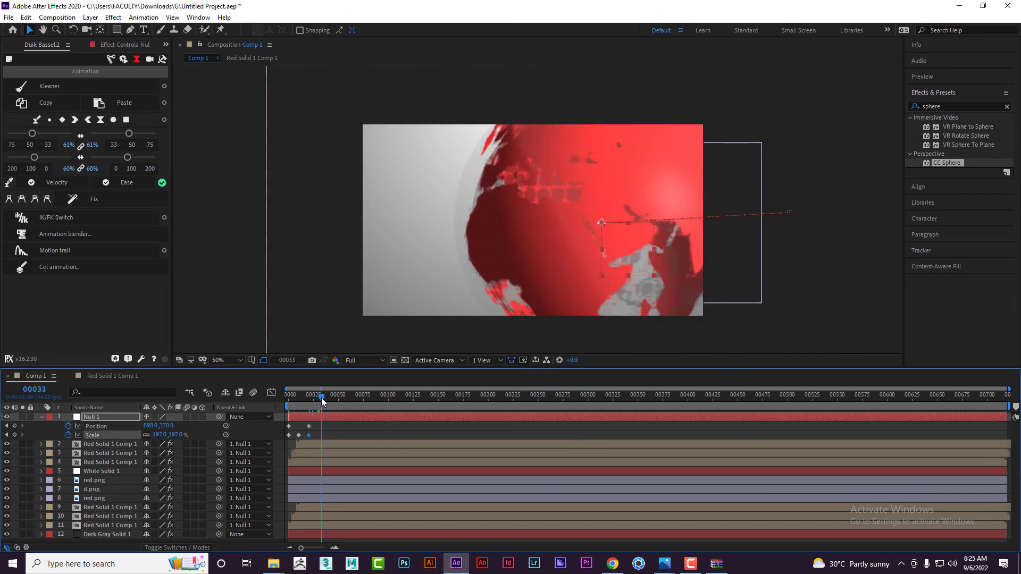
drag(624, 260, 399, 316)
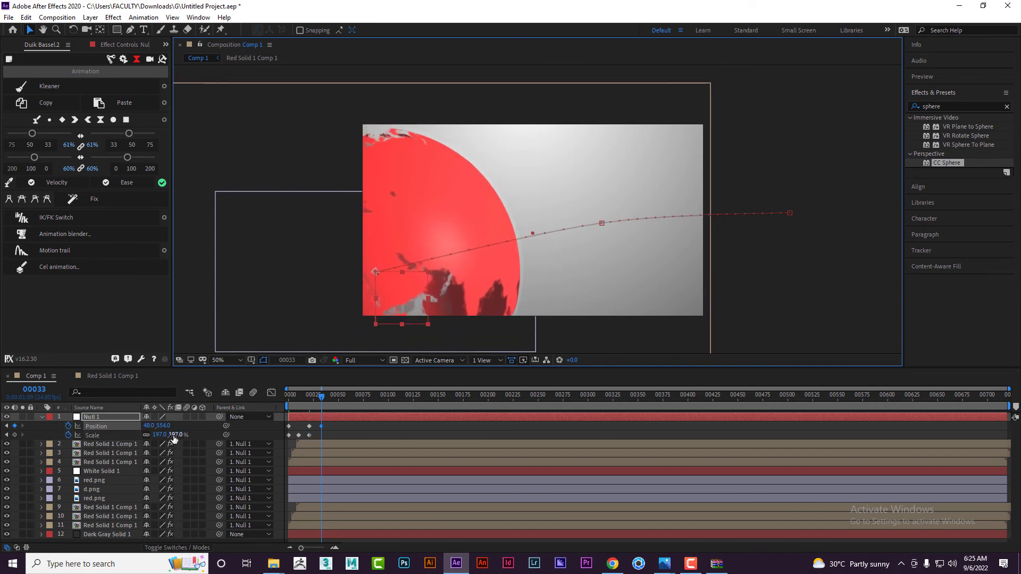
drag(175, 437, 159, 437)
At frame 43, move Null 1 back toward the centre to about 408, 464 and set its Scale to 141%
click(325, 397)
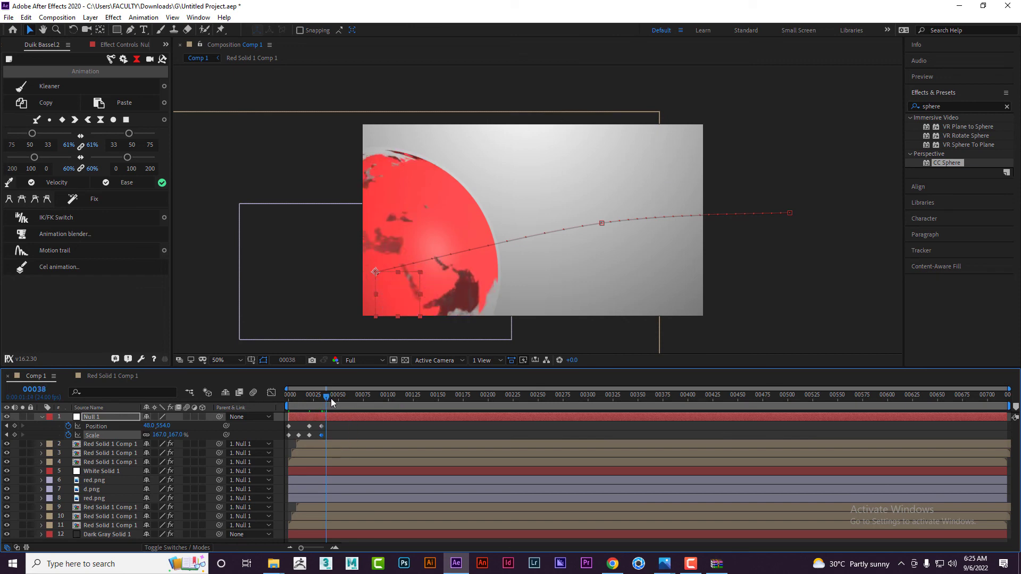
click(330, 397)
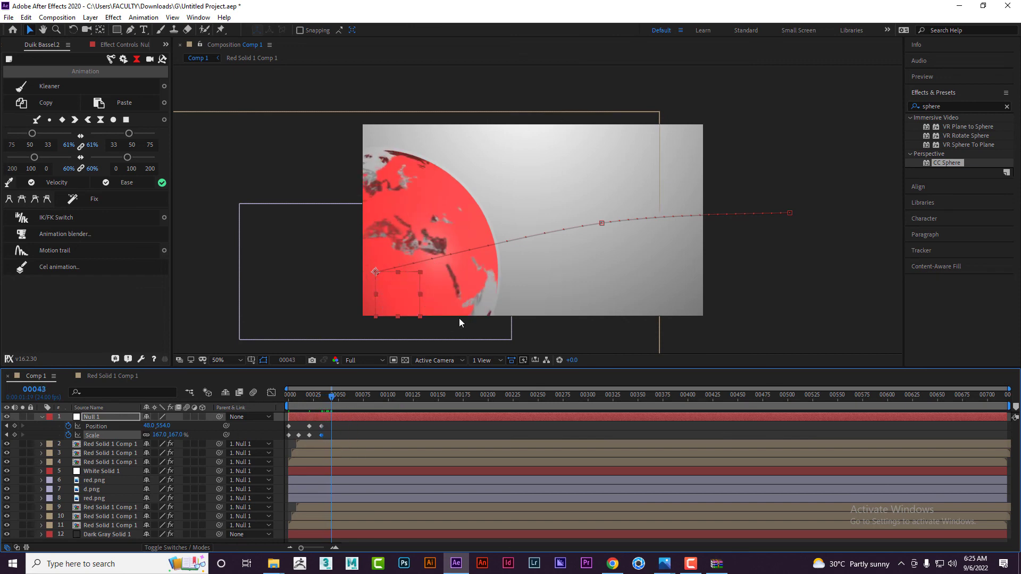
drag(403, 301, 496, 277)
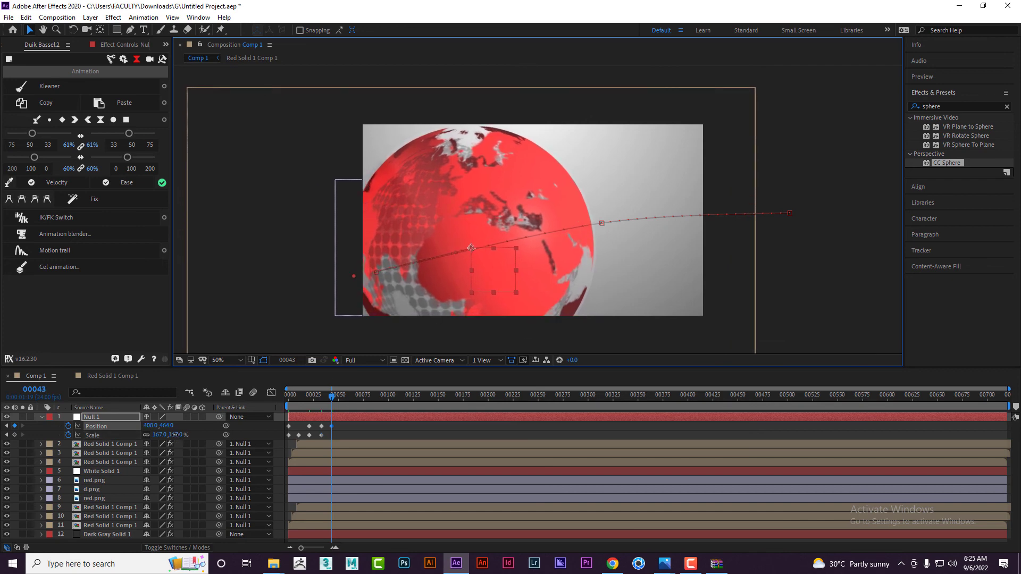
drag(175, 434, 162, 434)
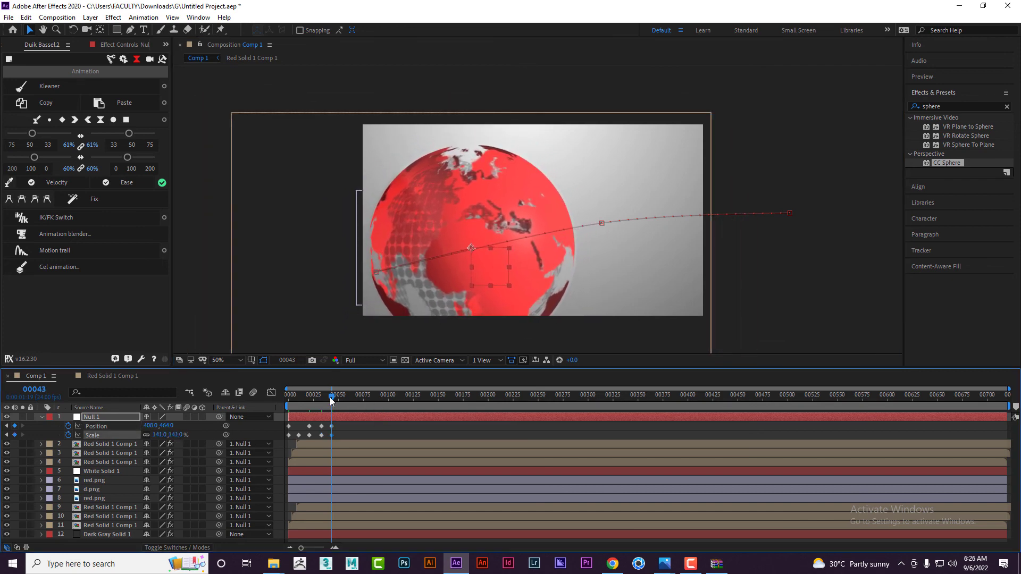
drag(331, 400, 338, 399)
drag(494, 277, 524, 256)
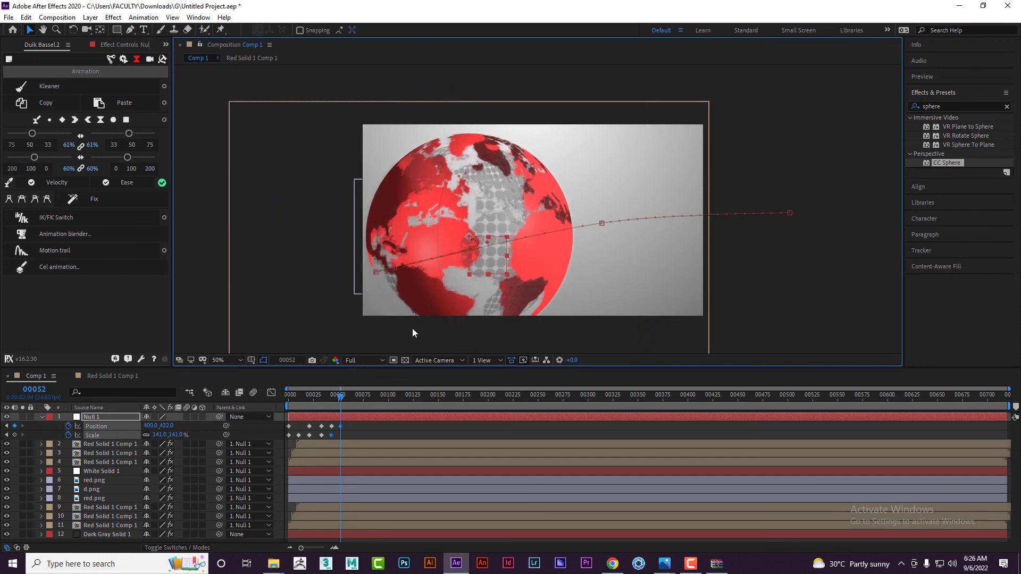
click(339, 426)
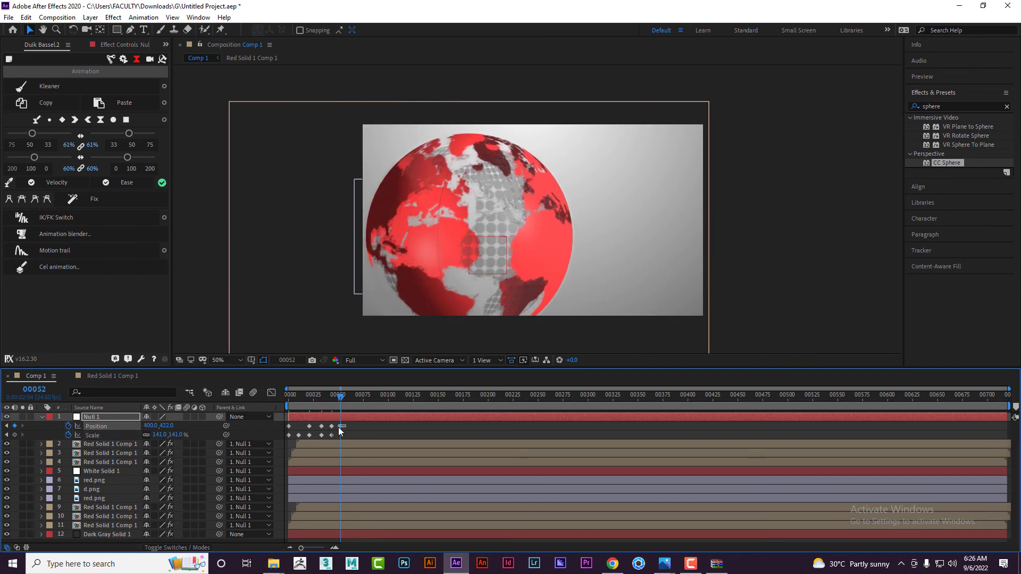
key(Delete)
At frame 43, move Null 1 toward the frame's left edge to about 138, 376, set its Scale to 145%, and preview the motion
click(332, 394)
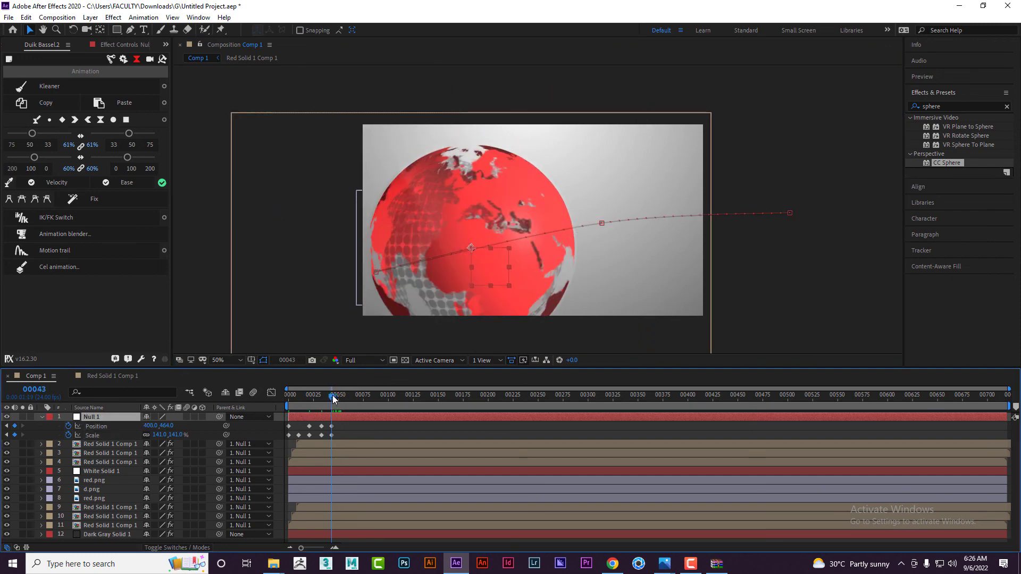
drag(488, 274, 417, 248)
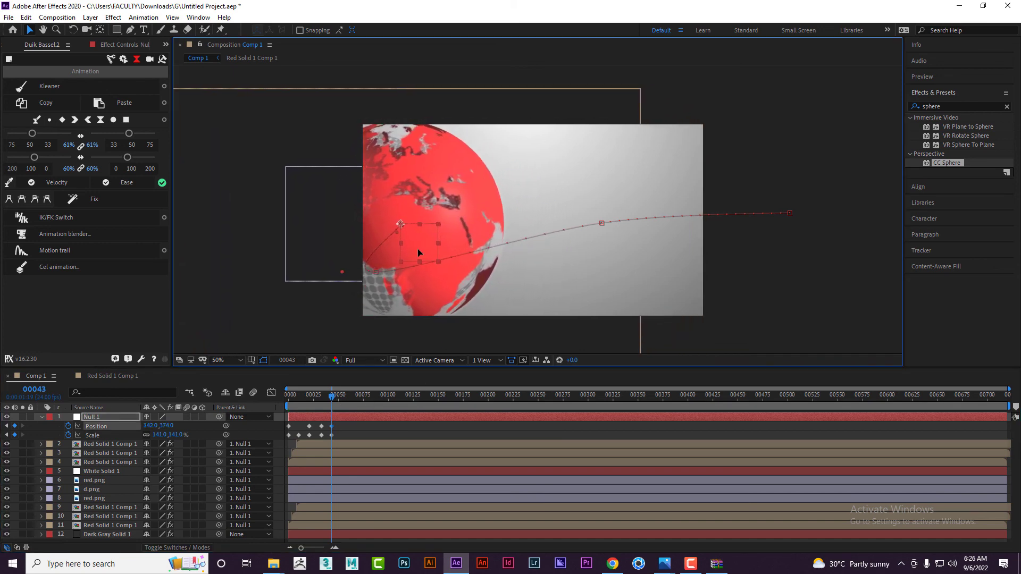
drag(174, 435, 179, 435)
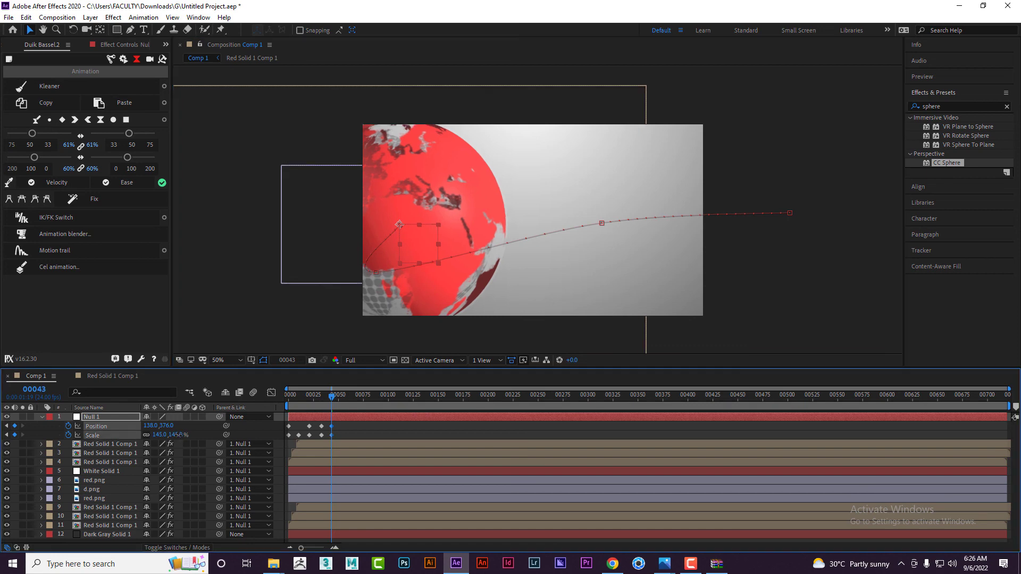
click(413, 435)
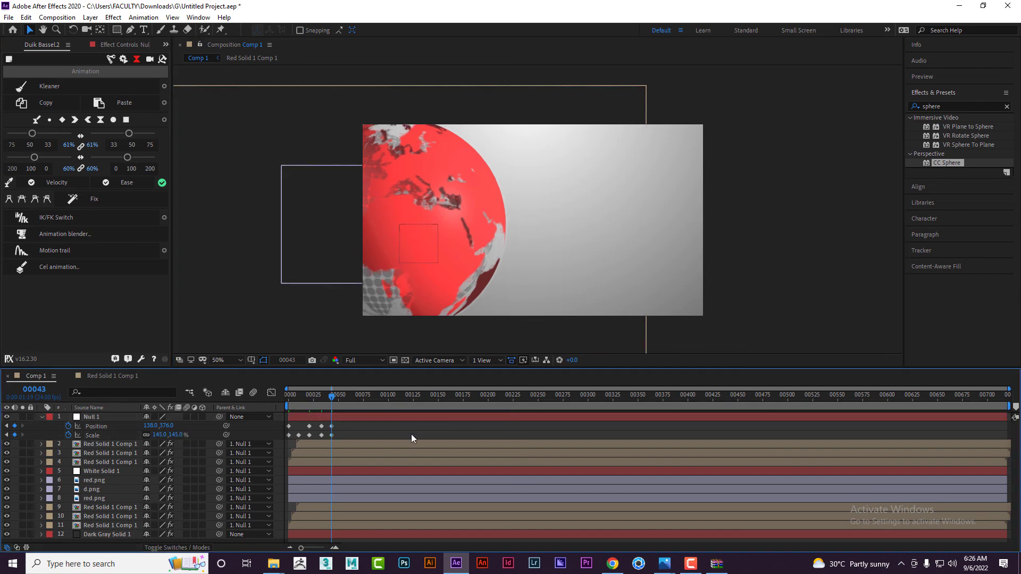
key(space)
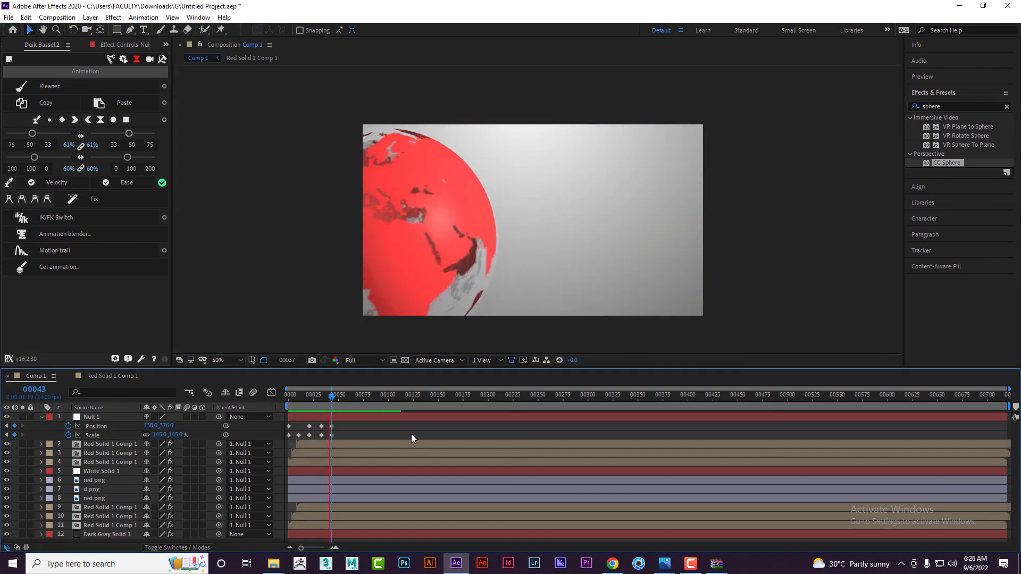
click(298, 399)
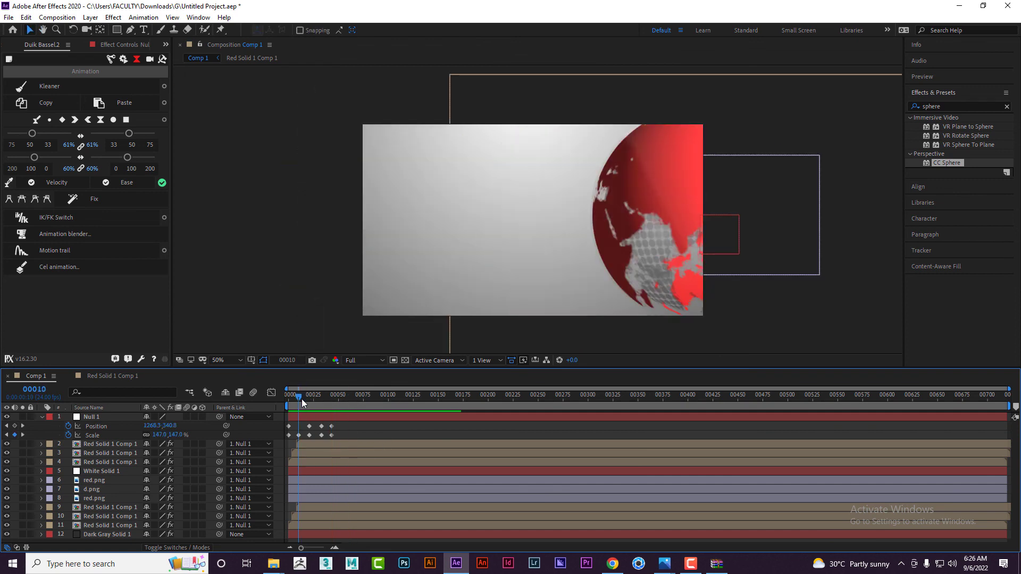
click(729, 237)
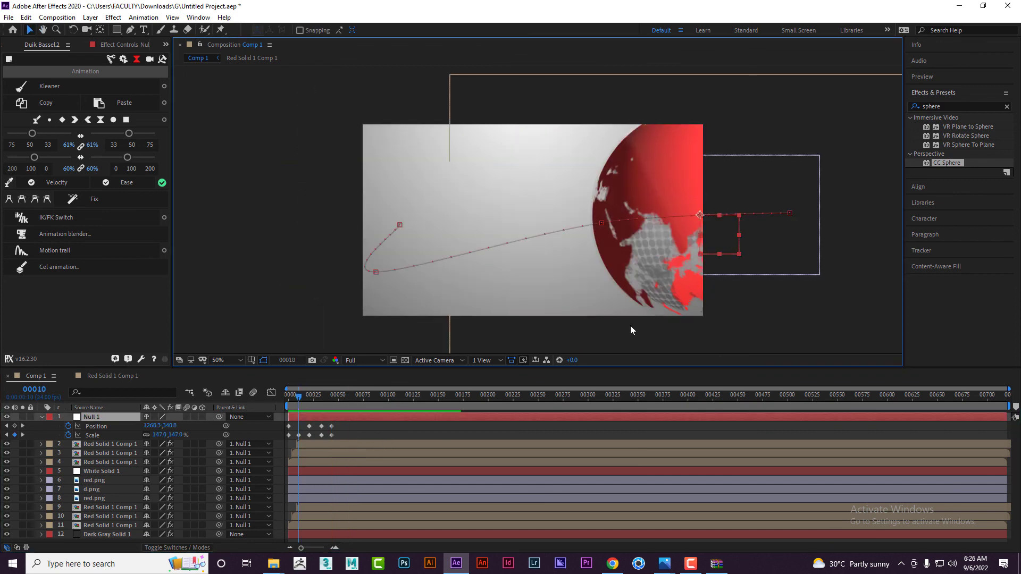
click(202, 417)
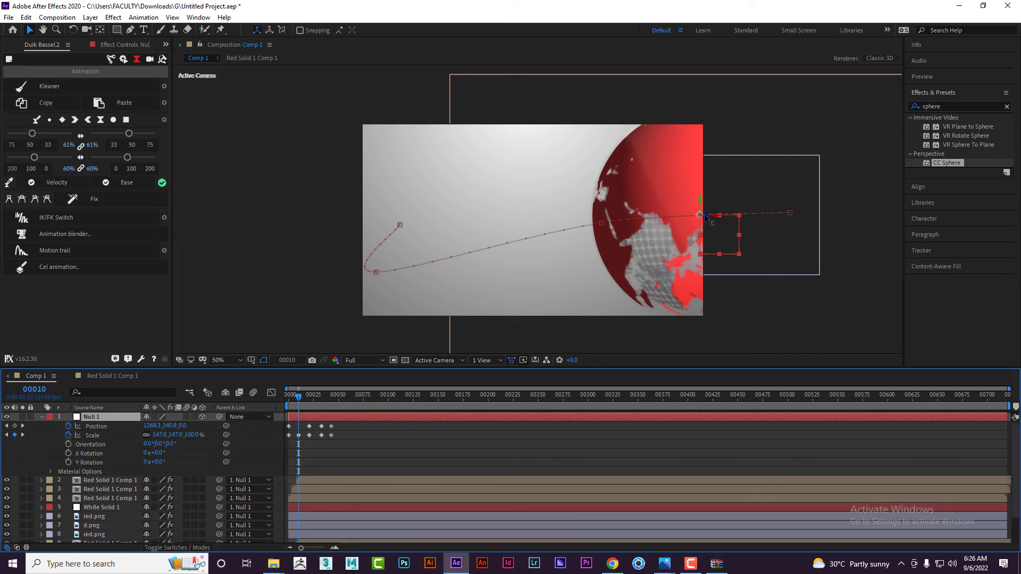
drag(706, 219, 798, 246)
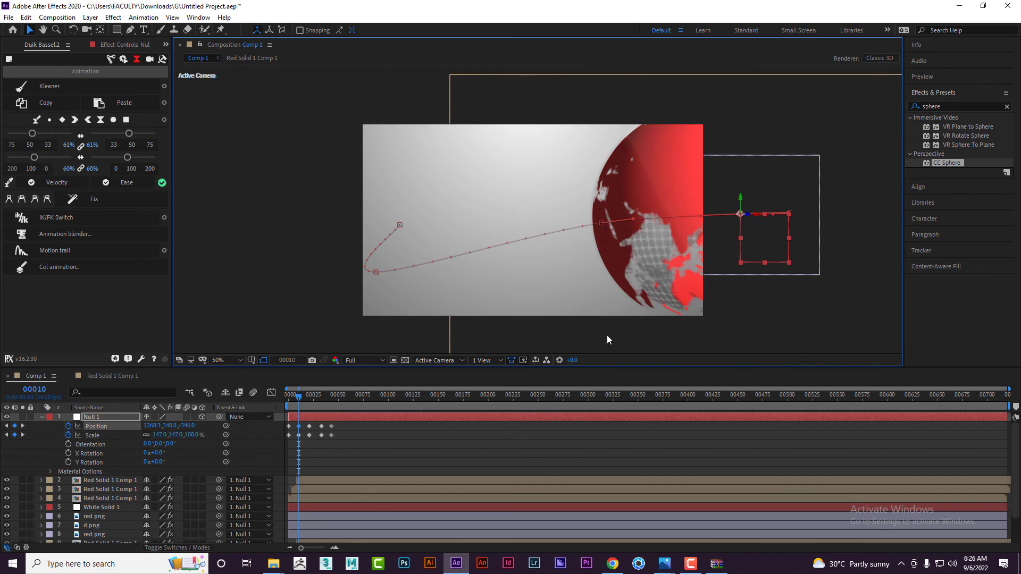
click(309, 398)
drag(309, 399, 295, 403)
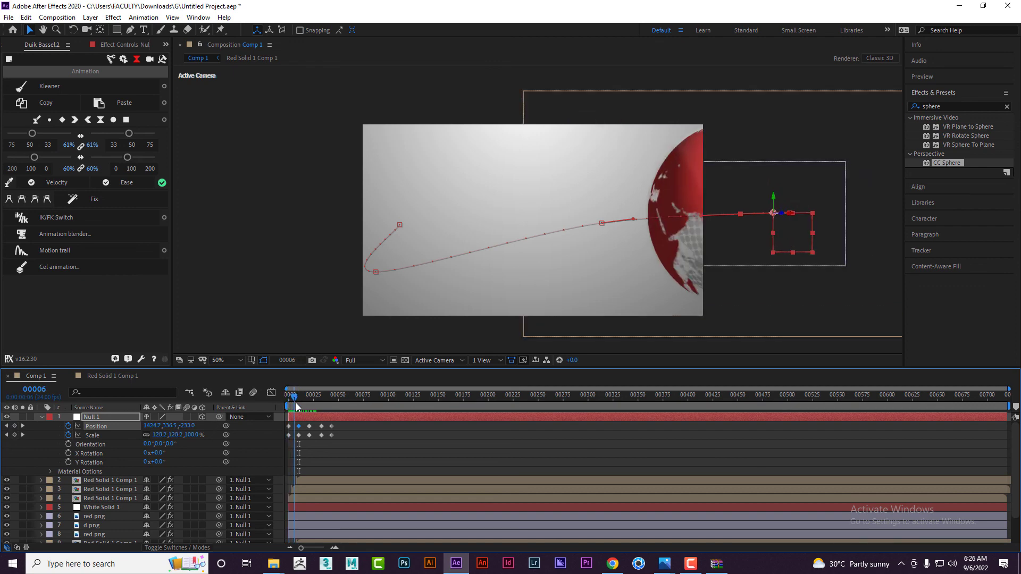
key(Page_Down)
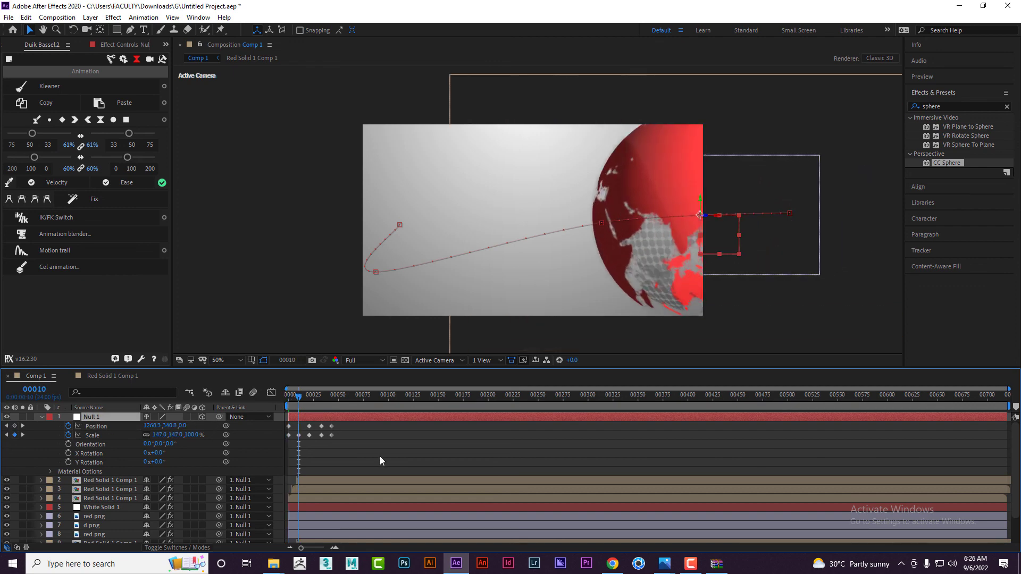
key(ctrl+z)
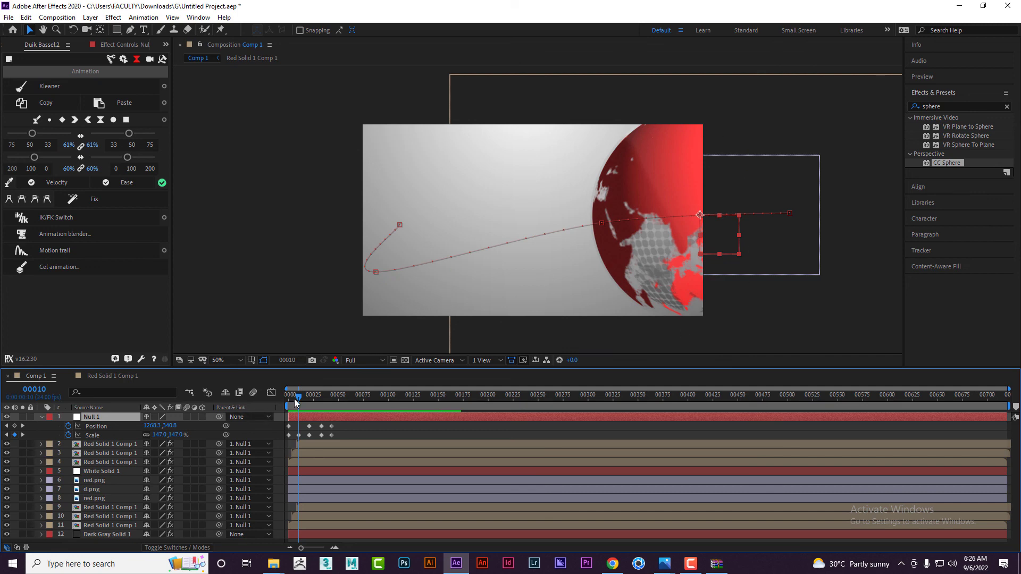
Select all six Red Solid 1 Comp 1 layers and shift them in time so the earliest strips start at about frame 22
key(Page_Up)
key(Page_Up)
key(Page_Up)
drag(297, 397, 349, 396)
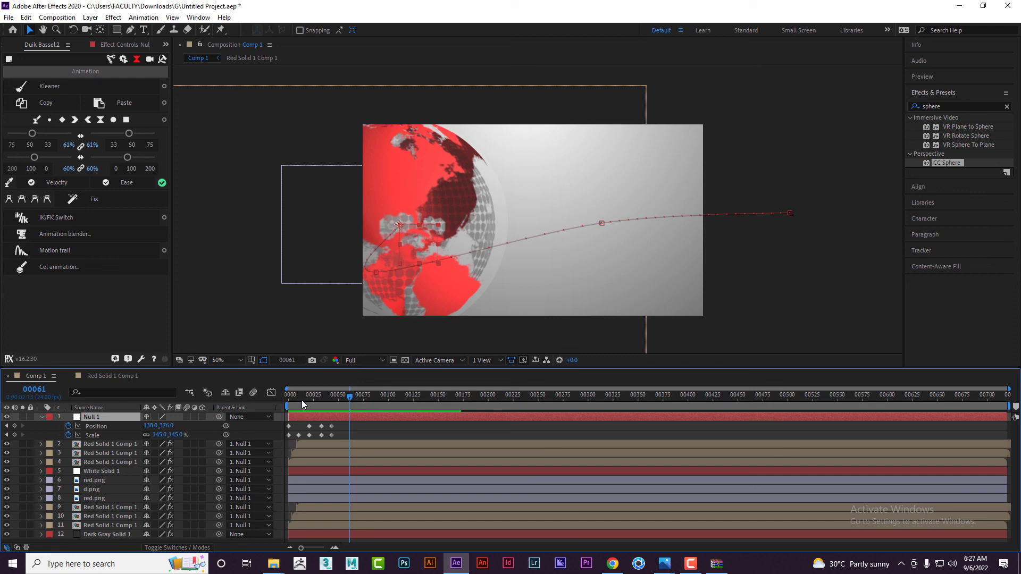
mouse_move(301, 399)
mouse_down()
mouse_move(343, 395)
mouse_move(318, 397)
mouse_up()
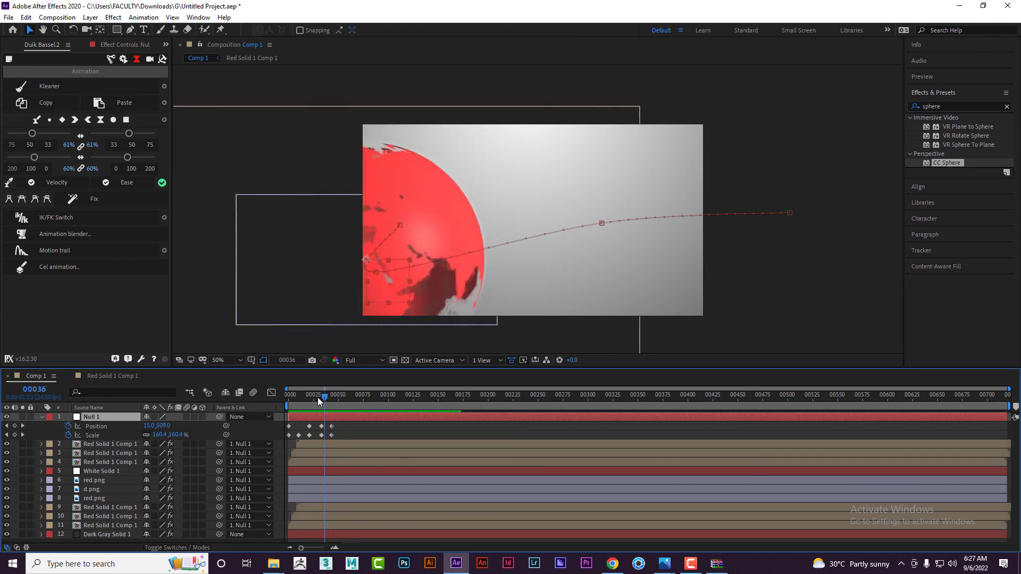
click(323, 443)
ctrl+click(326, 453)
ctrl+click(327, 461)
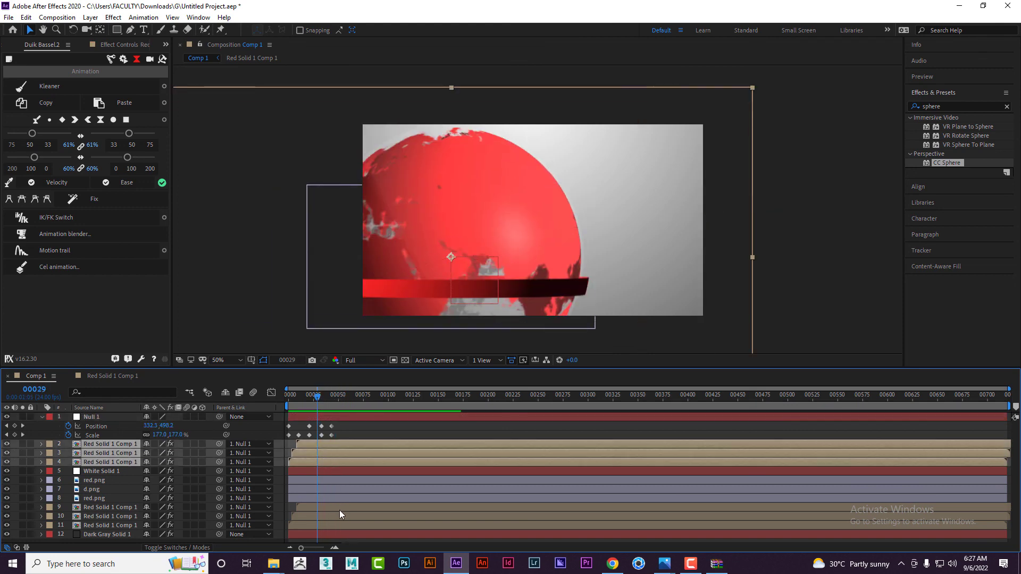
ctrl+click(339, 507)
ctrl+click(341, 516)
ctrl+click(341, 520)
ctrl+click(341, 522)
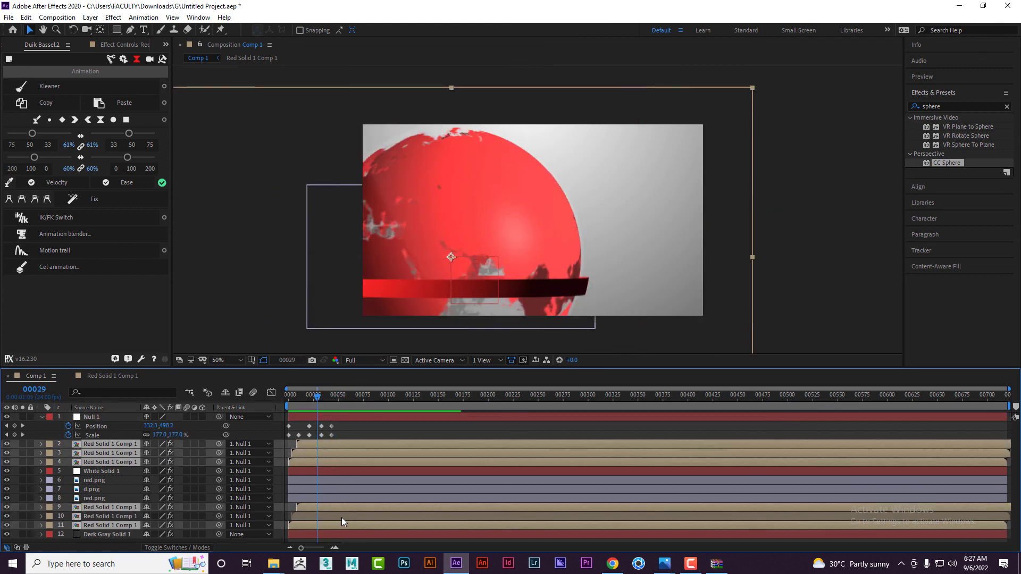
ctrl+click(340, 517)
drag(339, 509, 360, 504)
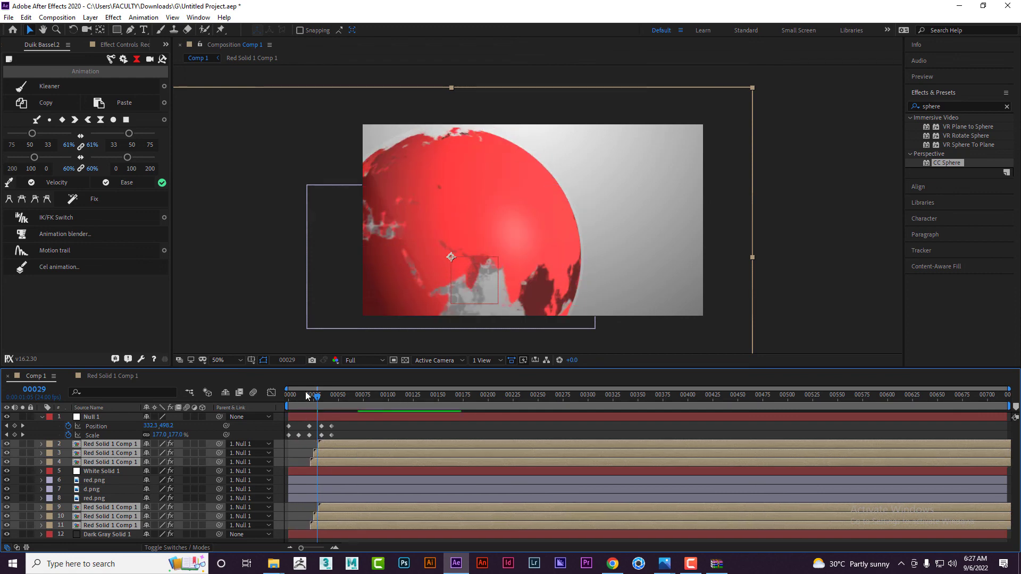
Duplicate the six selected Red Solid 1 Comp 1 layers and shift the copies in time so the earliest start at about frame 58
drag(306, 395, 346, 395)
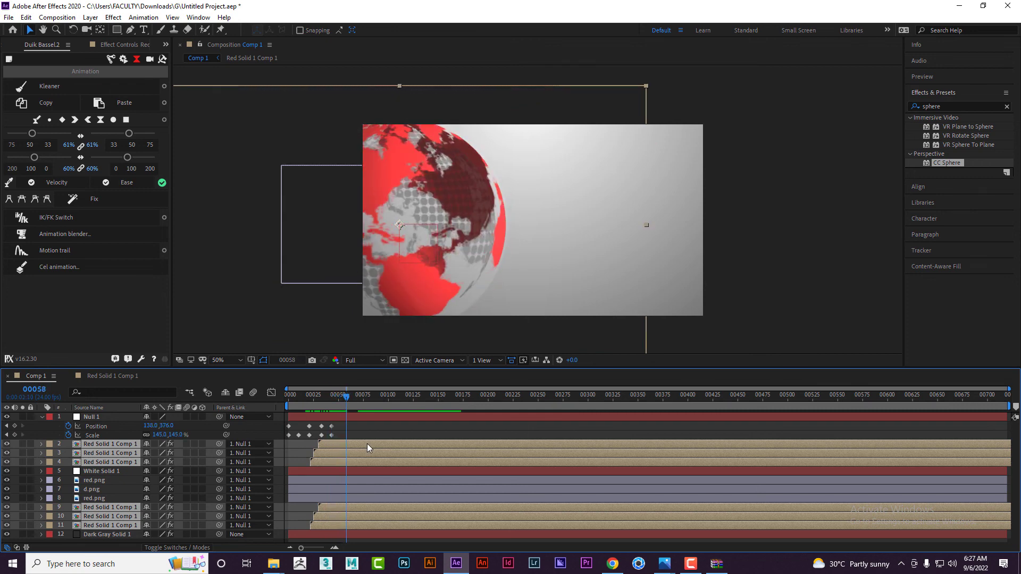
key(ctrl+d)
drag(366, 443, 402, 438)
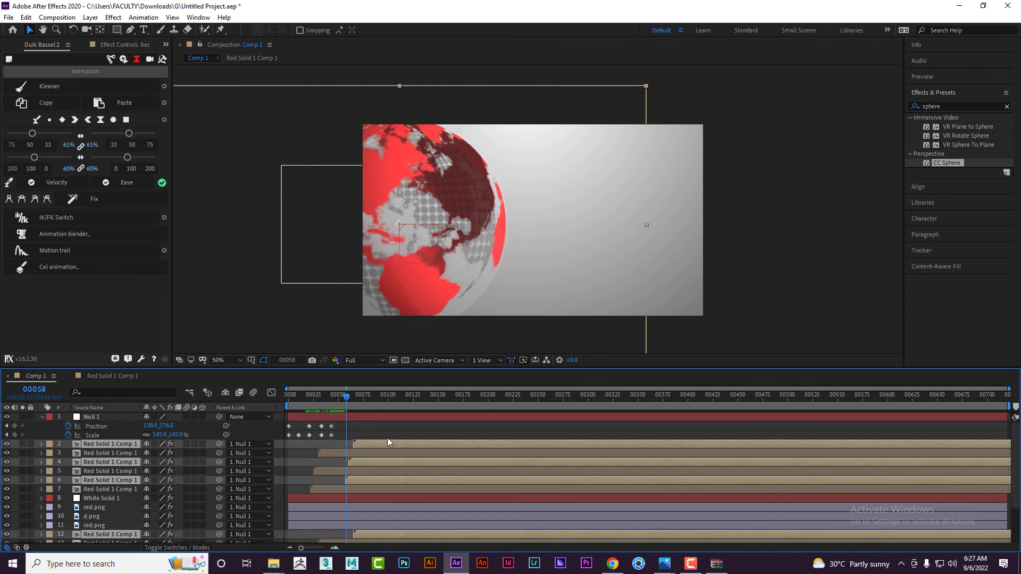
Preview Comp 1 from frame 0 and save the project
drag(317, 397, 257, 397)
key(space)
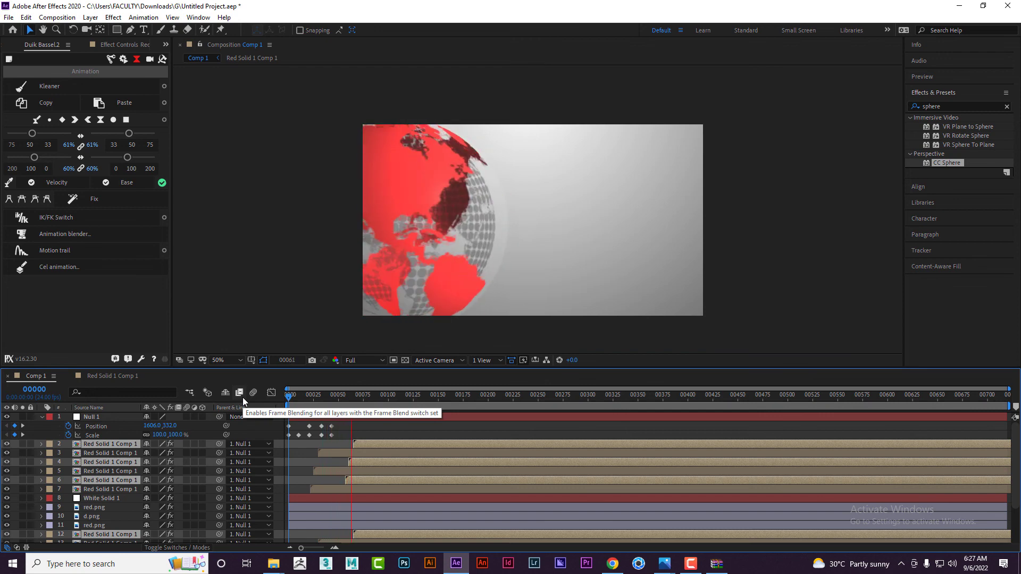
key(space)
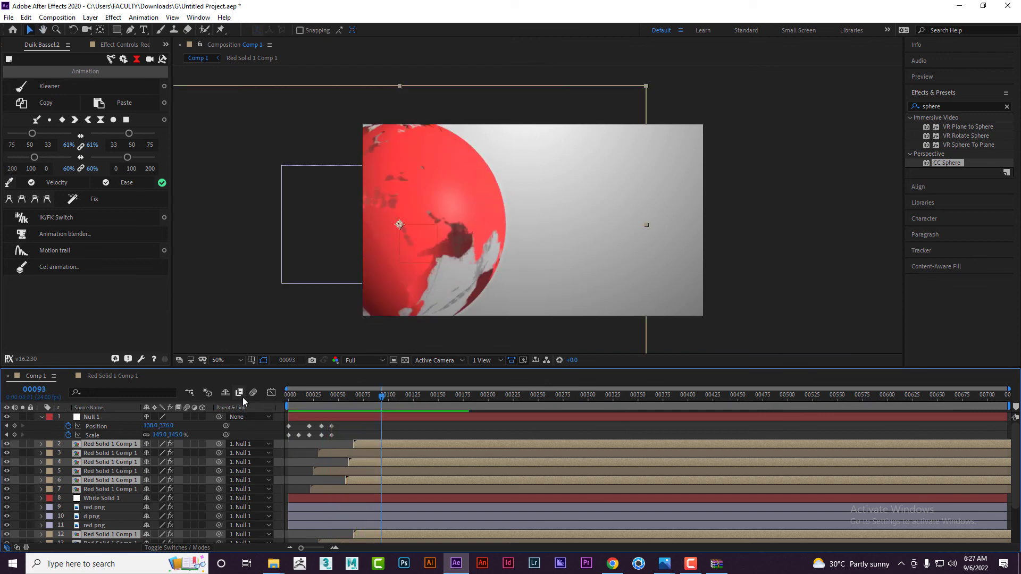
key(ctrl+s)
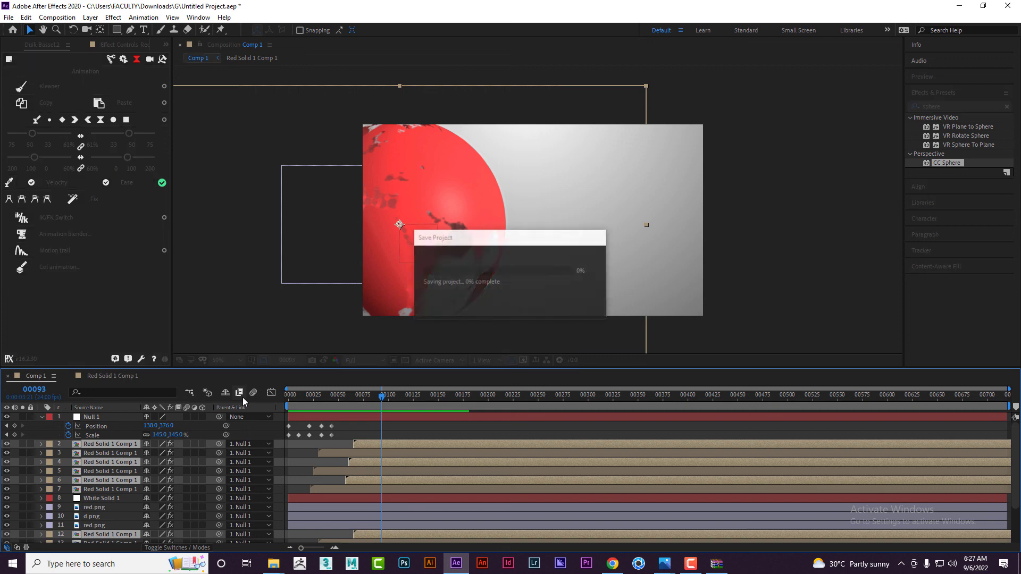